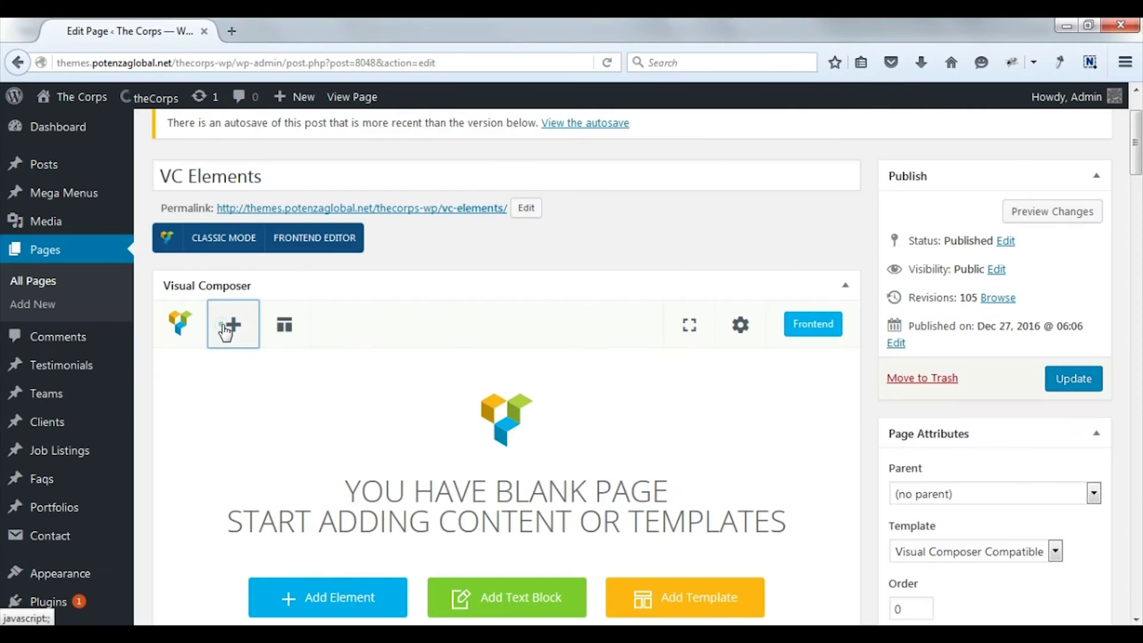
Step: Add a Potenza Button element to the blank VC Elements page
click(227, 325)
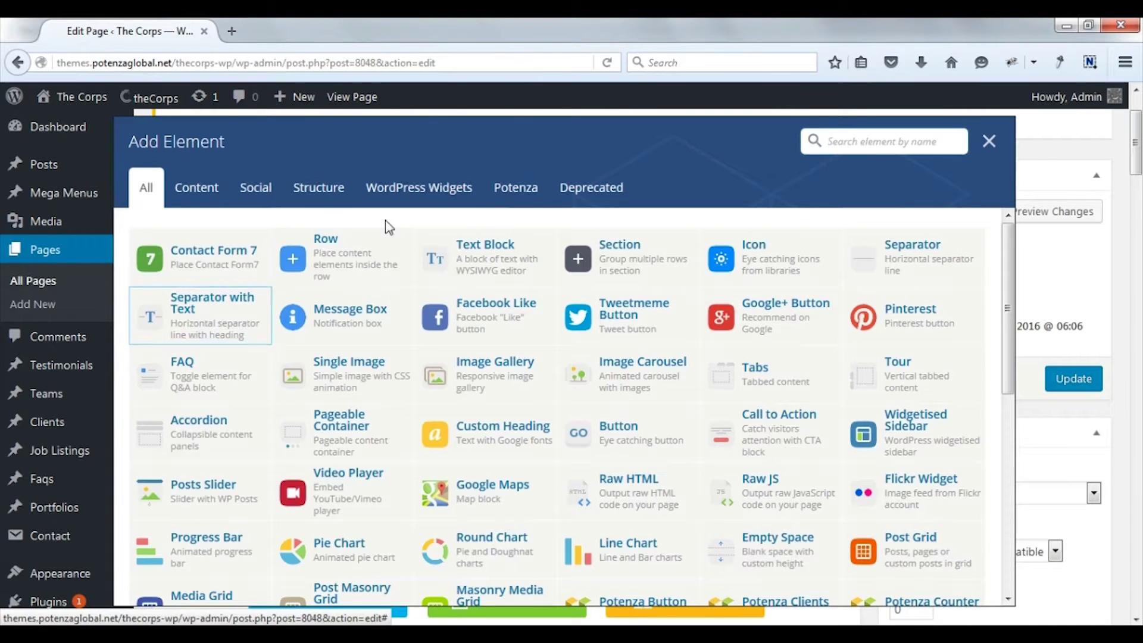
click(501, 190)
click(202, 275)
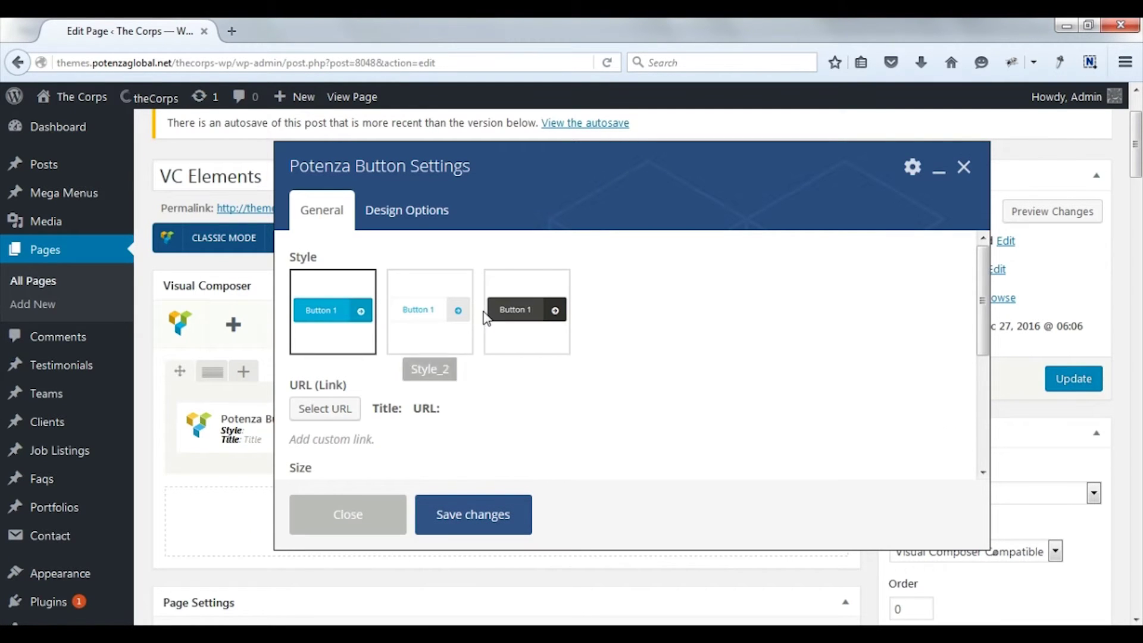
scroll(381, 411, down, 1)
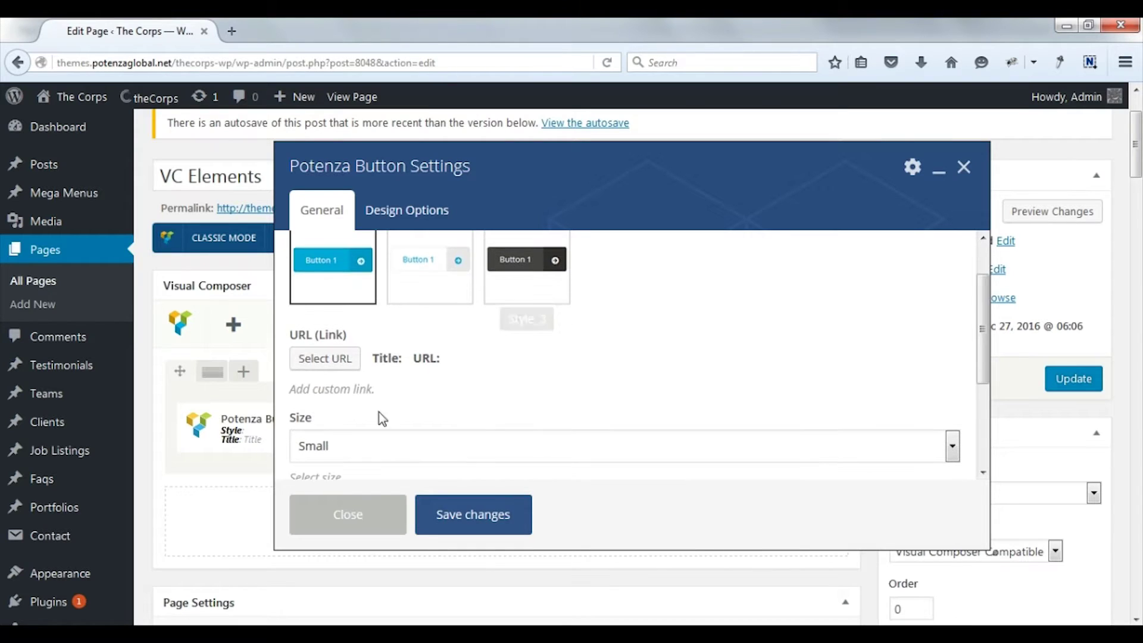
click(323, 358)
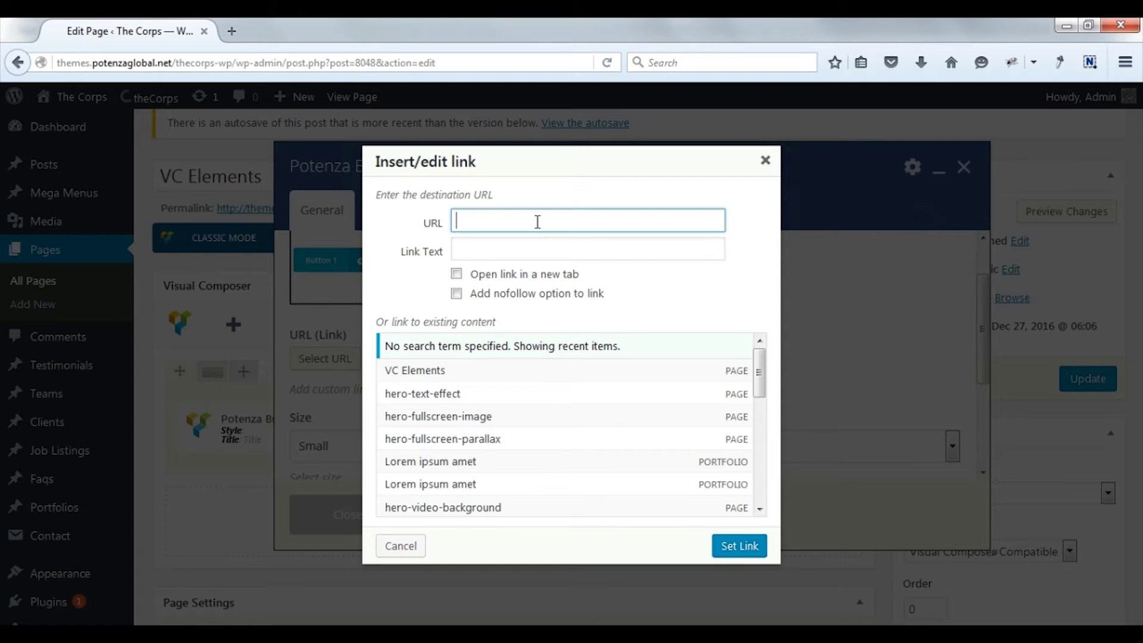
text(ht)
key(Down)
key(Down)
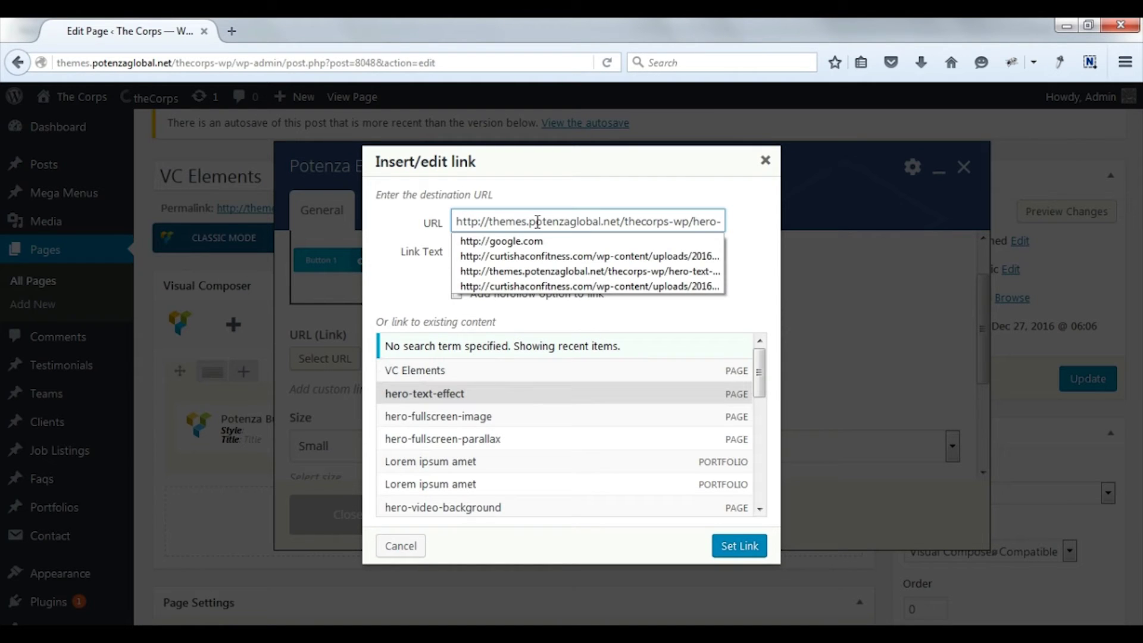
click(492, 240)
click(505, 251)
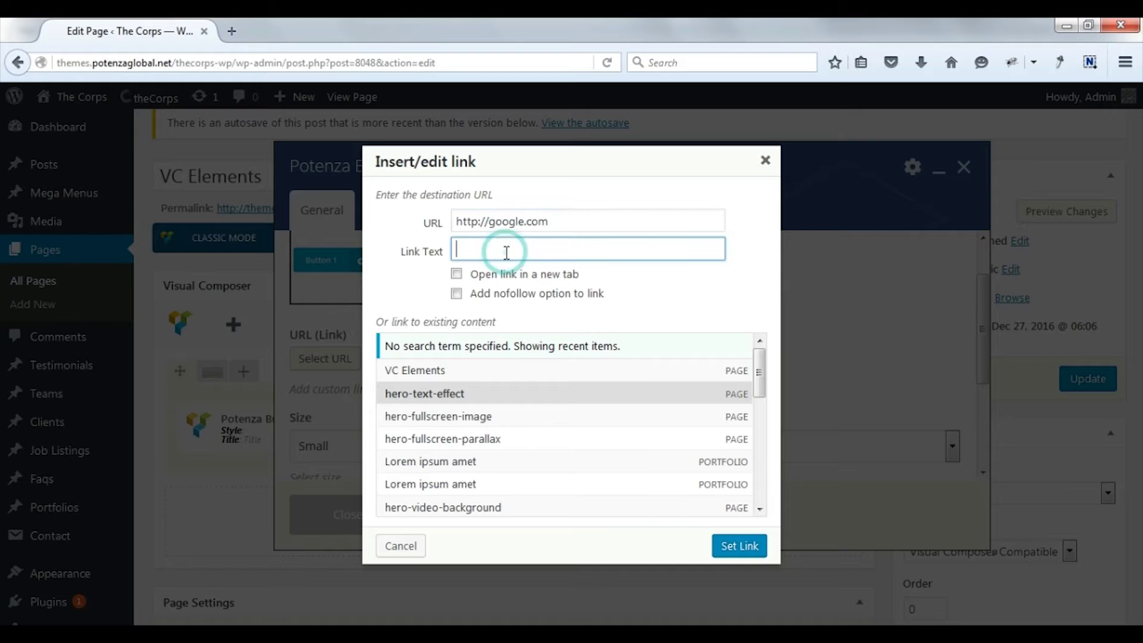
Step: Set the button link's text to "google"
text(goo)
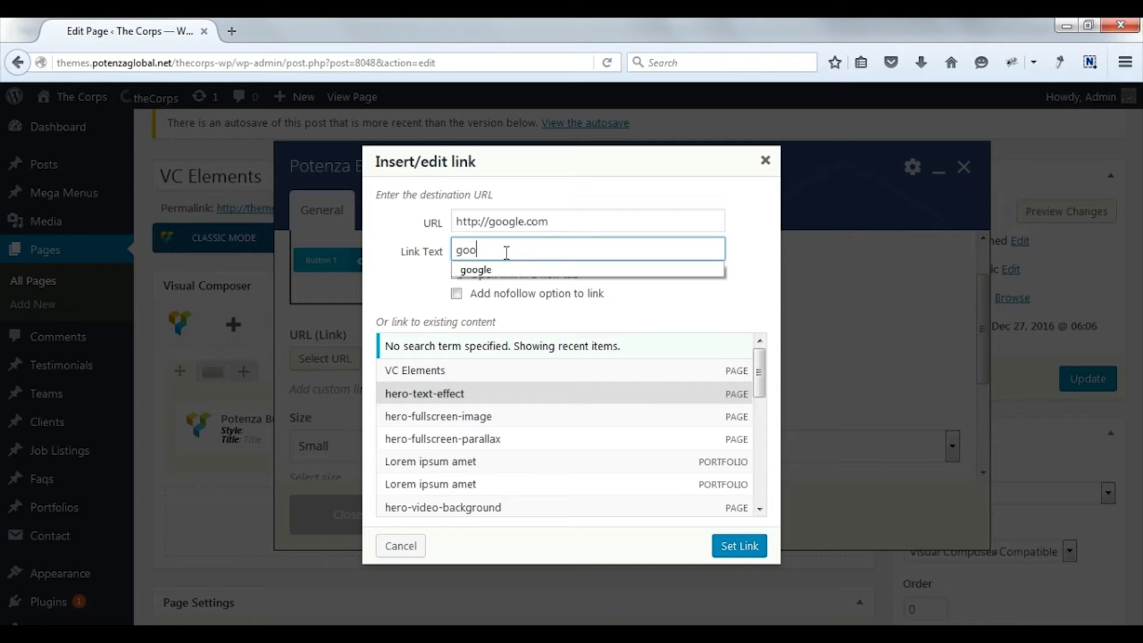
key(Down)
key(Down)
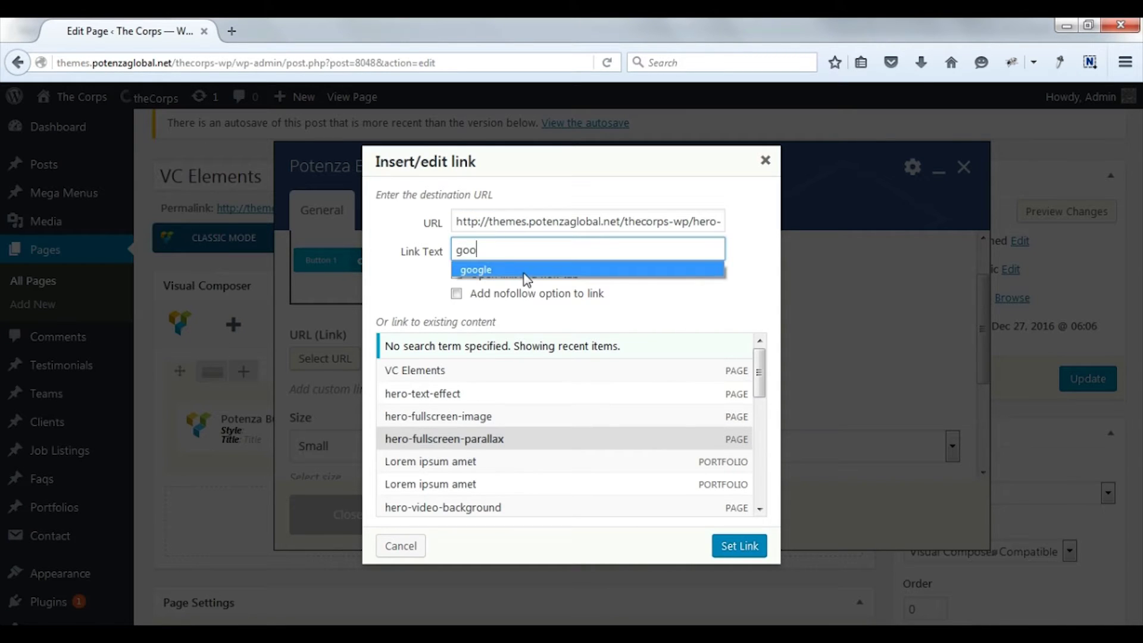
click(524, 270)
click(537, 220)
key(ctrl+a)
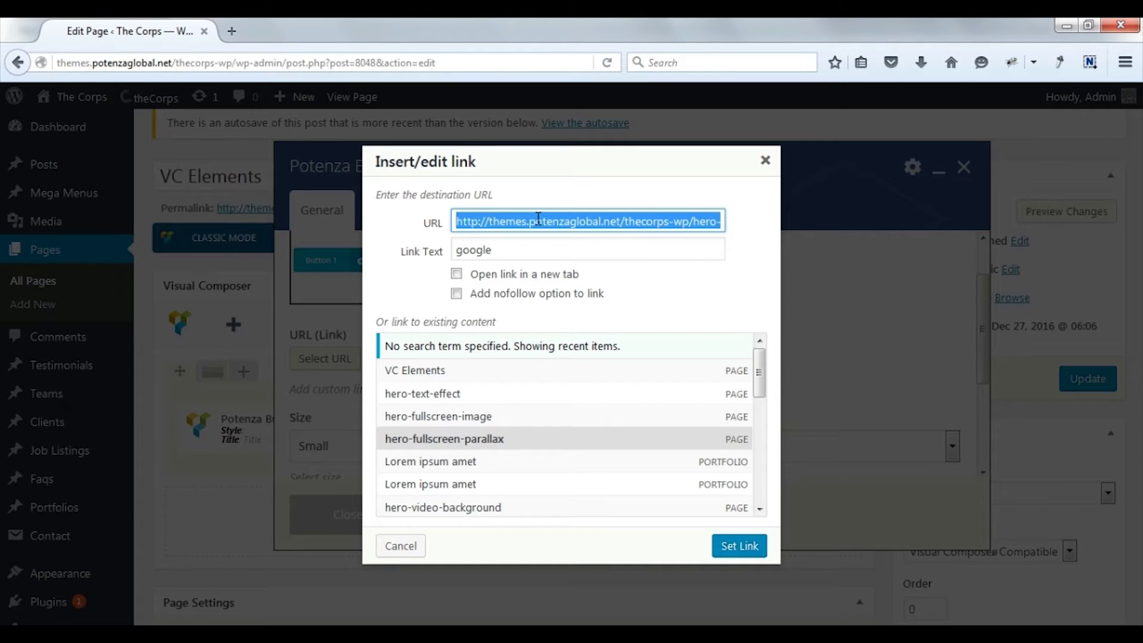
text(htt)
click(539, 241)
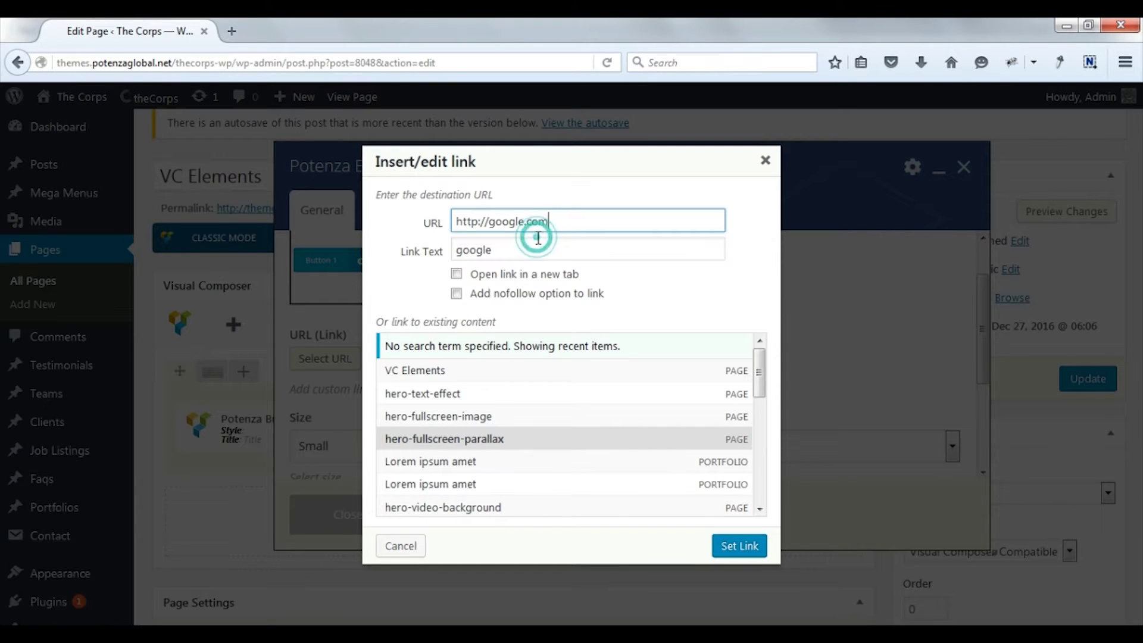
click(724, 546)
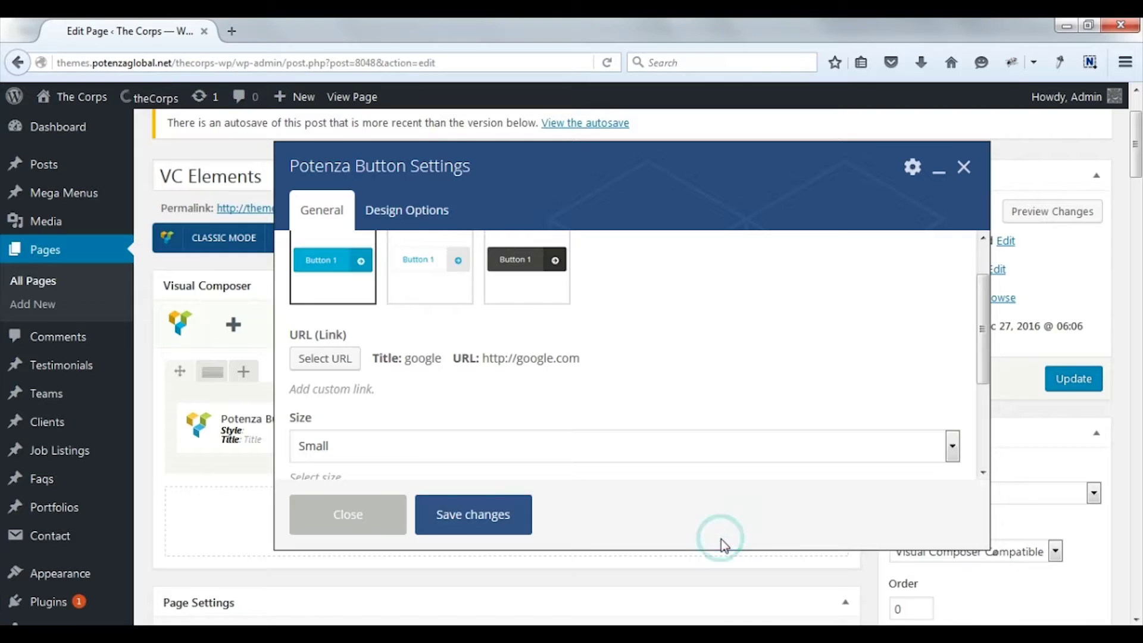
Step: Set the Potenza Button's size to Medium and its title to "Google"
scroll(467, 414, down, 2)
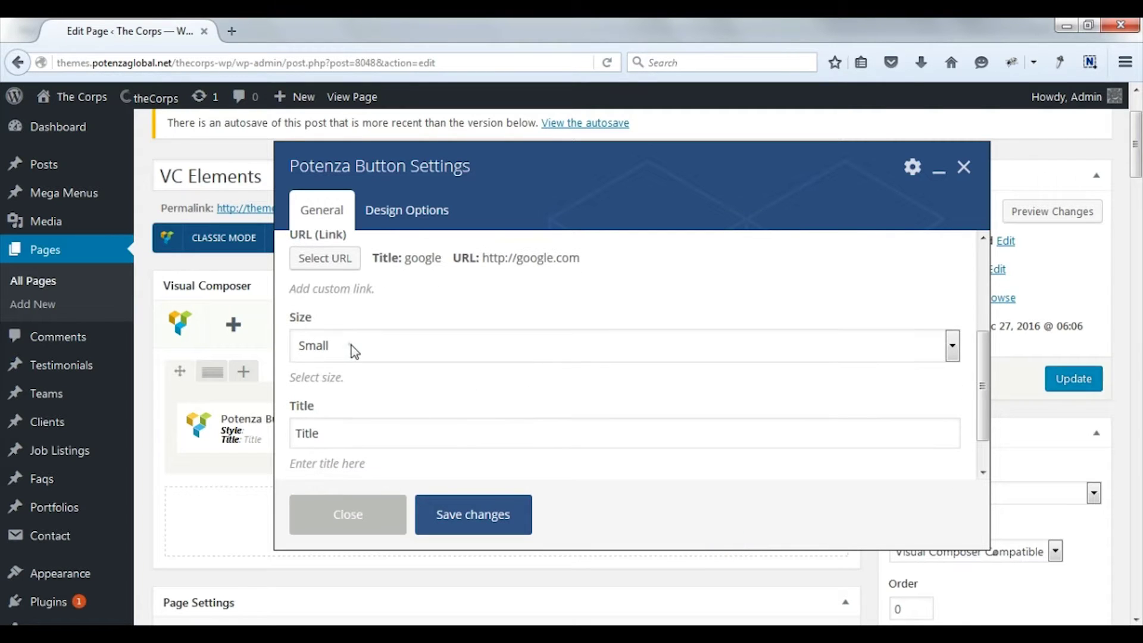
click(351, 347)
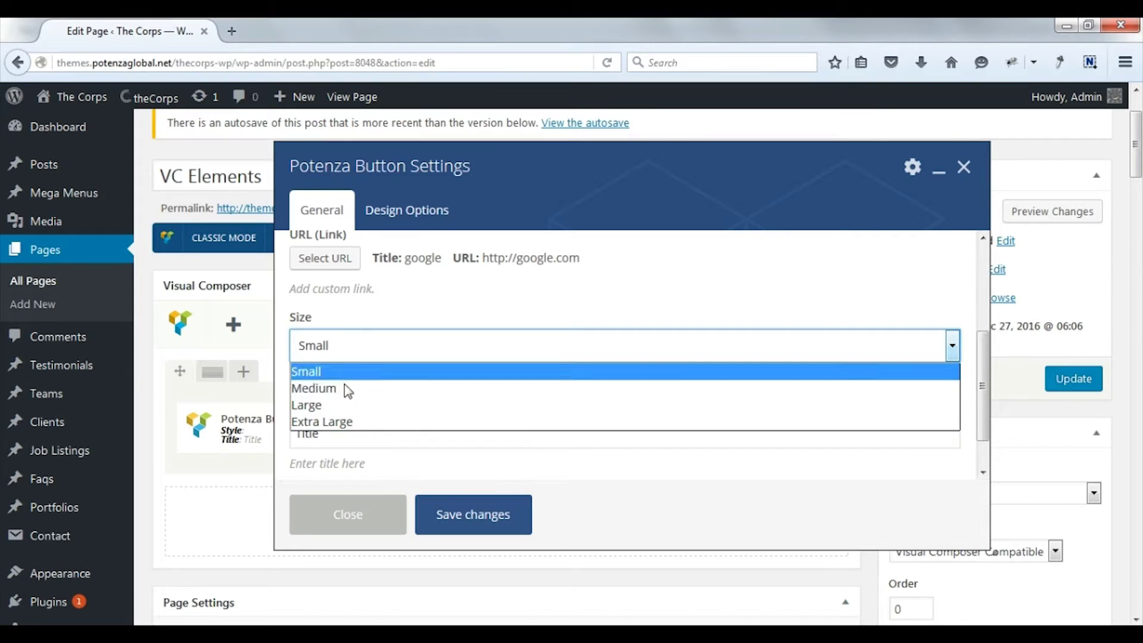
click(338, 388)
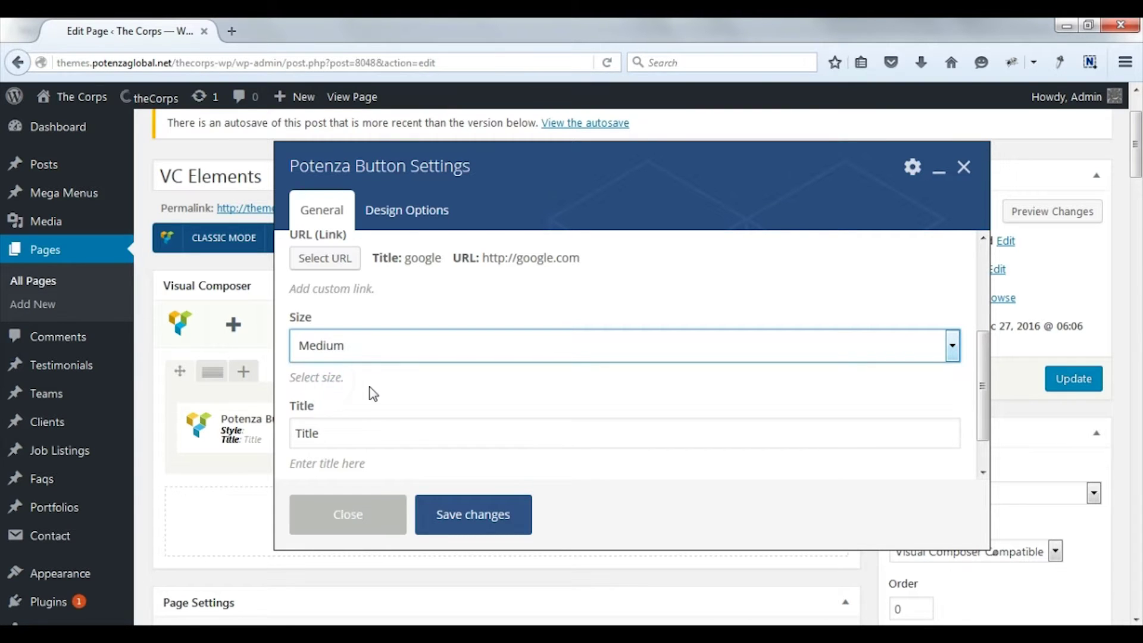
scroll(372, 388, down, 1)
click(359, 392)
double_click(359, 391)
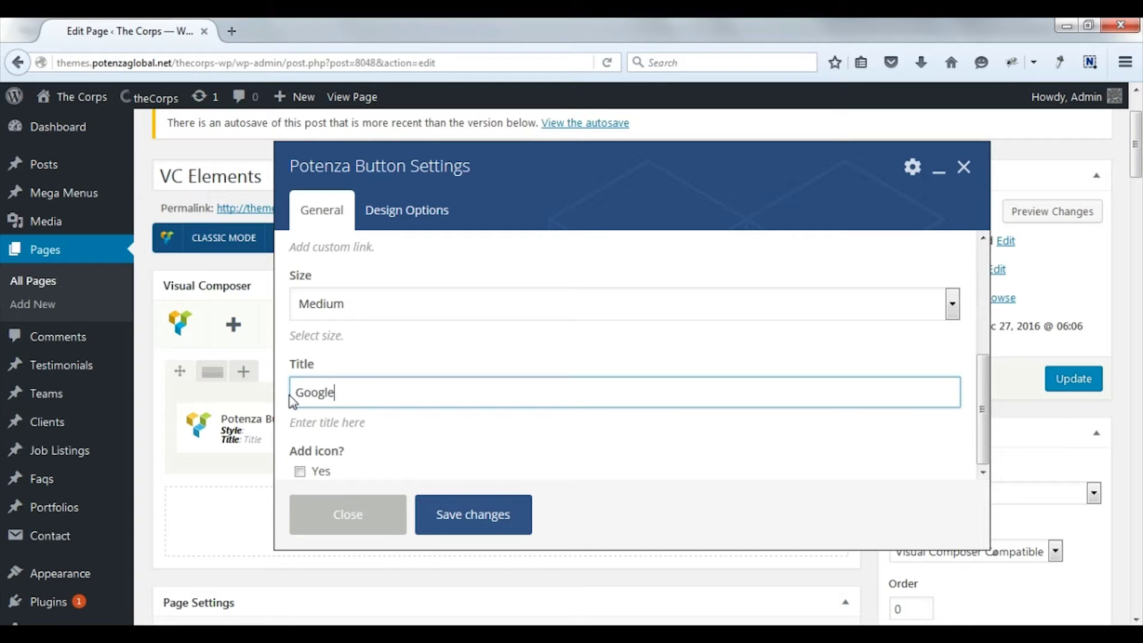
text(Google)
Step: Enable an icon for the button and choose Mono Social as the icon library
scroll(459, 438, down, 3)
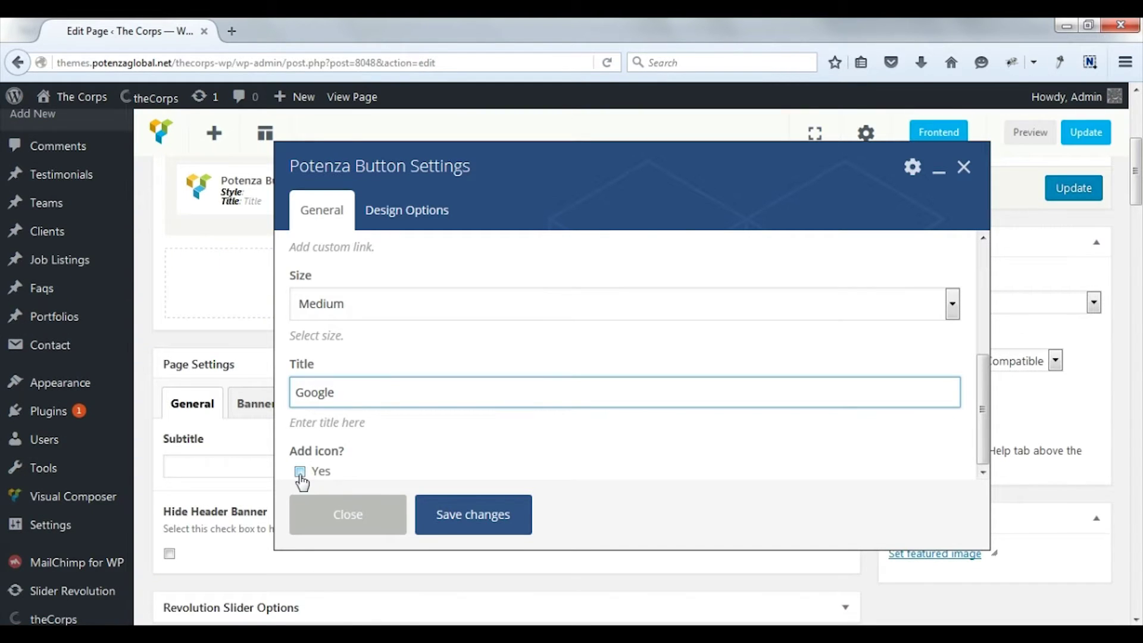
click(300, 471)
scroll(398, 452, down, 5)
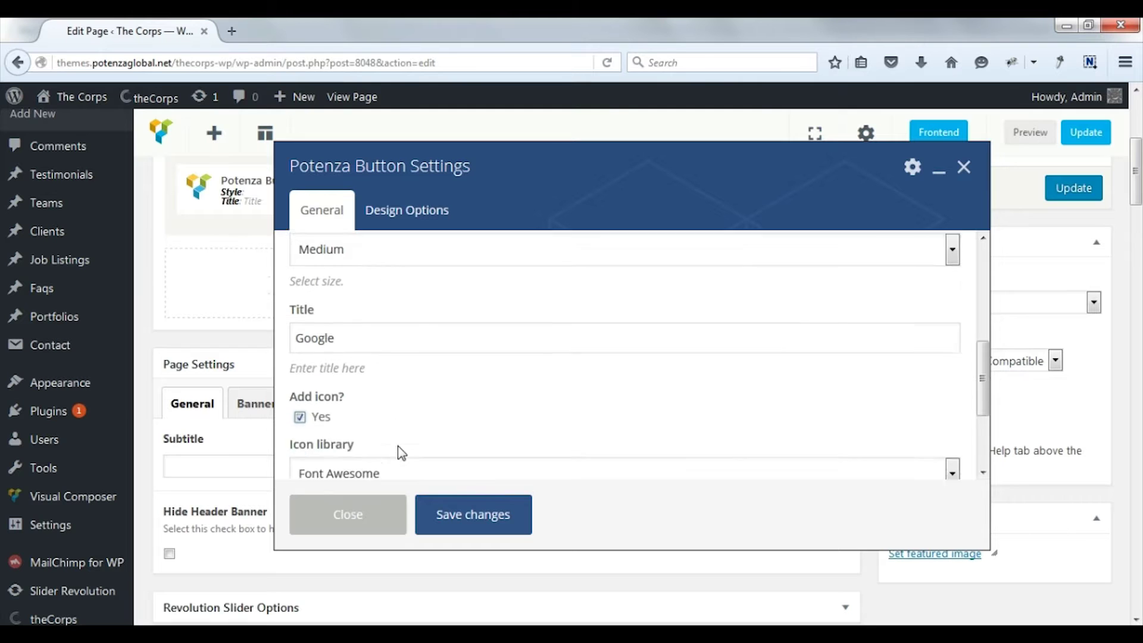
click(354, 380)
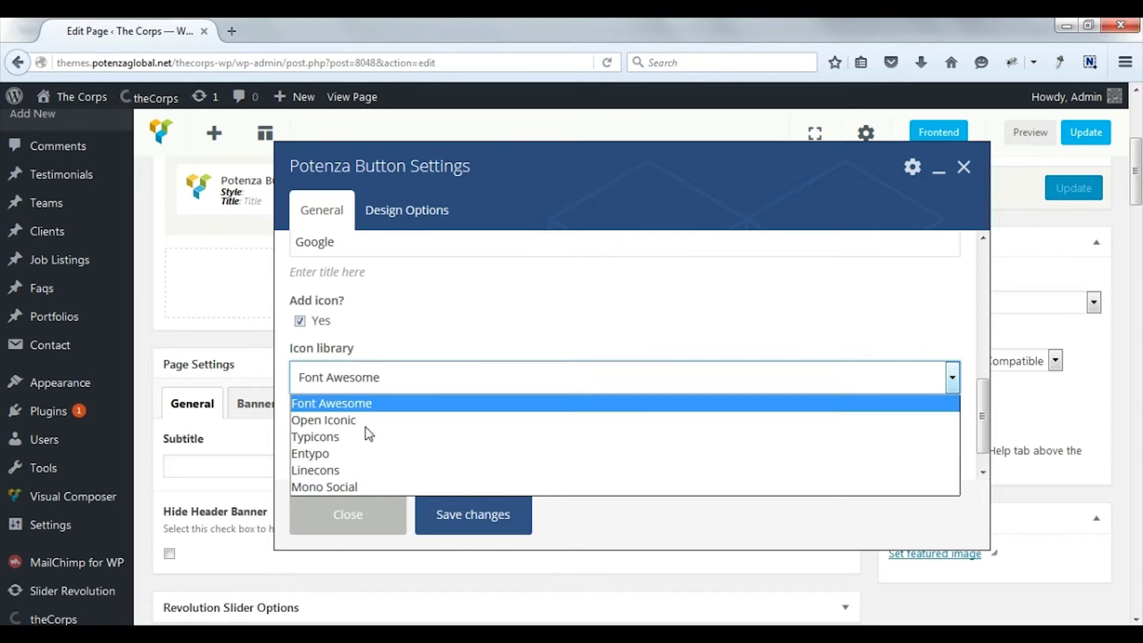
click(356, 486)
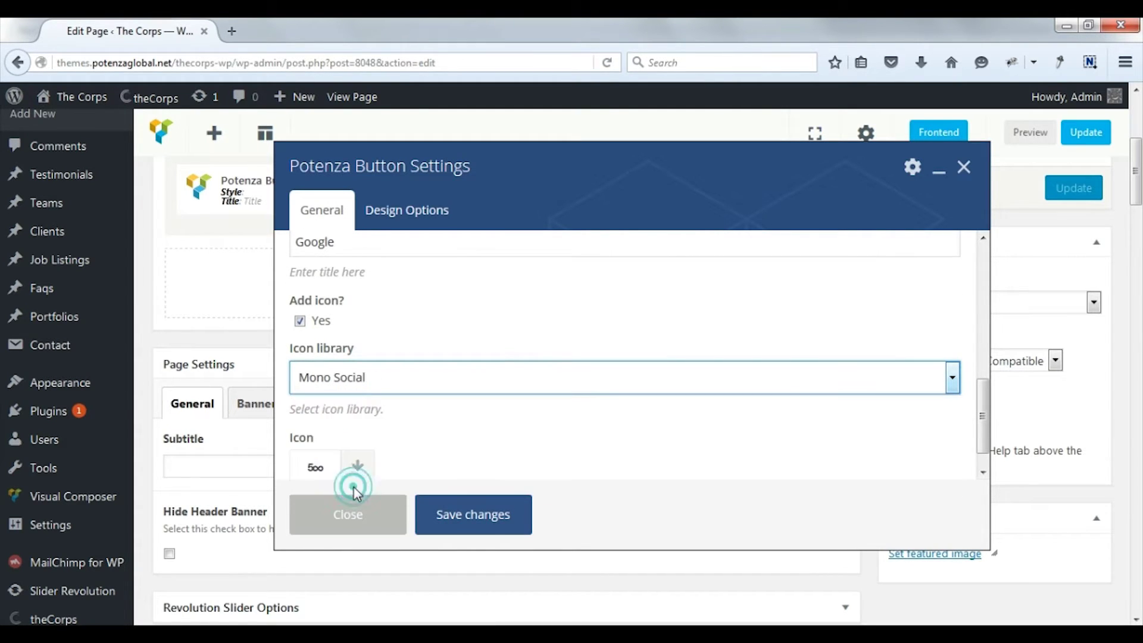
Step: Search the Mono Social icons for "go" and choose the Google+ icon for the button
click(358, 468)
scroll(364, 461, down, 4)
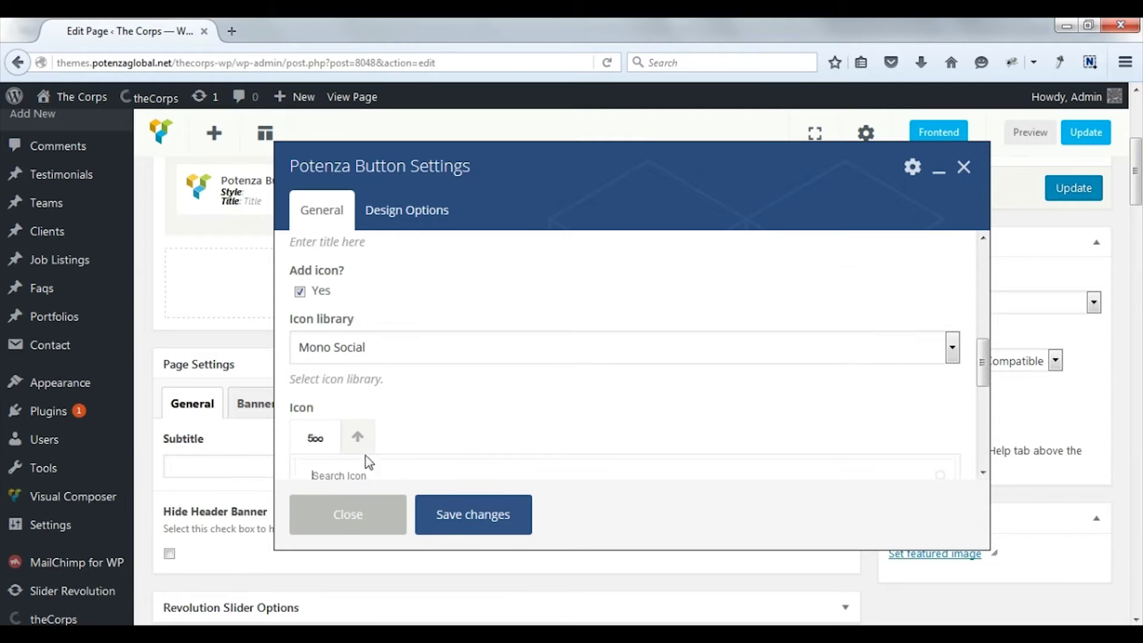
scroll(590, 435, down, 3)
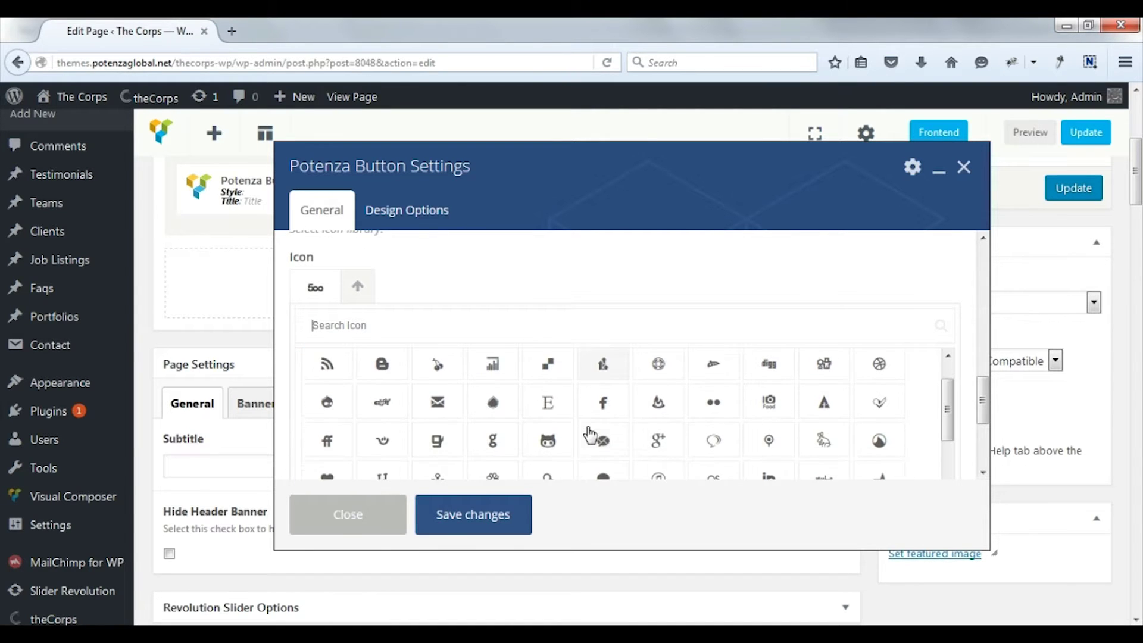
scroll(589, 435, down, 3)
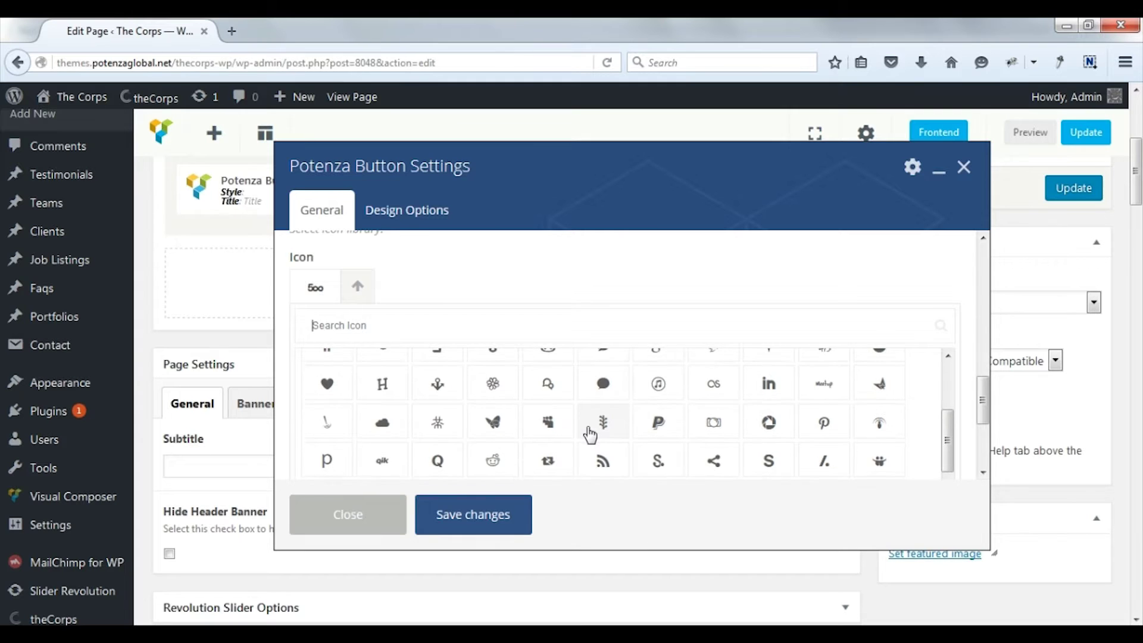
click(418, 327)
text(go)
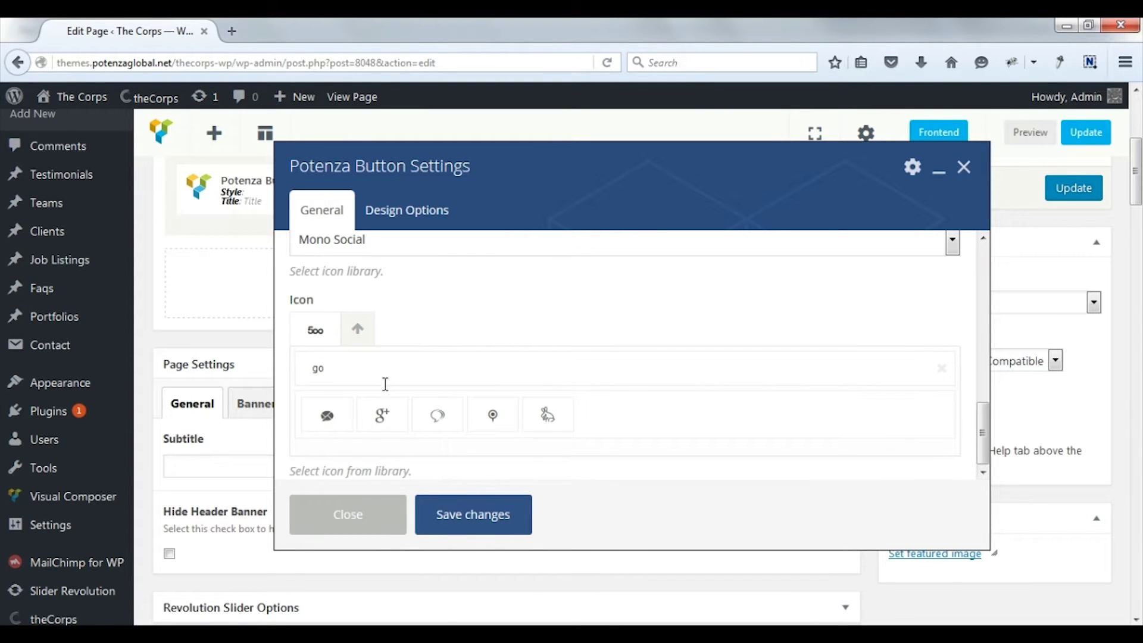
click(382, 415)
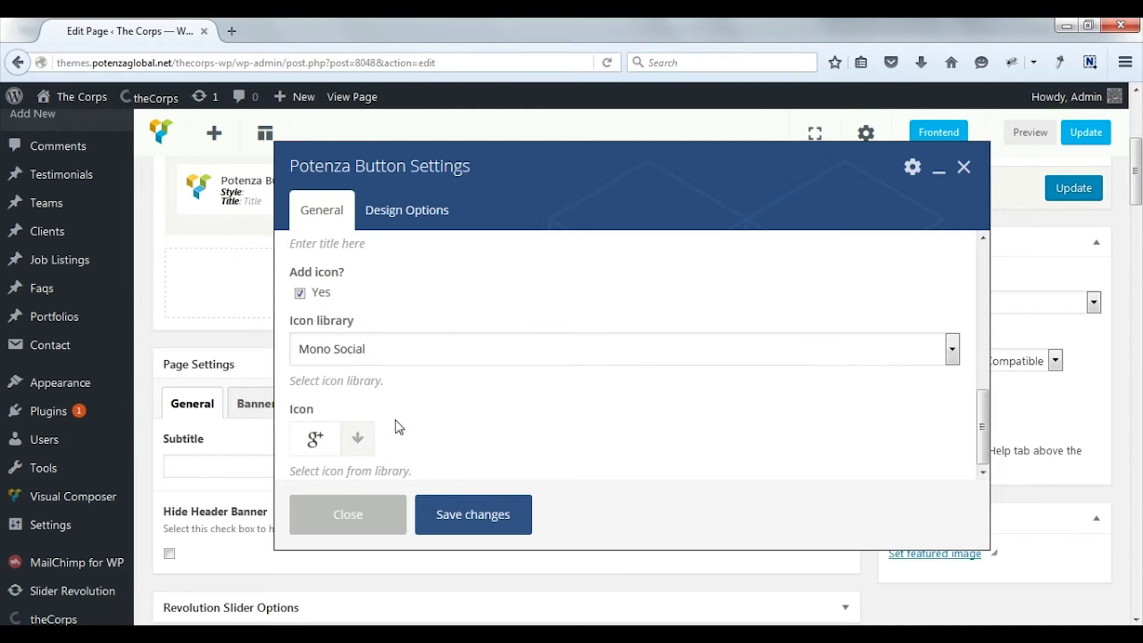
Step: Save the Potenza Button settings and update the VC Elements page
scroll(400, 434, down, 3)
click(440, 513)
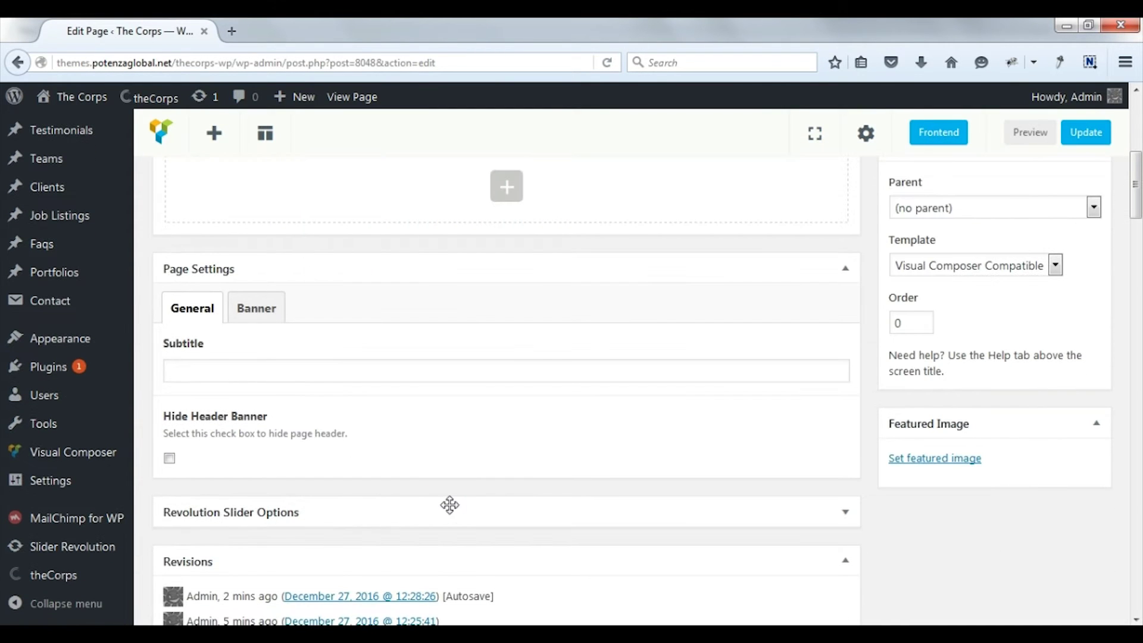
scroll(681, 436, up, 5)
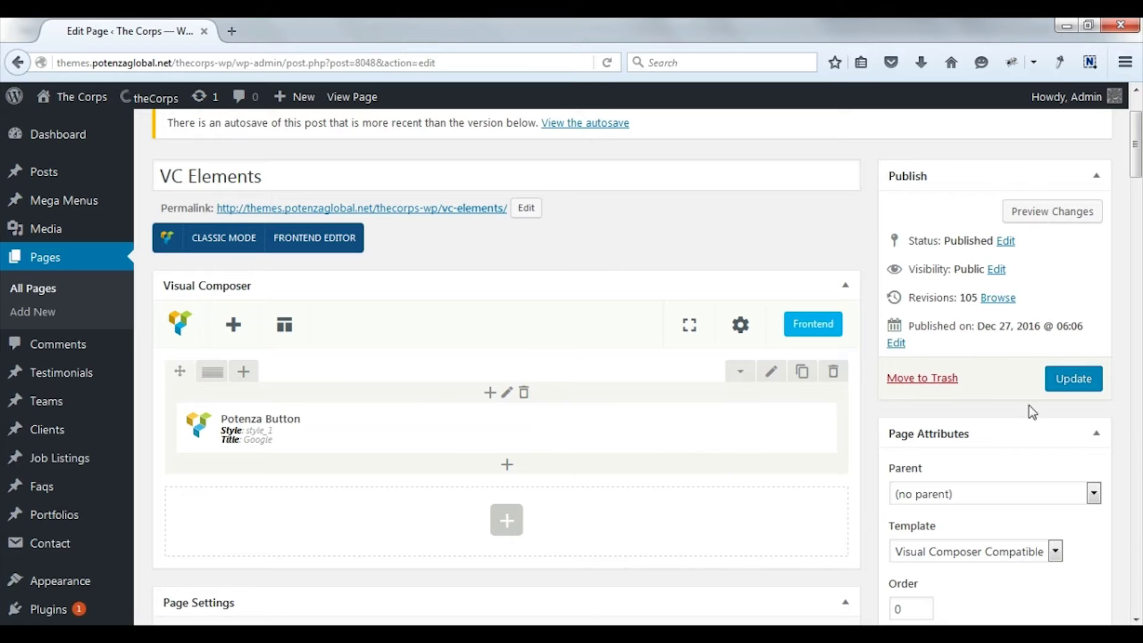
click(1074, 385)
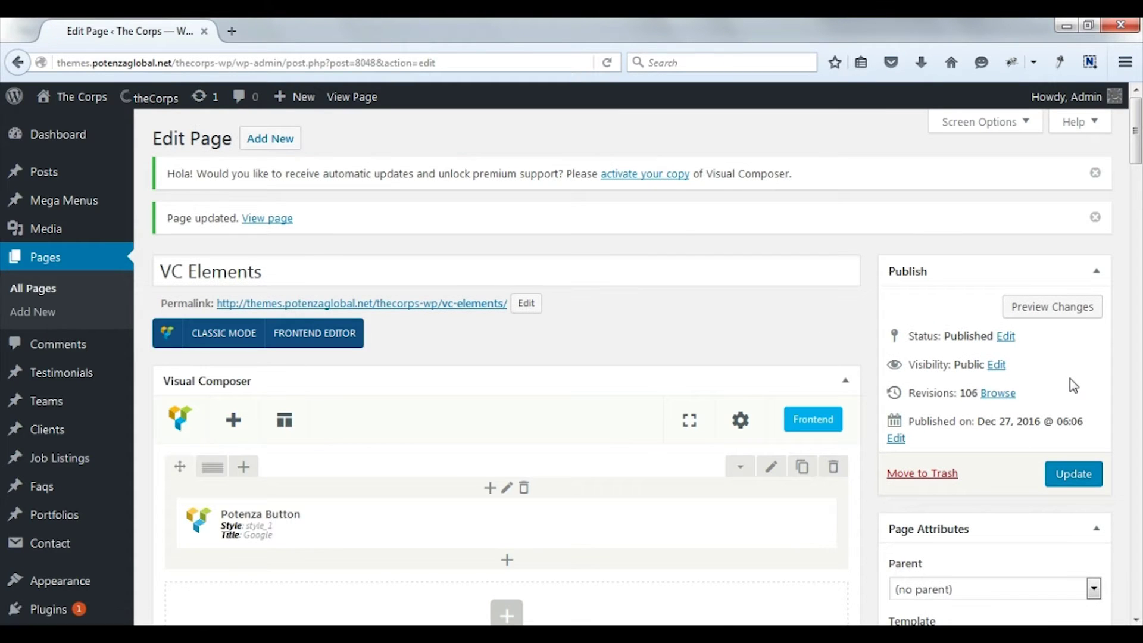
Step: View the published VC Elements page in a separate tab to check the Google button, and close that tab
middle_click(478, 305)
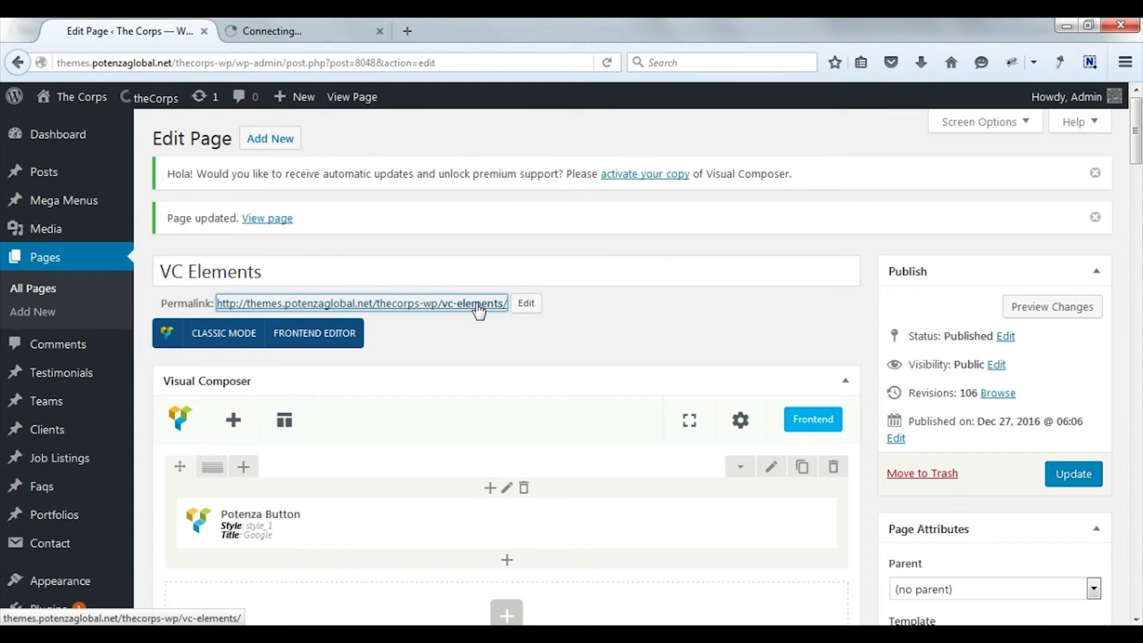
click(296, 37)
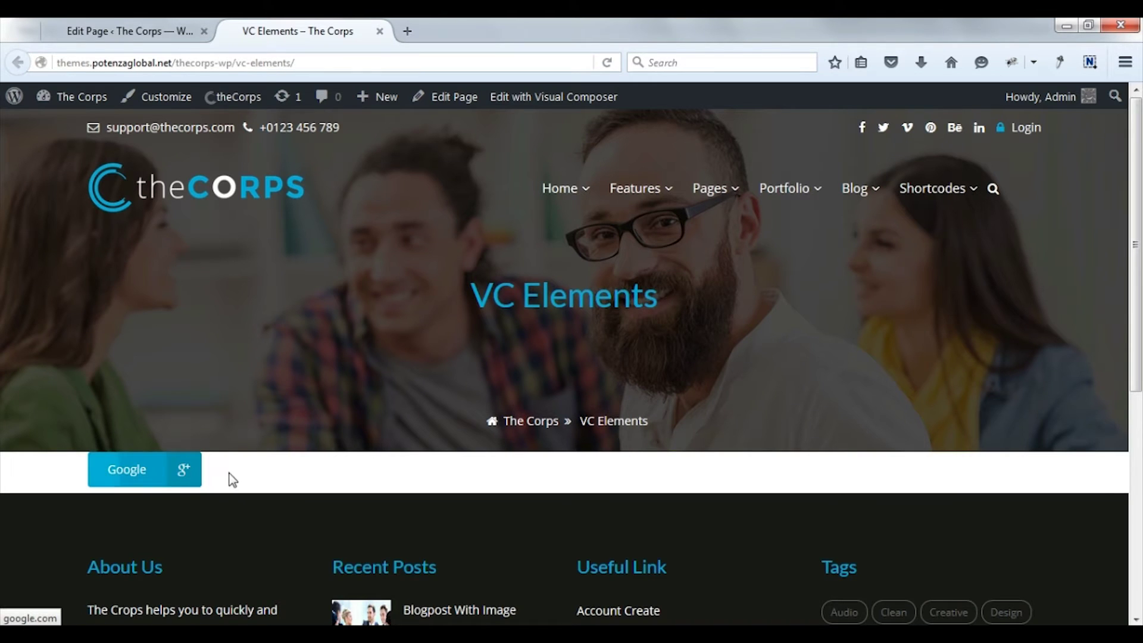
key(ctrl+w)
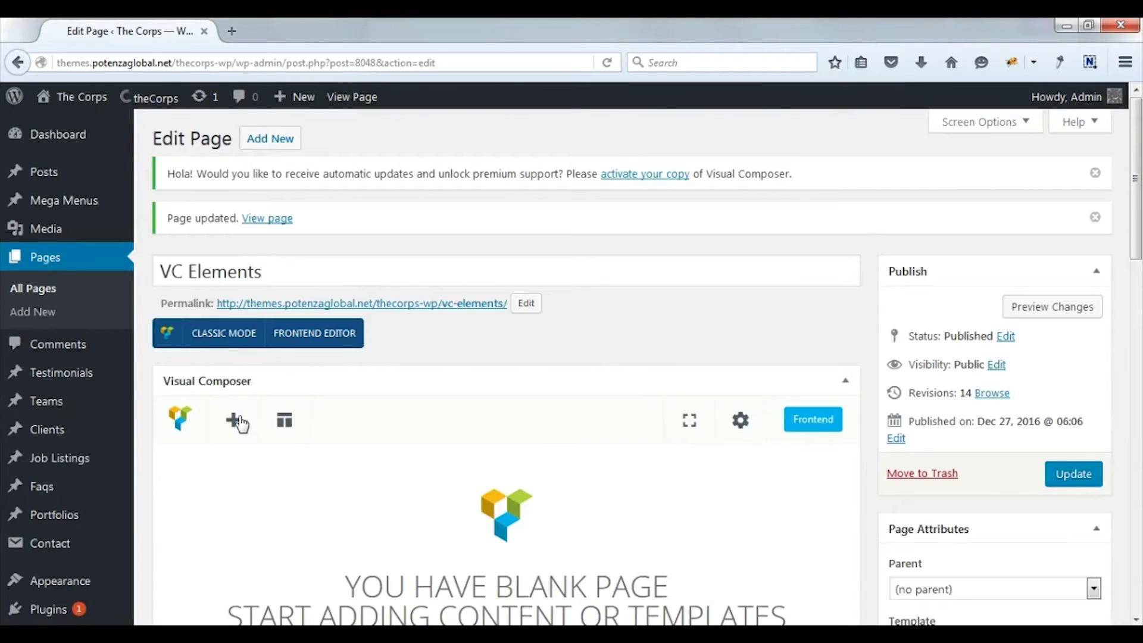
Step: Add a Potenza Clients element to the blank VC Elements page
click(232, 418)
click(512, 188)
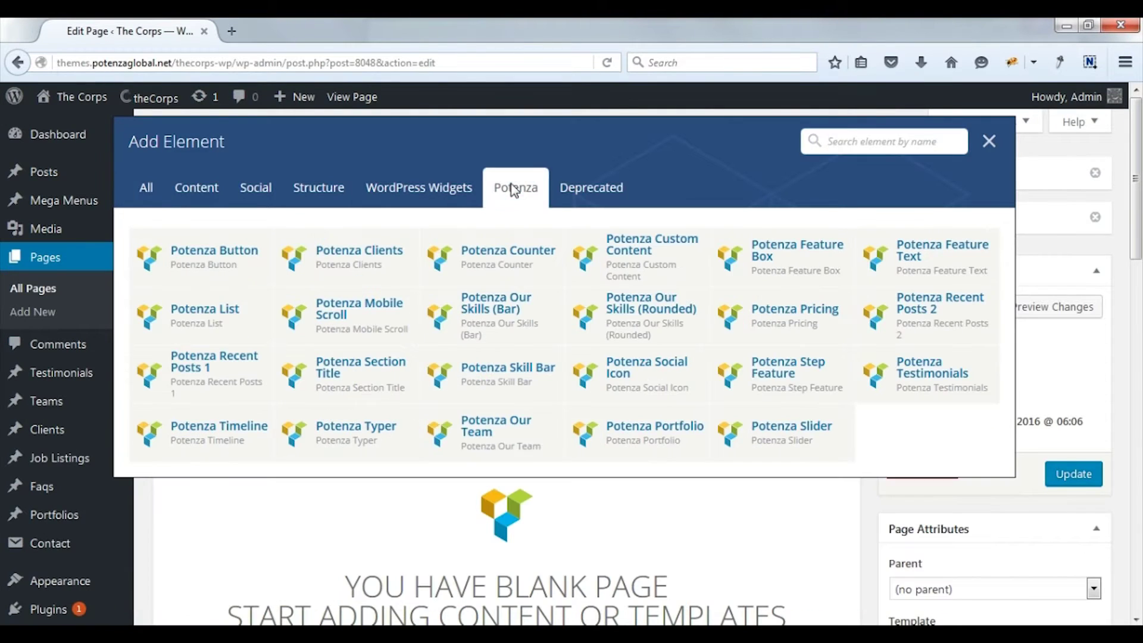
click(395, 257)
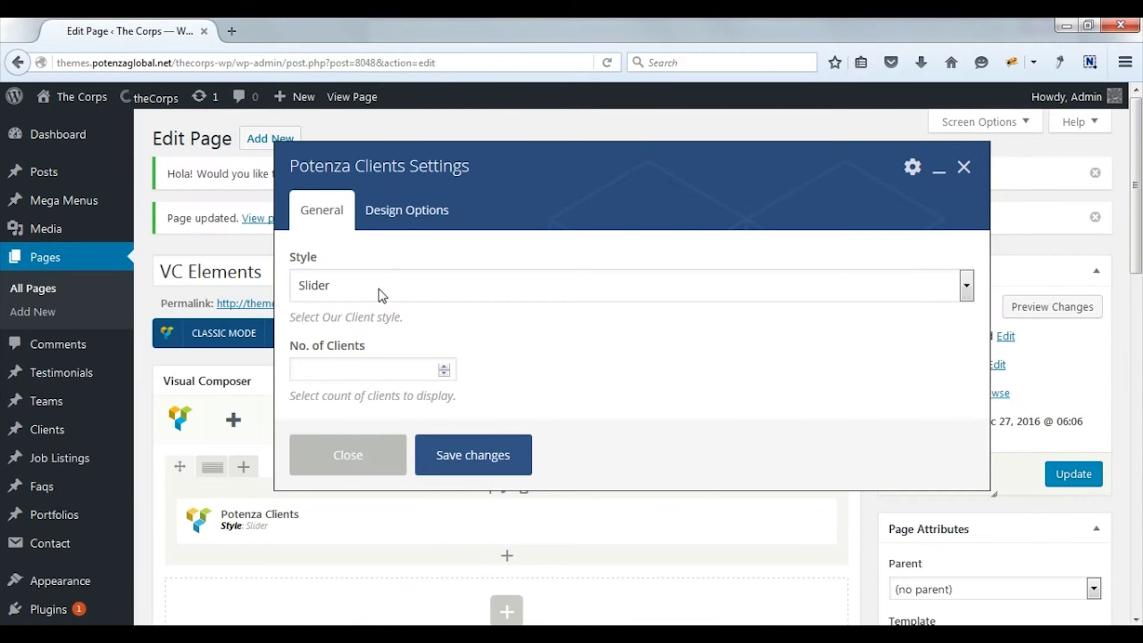
Step: Set the Potenza Clients style to Slider and the number of clients to 8, and save the settings
click(378, 288)
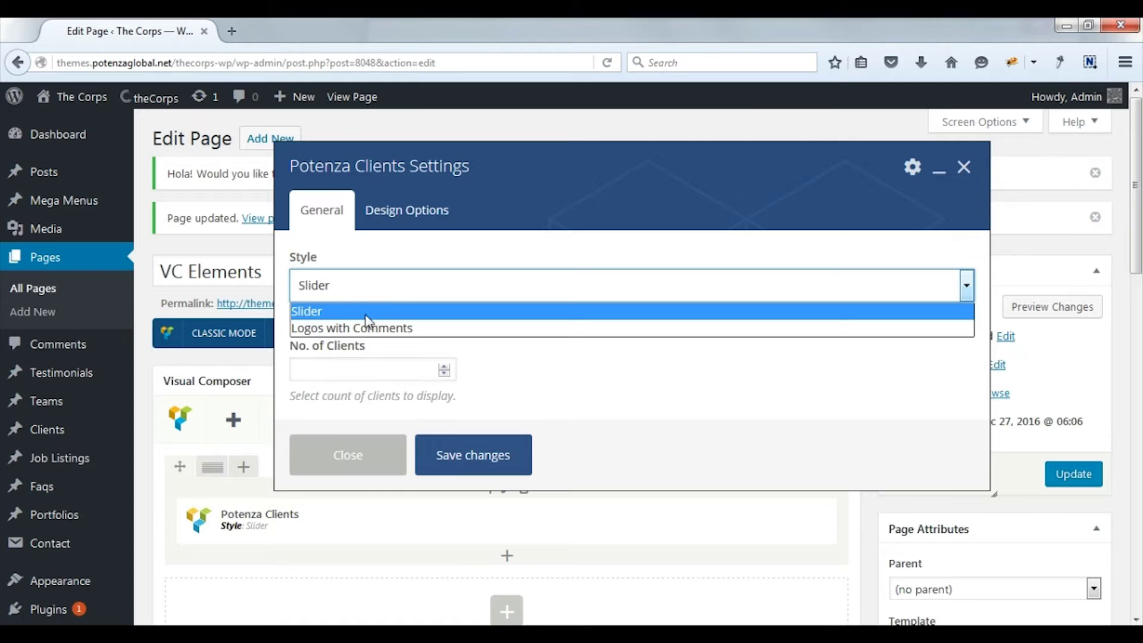
click(367, 312)
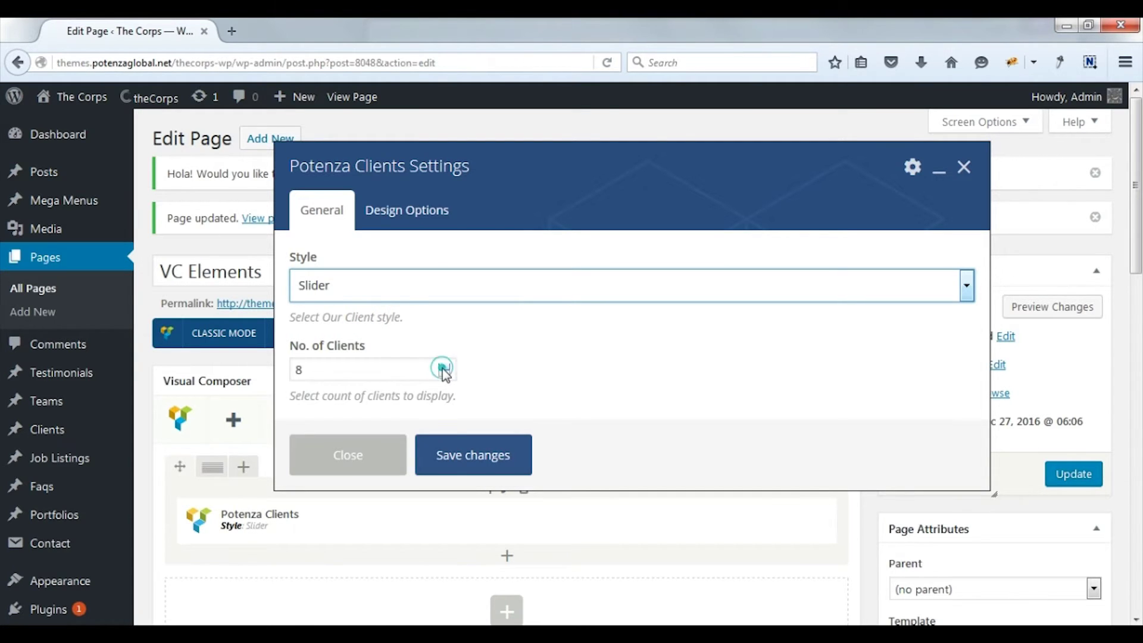
click(442, 371)
click(442, 372)
click(472, 453)
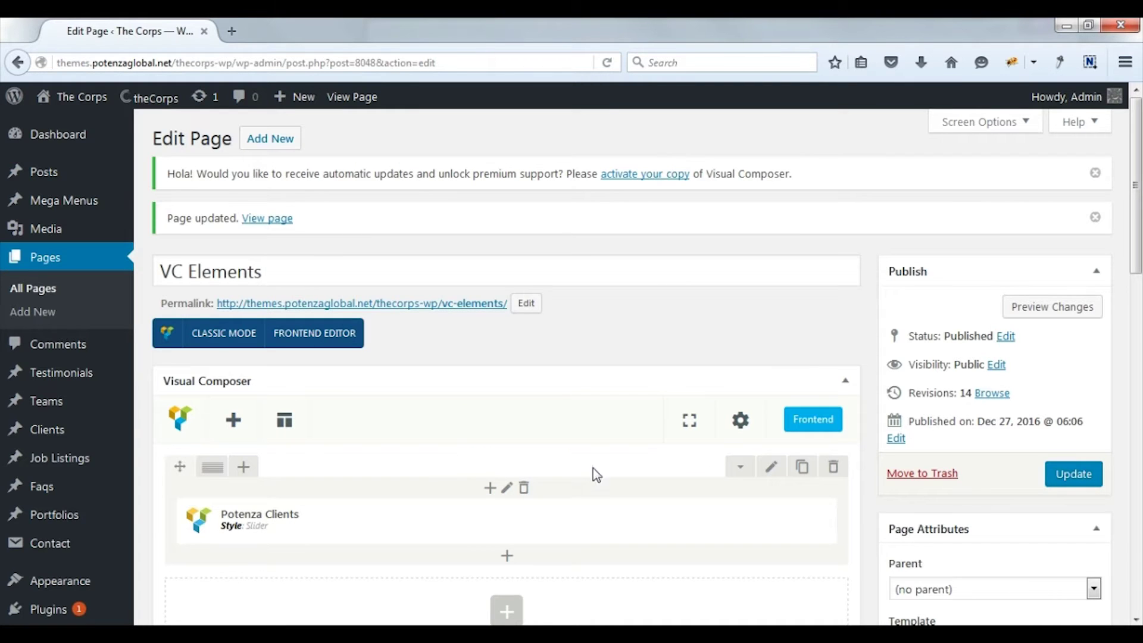
Step: Update the VC Elements page and view its client logo slider on the published page in a separate tab
click(1057, 476)
middle_click(470, 304)
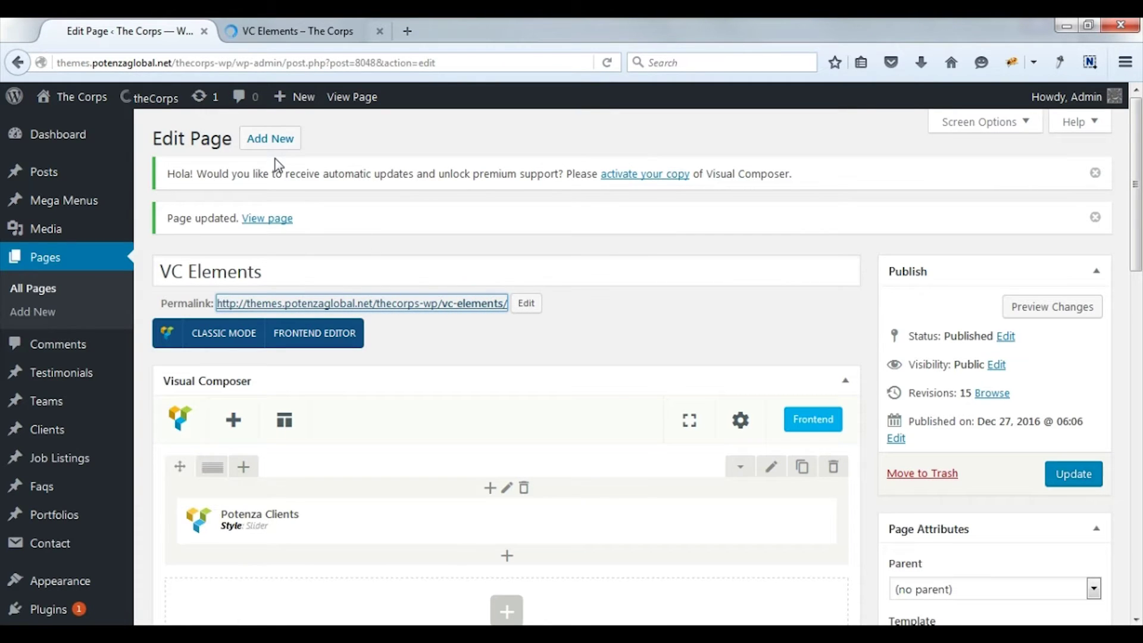
click(293, 34)
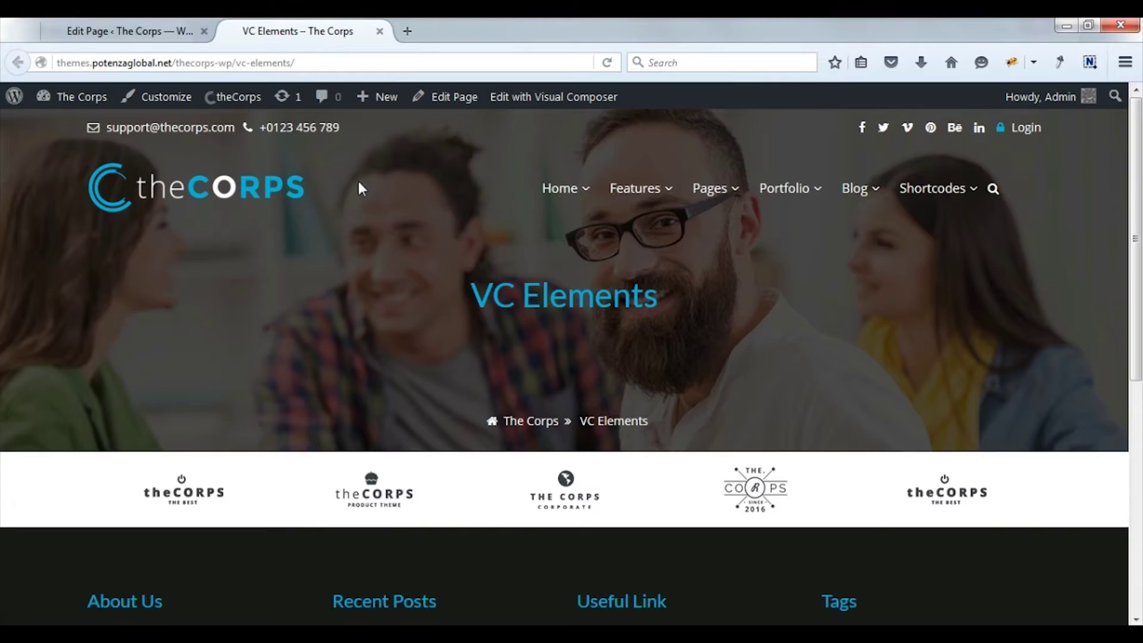
scroll(357, 191, down, 3)
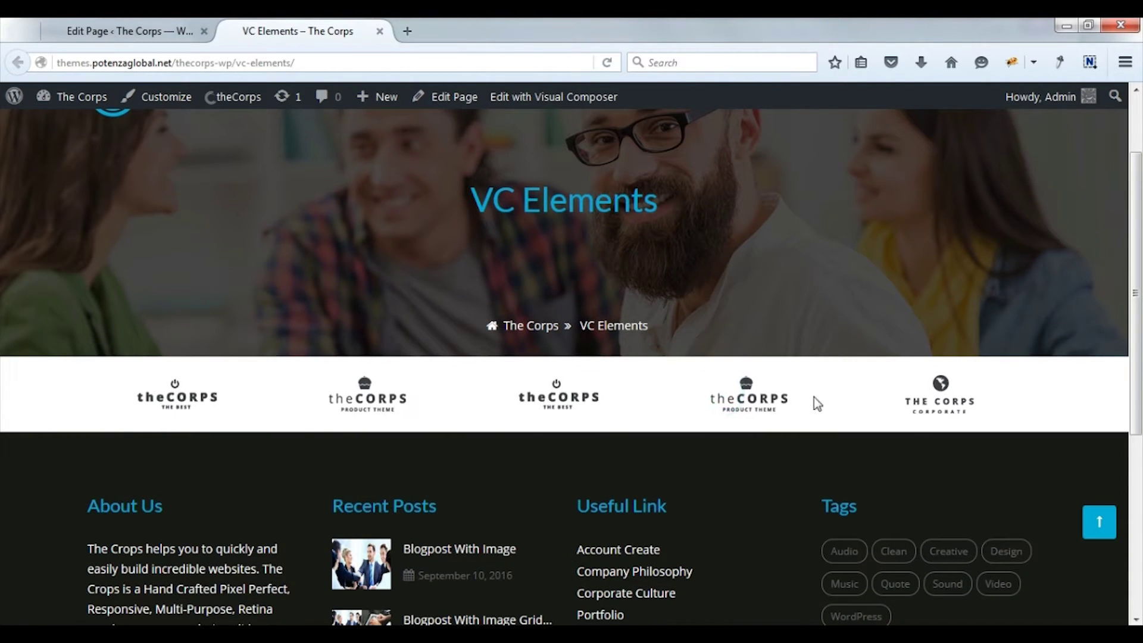
Step: Change the Potenza Clients style to Logos with Comments, save the settings, and update the VC Elements page
click(139, 35)
scroll(349, 401, down, 5)
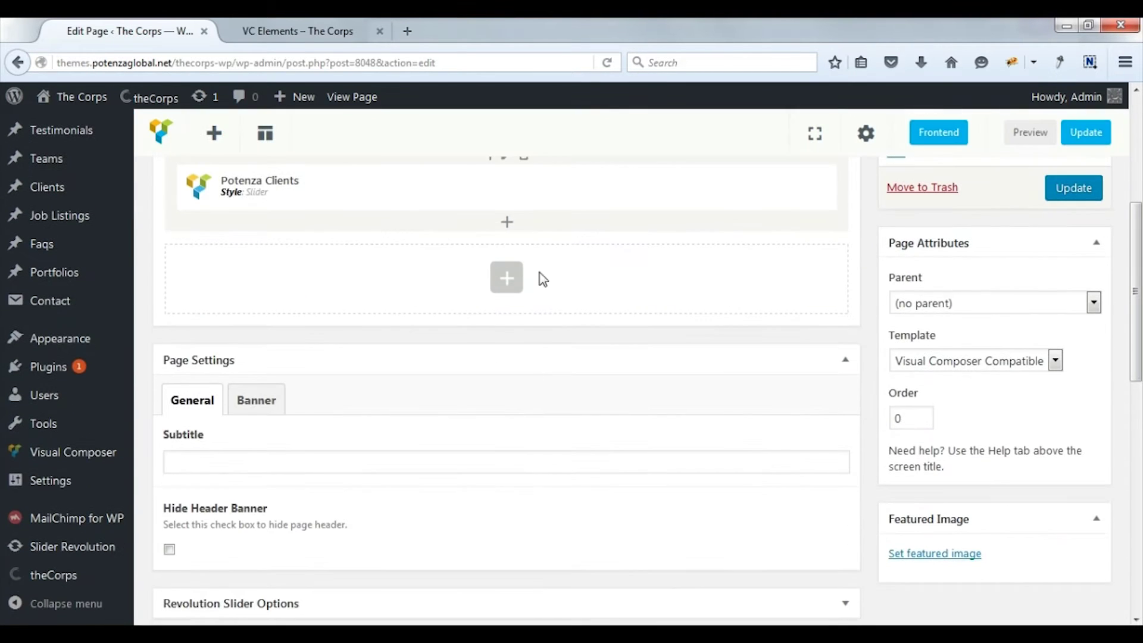
click(526, 187)
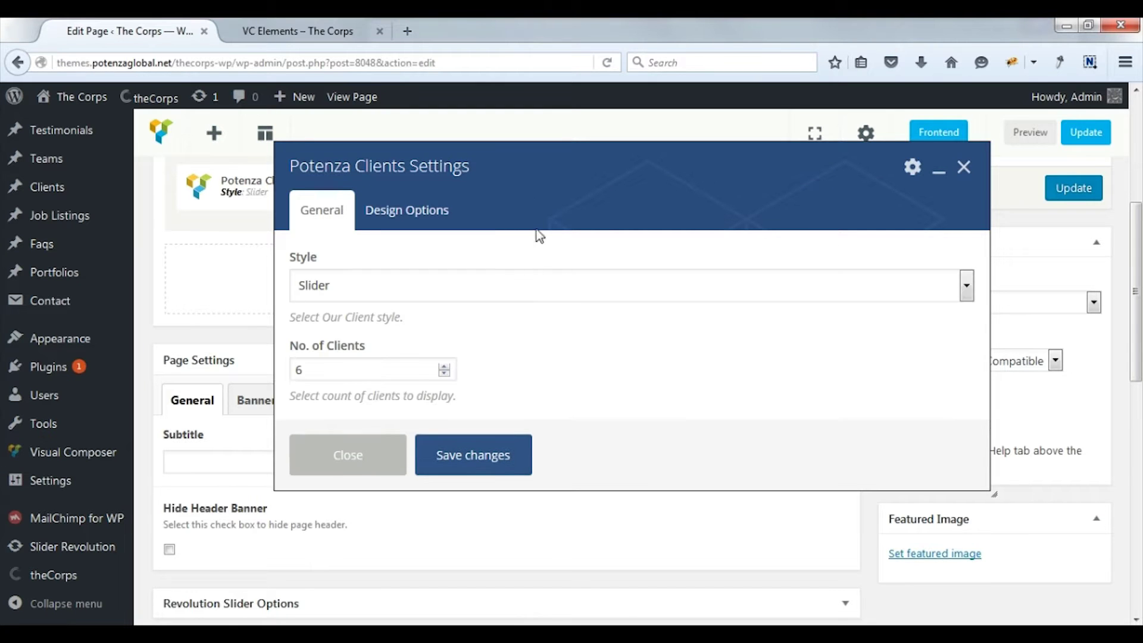
click(527, 292)
click(443, 327)
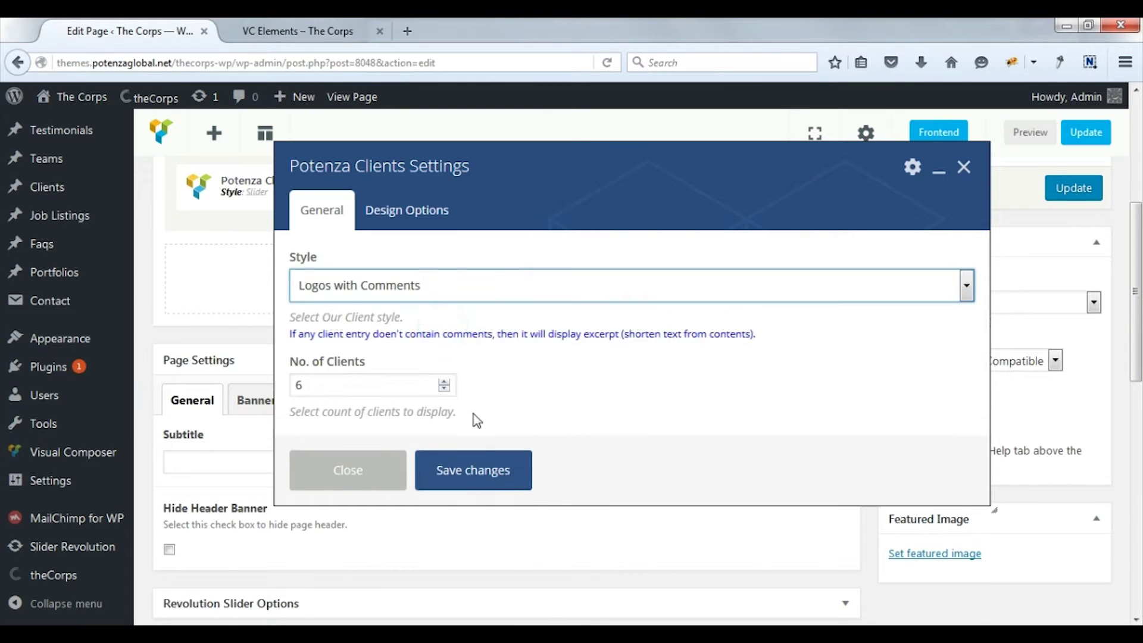
click(484, 462)
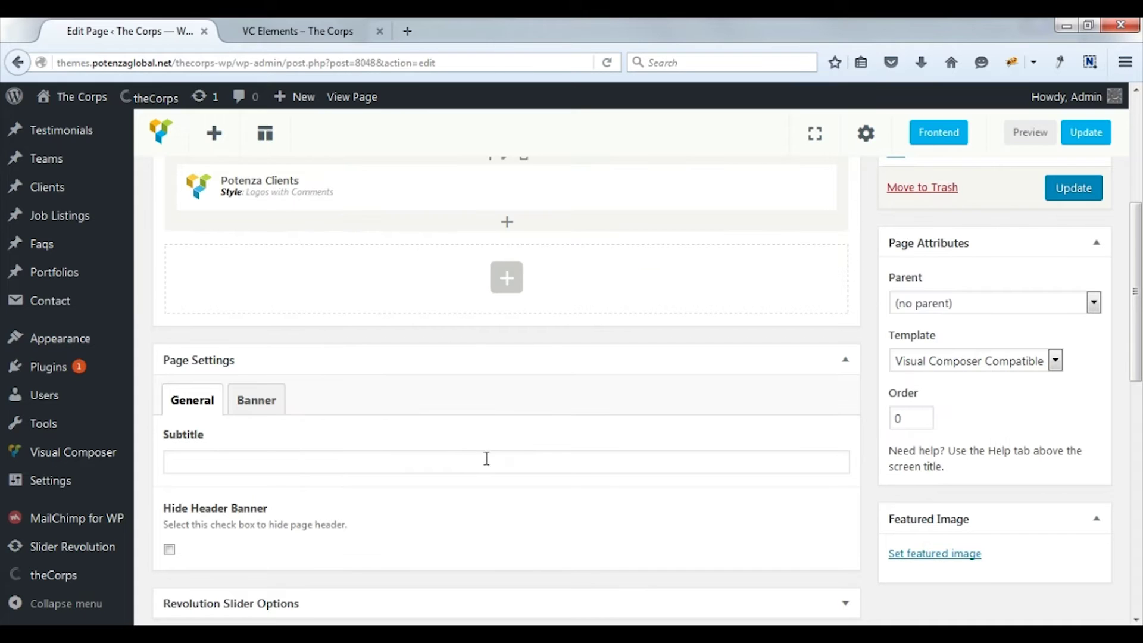
click(1069, 188)
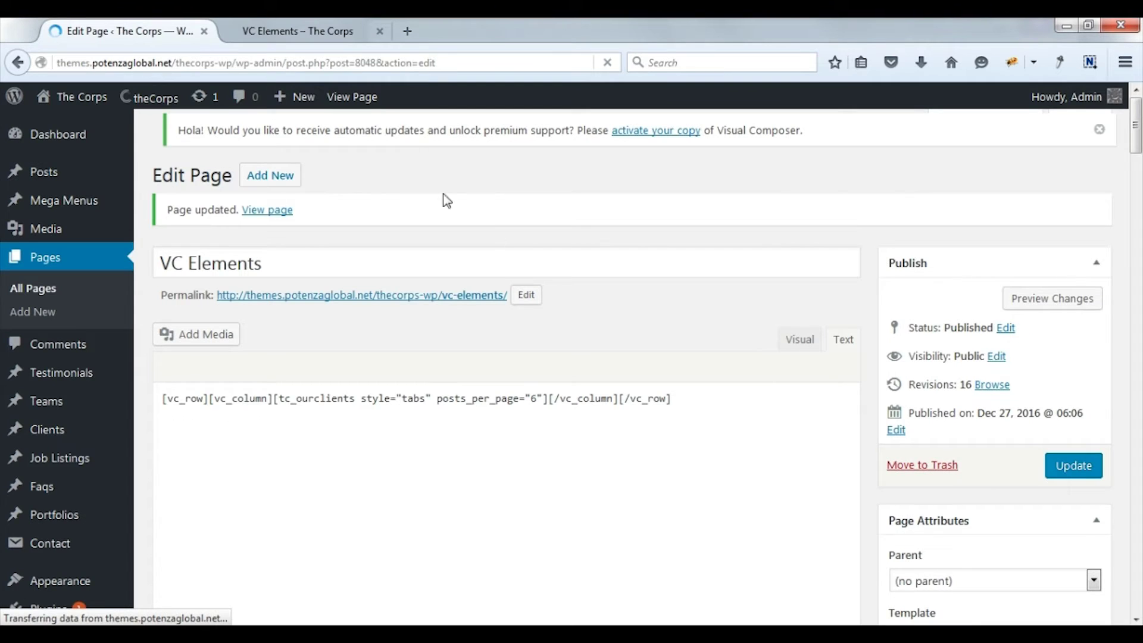
Step: Reload the published page, view the comments of the second, third and fourth client logos, and close its tab
click(319, 35)
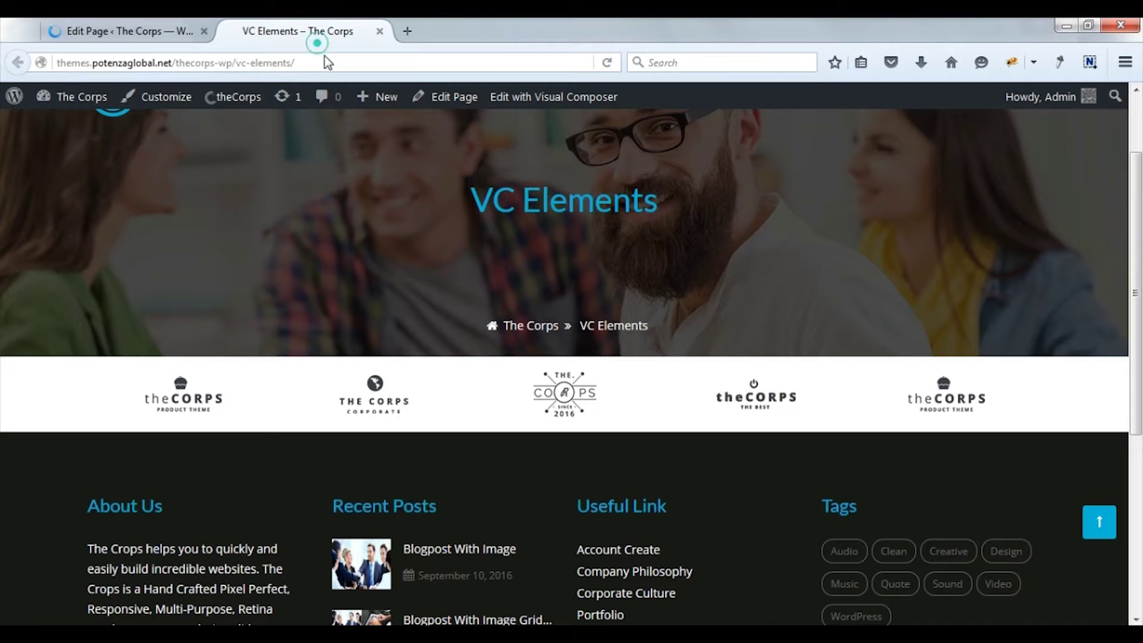
key(F5)
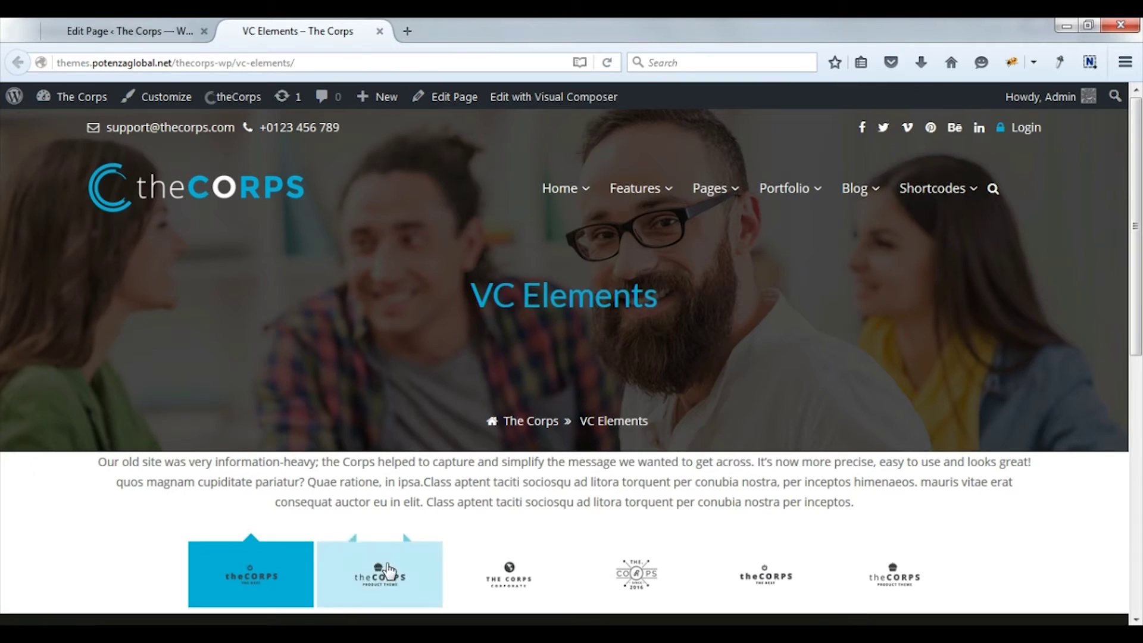
click(388, 575)
click(518, 558)
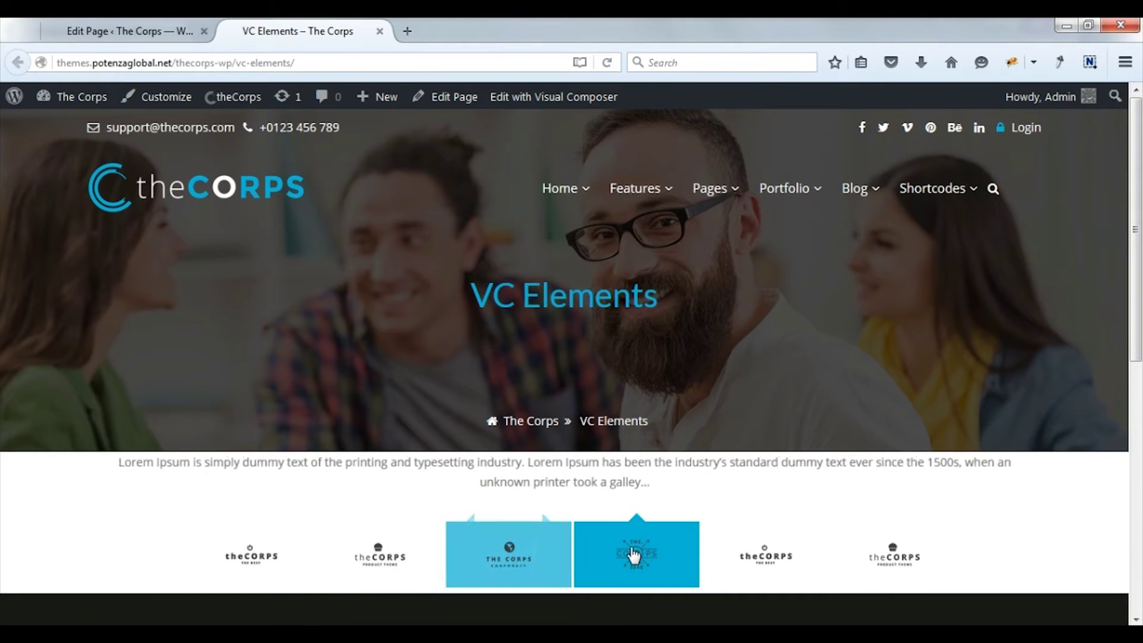
click(633, 556)
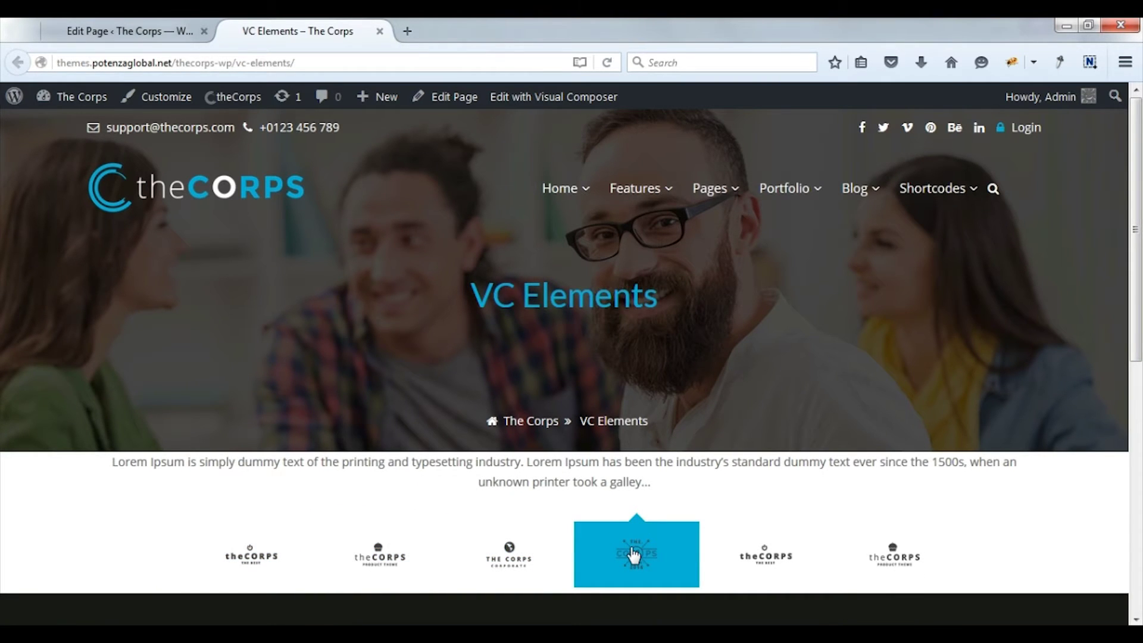
key(ctrl+w)
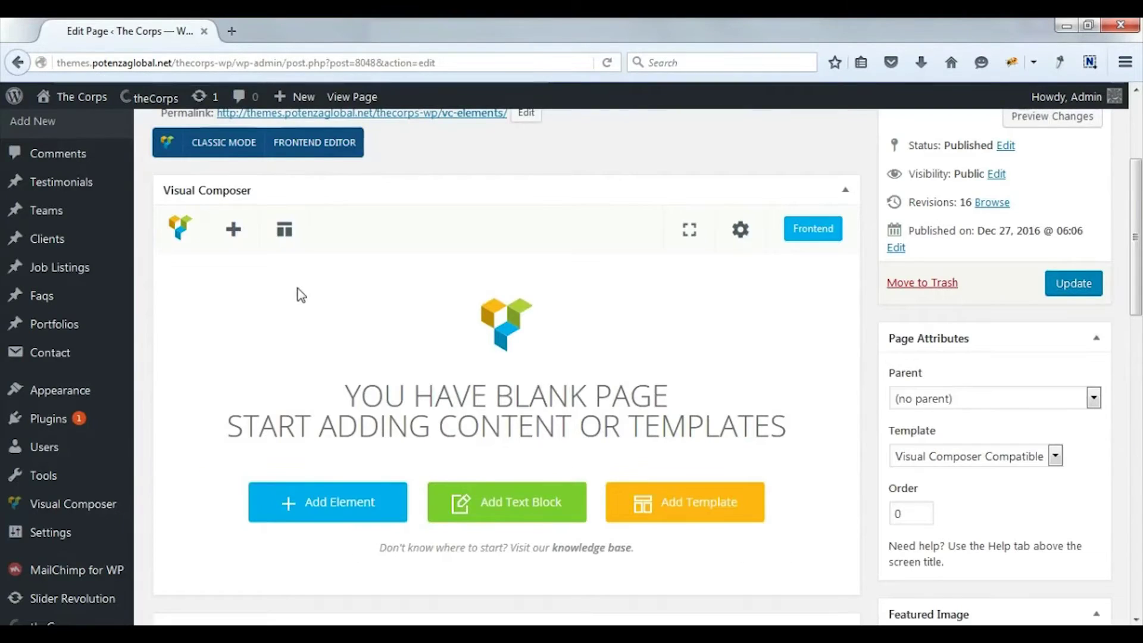
Step: Add a Potenza Counter element to the blank VC Elements page
click(232, 226)
click(515, 187)
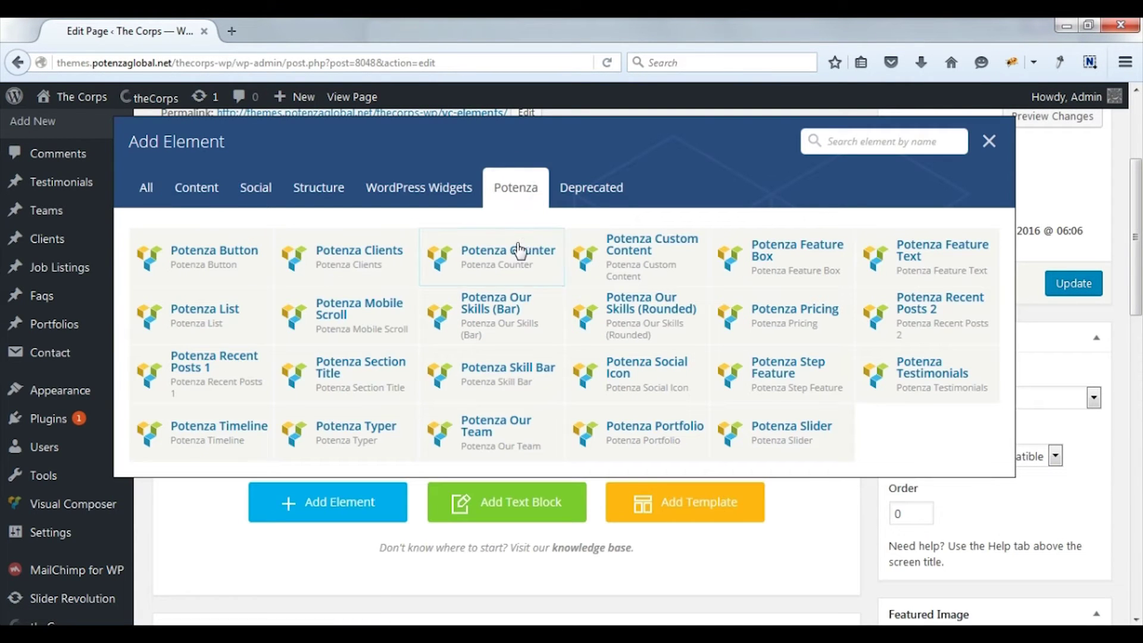
click(517, 250)
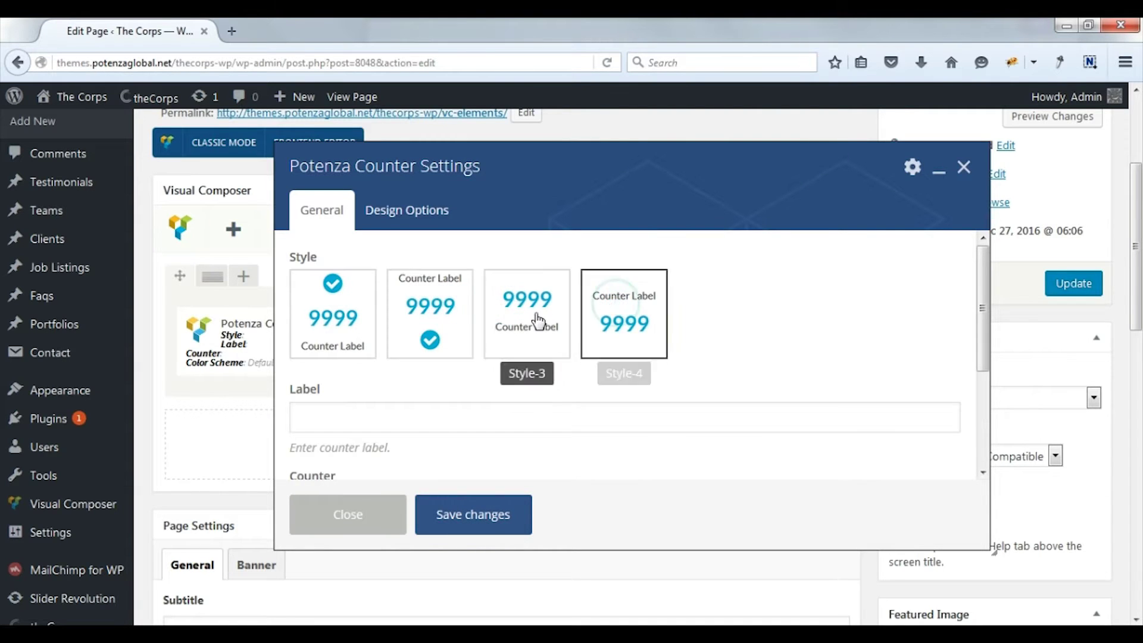
Step: Set the Potenza Counter style to Style-3 and its label to "uploading..."
click(512, 323)
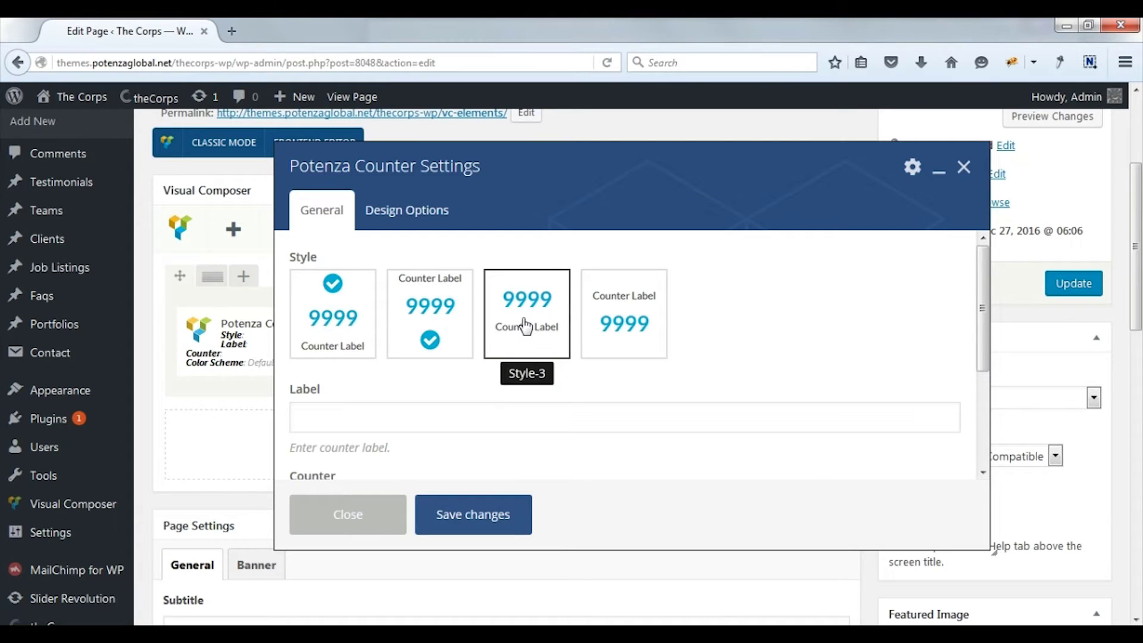
click(456, 417)
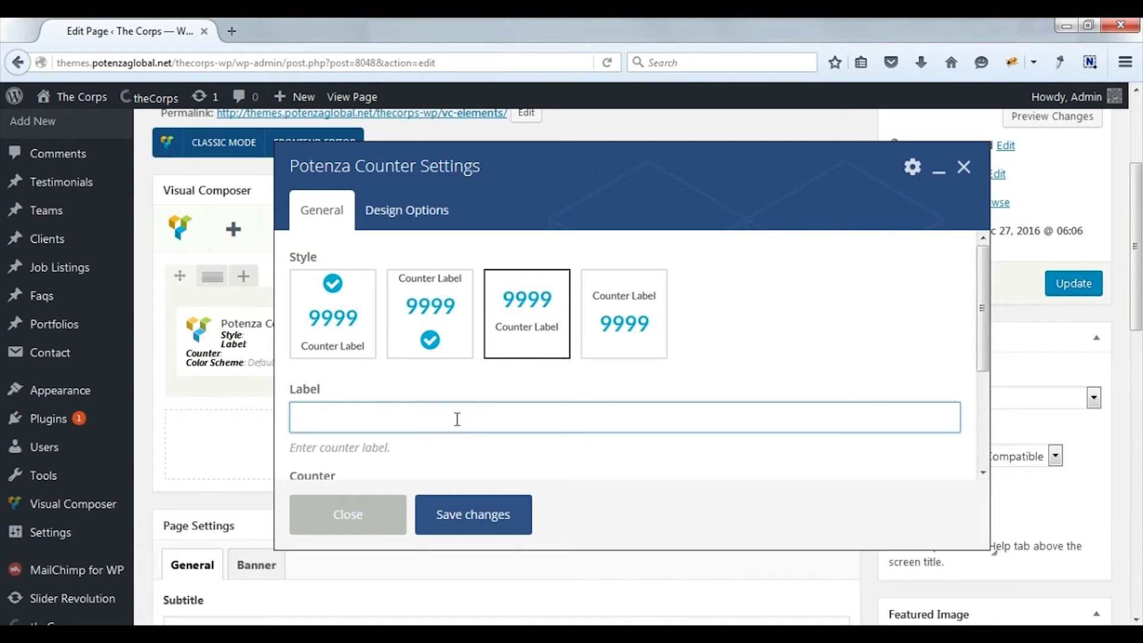
text(uploading)
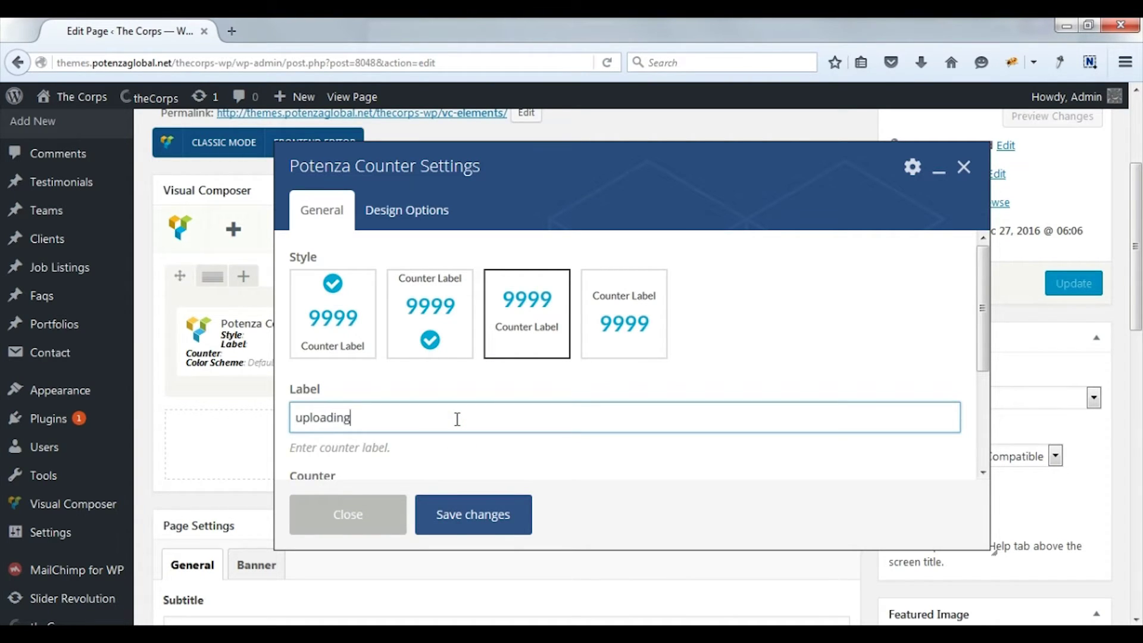
text(...)
Step: Set the counter count to 100 with the Default color scheme, and save the Potenza Counter settings
scroll(464, 421, down, 3)
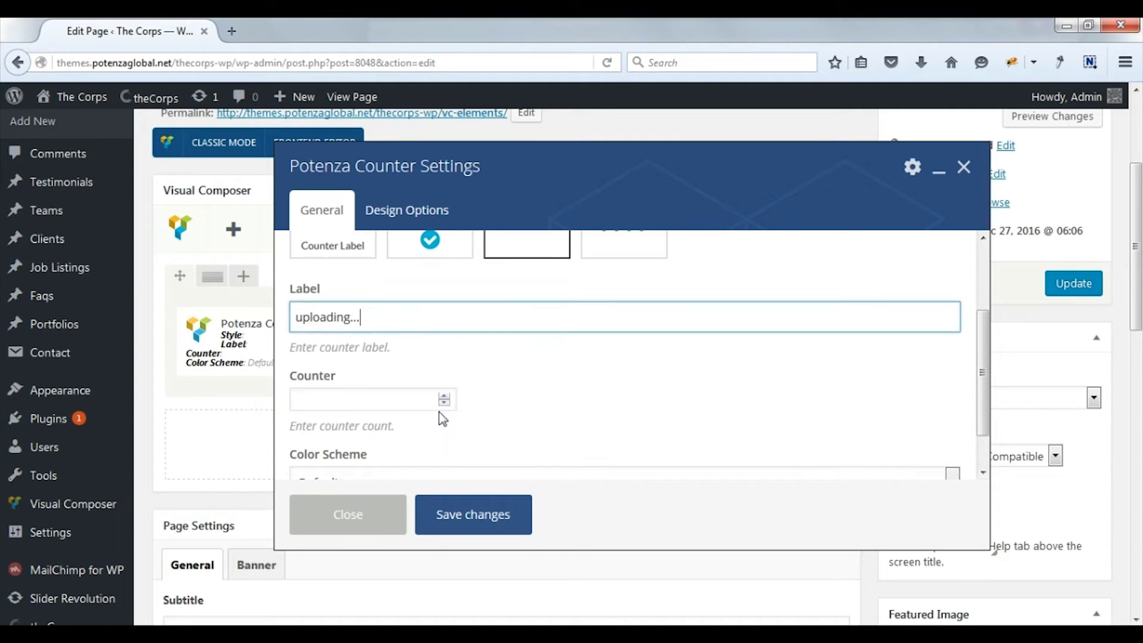
click(438, 405)
text(100)
scroll(370, 421, down, 1)
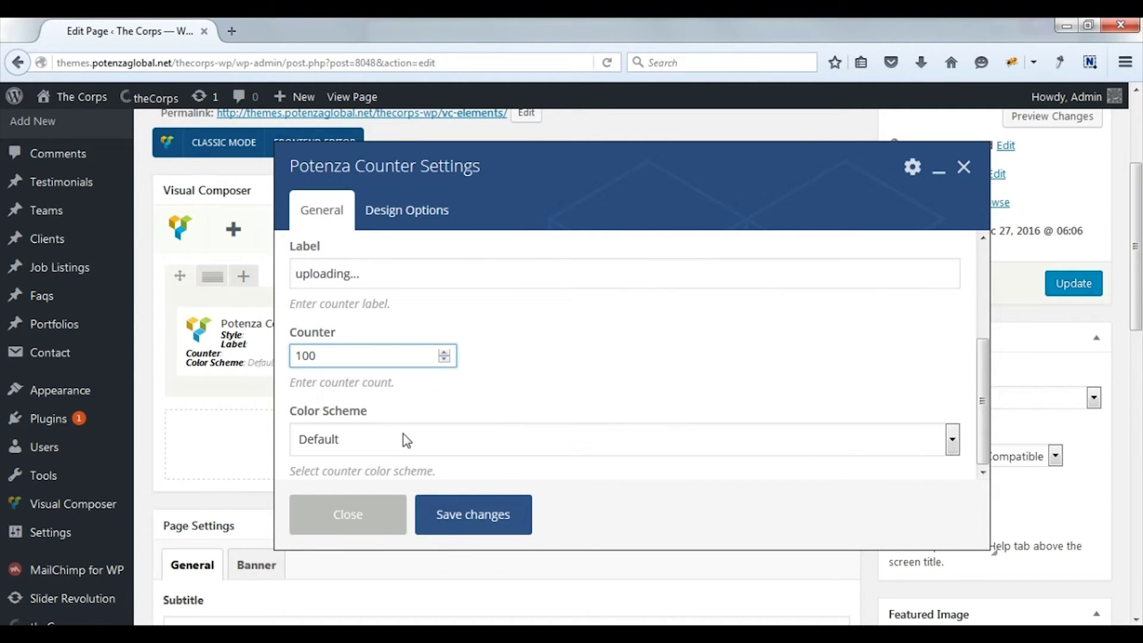
click(402, 434)
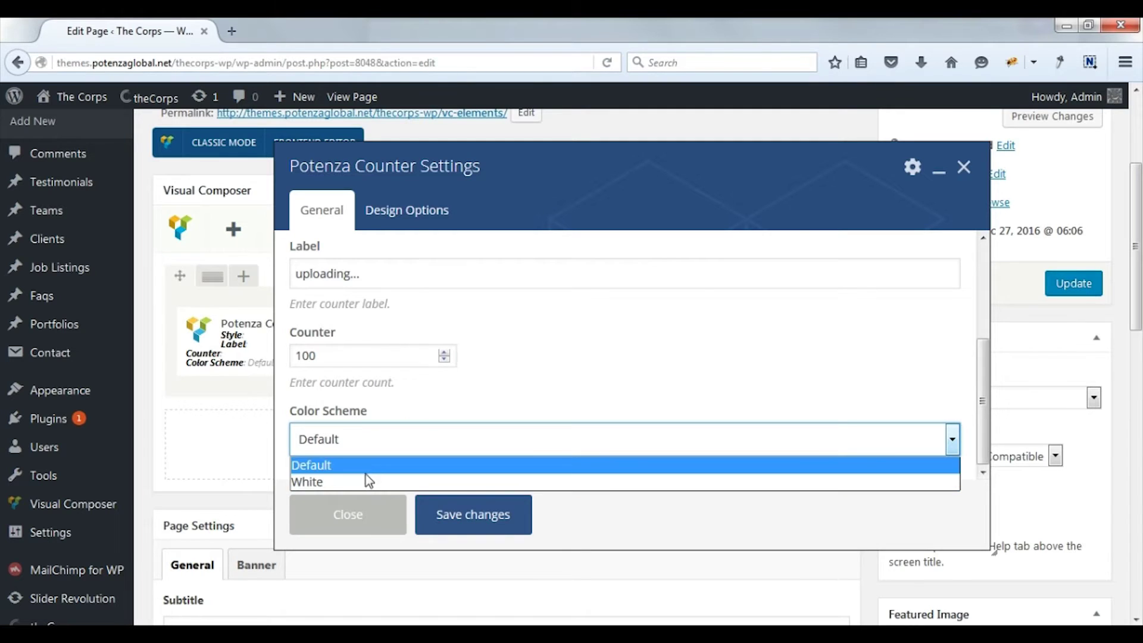
click(461, 509)
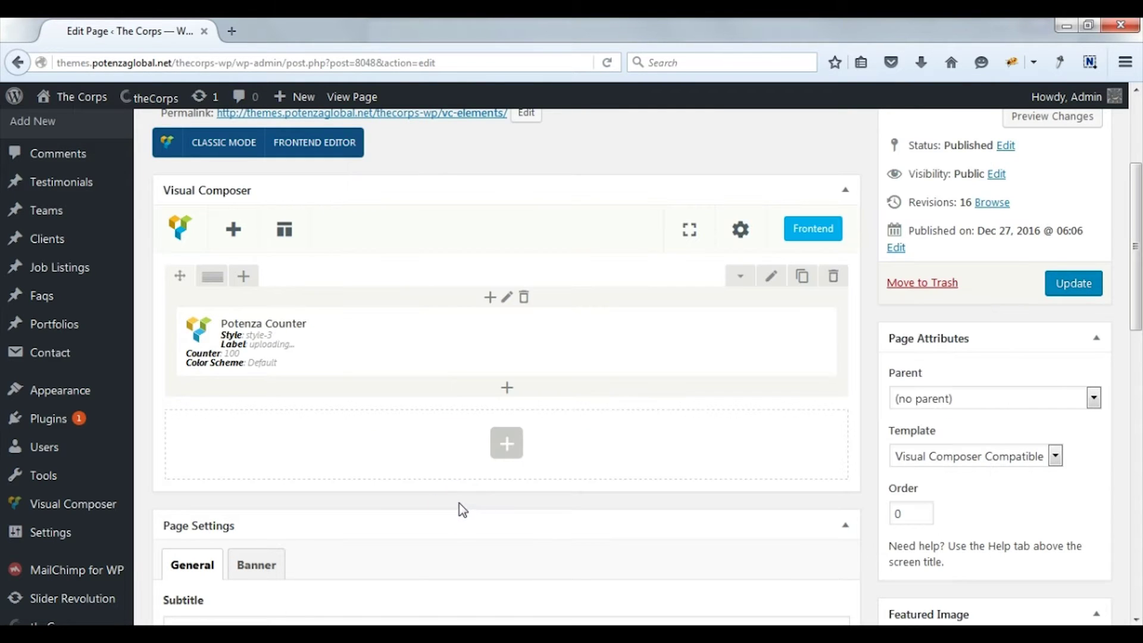
Step: Update the VC Elements page and view the "uploading..." counter on the published page in a separate tab
click(1052, 286)
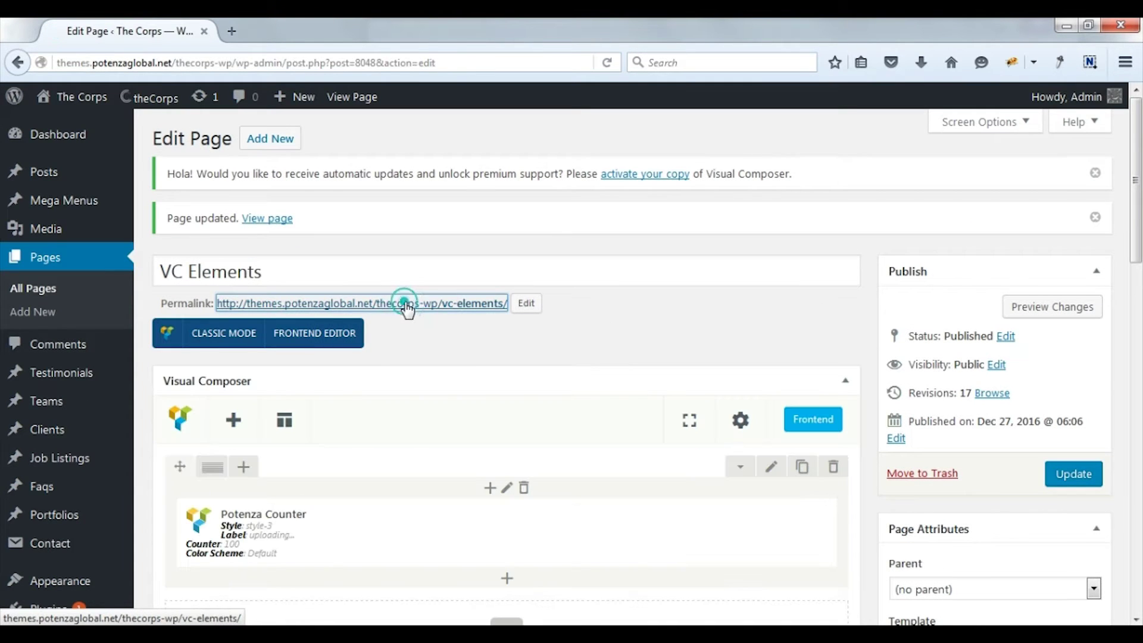
middle_click(300, 96)
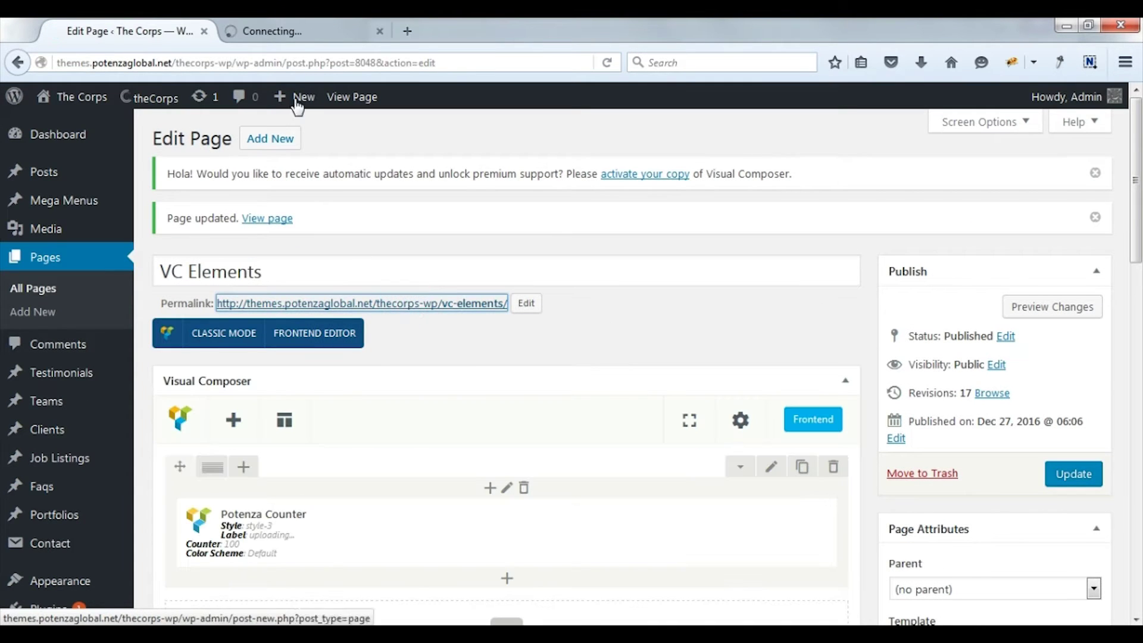
click(291, 35)
scroll(350, 231, down, 5)
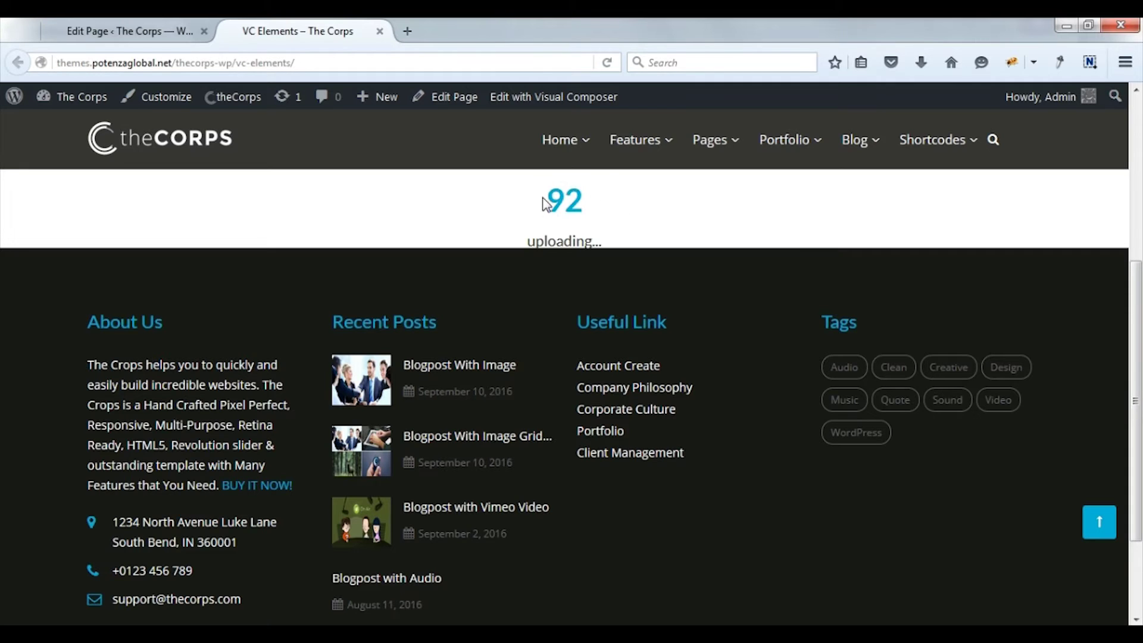
Step: Return to the page editor and change the Potenza Counter style to Style-1 and its count to 50
click(144, 21)
scroll(578, 364, down, 1)
scroll(578, 364, down, 1)
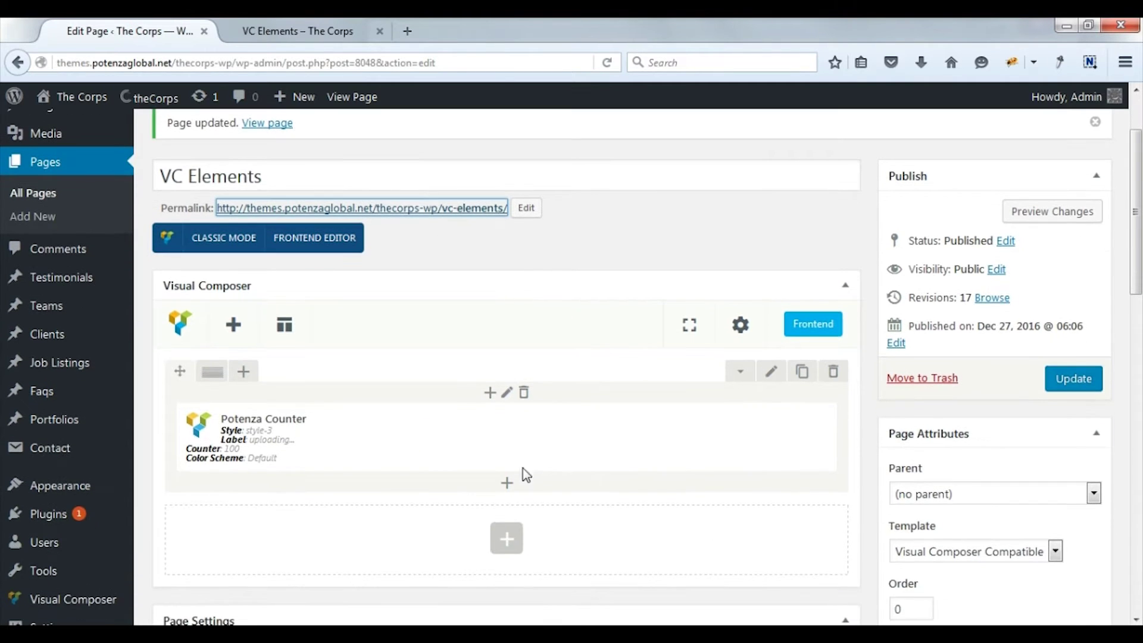
click(529, 439)
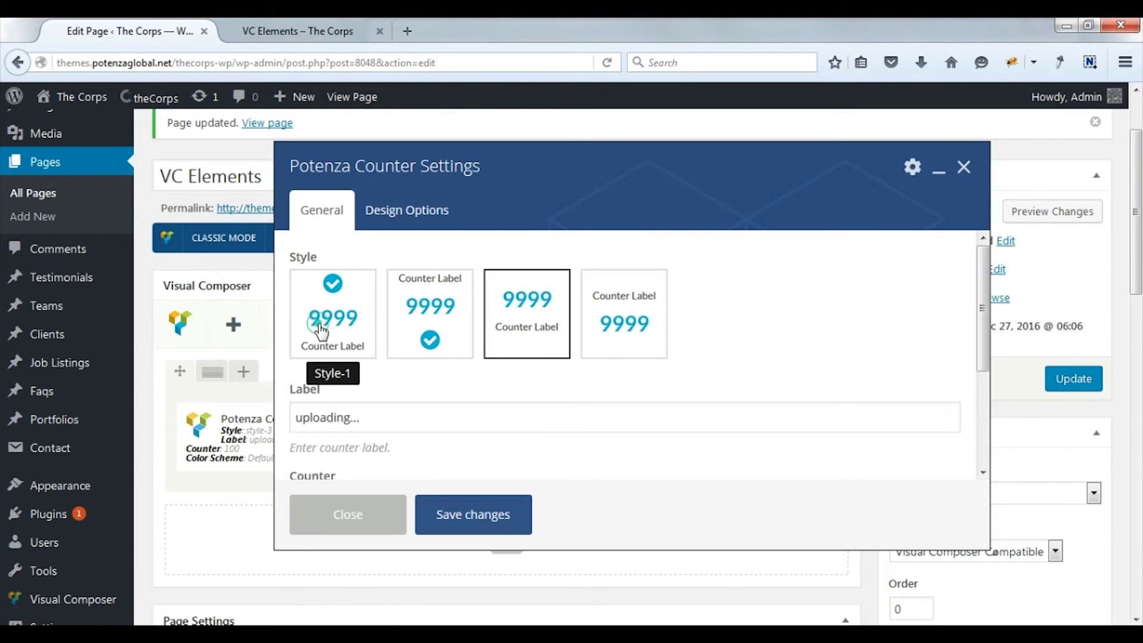
click(321, 321)
scroll(327, 357, down, 2)
drag(327, 397, 281, 396)
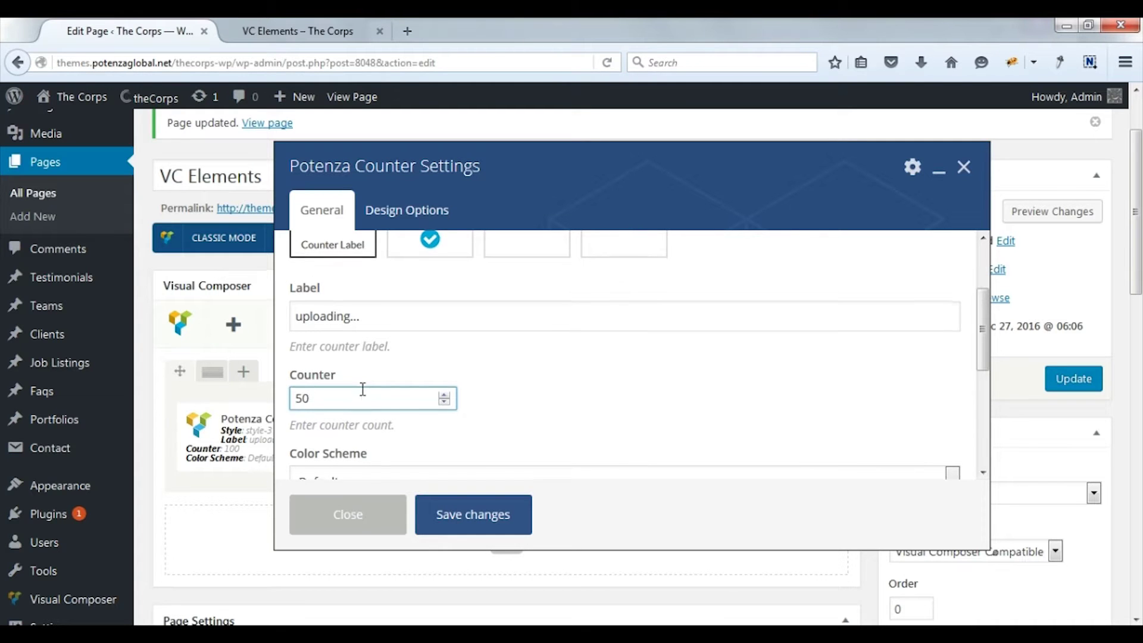
Step: Switch the Potenza Counter's icon library to Typicons
scroll(365, 391, down, 5)
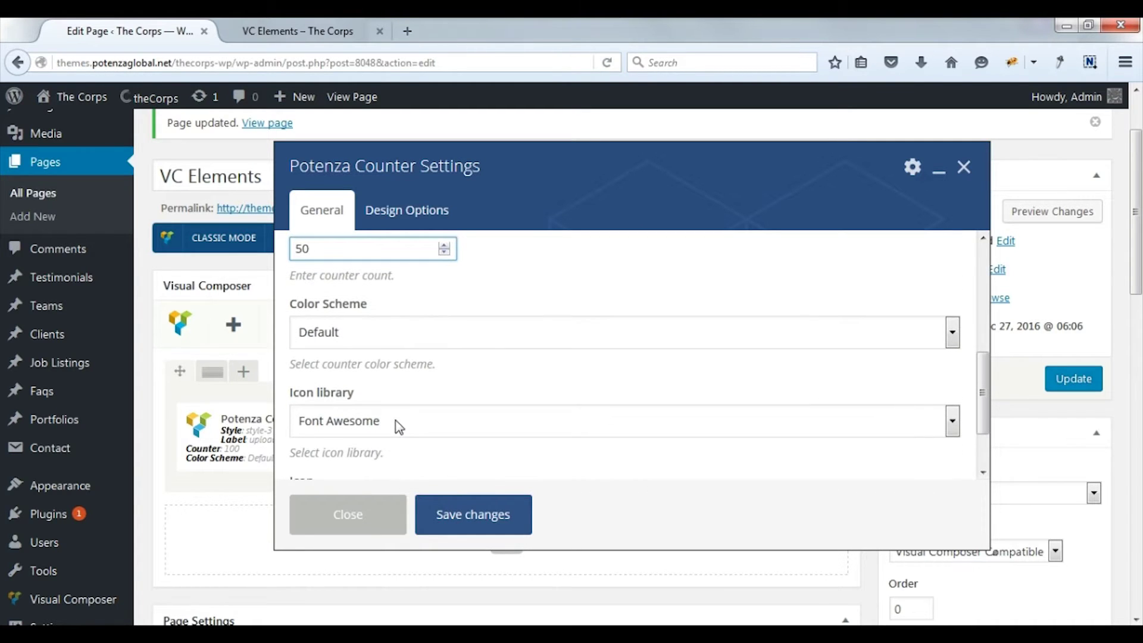
scroll(387, 405, up, 5)
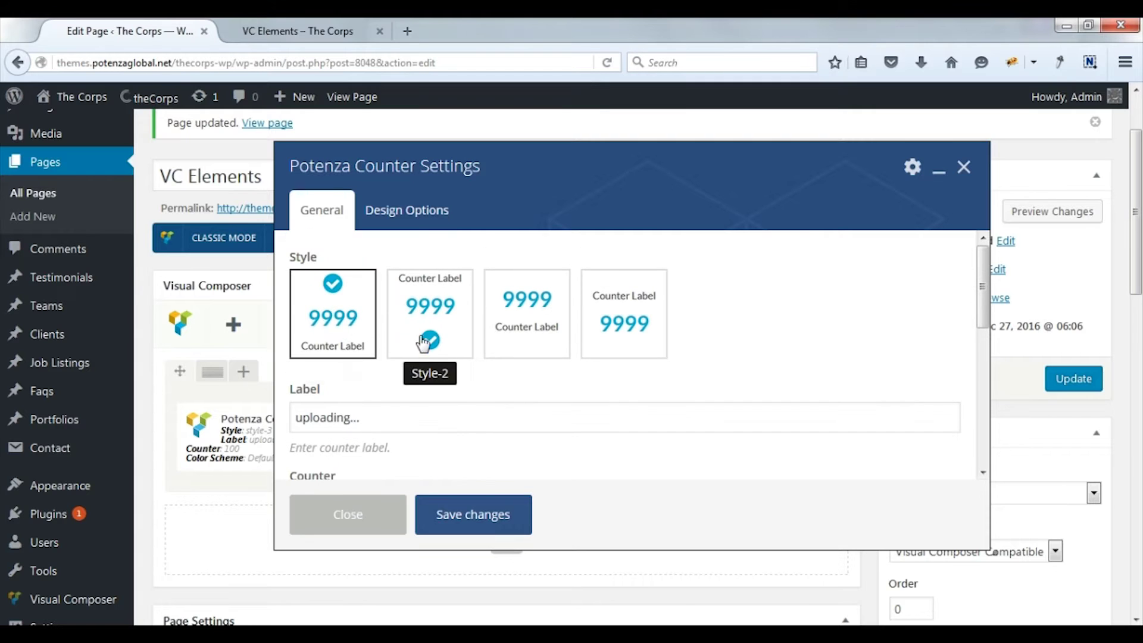
scroll(429, 334, down, 3)
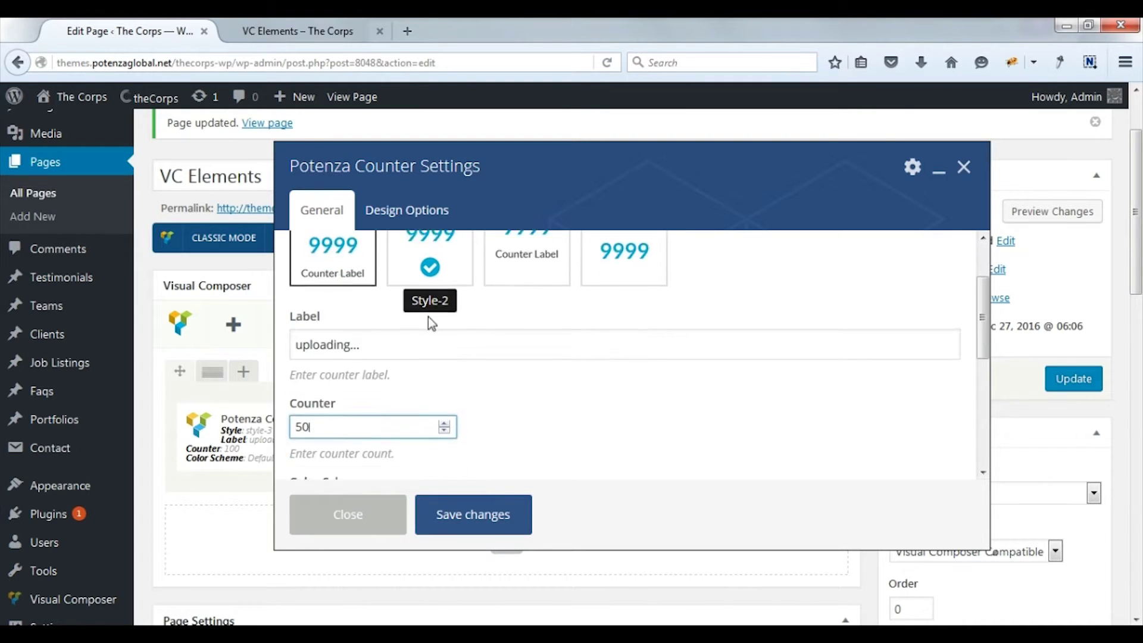
scroll(435, 273, down, 3)
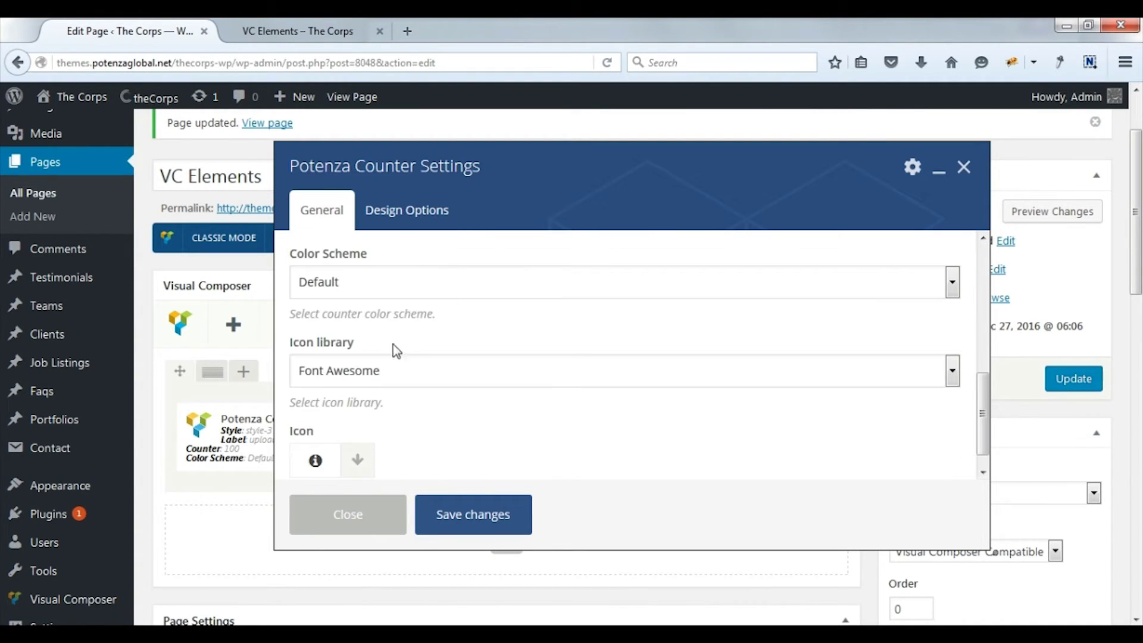
click(391, 375)
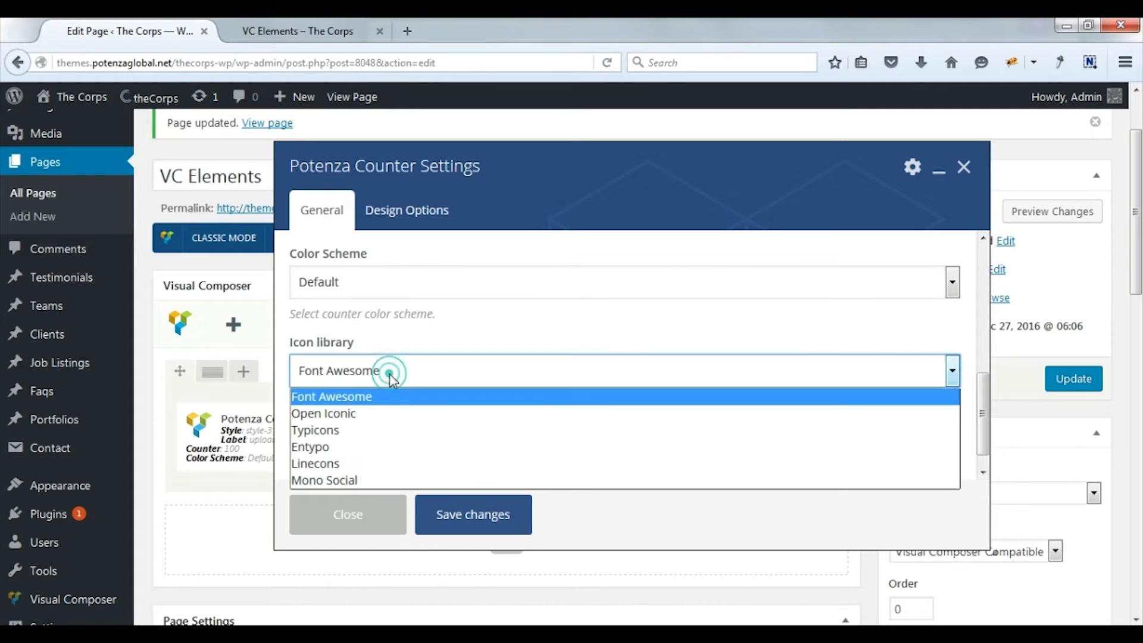
click(339, 430)
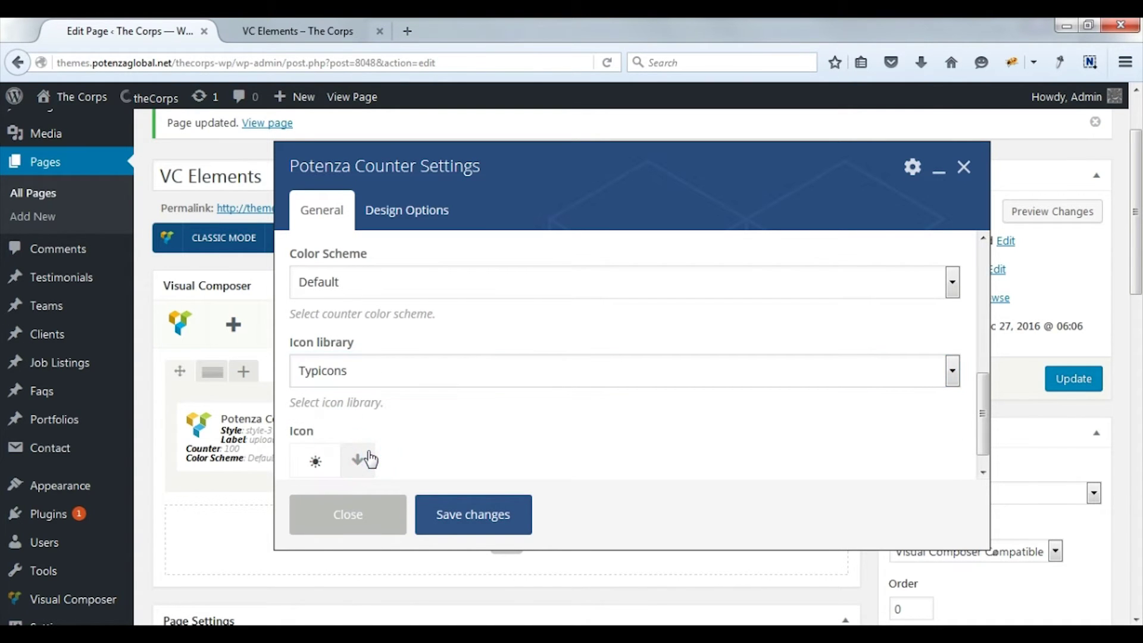
Step: Choose the Typicons camera outline icon for the counter and save the Potenza Counter settings
scroll(391, 438, down, 3)
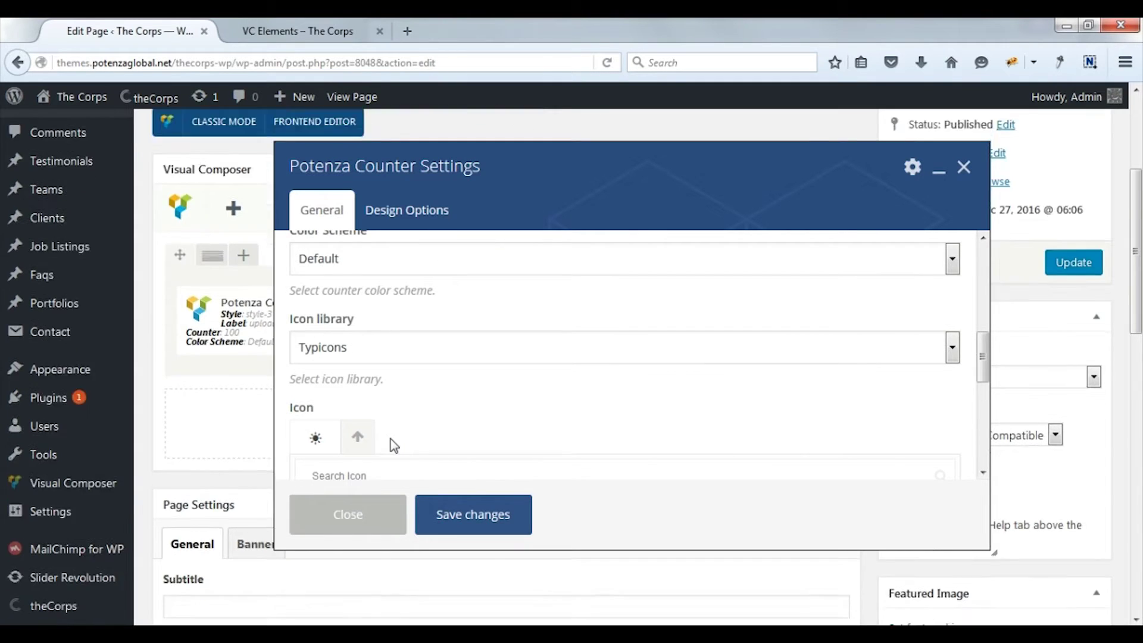
scroll(389, 440, down, 3)
scroll(384, 440, down, 1)
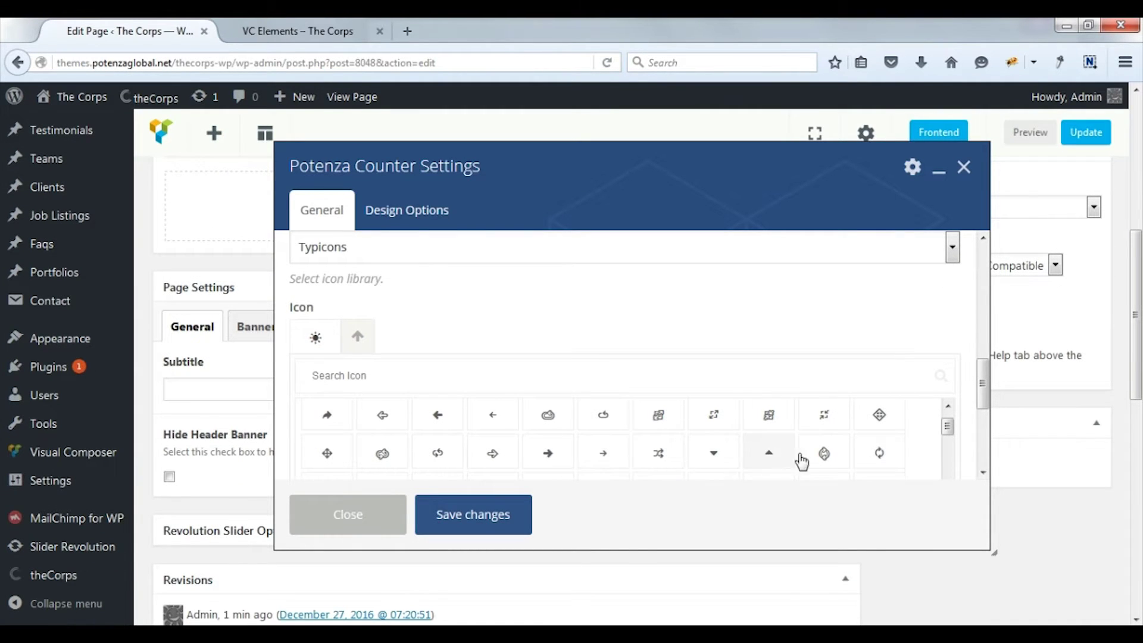
scroll(725, 450, down, 1)
scroll(655, 444, down, 2)
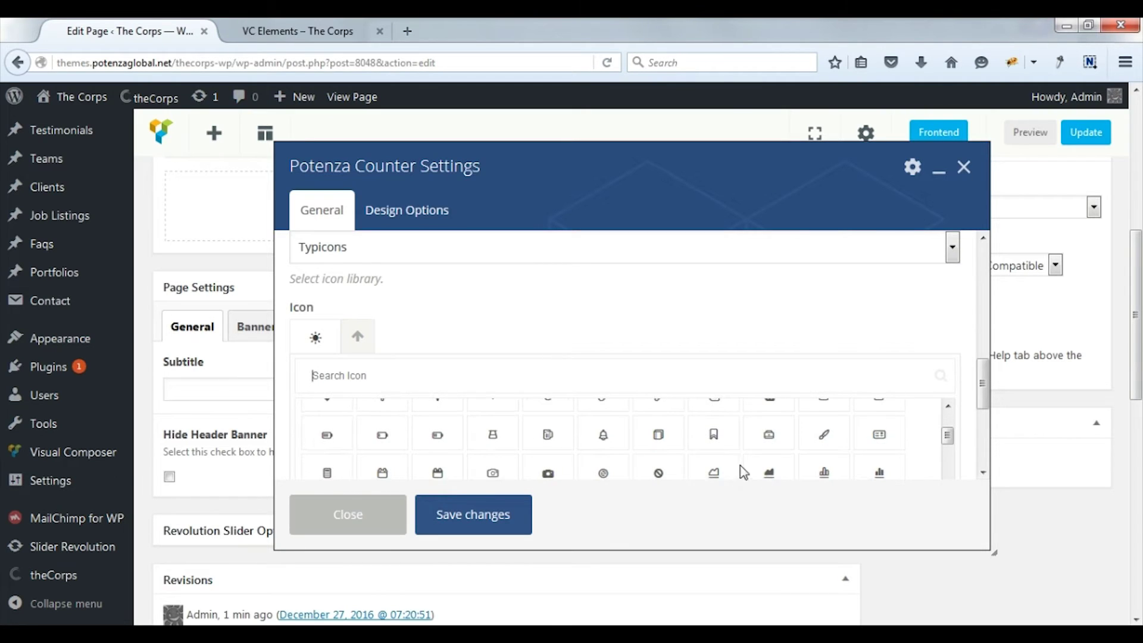
click(489, 474)
click(489, 516)
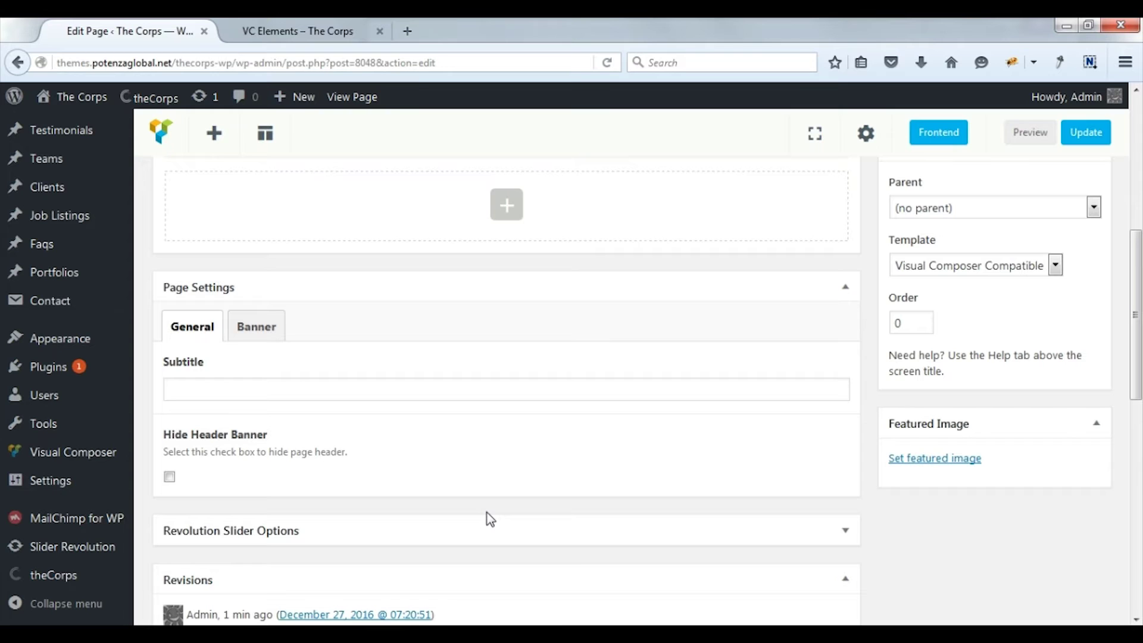
Step: Update the VC Elements page, refresh the published page to check the counter, and close its tab
click(1086, 132)
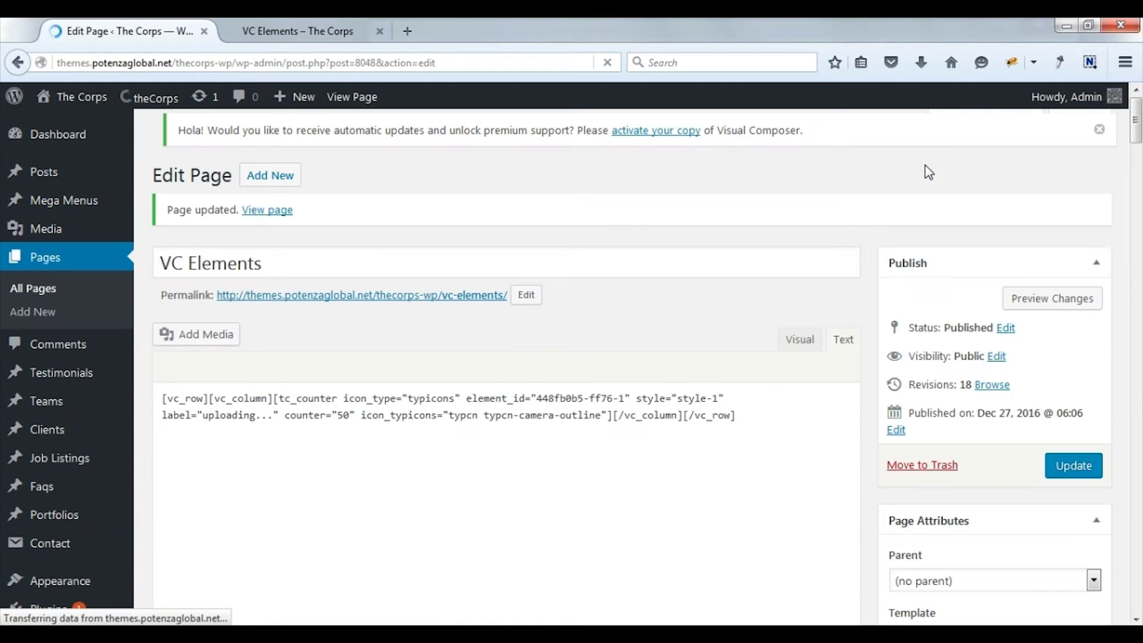
click(332, 33)
key(F5)
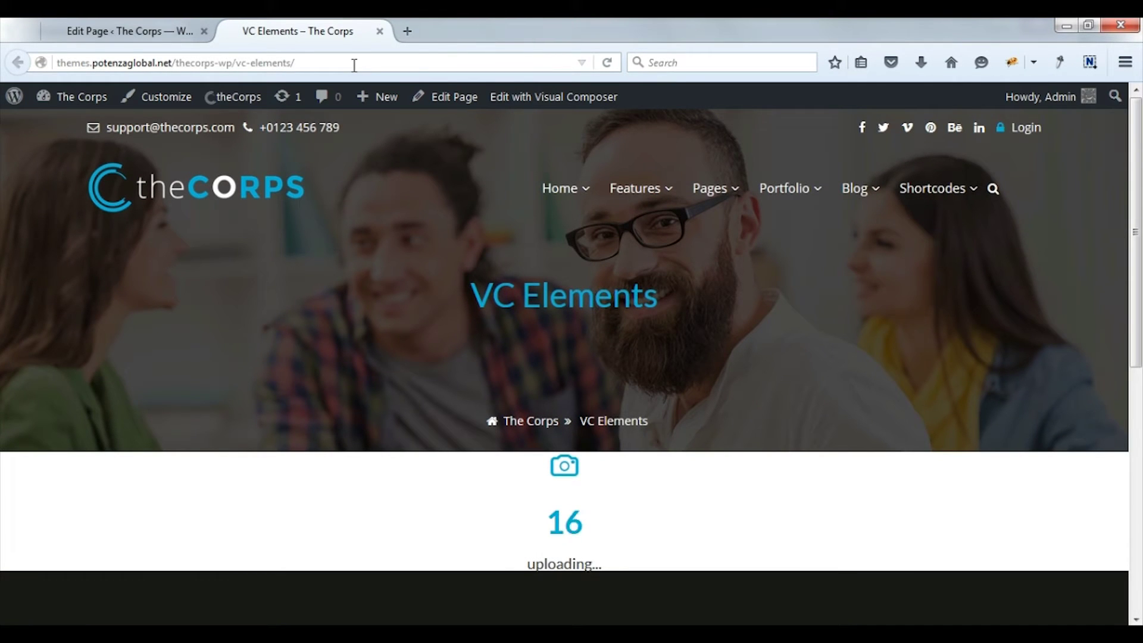
key(ctrl+w)
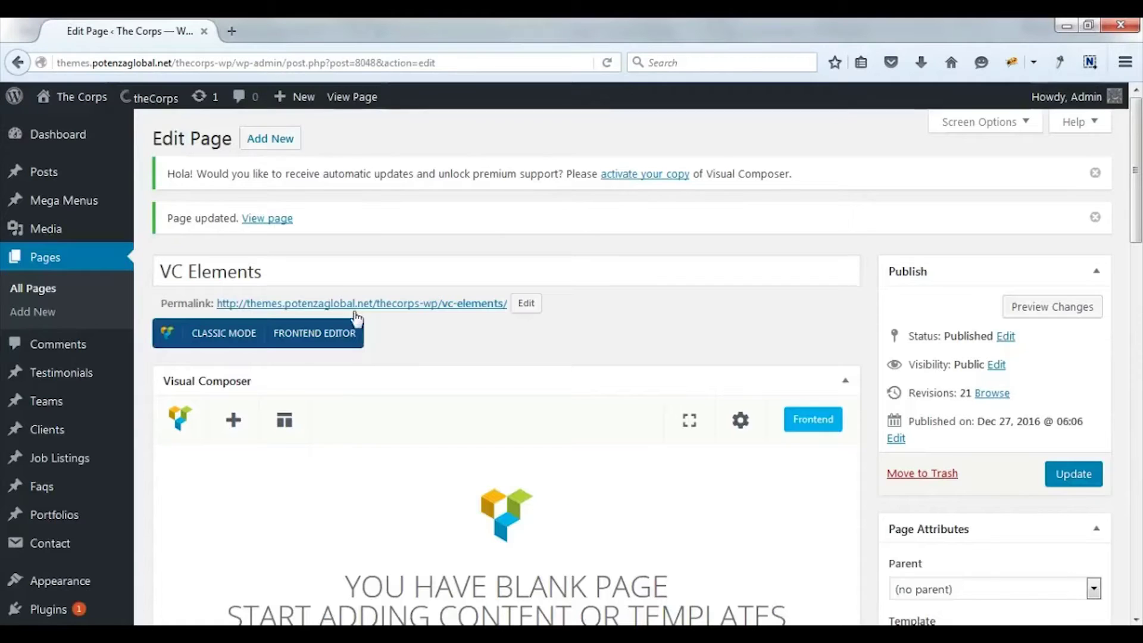
Step: Add a Potenza Custom Content element to the page with the heading "Our Open Source Development Services :"
click(239, 419)
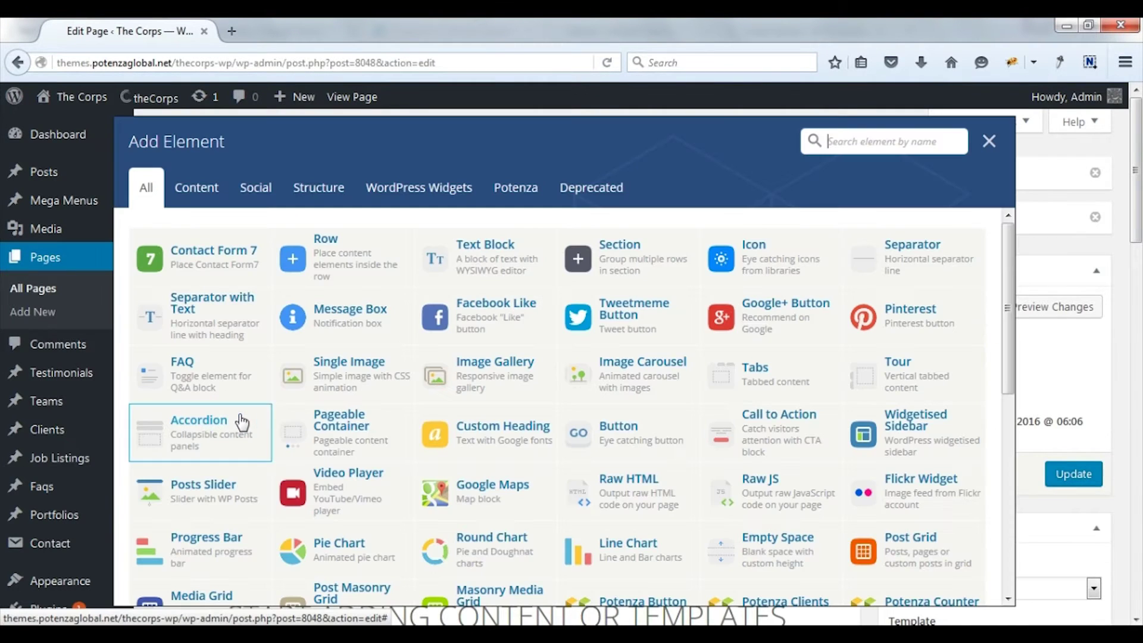
click(513, 190)
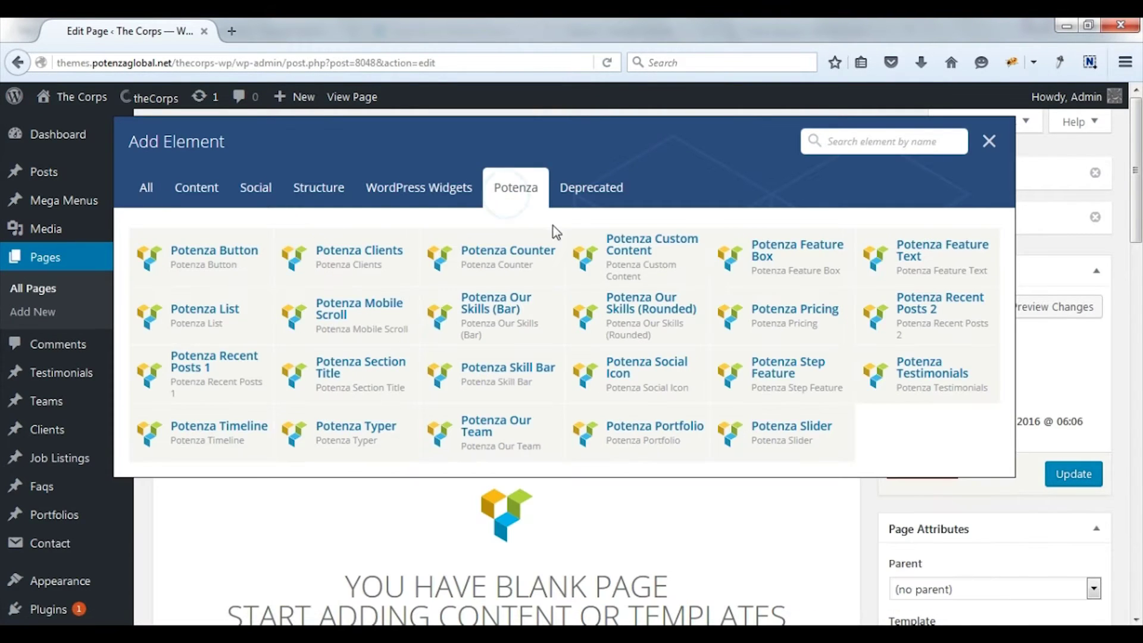
click(624, 256)
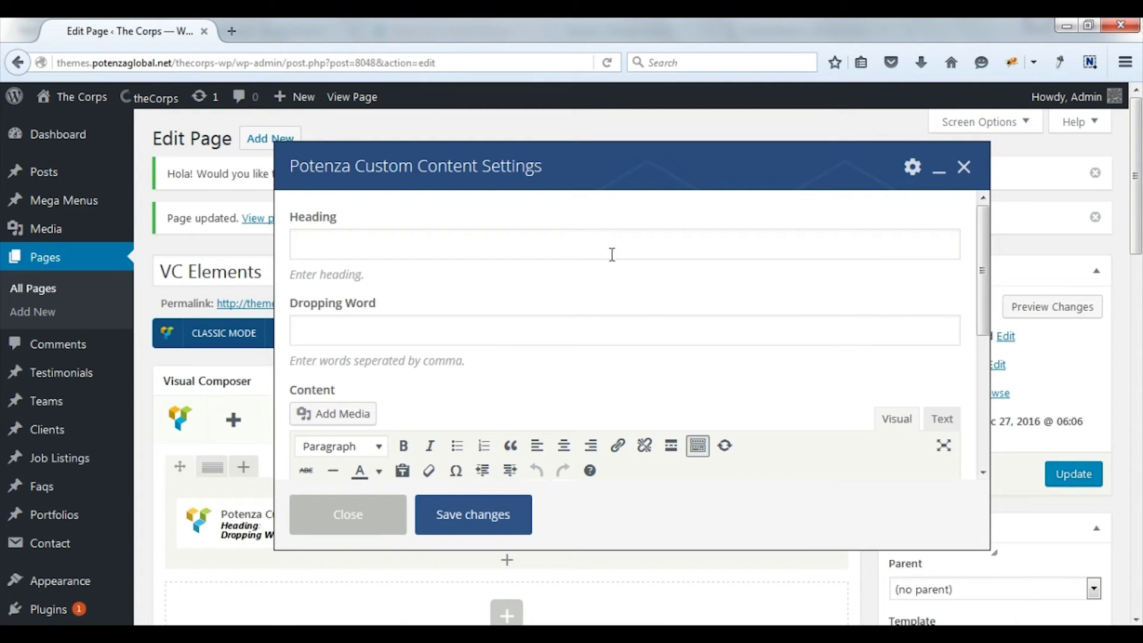
click(602, 246)
text(Our Open Source Development Services :)
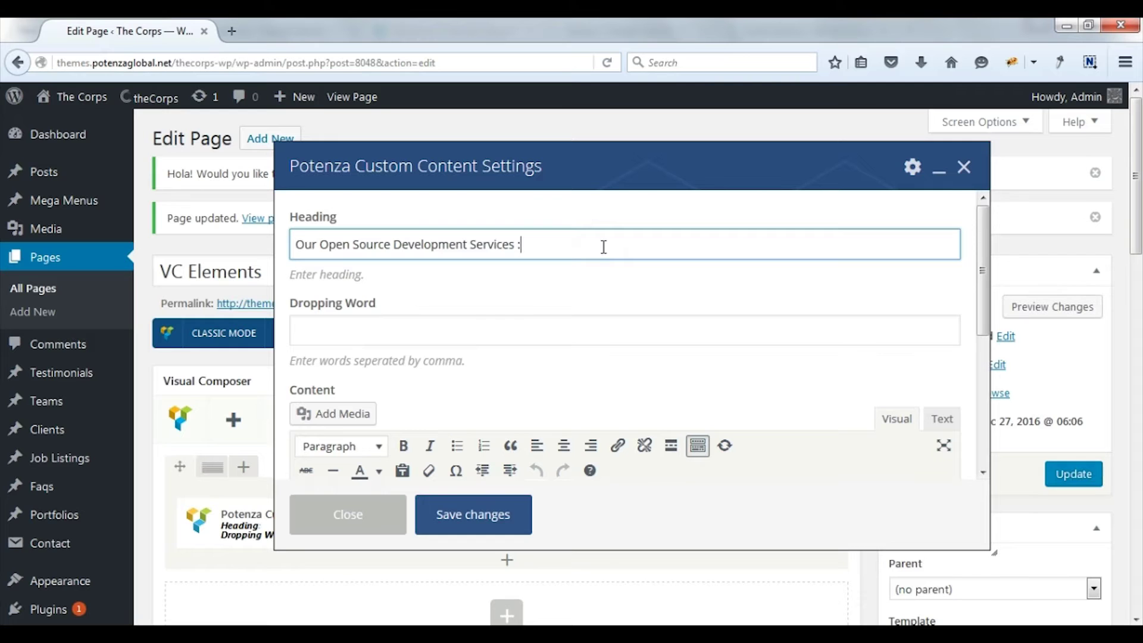
Step: Enter the dropping words "PHP, Wordpress, Joomla, Magento, CMS", paste the Lorem Ipsum text as content, and save the Potenza Custom Content settings
click(488, 330)
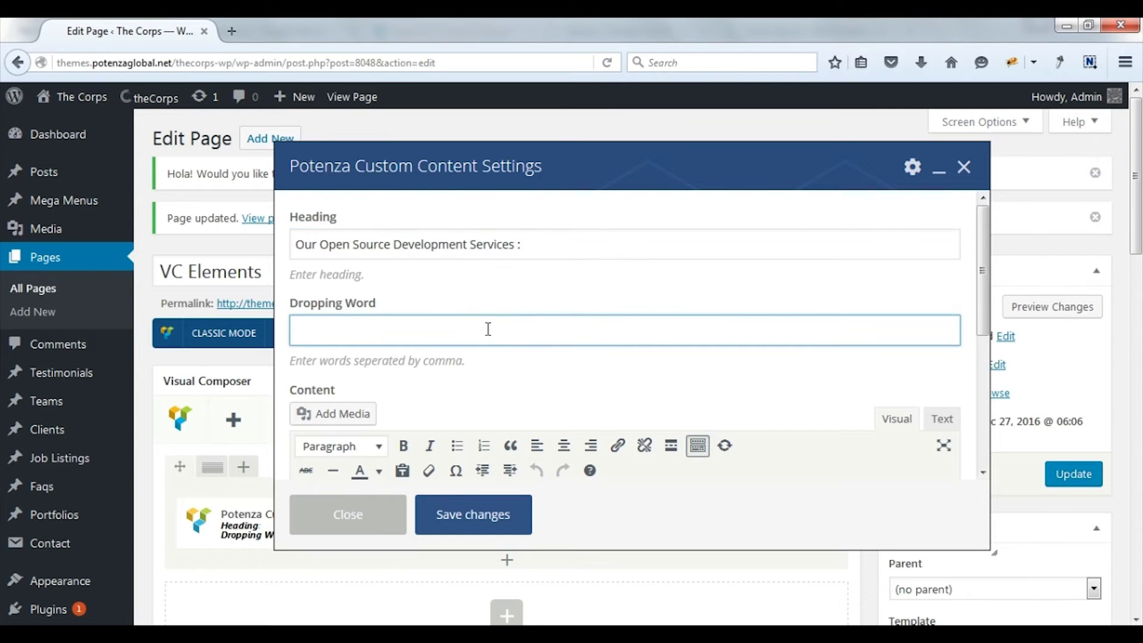
text(PHP, Wordpress, Joomla, Magento, CMS)
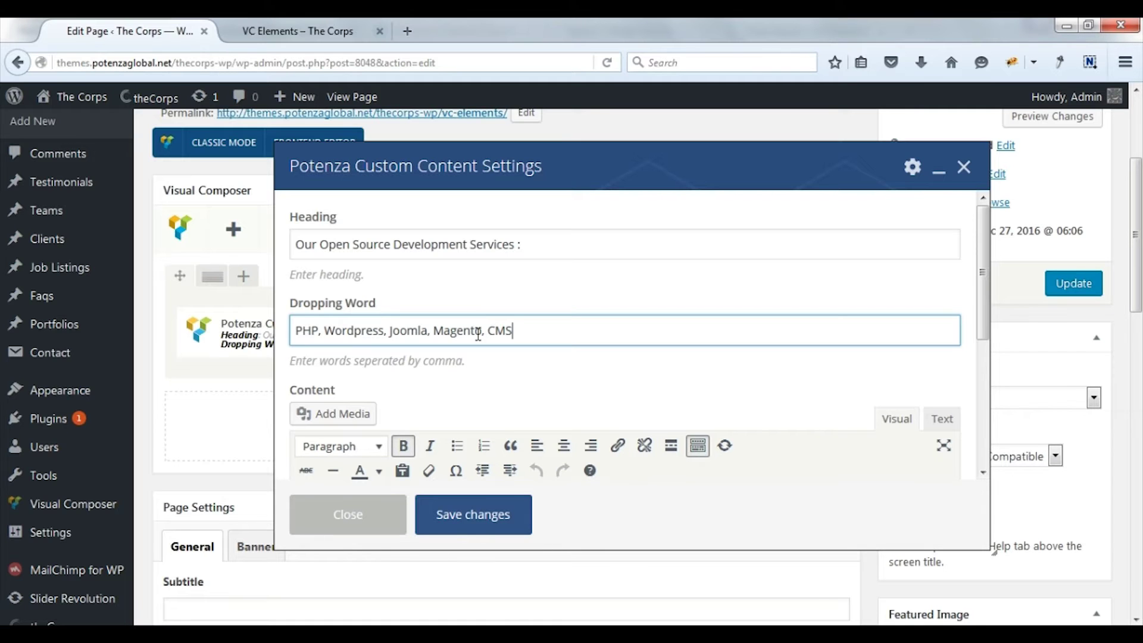
scroll(511, 365, down, 3)
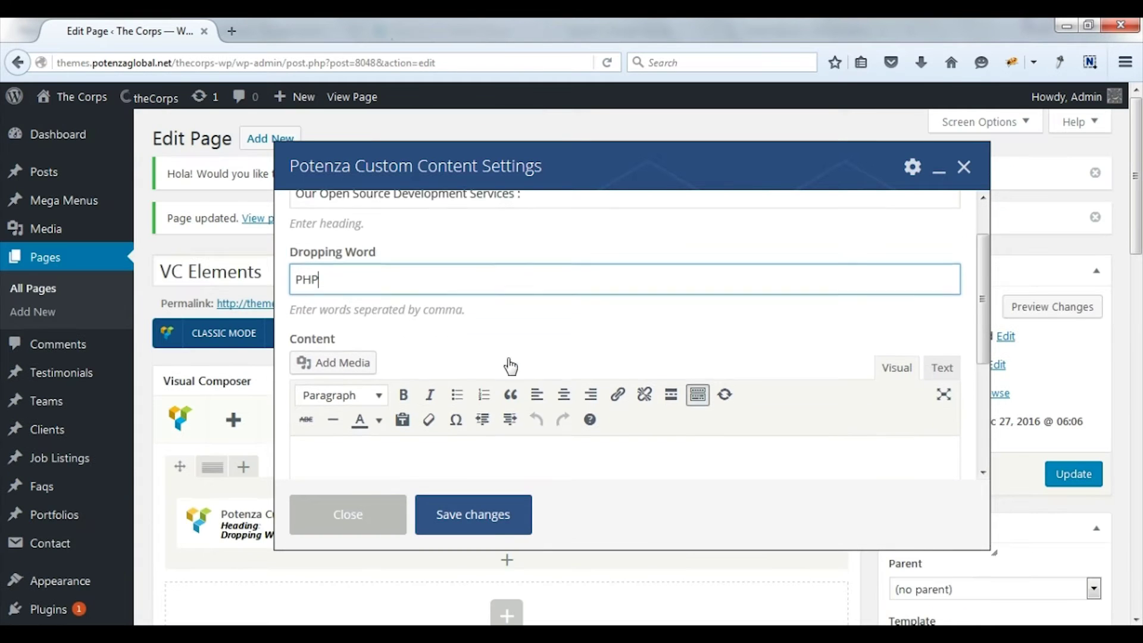
click(401, 437)
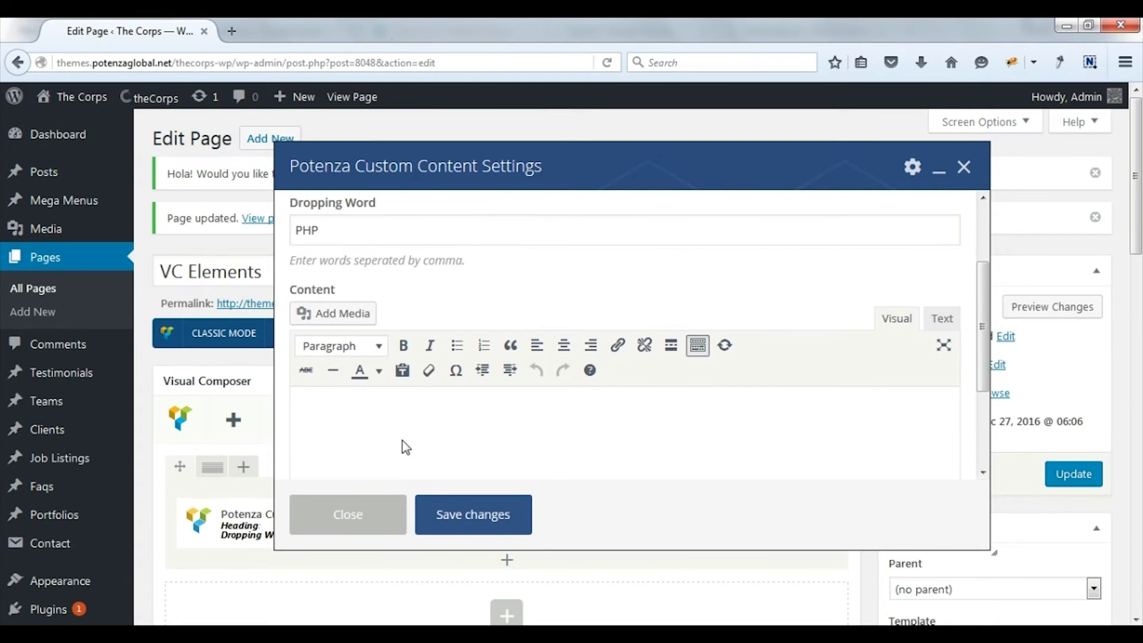
key(ctrl+v)
click(457, 509)
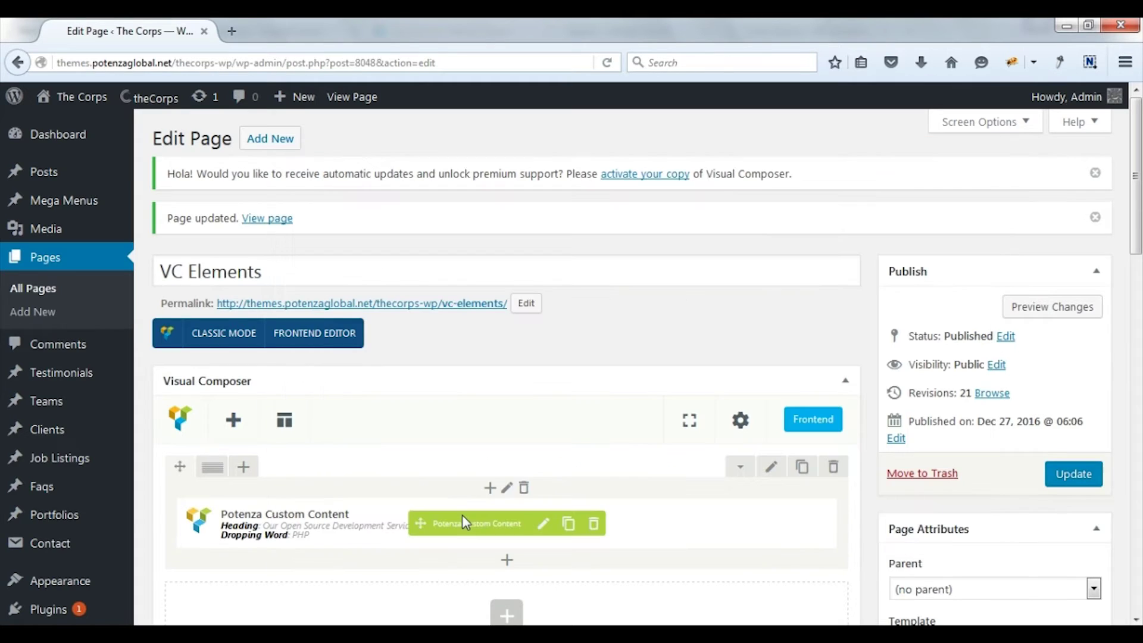
Step: Update the page, check the custom content on the published page in a separate tab, and close that tab
click(1047, 473)
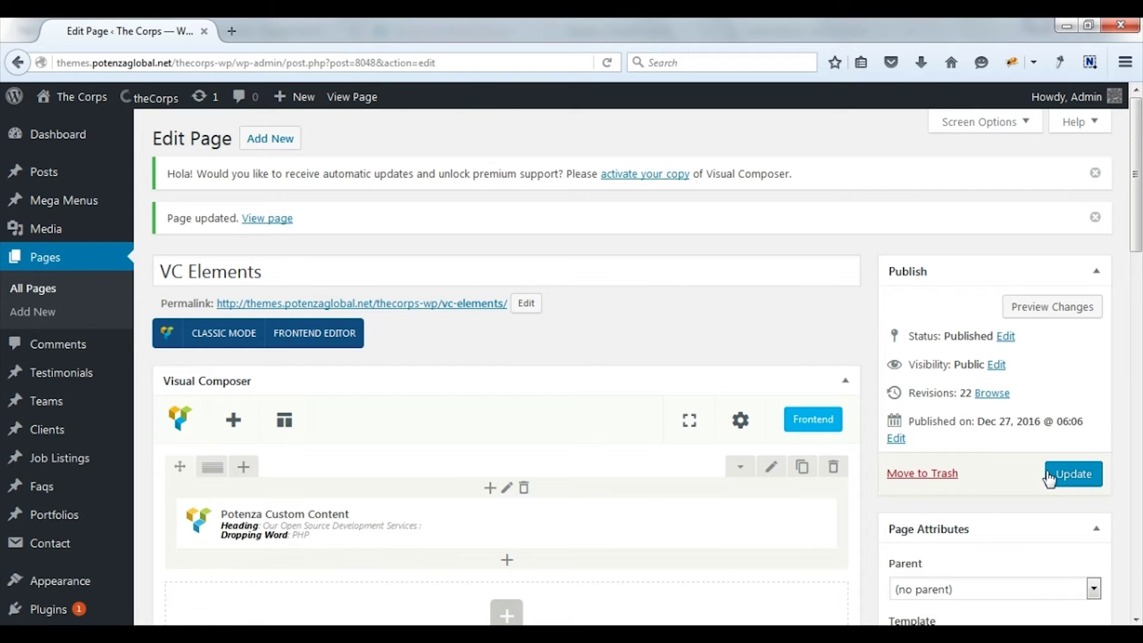
click(478, 305)
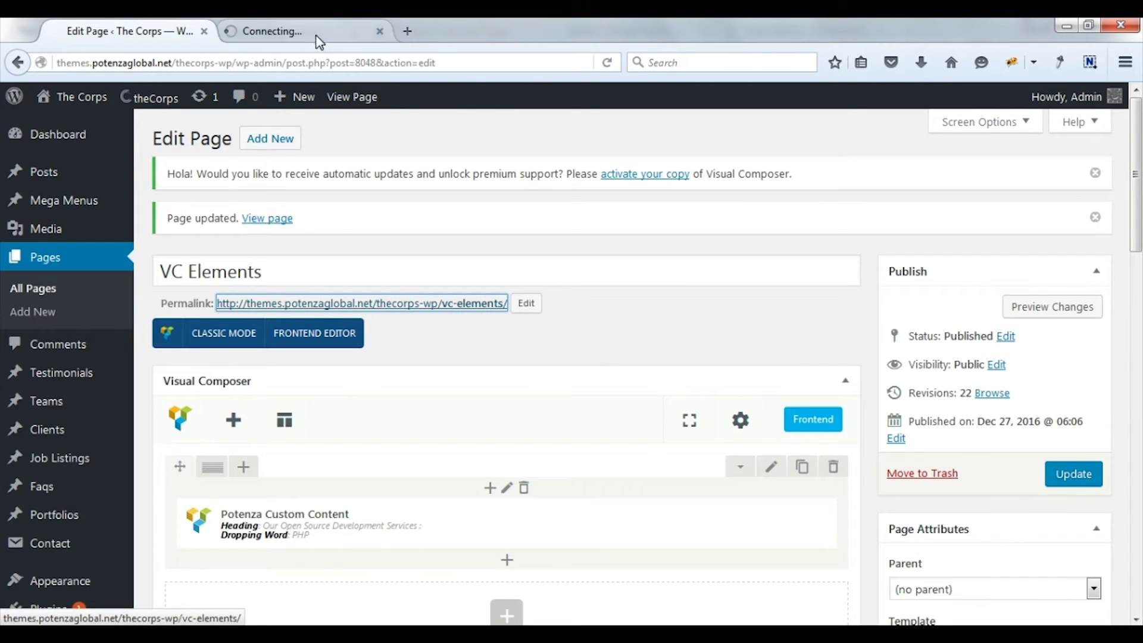
click(320, 40)
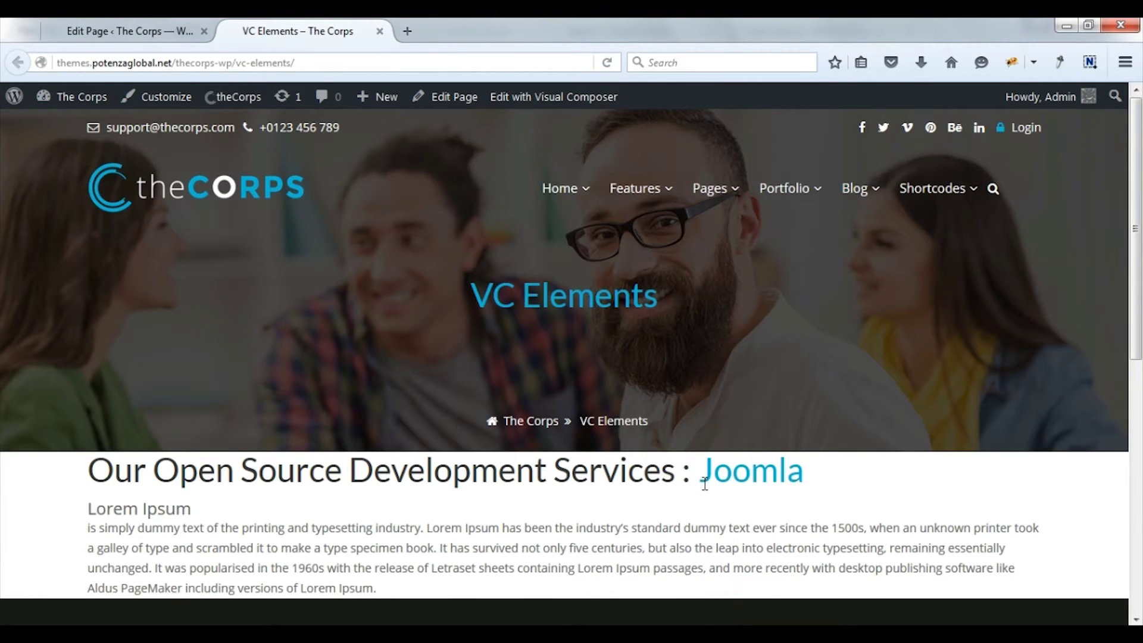
key(ctrl+w)
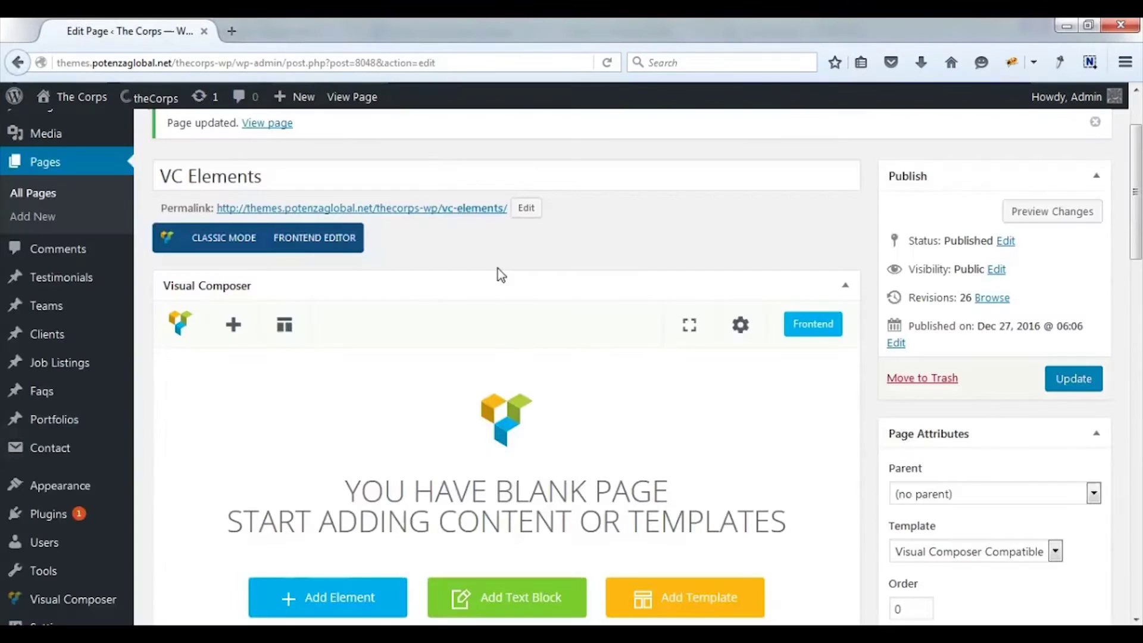
Step: Add a Potenza Feature Box element with the title "Feature box" and the Lorem Ipsum dummy text as its description
click(234, 324)
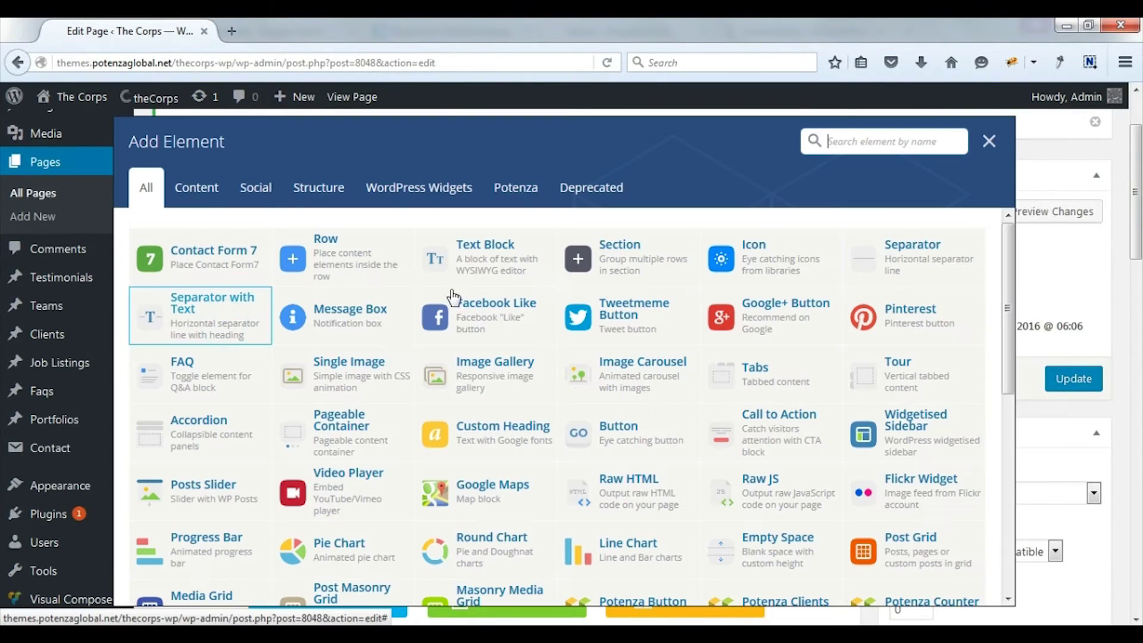
click(515, 189)
click(752, 265)
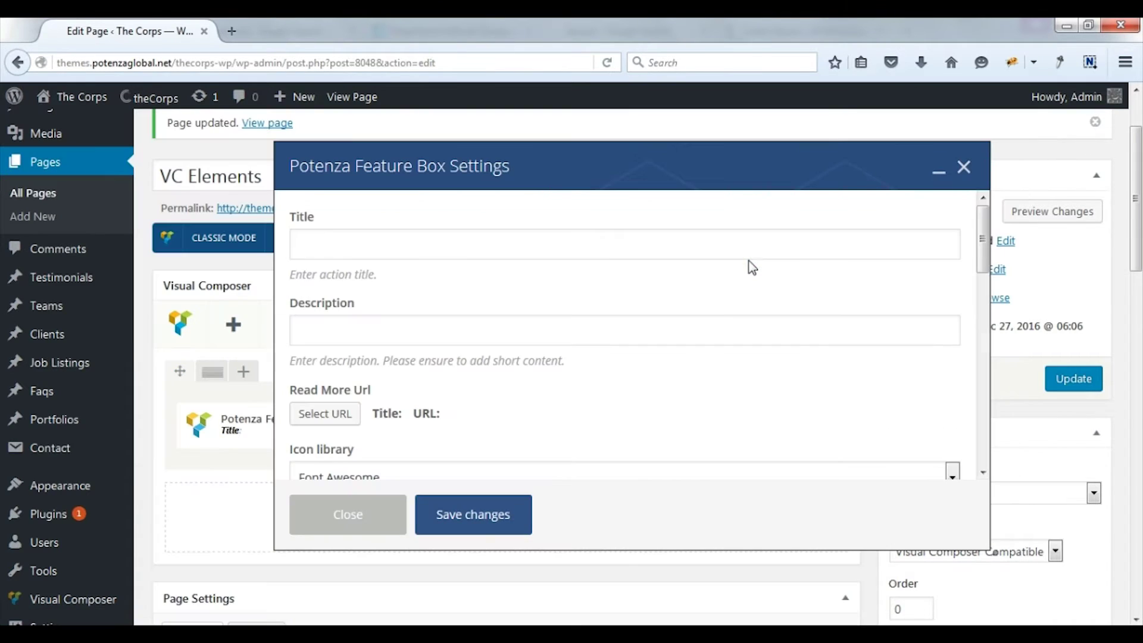
click(690, 250)
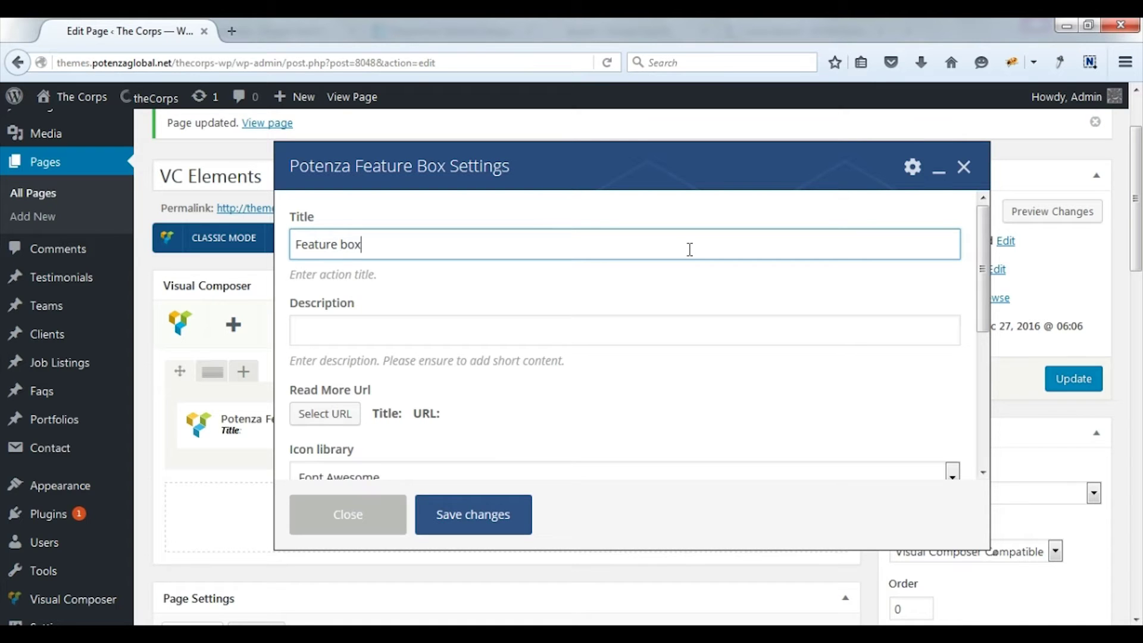
click(582, 316)
text(Lorem Ipsum is simply dummy text of the printing and typesetting industry. Lorem Ipsum has been the industry's standard dummy text ever since the 1500s, when an unknown printer took a galley of type and scrambled it to make a type specimen book. It has survived not only five centuries, but also the leap into electronic typesetting, remaining essentially unchanged. It was popularised in the 1960s with the release of Letraset sheets containing Lorem Ipsum passages, and more recently with desktop publishing software like Aldus PageMaker including versions of Lorem Ipsum.)
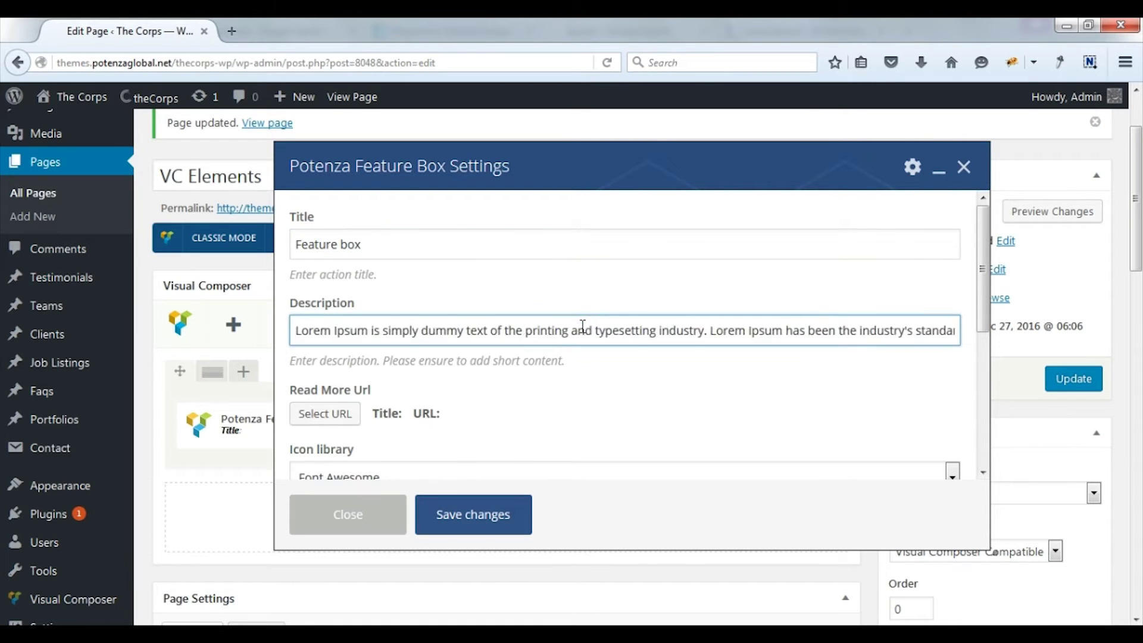
click(333, 423)
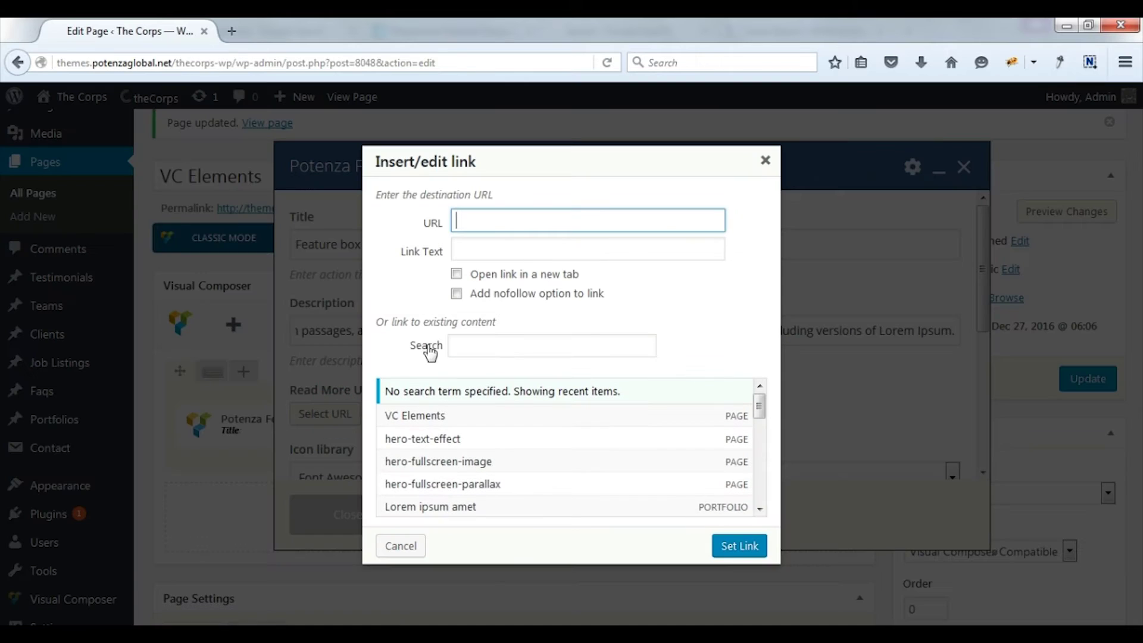
click(511, 226)
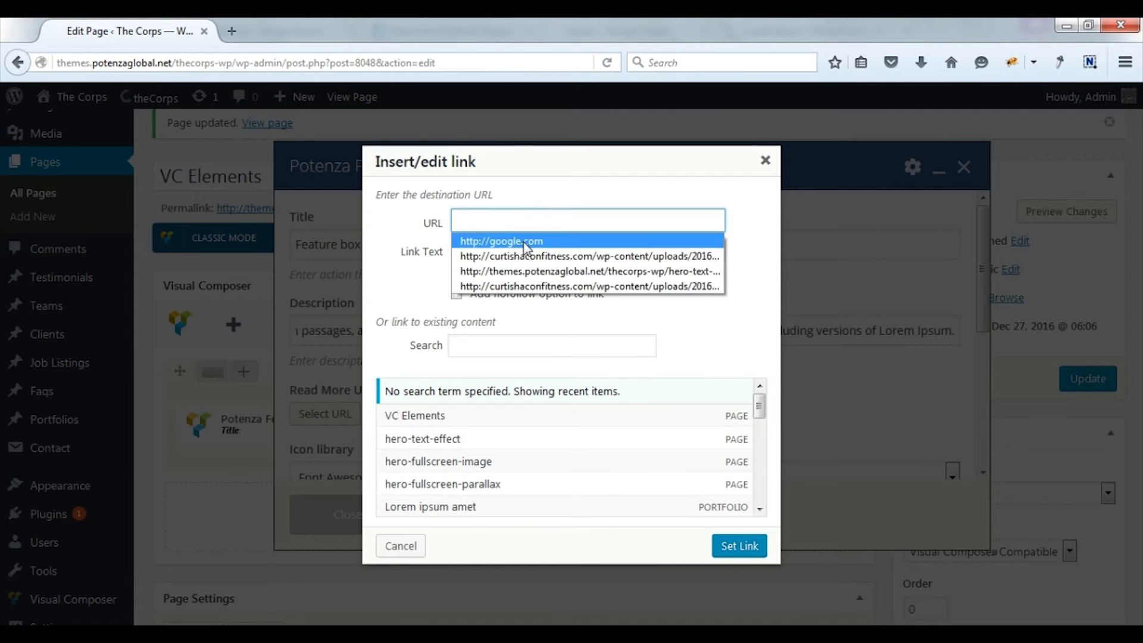
click(526, 238)
click(525, 250)
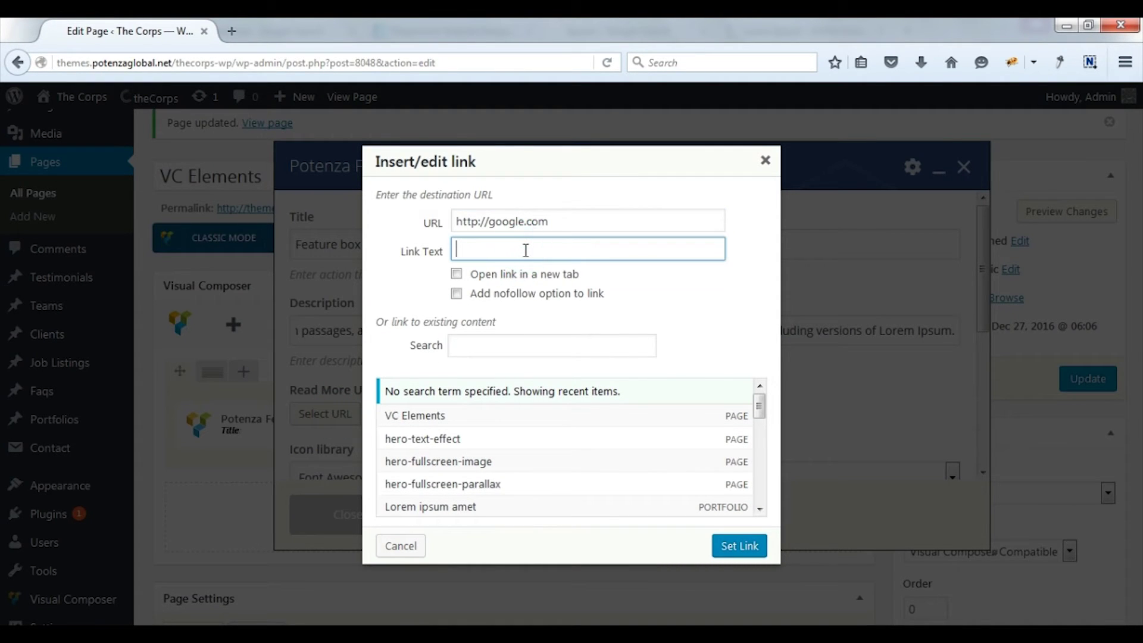
text(read more)
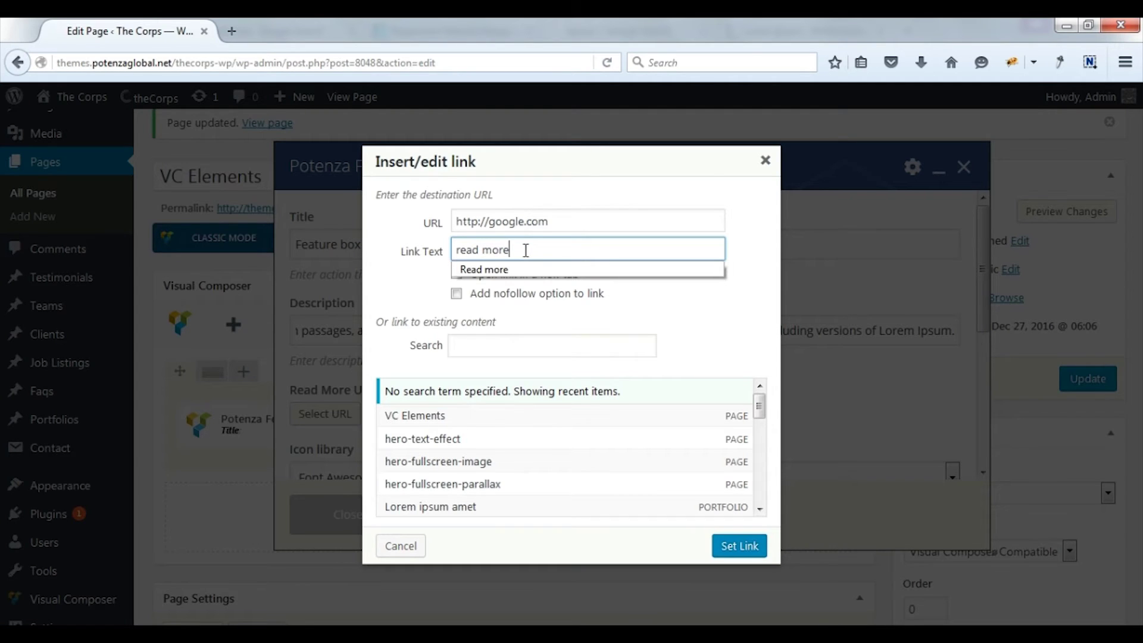
click(457, 274)
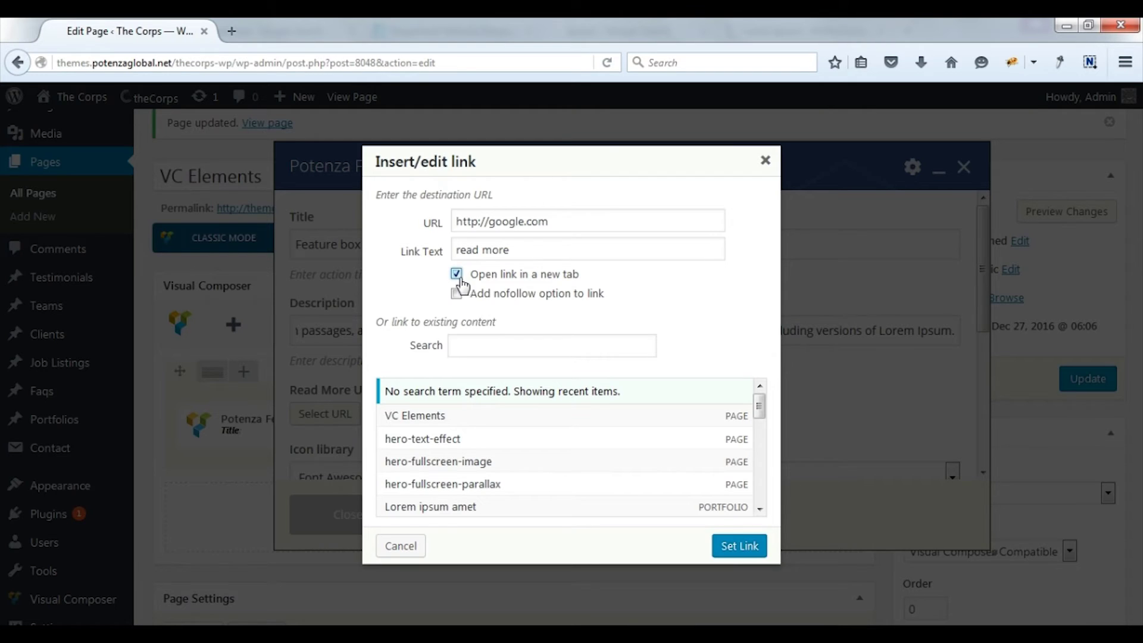
click(738, 543)
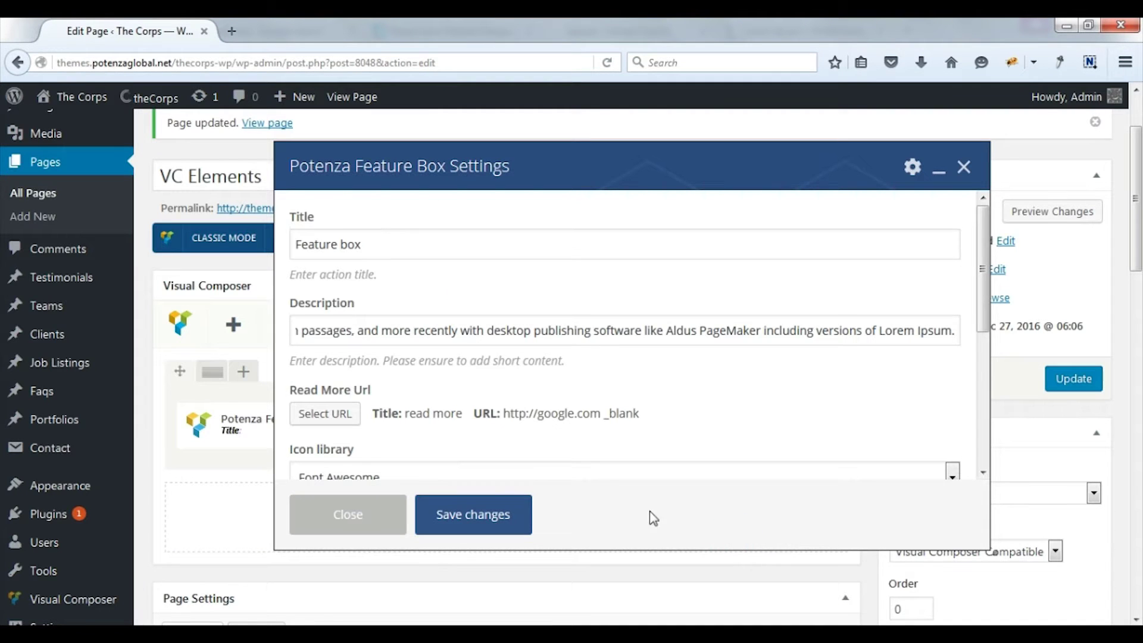
Step: Choose the check mark icon from the Font Awesome library for the feature box
scroll(523, 422, down, 1)
scroll(523, 421, down, 3)
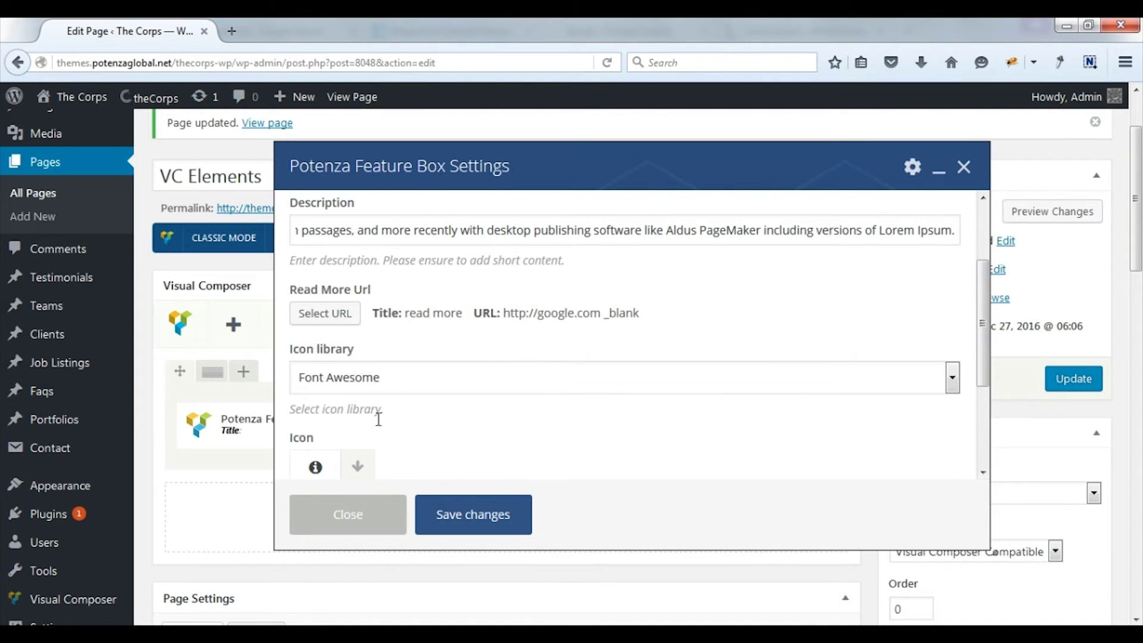
click(387, 386)
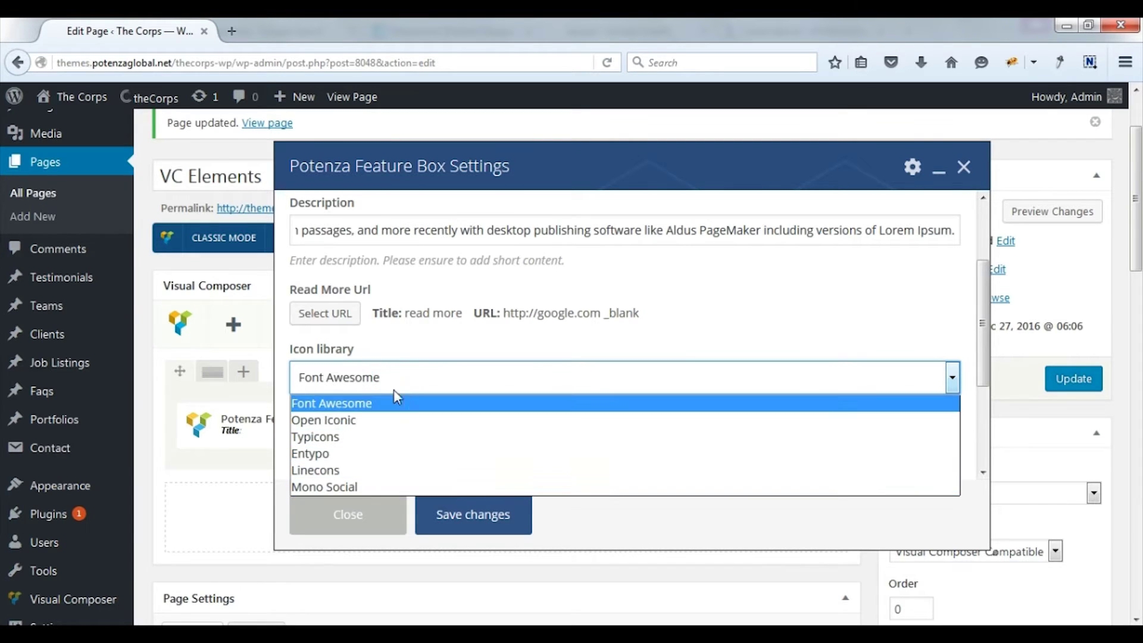
click(394, 391)
scroll(355, 455, down, 2)
click(361, 418)
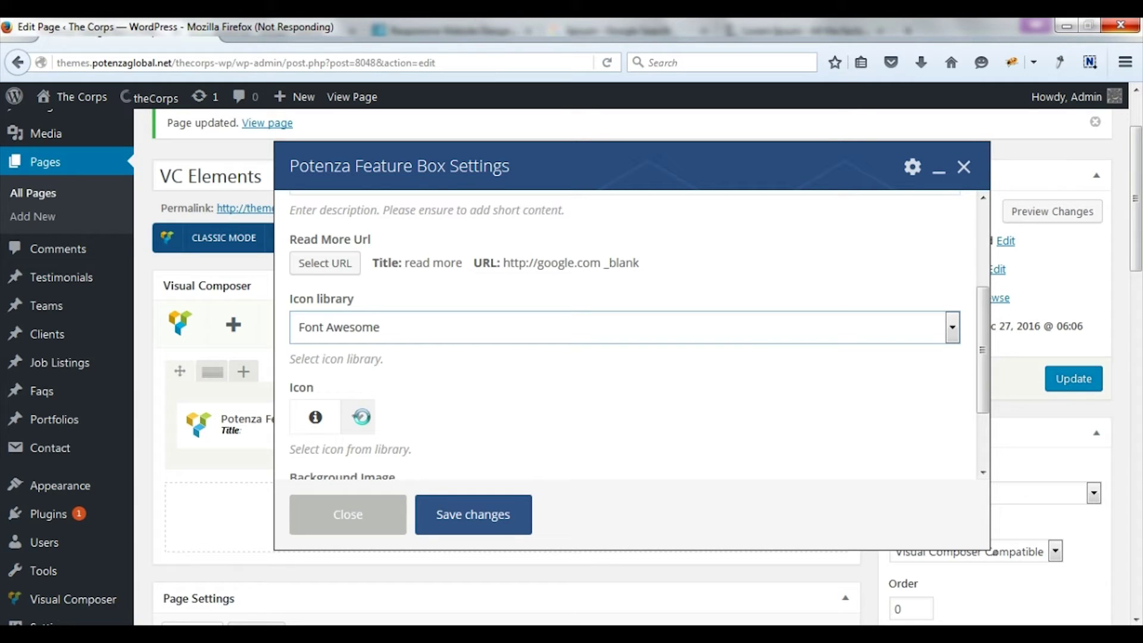
scroll(365, 424, down, 3)
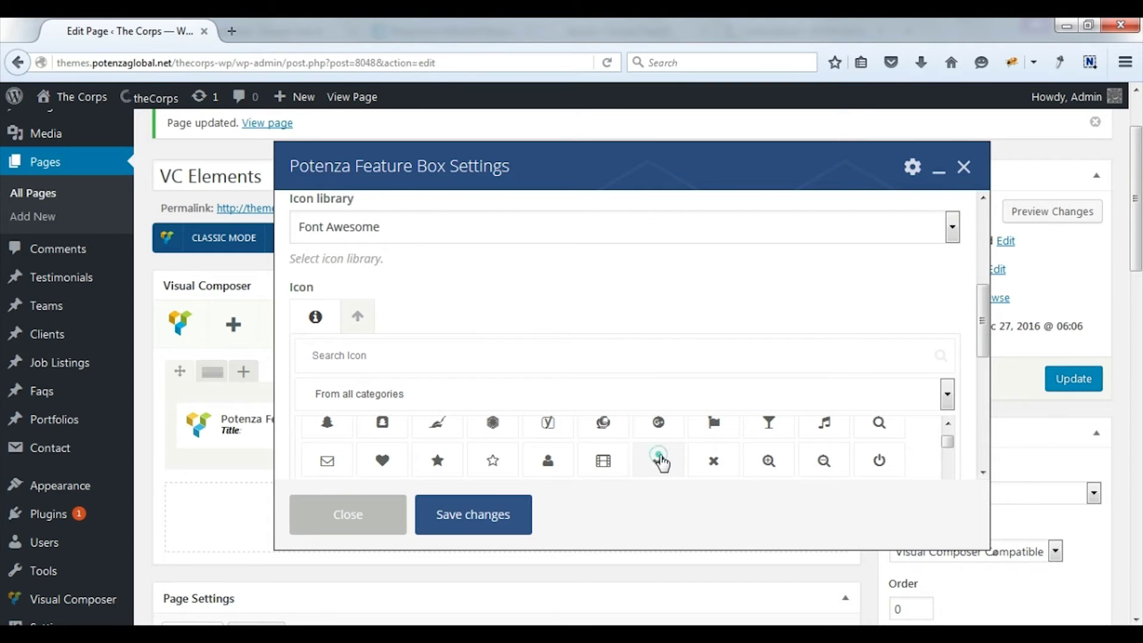
click(658, 460)
Step: Set the desk photo with a mug and laptop as the feature box's background image and save the element settings
click(327, 425)
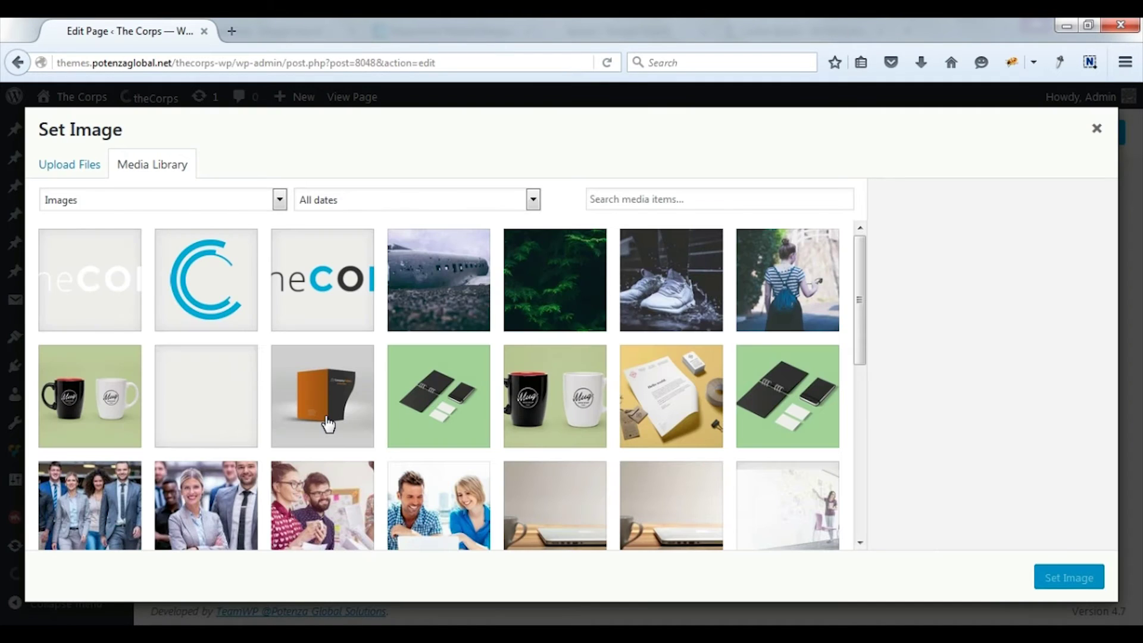
scroll(552, 469, down, 2)
click(557, 474)
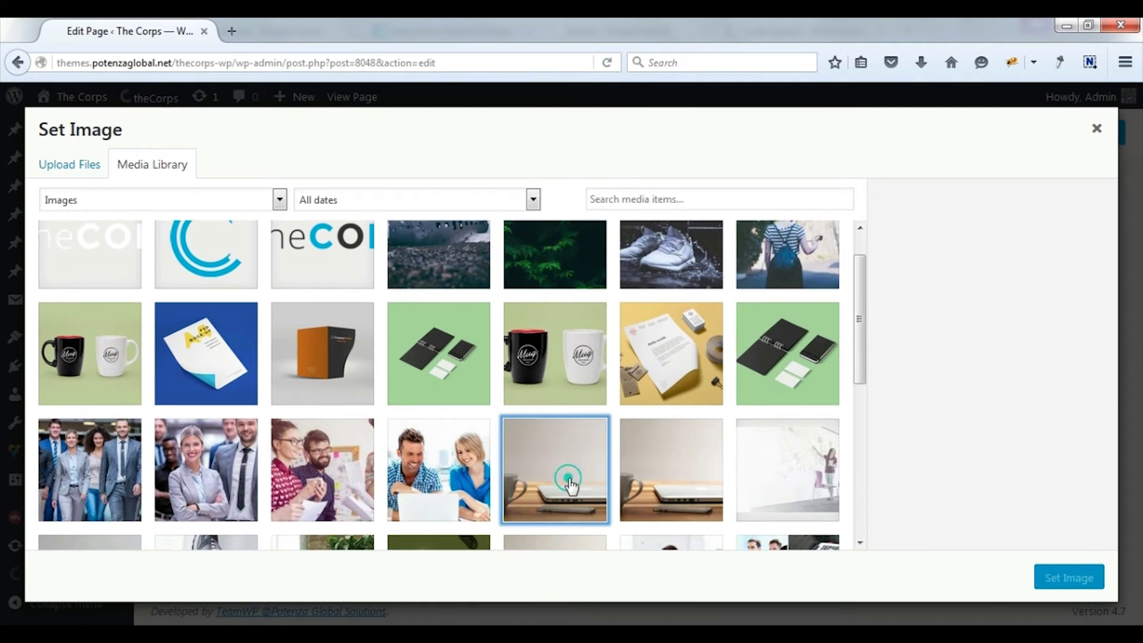
click(1038, 580)
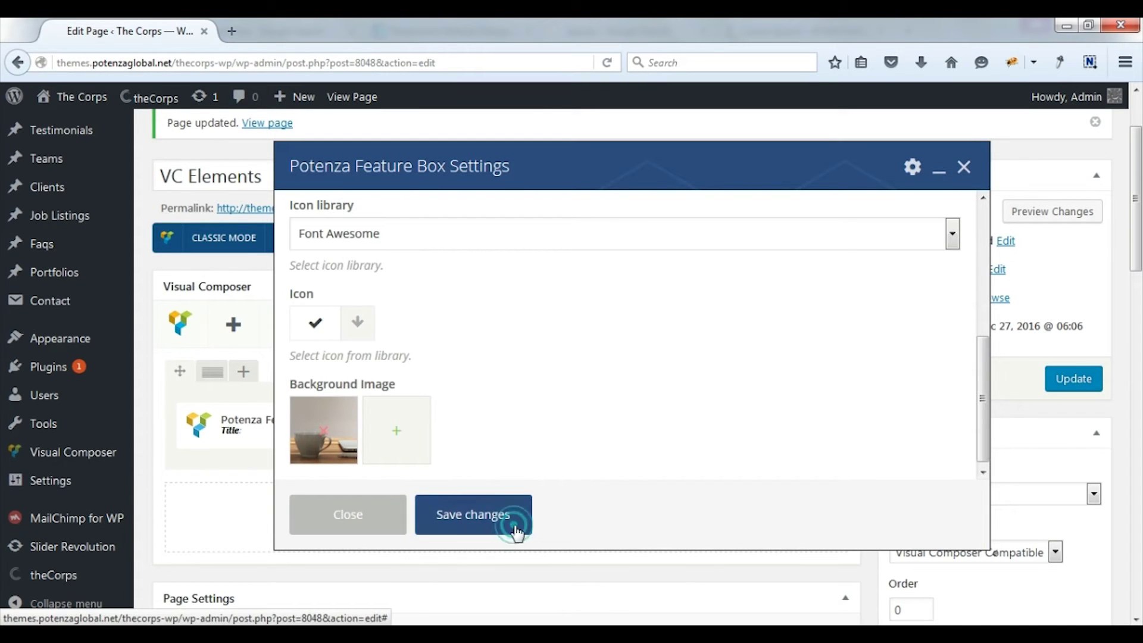
click(513, 528)
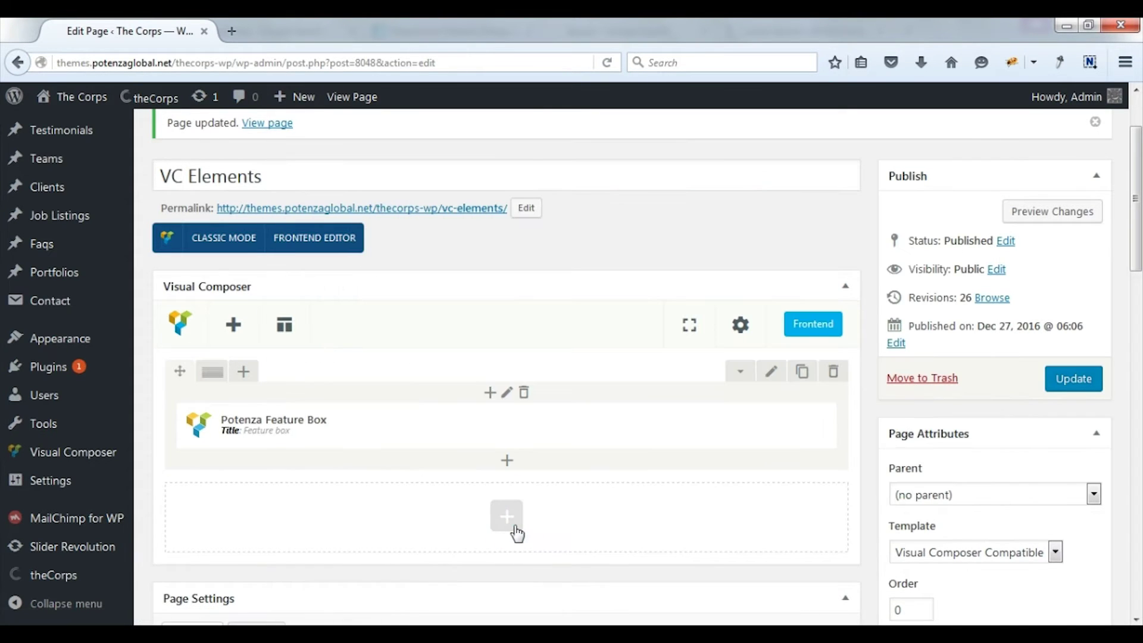
Step: Update the page, check the feature box on the published page in a separate tab, and close that tab
click(1072, 382)
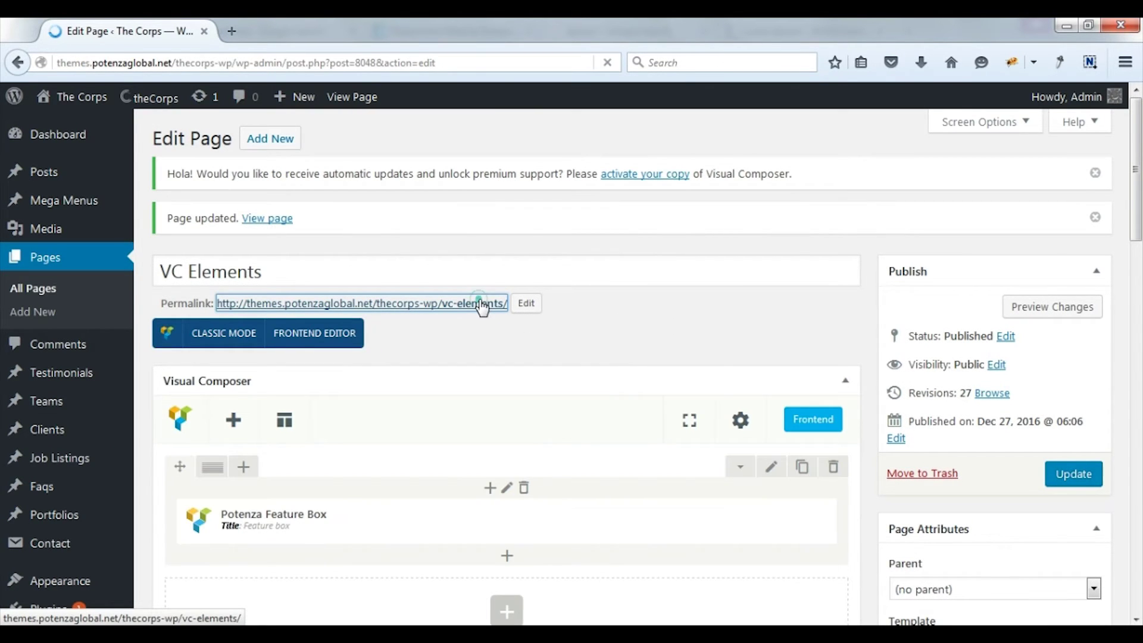
middle_click(482, 305)
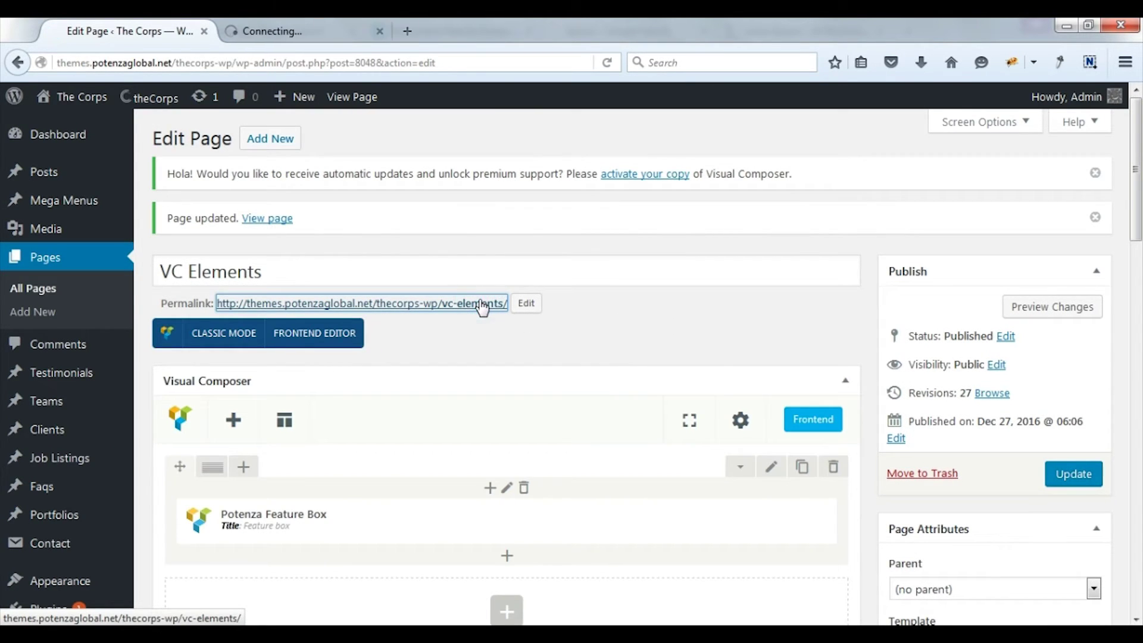
click(317, 31)
scroll(391, 315, down, 3)
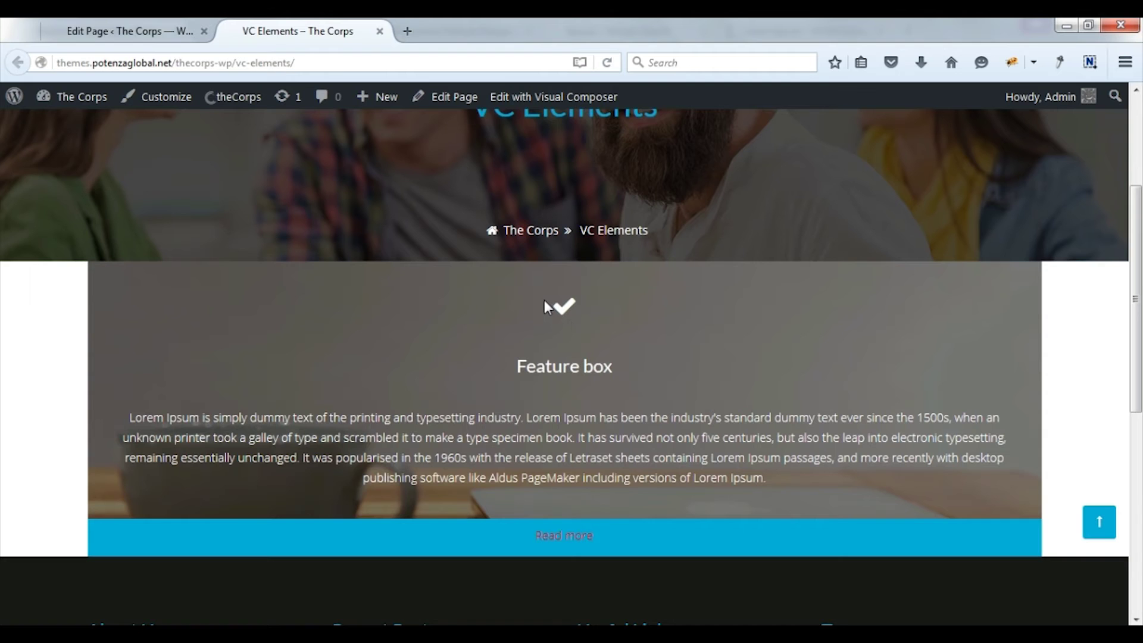
key(ctrl+w)
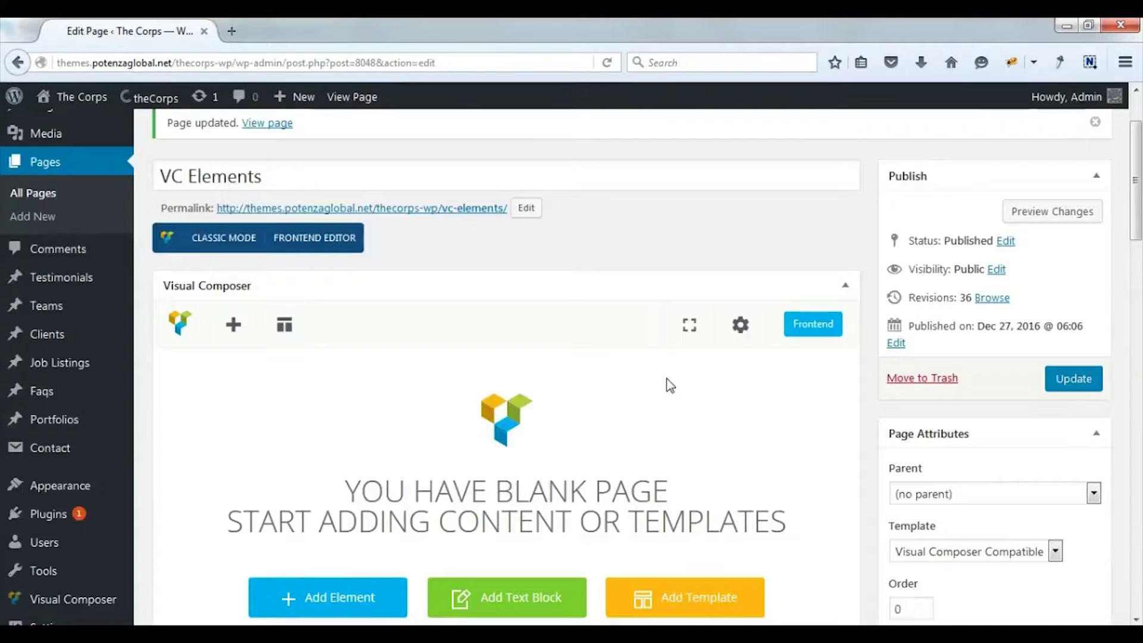
Step: Add a Potenza Feature Text element to the blank page using Style 1
click(234, 327)
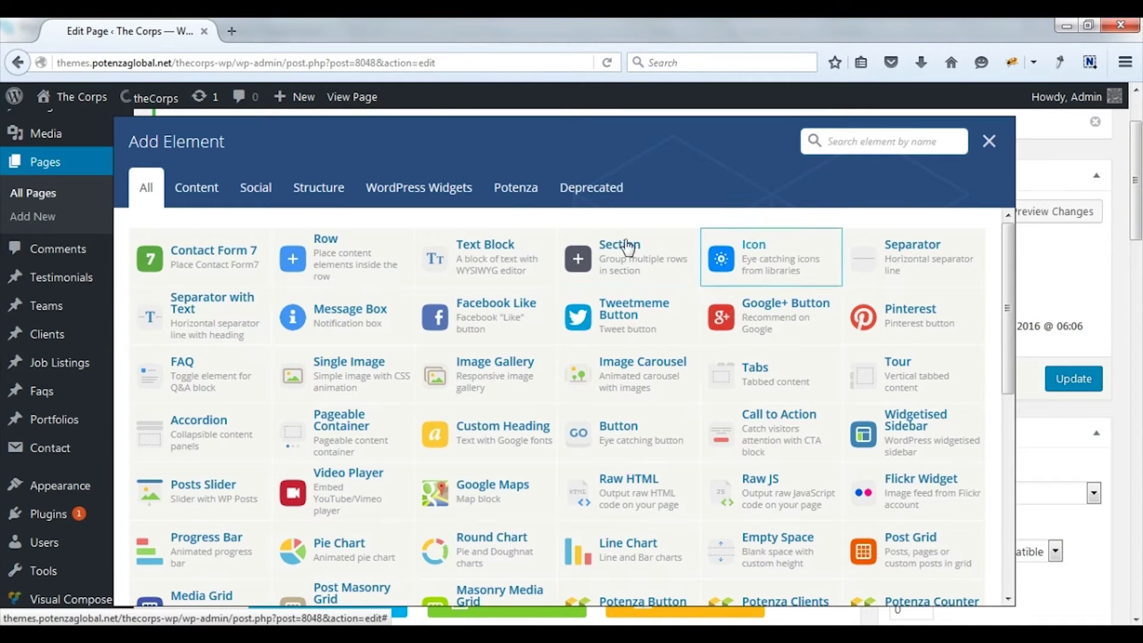
click(519, 190)
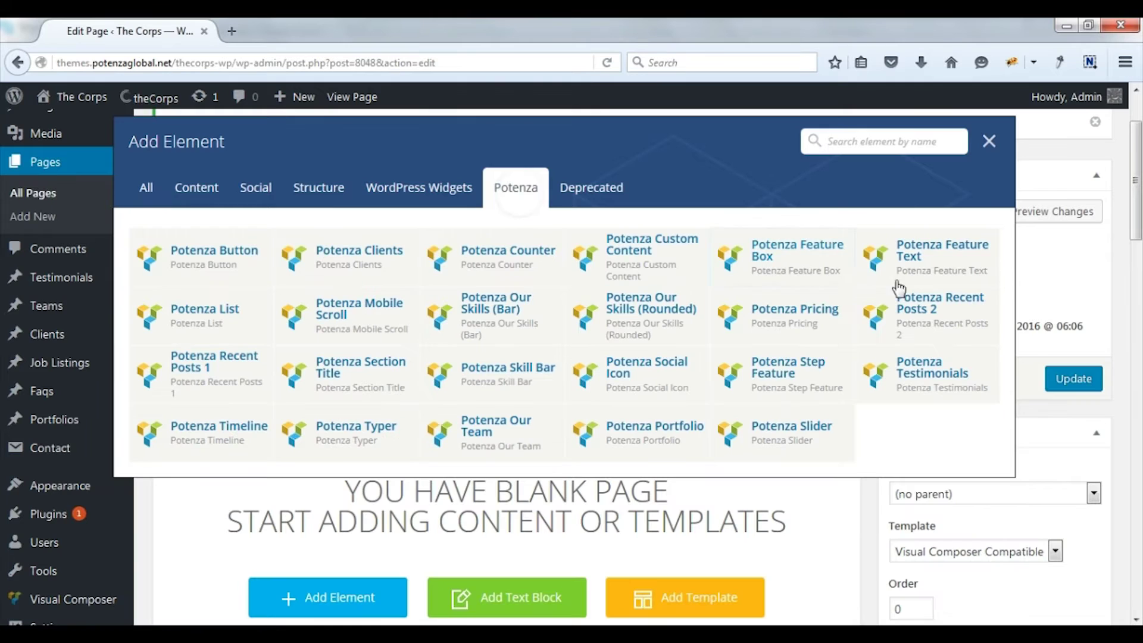
click(933, 264)
click(552, 286)
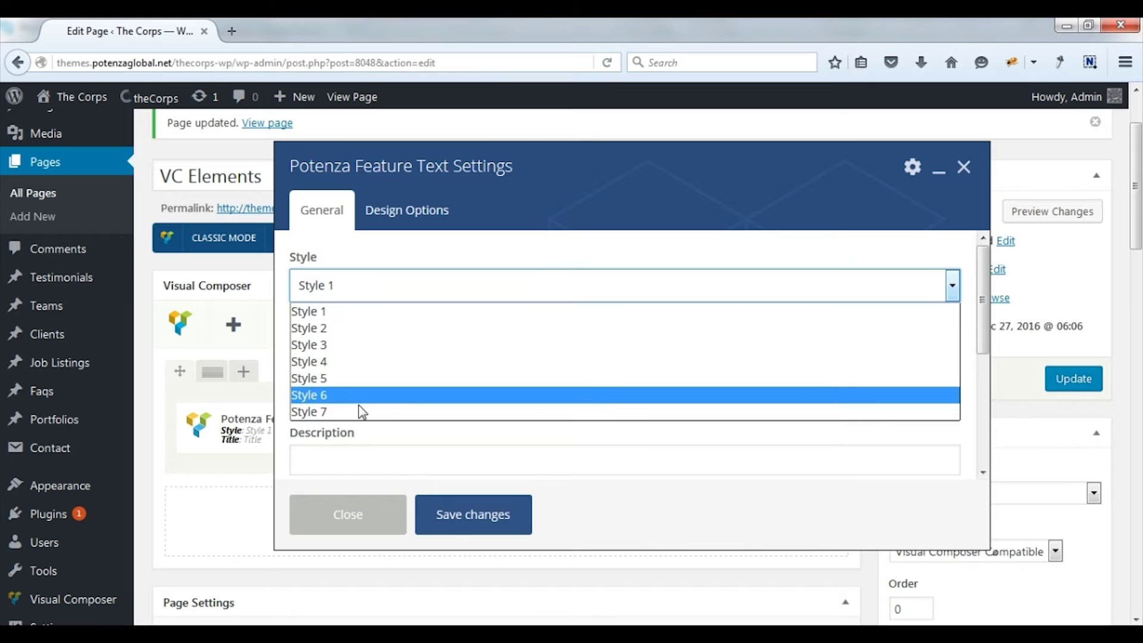
click(350, 313)
Step: Title the feature text element "Feature Text" and paste the Lorem Ipsum dummy text as its description
click(362, 373)
double_click(388, 373)
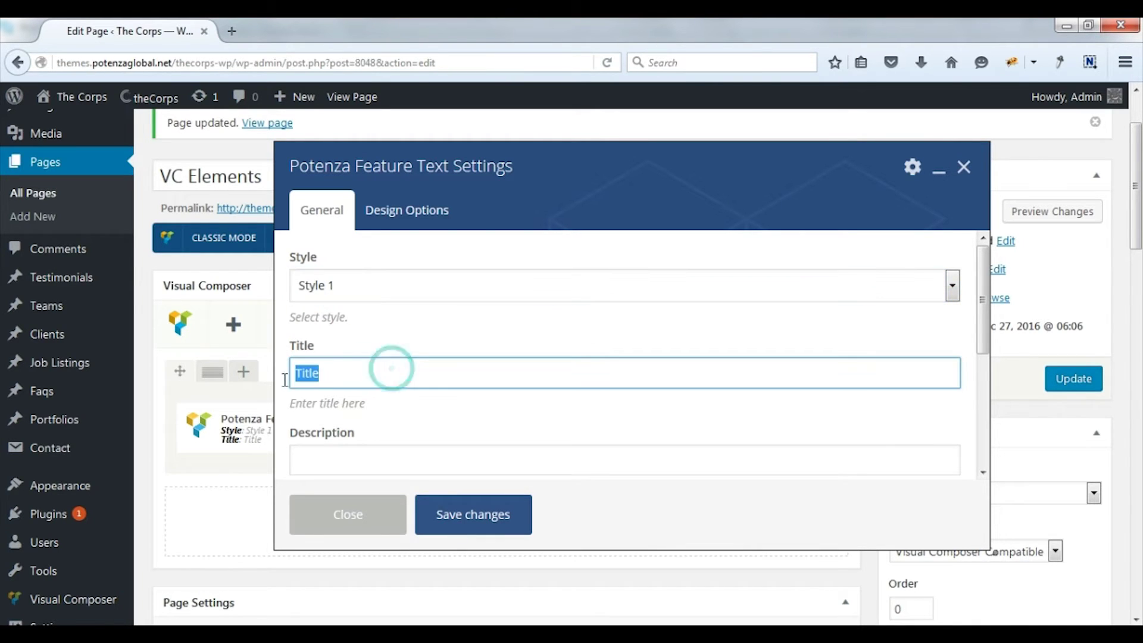
text(Featu)
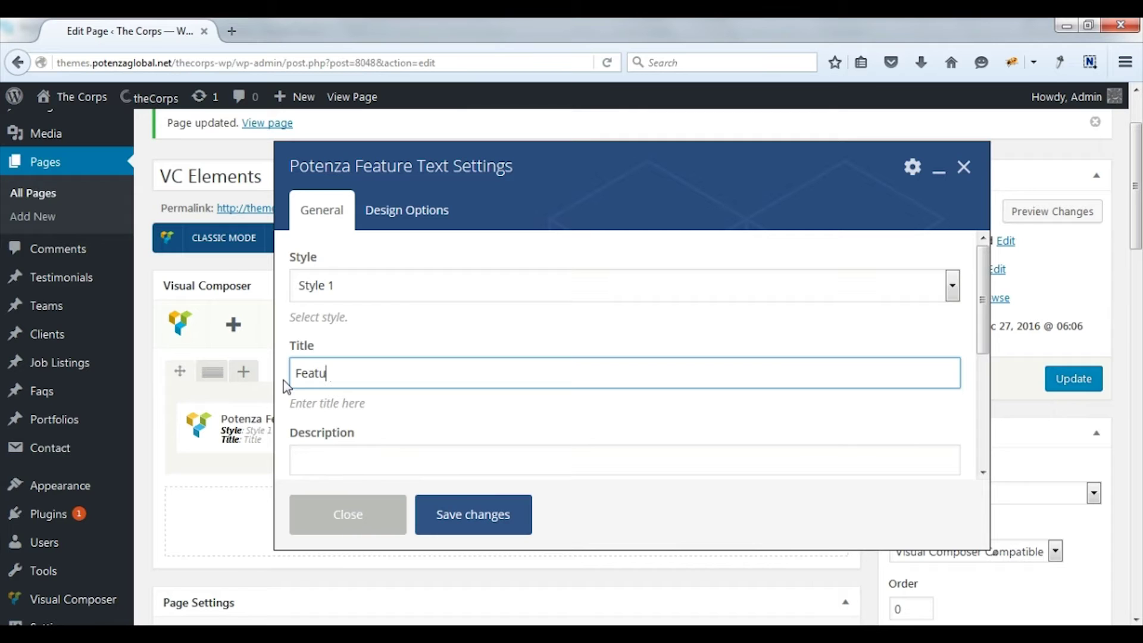
text(re Text)
key(Tab)
text(Lorem Ipsum is simply dummy text of the printing and typesetting industry. Lorem Ipsum has been the industry's standard dummy text ever since the 1500s, when an unknown printer took a galley of type and scrambled it to make a type specimen book. It has survived not only five centuries, but also the leap into electronic typesetting, remaining essentially unchanged. It was popularised in the 1960s with the release of Letraset sheets containing Lorem Ipsum passages, and more recently with desktop publishing software like Aldus PageMaker including versions of Lorem Ipsum.)
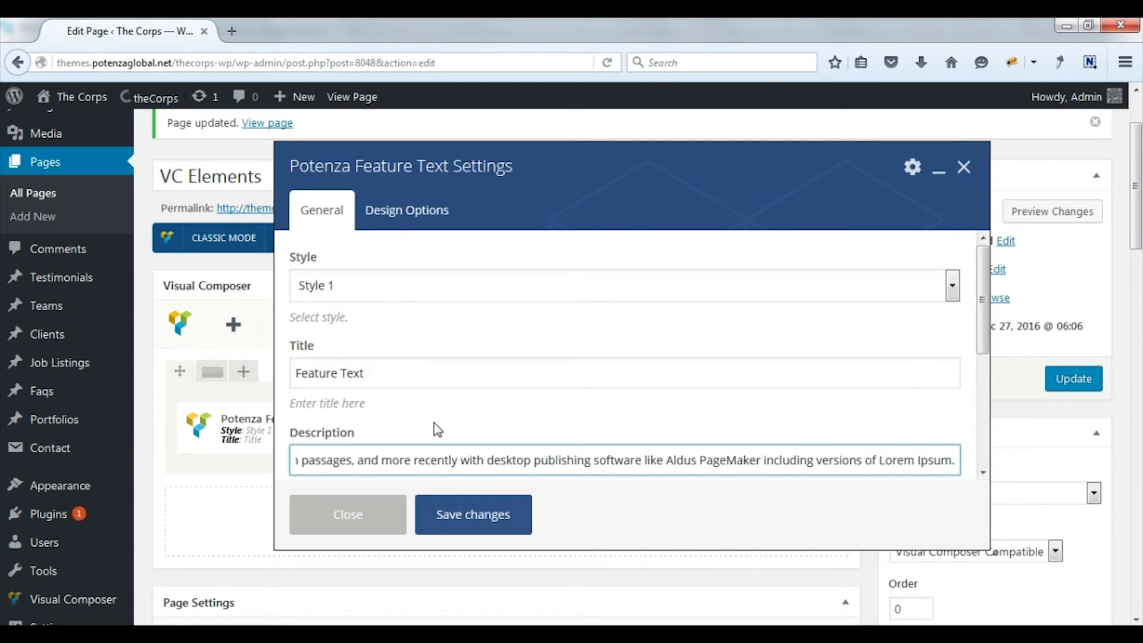
Step: Choose the crossed-out ear icon from Font Awesome for the feature text and save the element settings
scroll(438, 421, down, 5)
scroll(401, 403, down, 5)
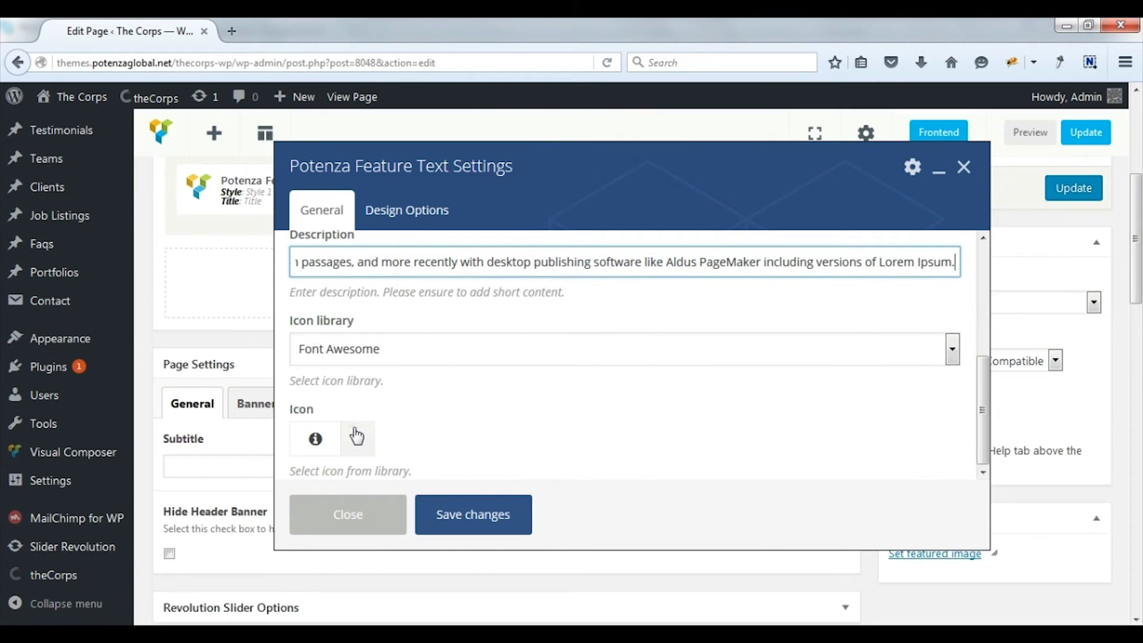
click(356, 437)
scroll(355, 434, down, 5)
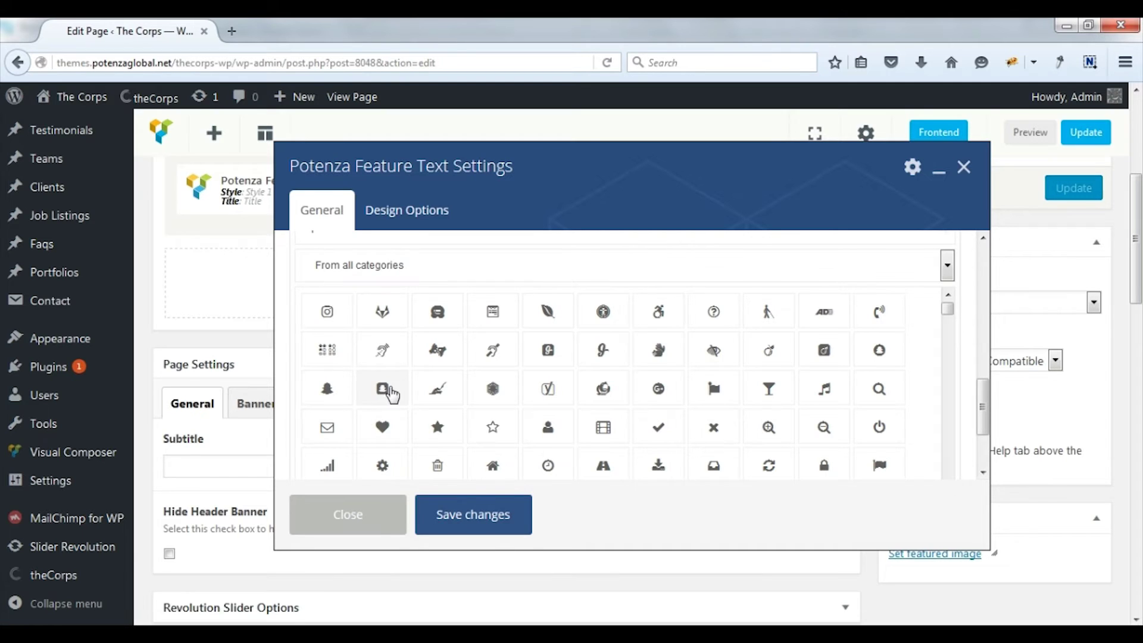
click(485, 350)
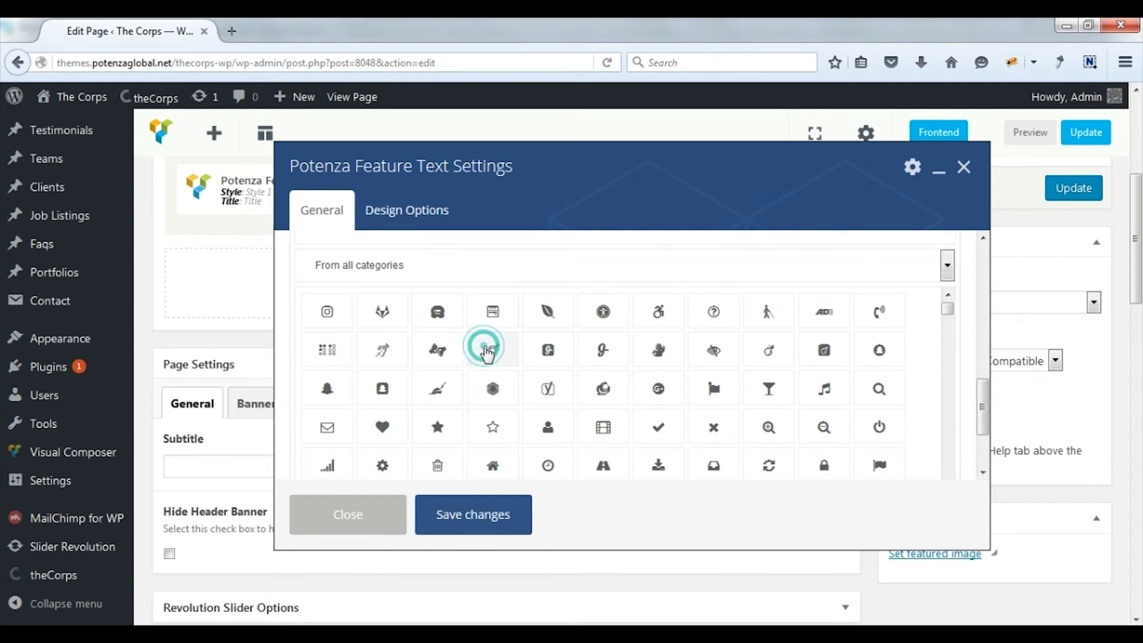
scroll(416, 435, down, 8)
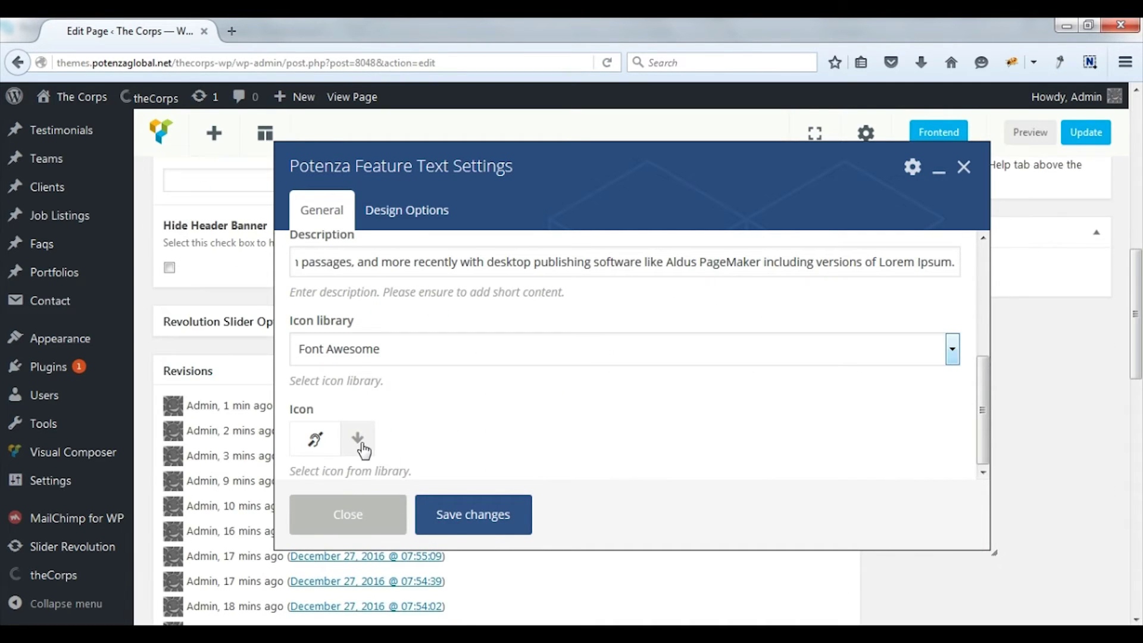
click(437, 512)
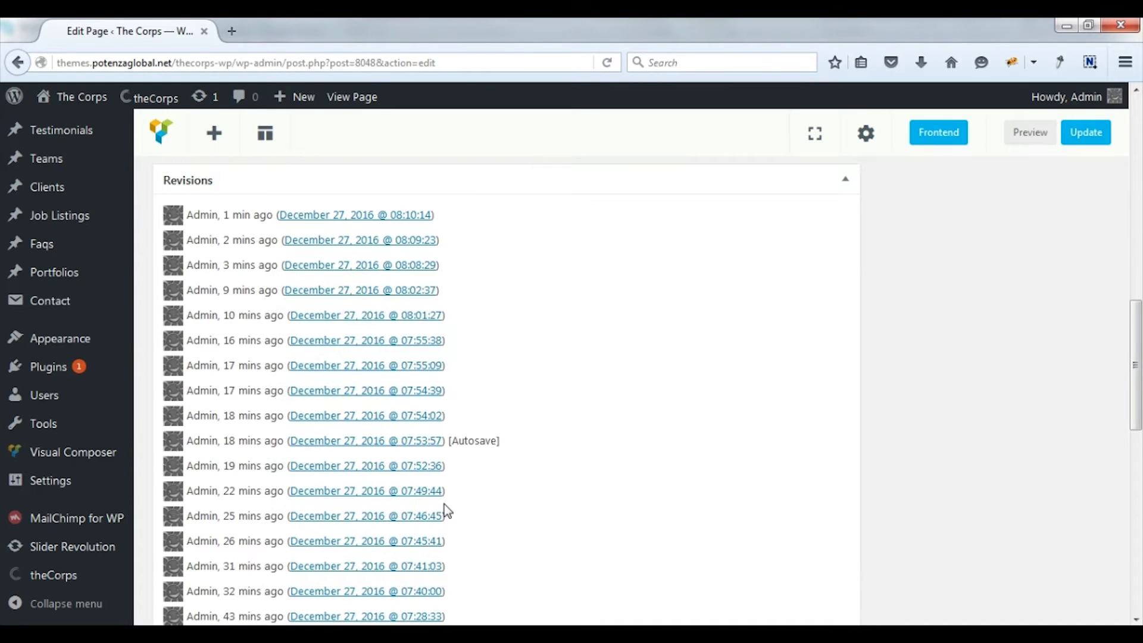
Step: Update the page and check the feature text's title and description on the published page in a separate tab
scroll(1012, 185, up, 3)
click(1084, 137)
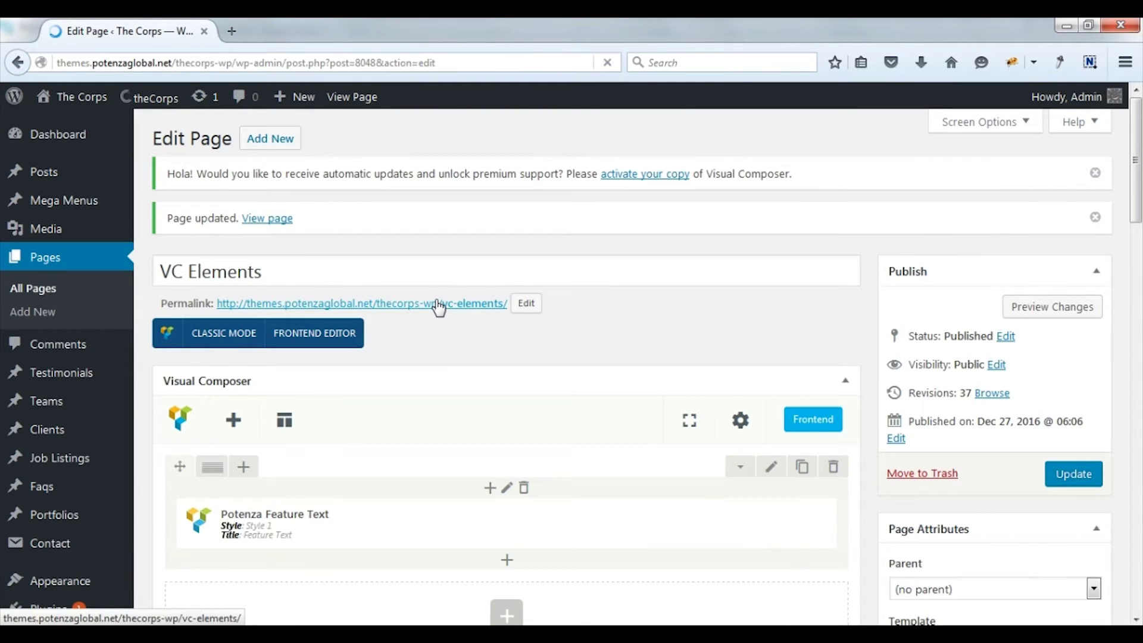
middle_click(439, 307)
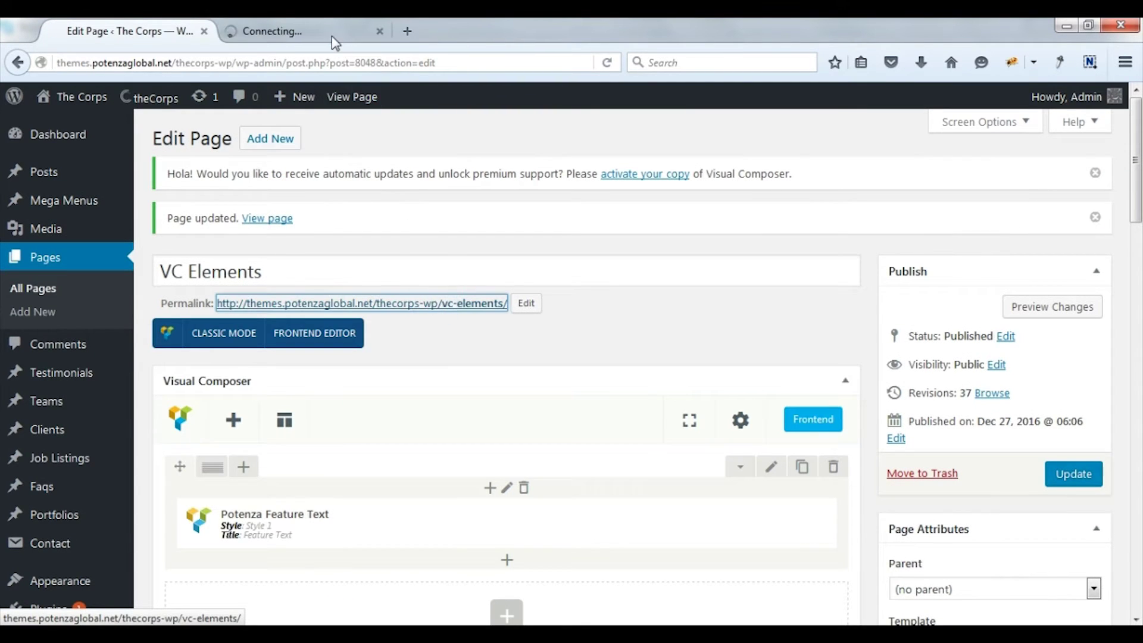
click(332, 37)
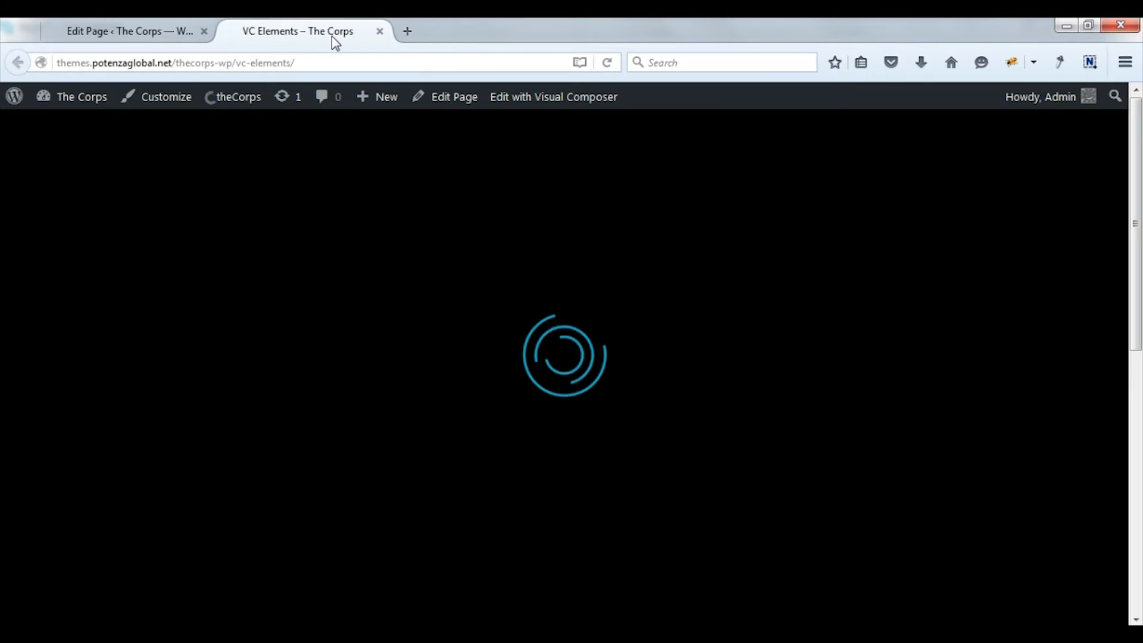
scroll(285, 435, down, 3)
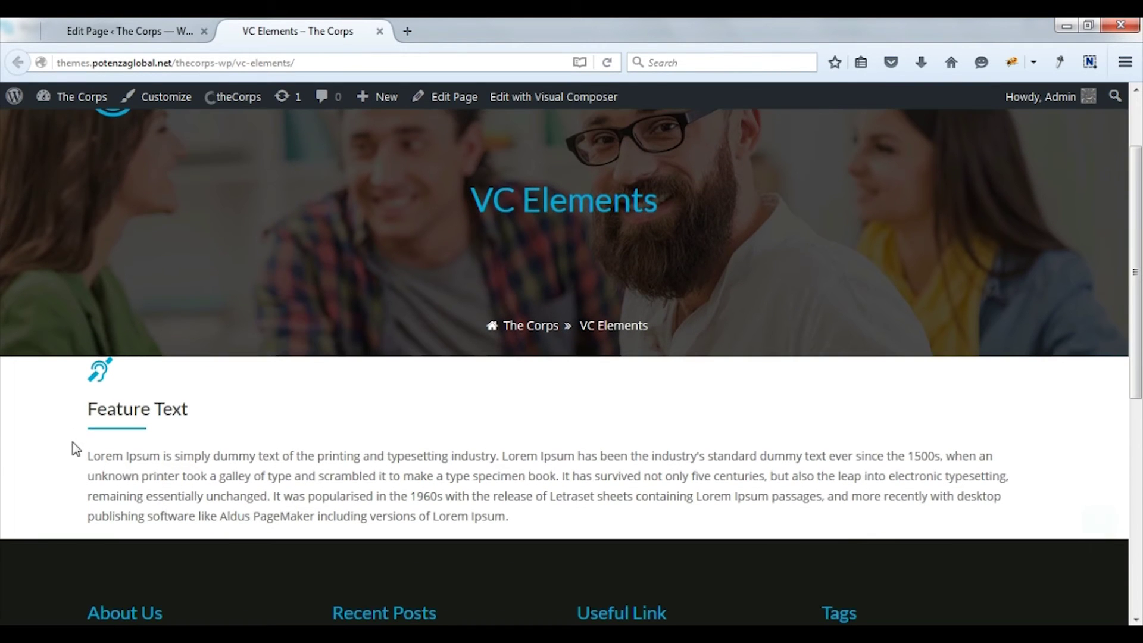
triple_click(76, 413)
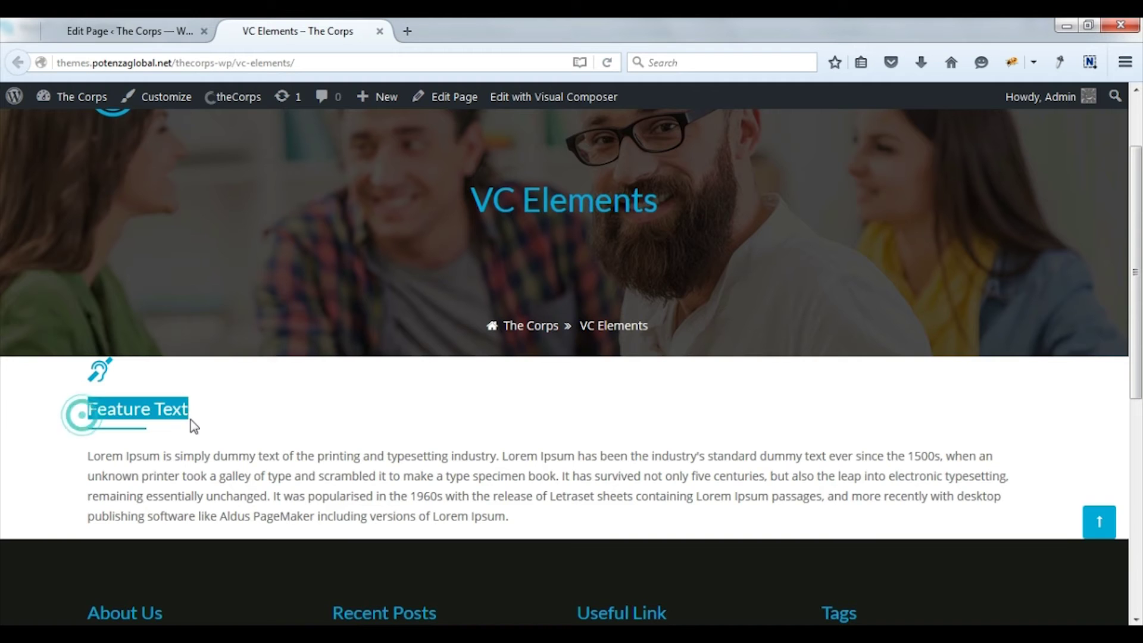
drag(84, 455, 539, 538)
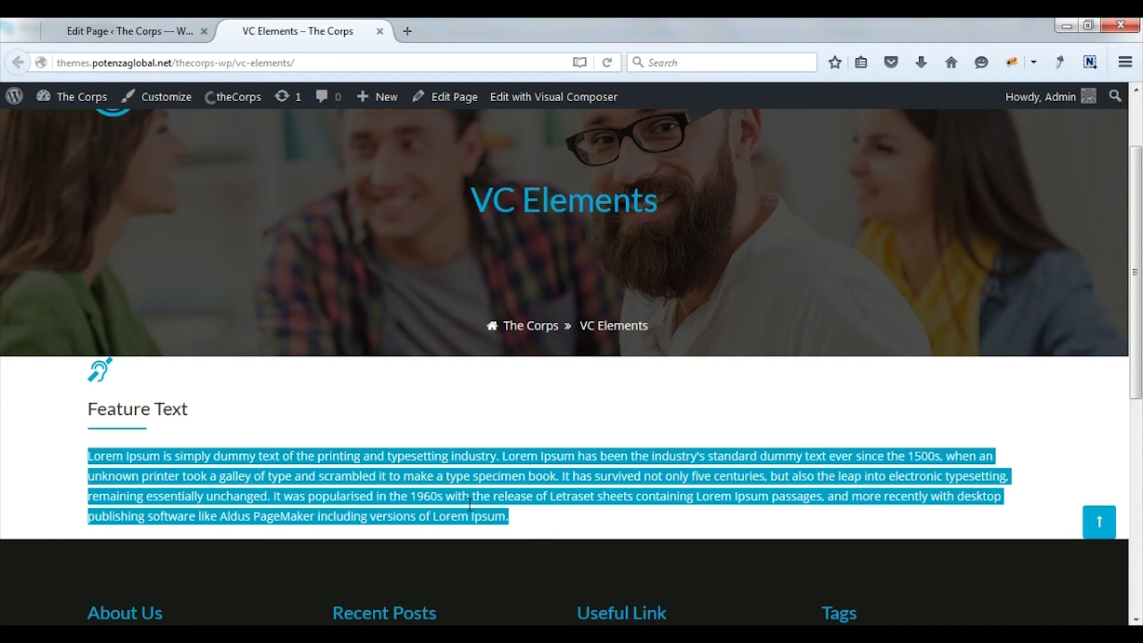
Step: Return to the page editor, change the Potenza Feature Text element's style to Style 3 and save the element settings
click(146, 33)
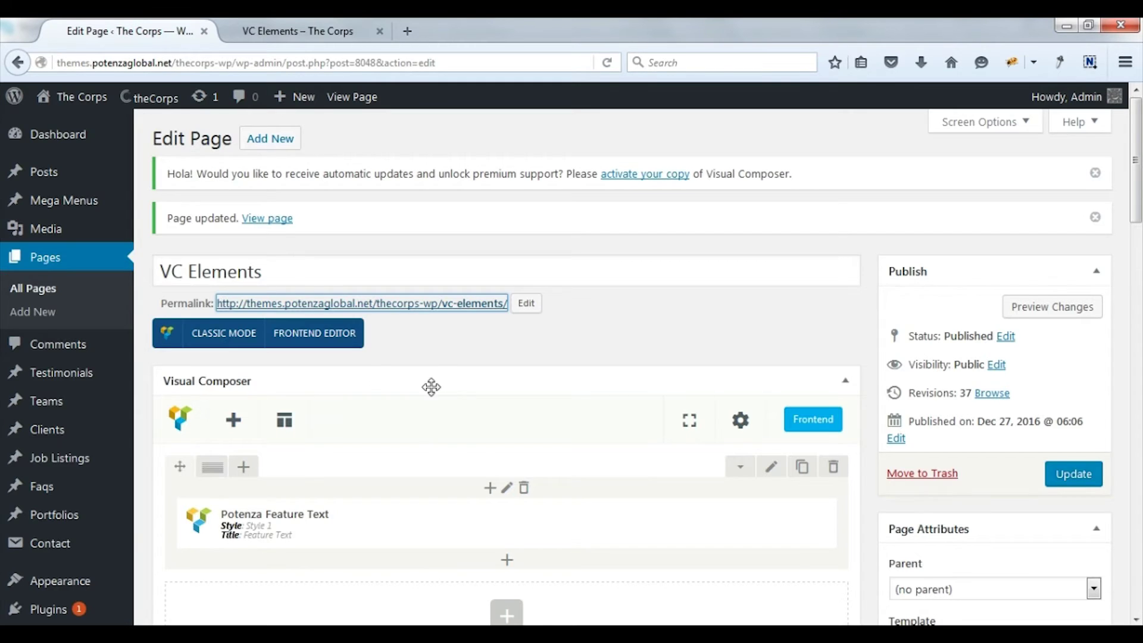
scroll(434, 388, down, 3)
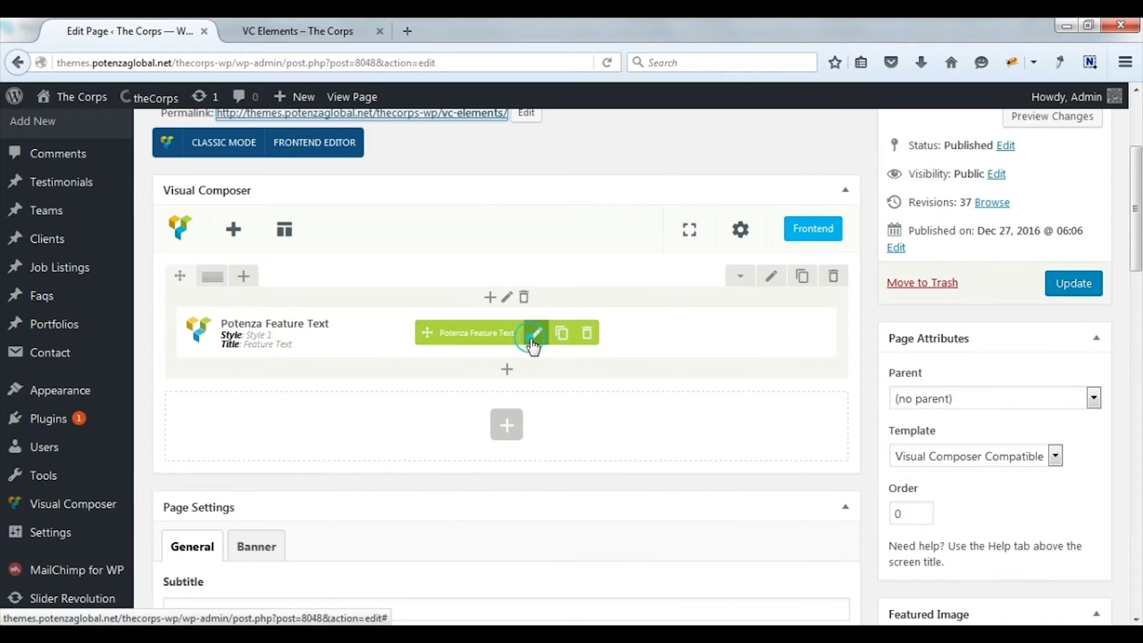
click(532, 341)
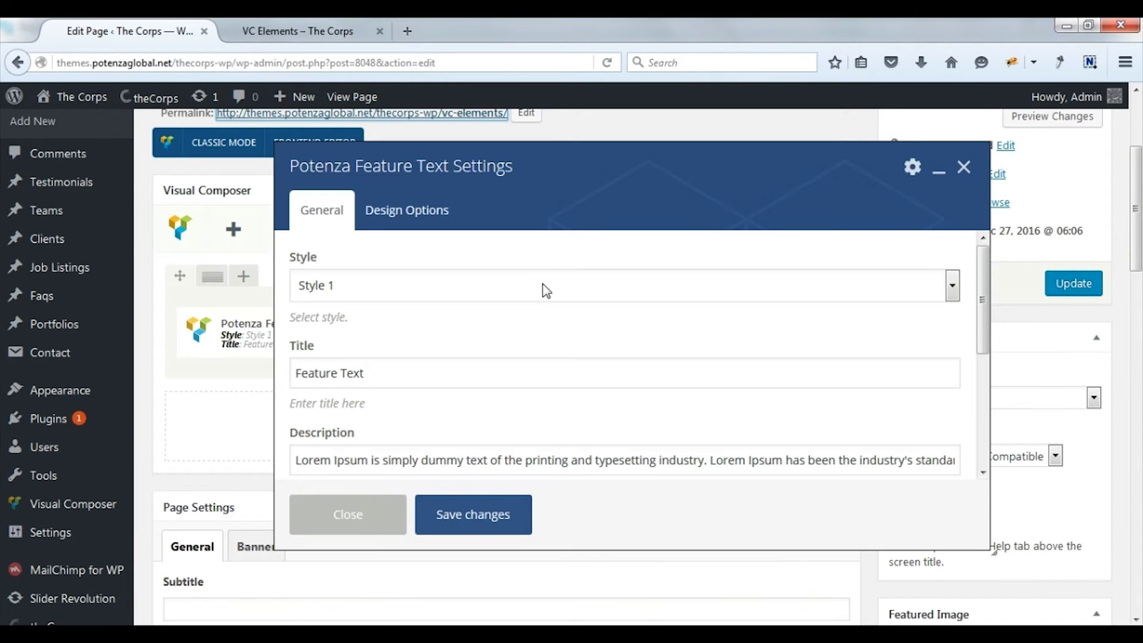
click(540, 286)
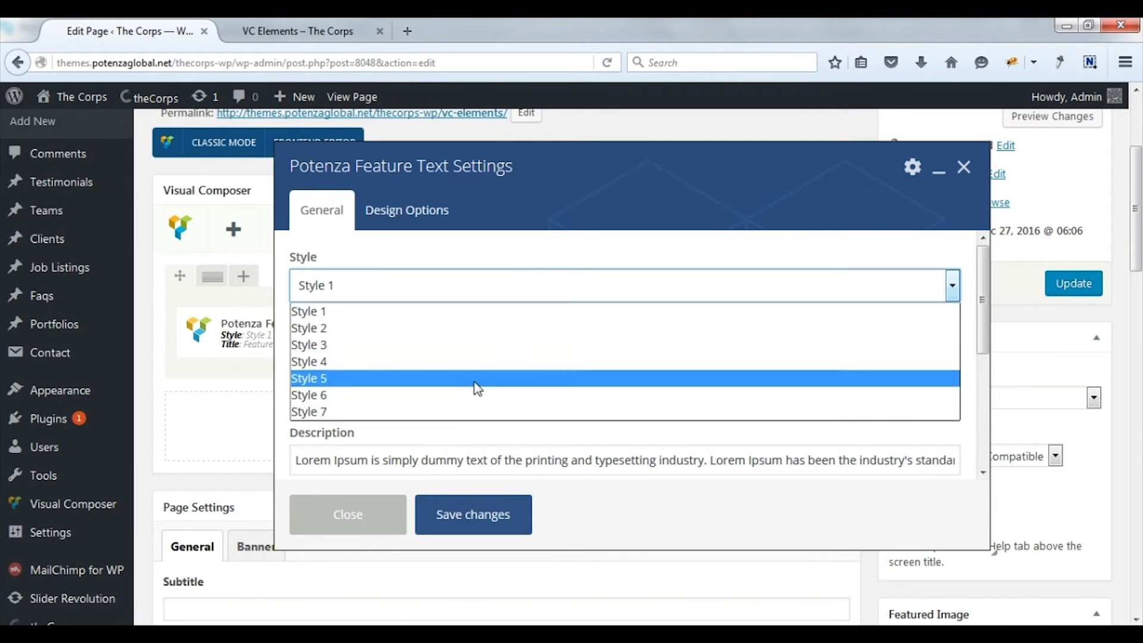
click(342, 347)
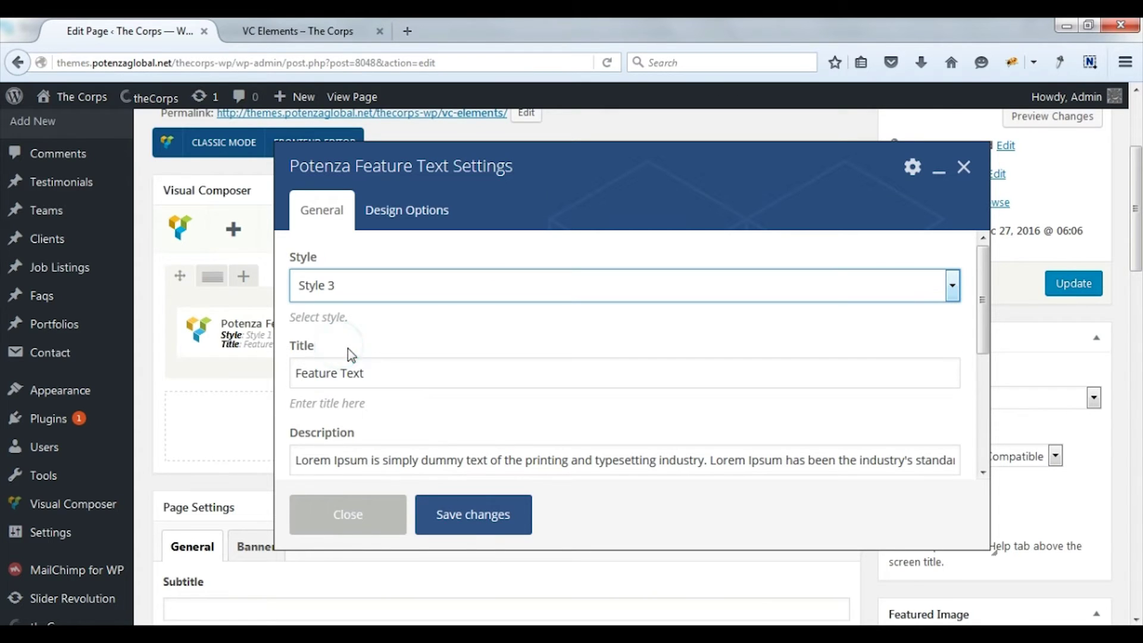
click(473, 516)
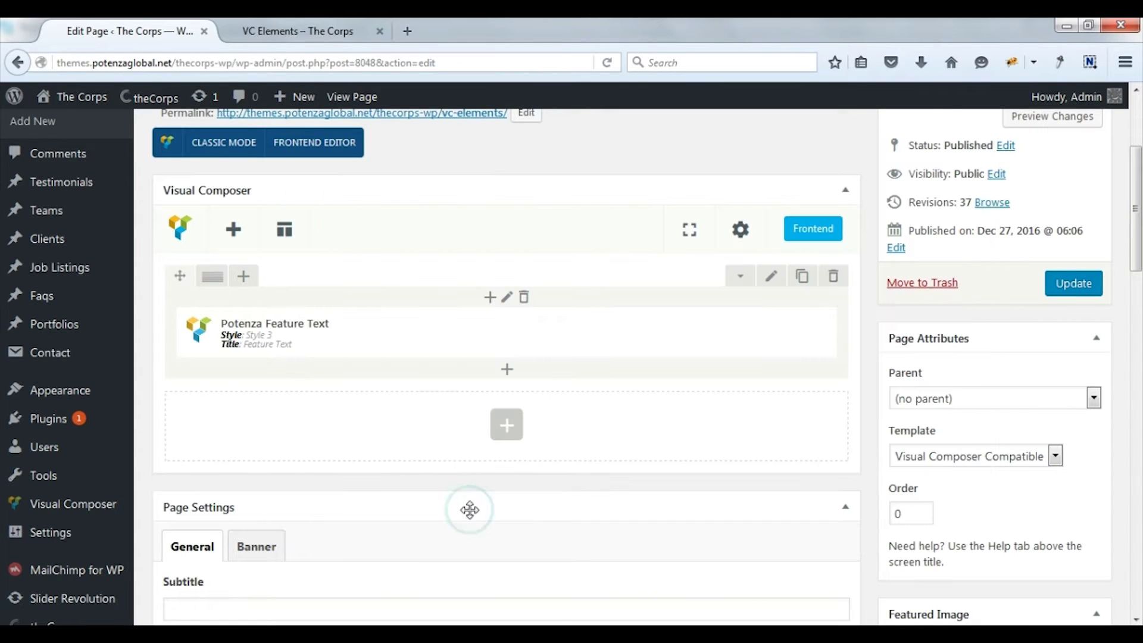
Step: Update the page, reload its published version and examine the Style 3 feature text's title and description
click(1050, 292)
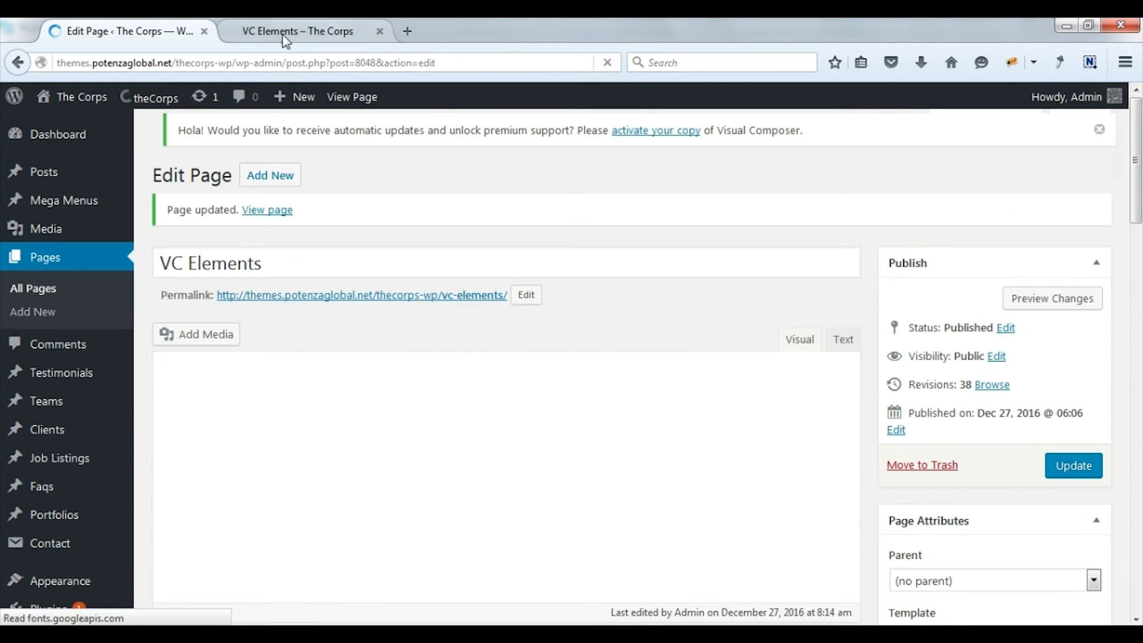
click(289, 32)
click(301, 57)
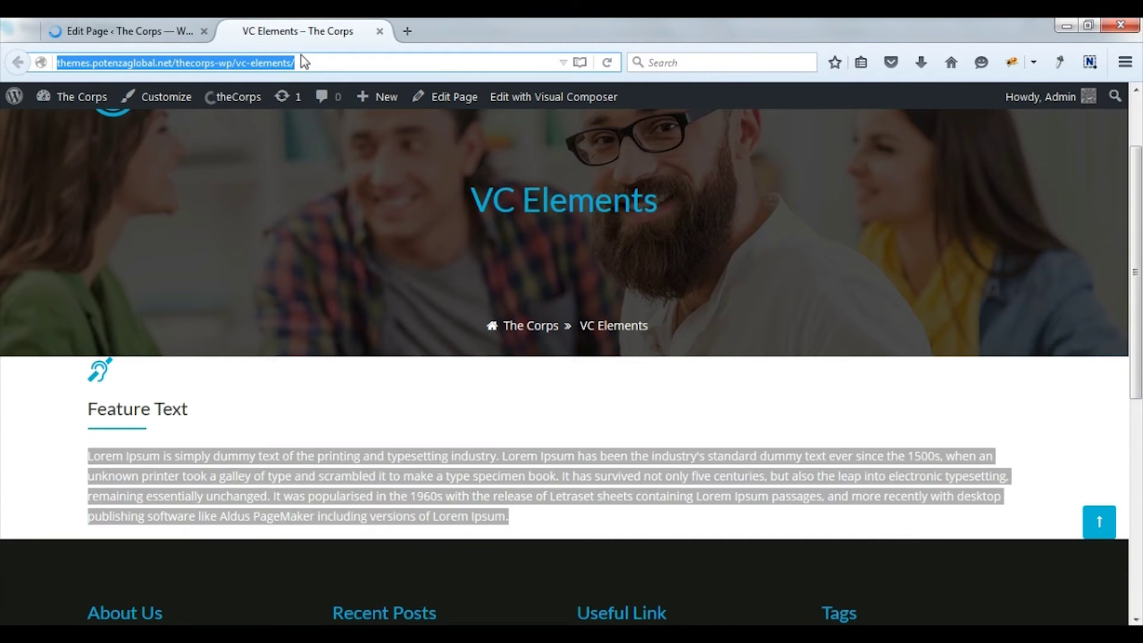
key(Return)
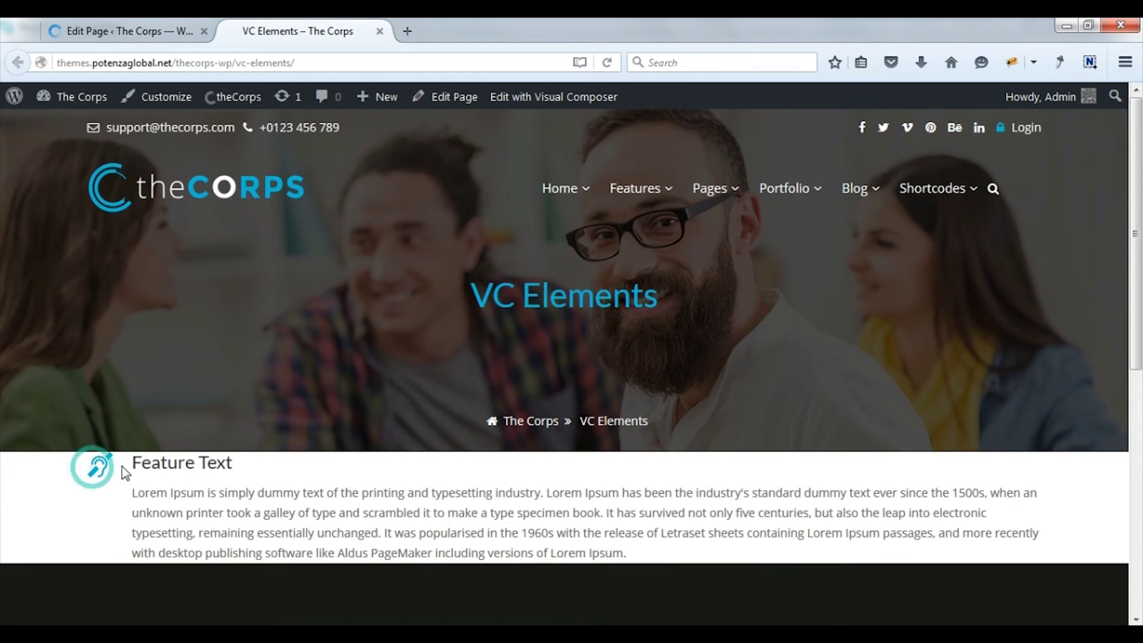
drag(186, 464, 238, 464)
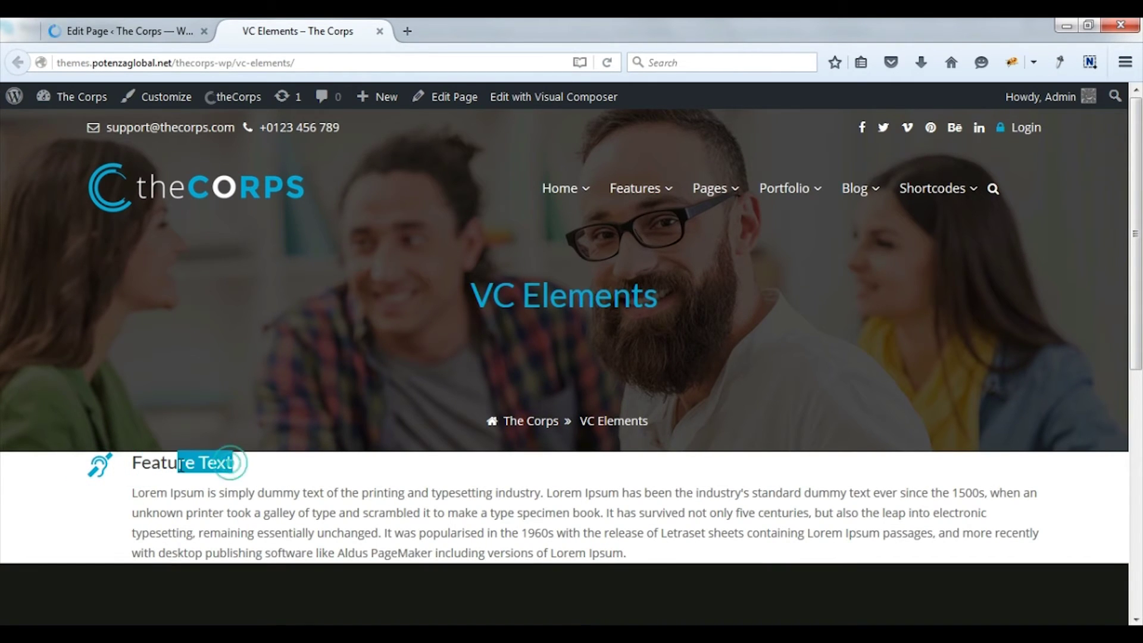
drag(124, 490, 663, 564)
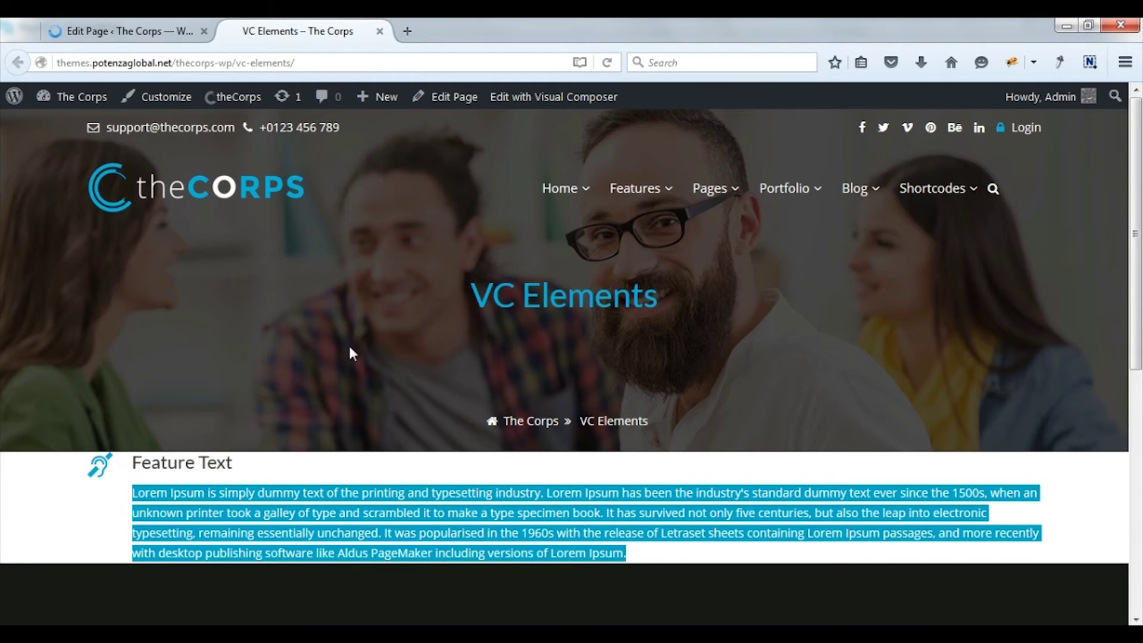
Step: Go back to the page editor, switch the Potenza Feature Text element to Style 6 and save the element settings
click(136, 36)
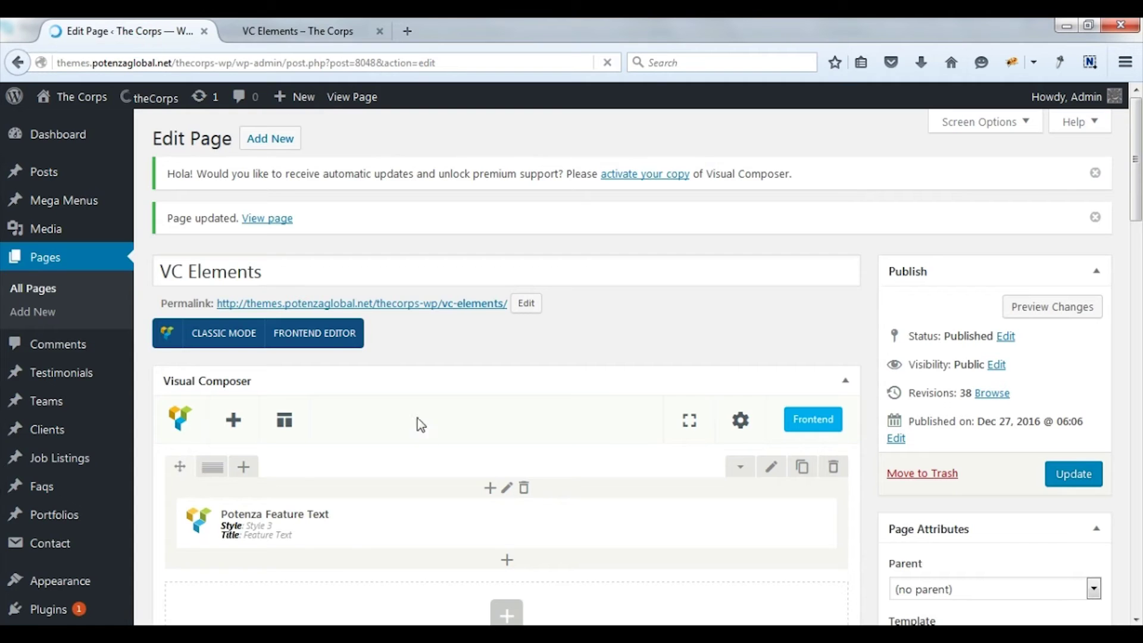
scroll(479, 455, down, 2)
scroll(477, 452, down, 1)
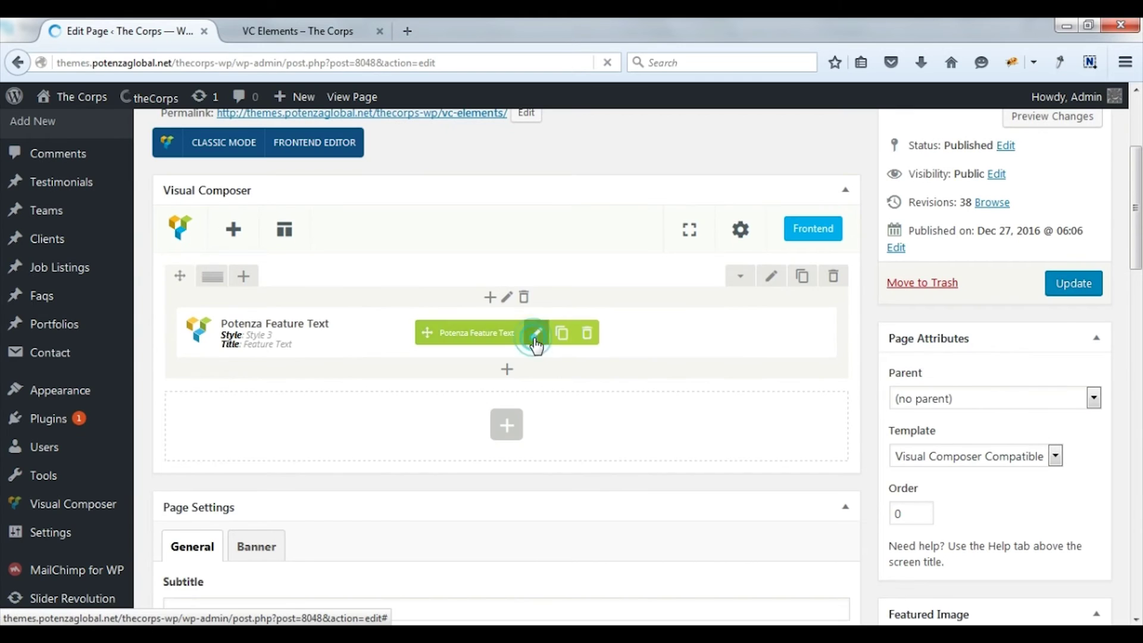
click(534, 336)
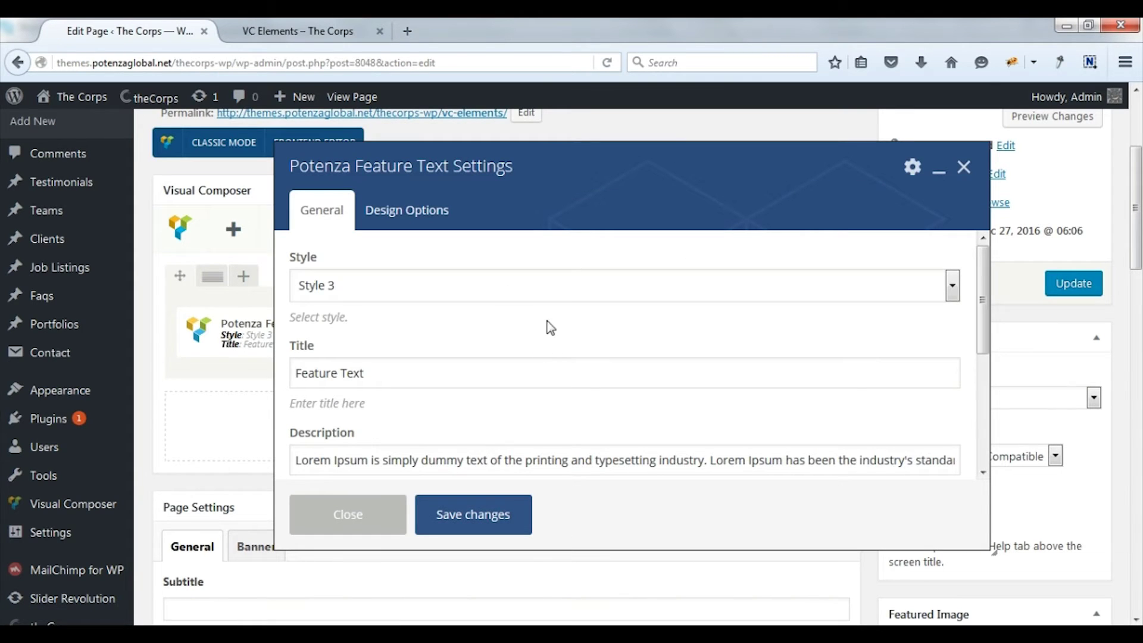
click(575, 293)
click(393, 399)
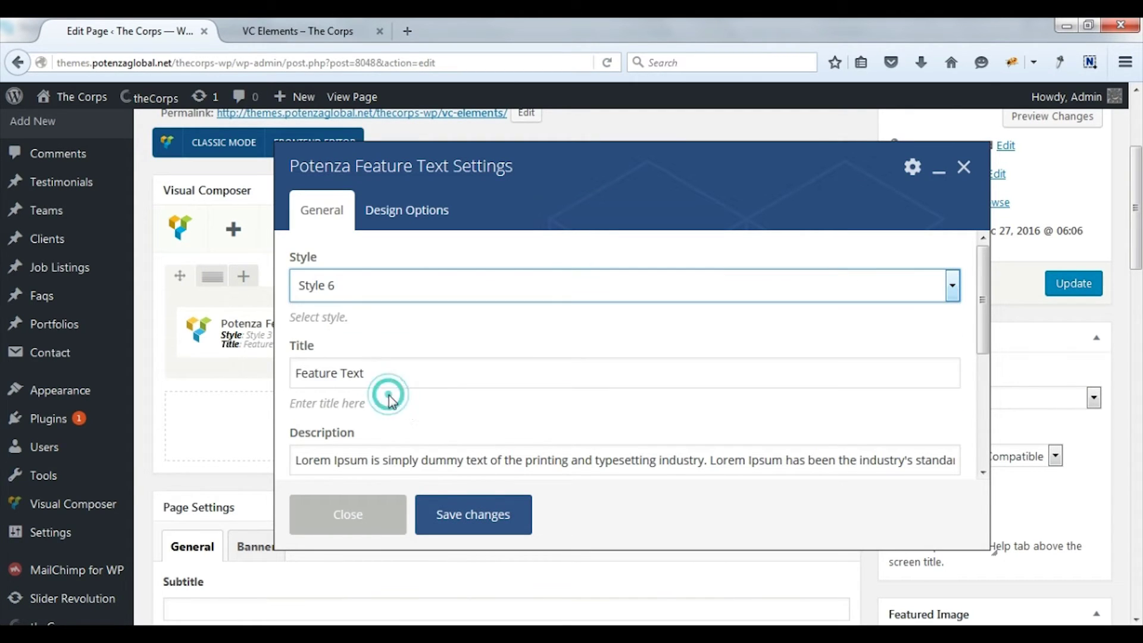
click(466, 515)
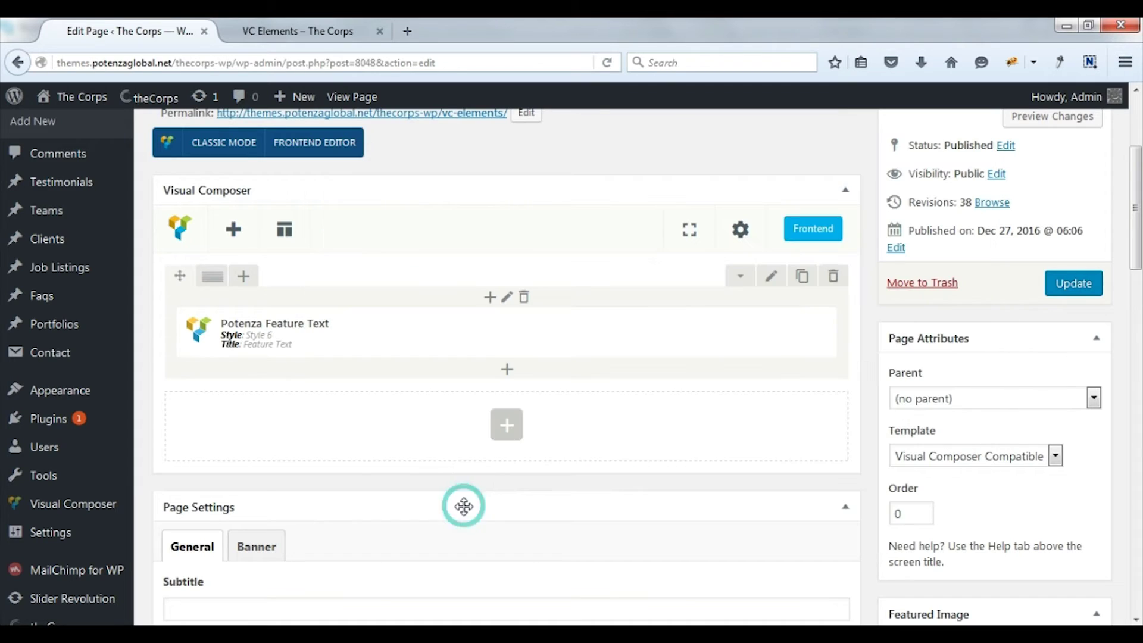
Step: Update the page, reload its published version to check the Style 6 feature text, and close the published page
click(1075, 289)
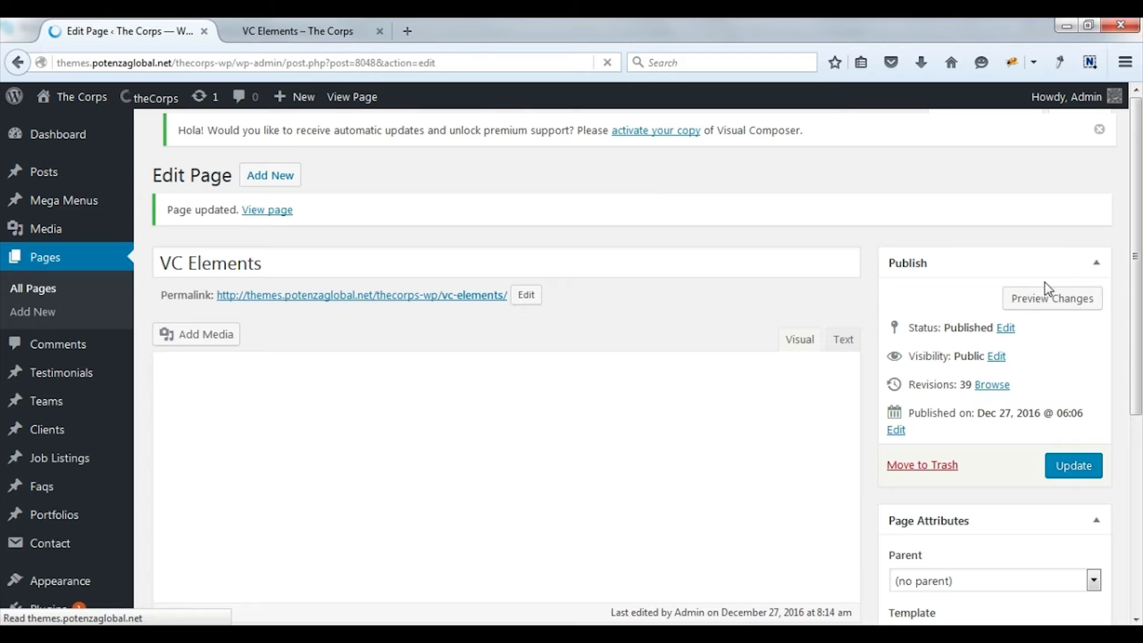
click(331, 34)
click(369, 63)
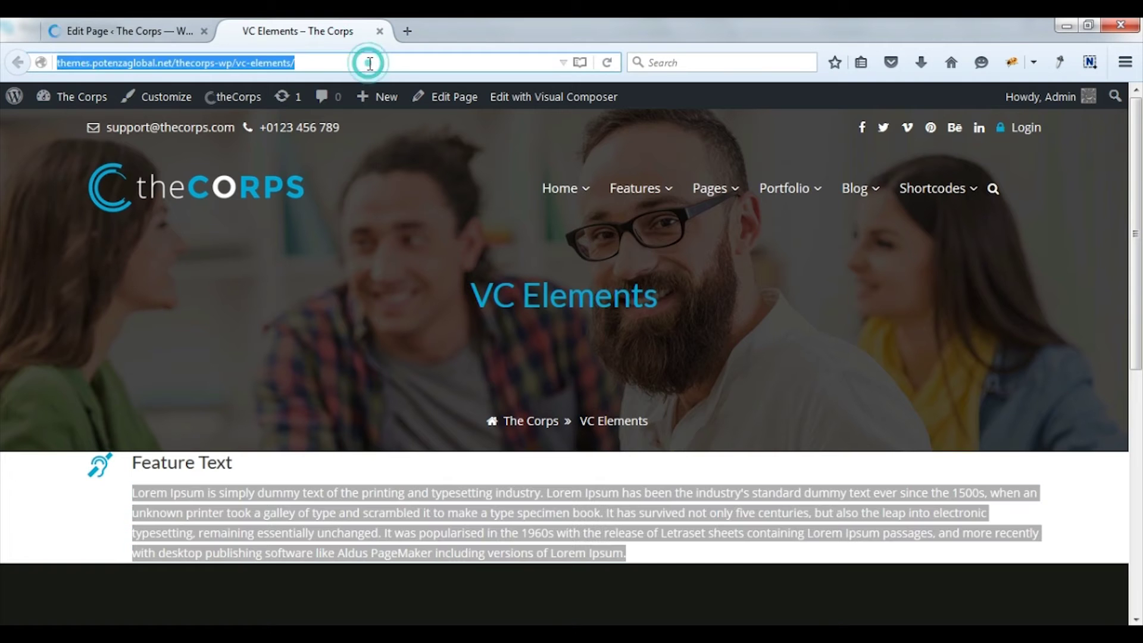
key(Return)
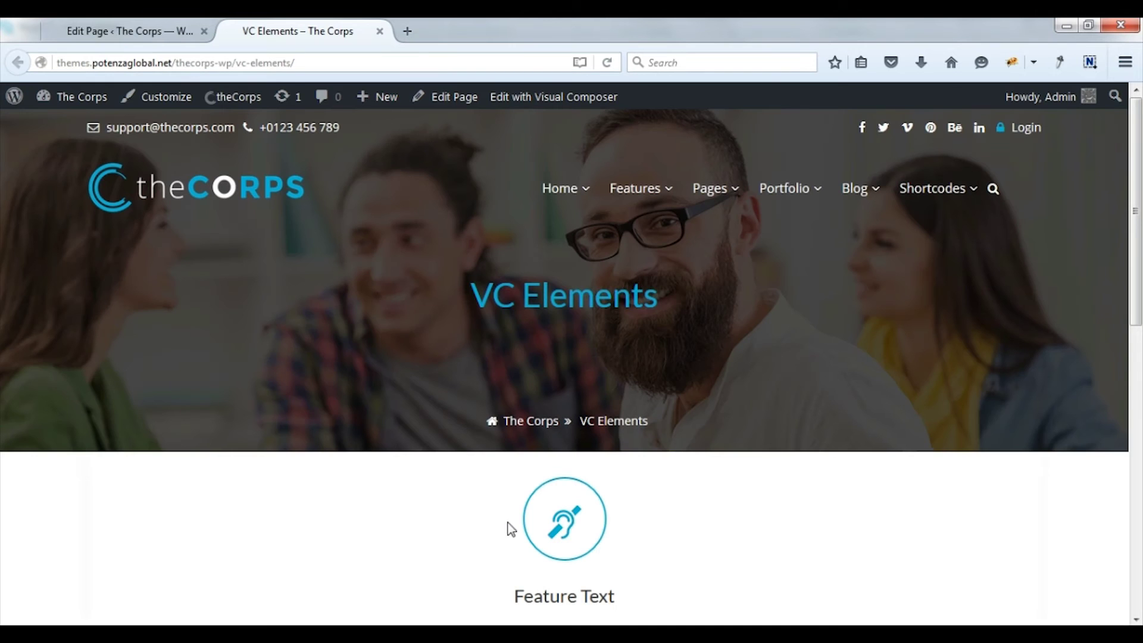
scroll(646, 513, down, 3)
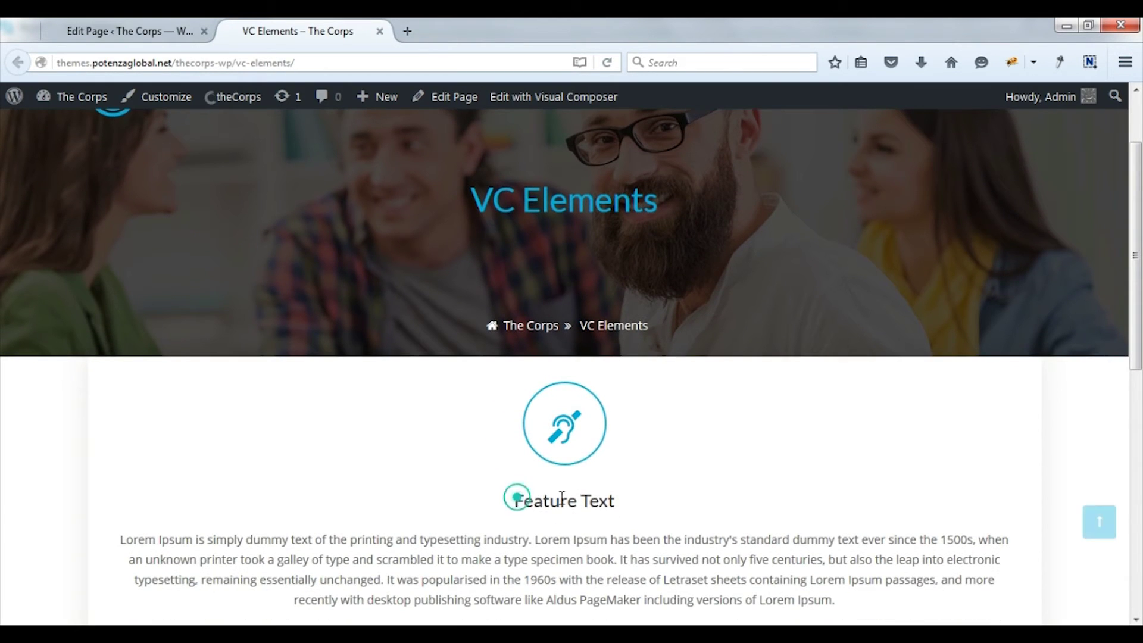
drag(562, 498, 625, 503)
key(ctrl+w)
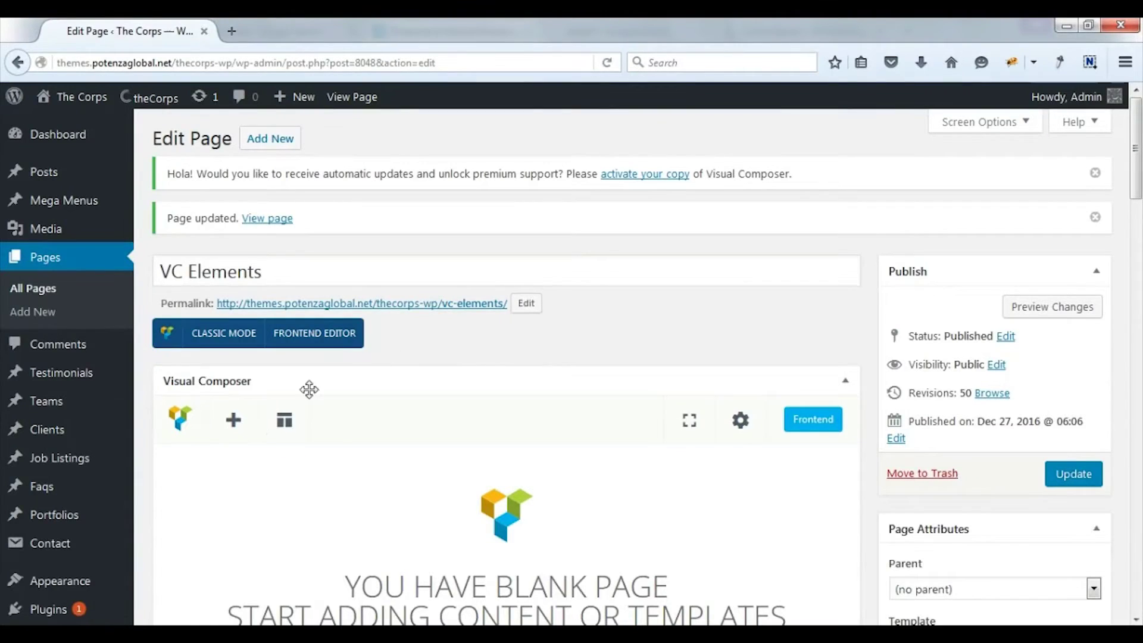
Step: Add a Potenza Mobile Scroll element to the blank page with mobile_scroll.png as its scrollable image and save the settings
click(236, 421)
click(513, 188)
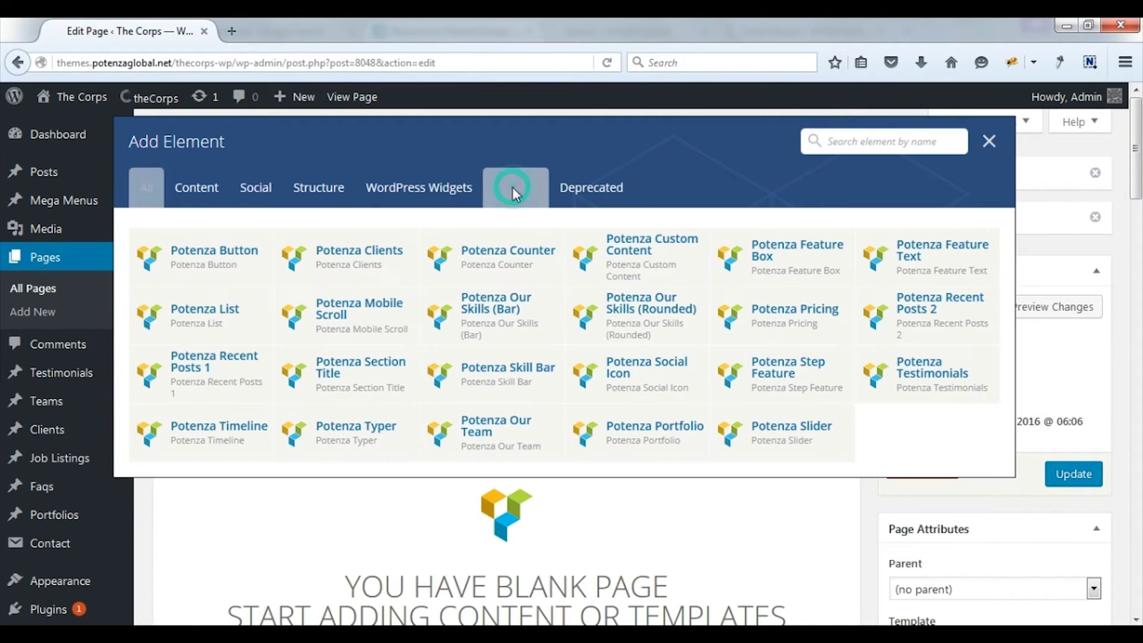
click(332, 304)
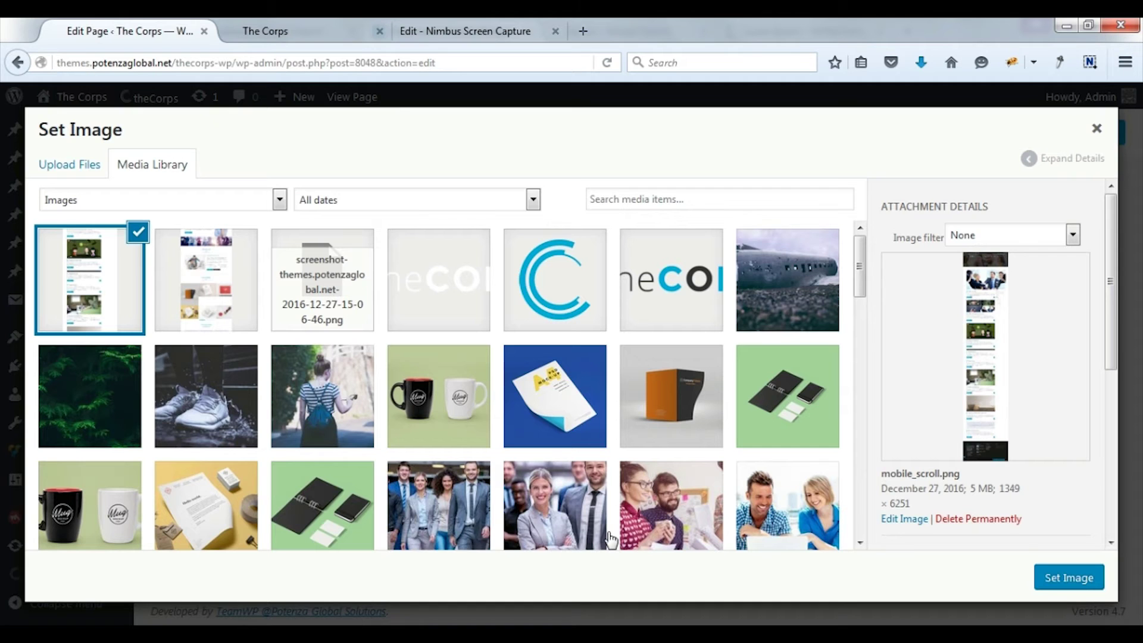
click(1086, 582)
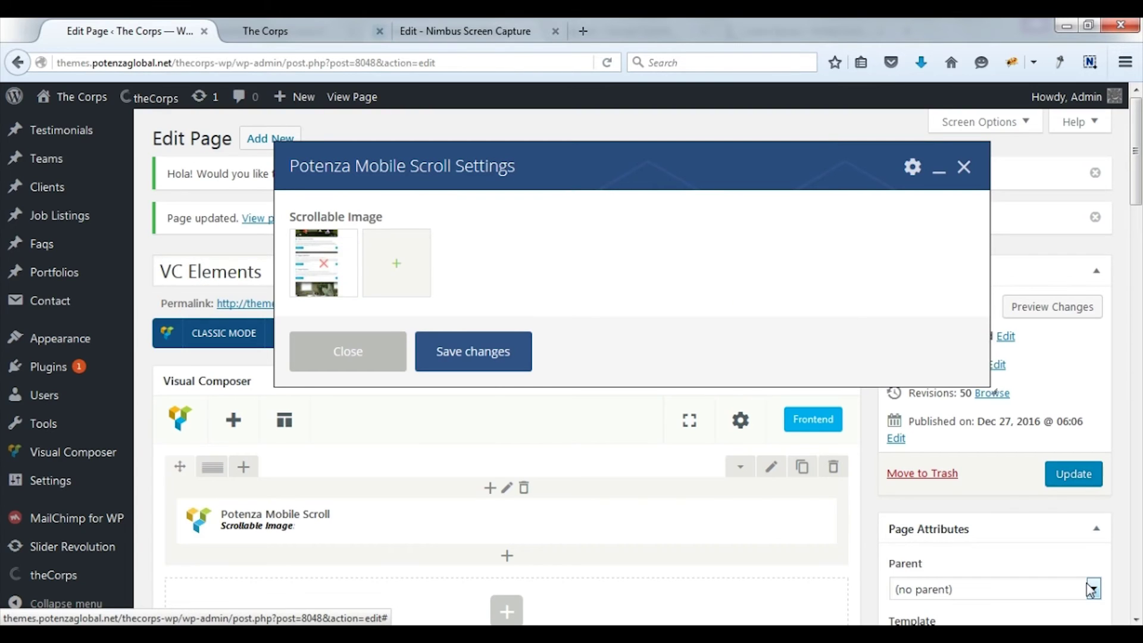
click(450, 355)
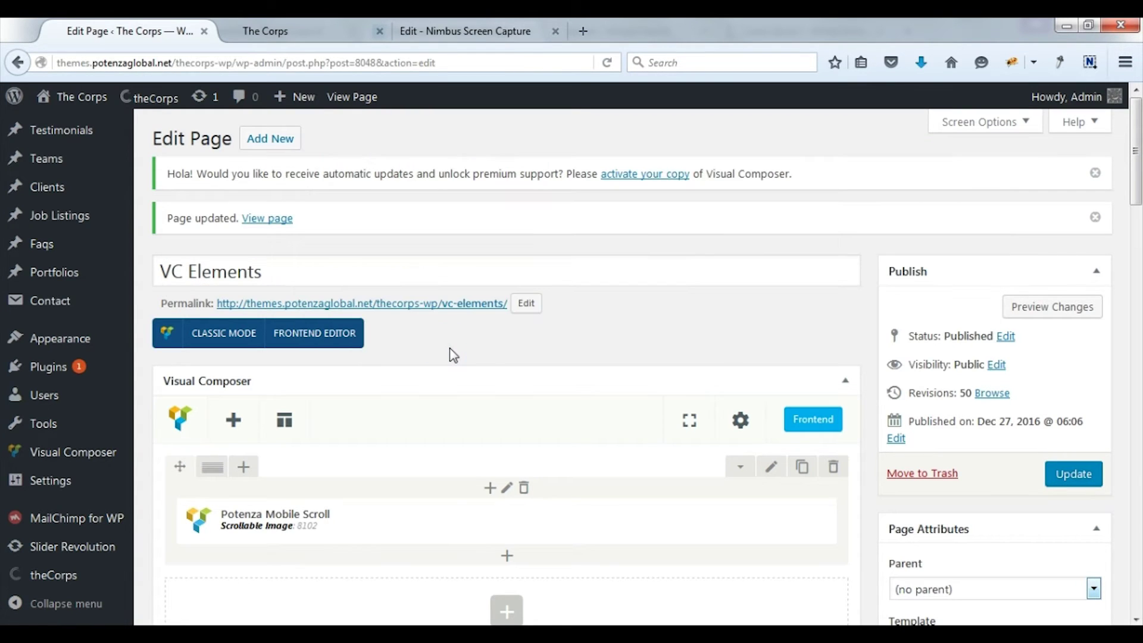
Step: Update the page and check the mobile scroll element on the published page in a separate tab
click(1083, 483)
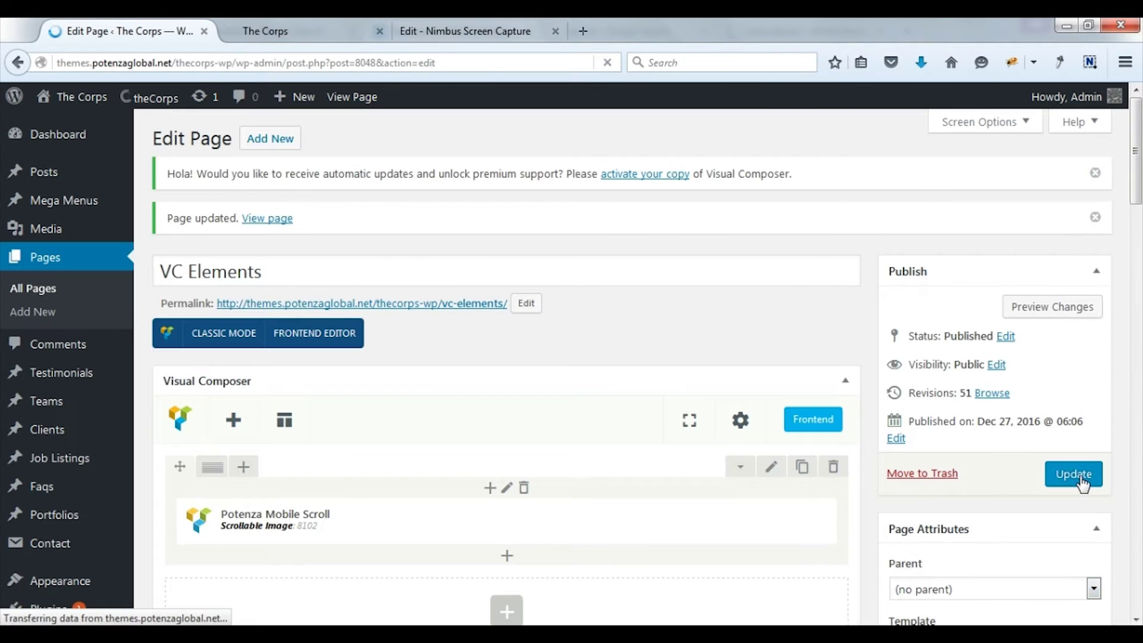
middle_click(362, 303)
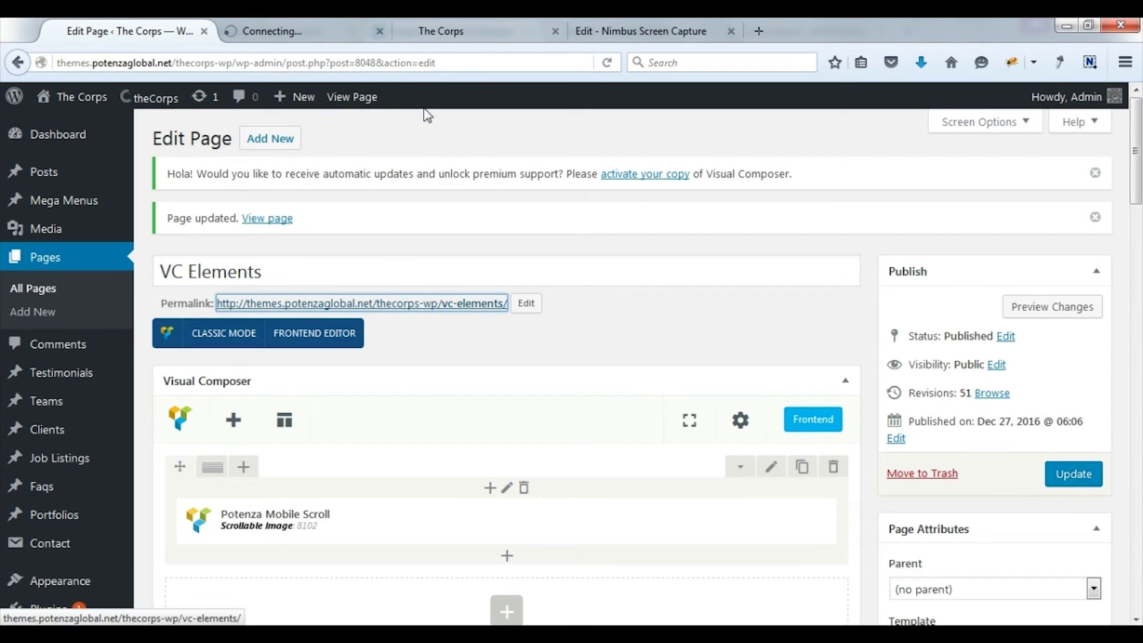
click(554, 32)
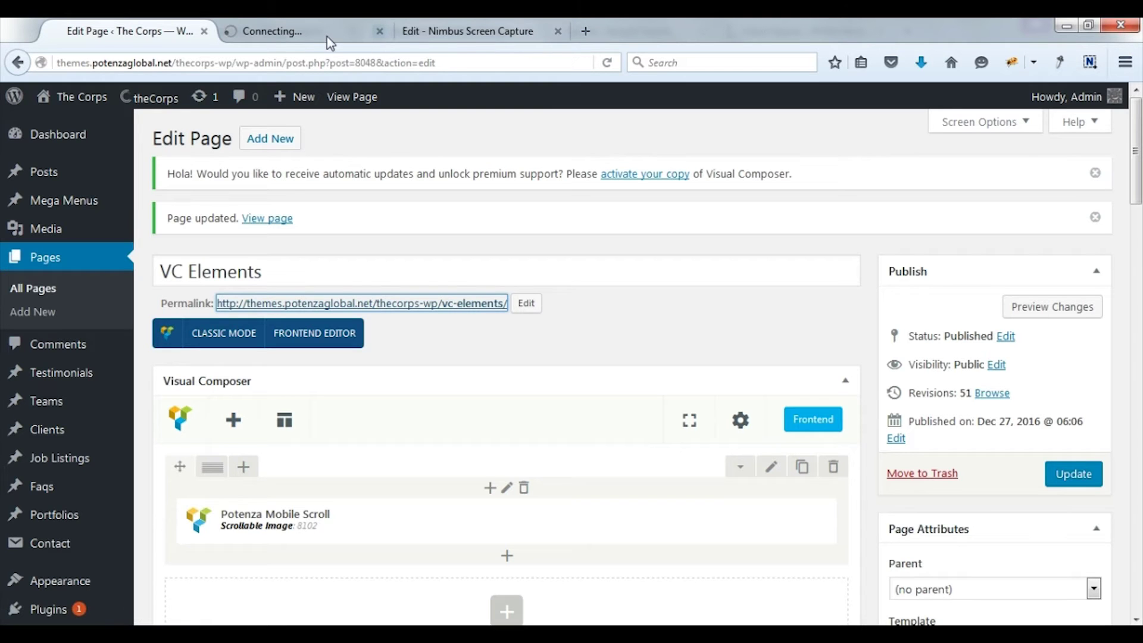
click(324, 36)
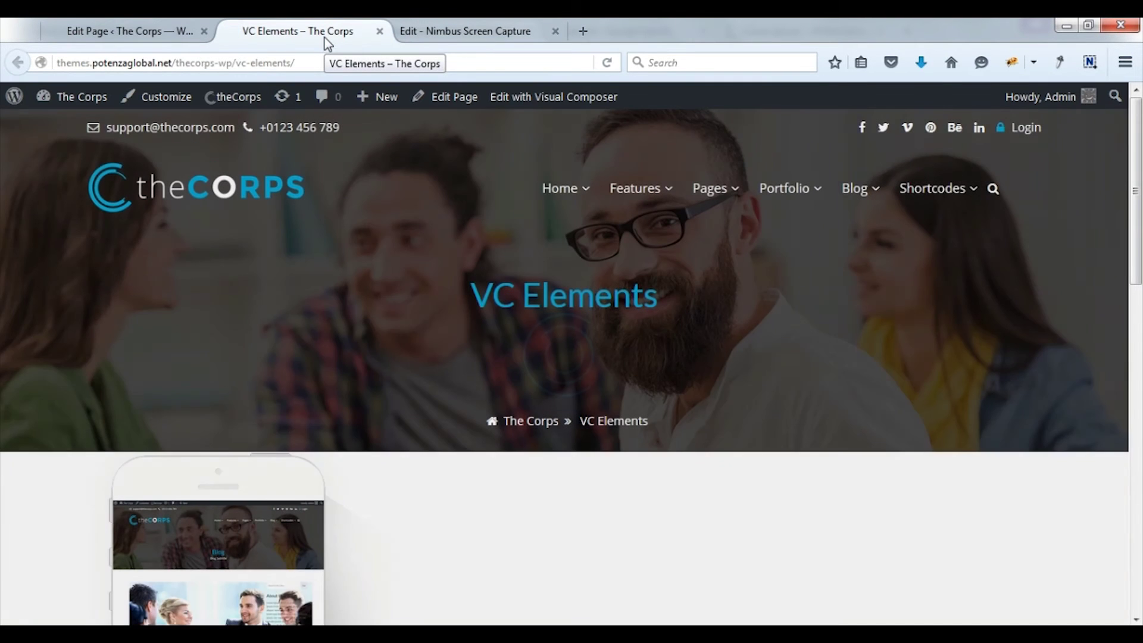
scroll(268, 249, down, 5)
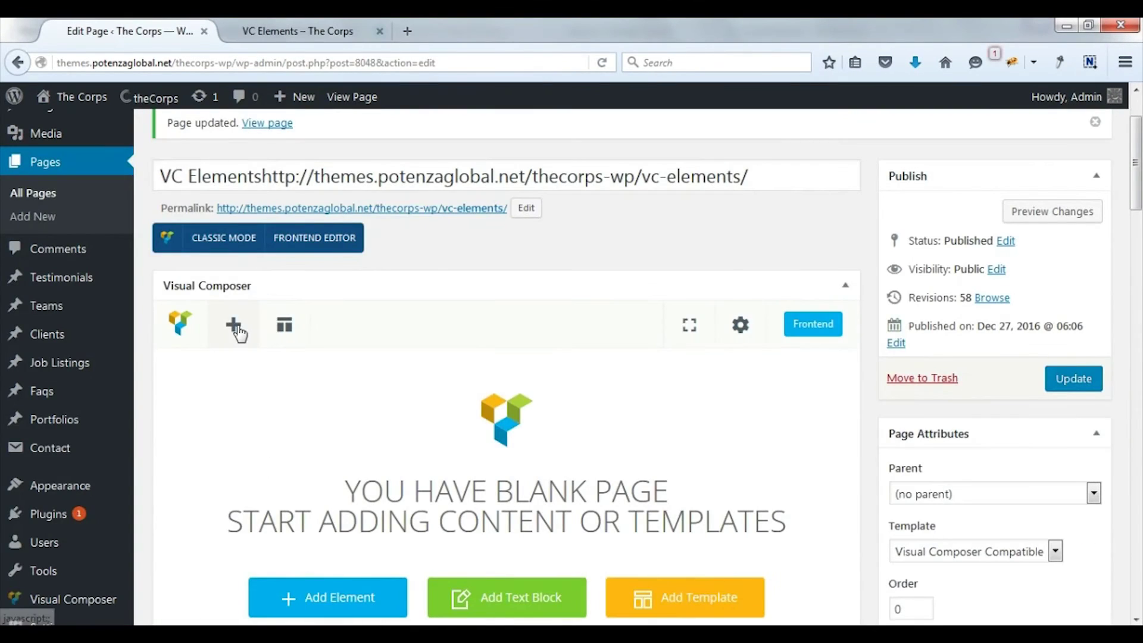
Step: Add a Potenza Our Skills (Rounded) element to the blank page and set its circle color to blue #1f94c6
click(233, 324)
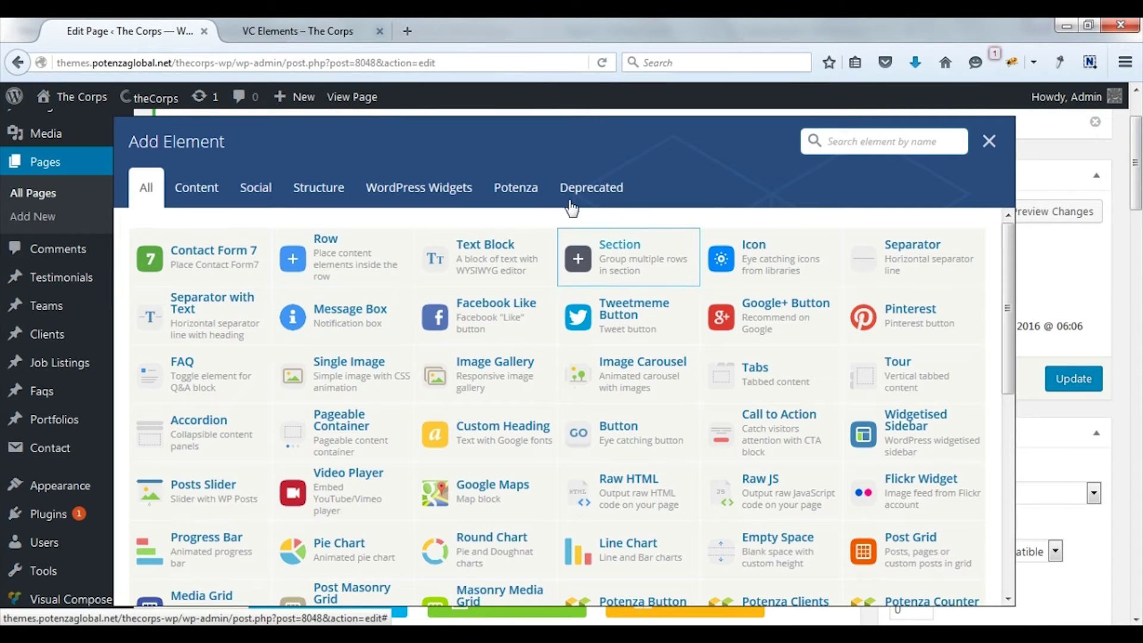
click(527, 190)
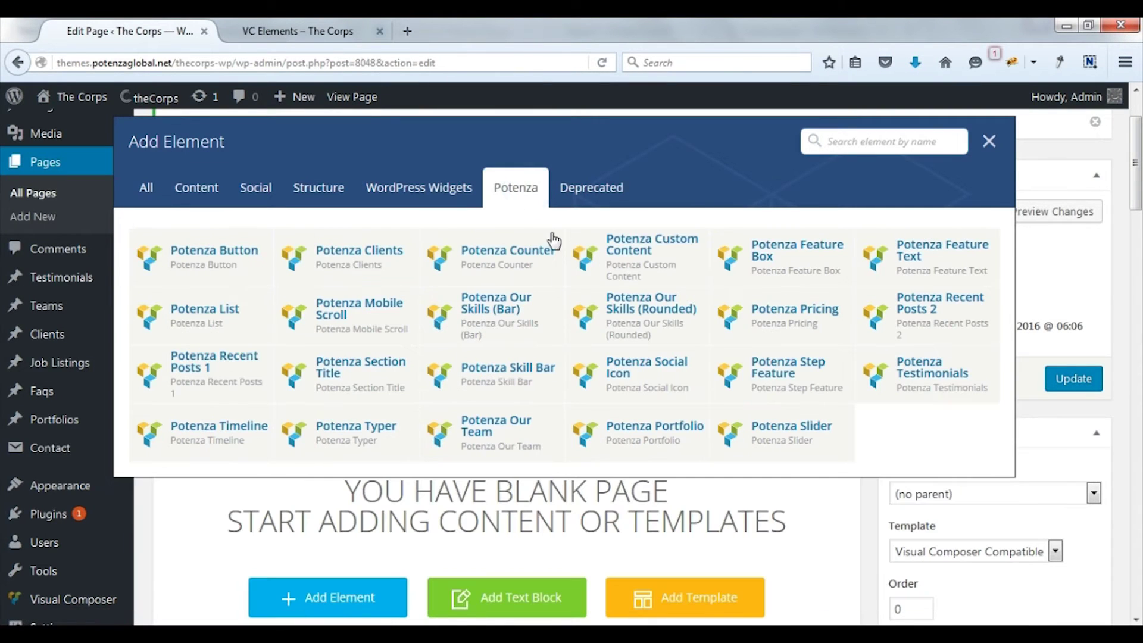
click(659, 322)
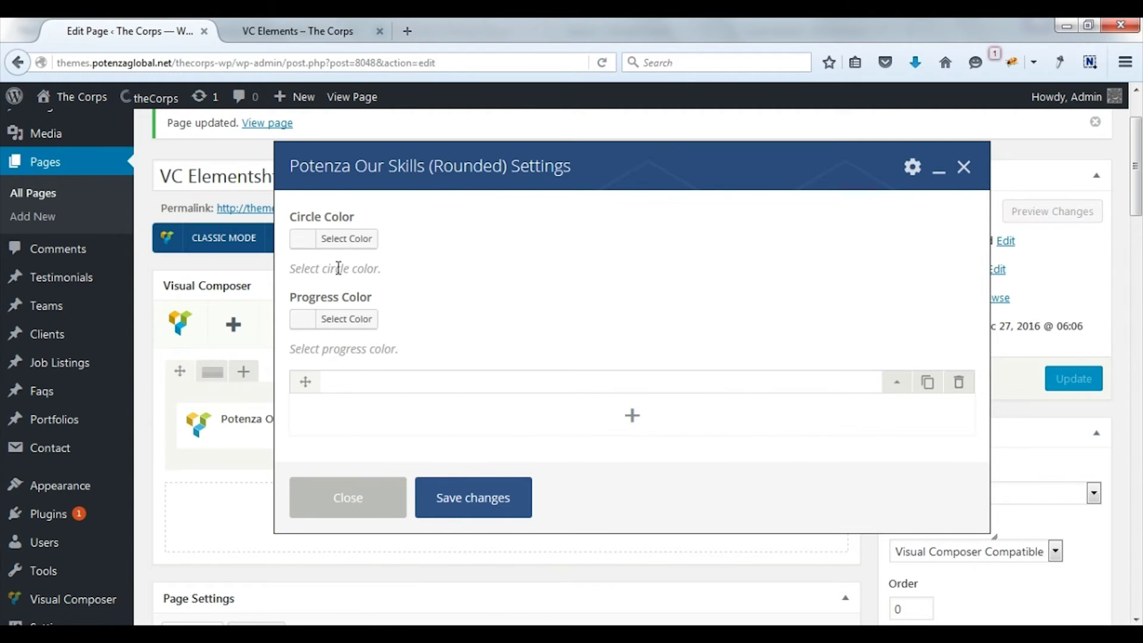
click(307, 243)
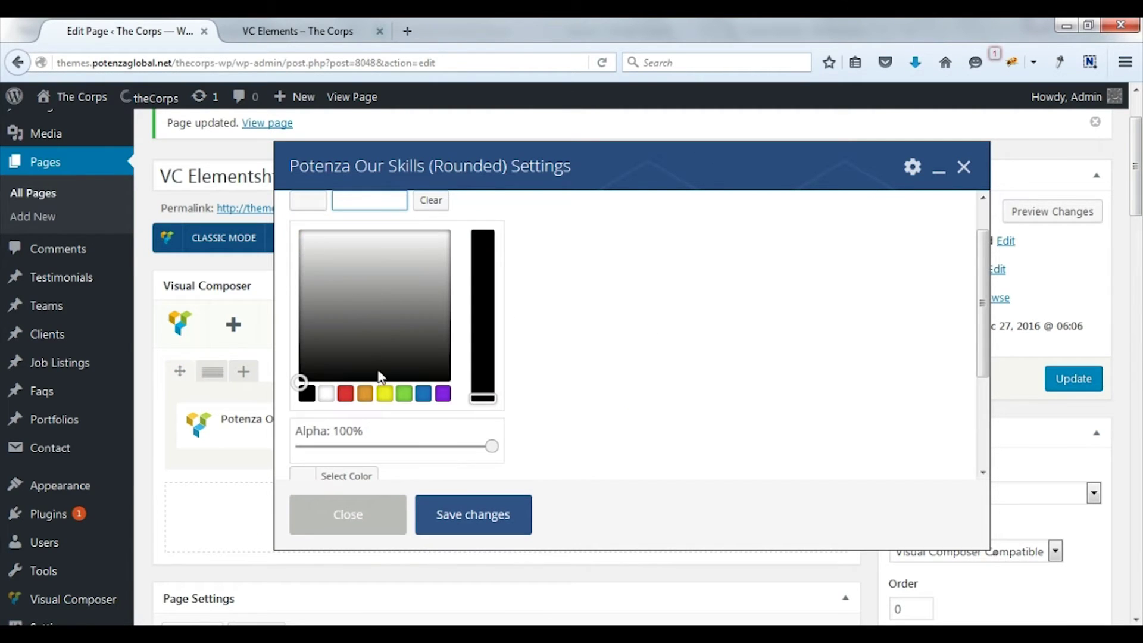
click(424, 394)
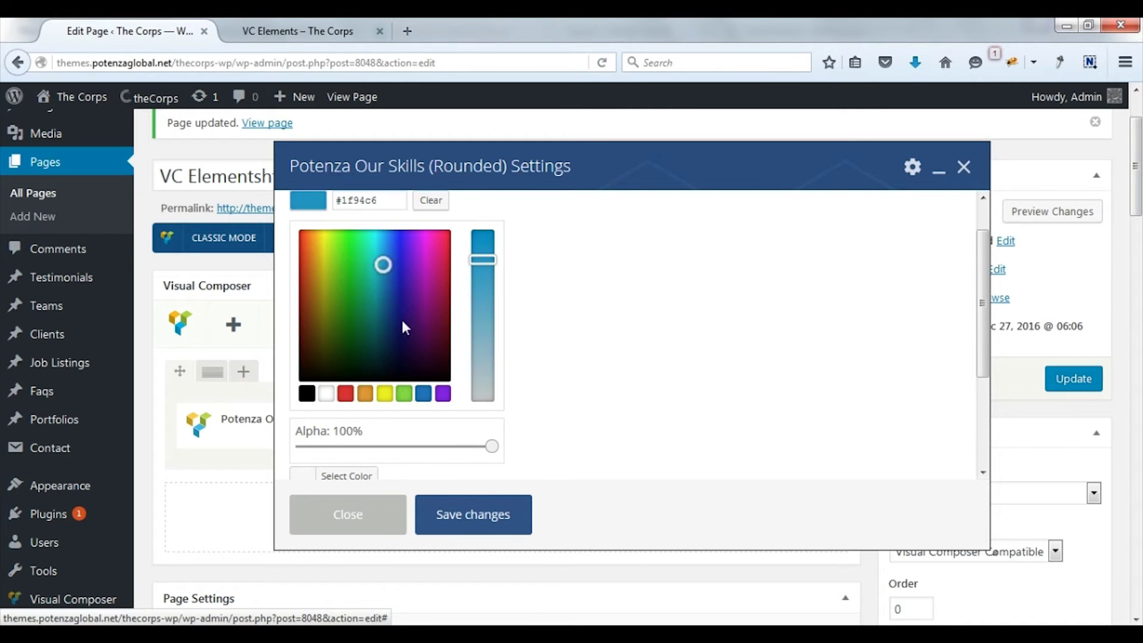
Step: Set the progress color of the rounded skills element to orange #dd9933
click(302, 321)
click(302, 320)
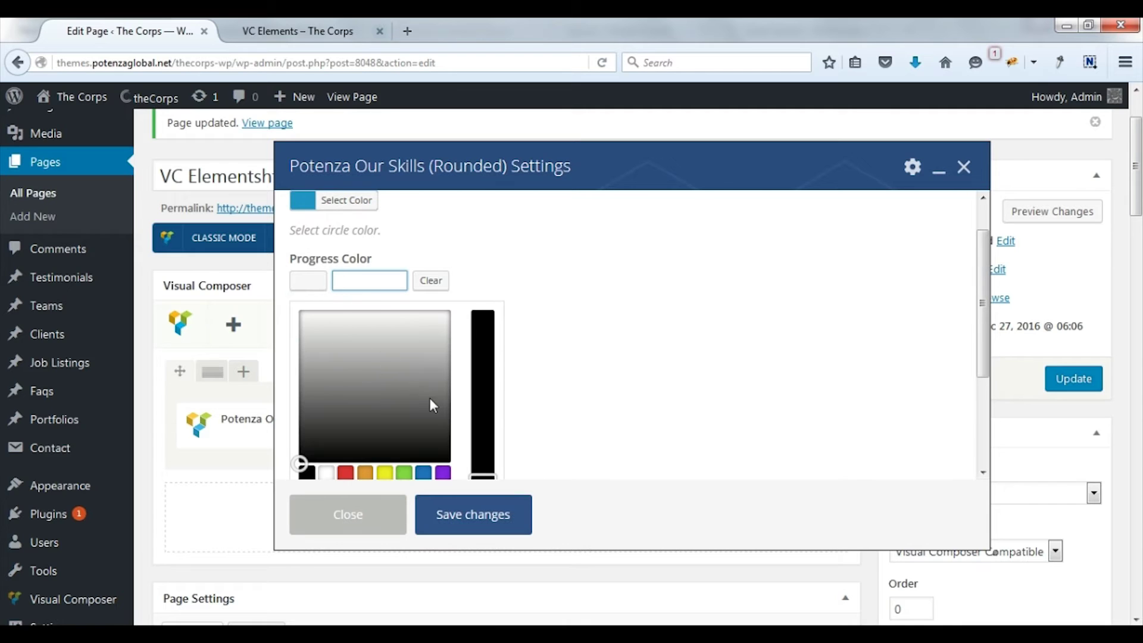
click(366, 473)
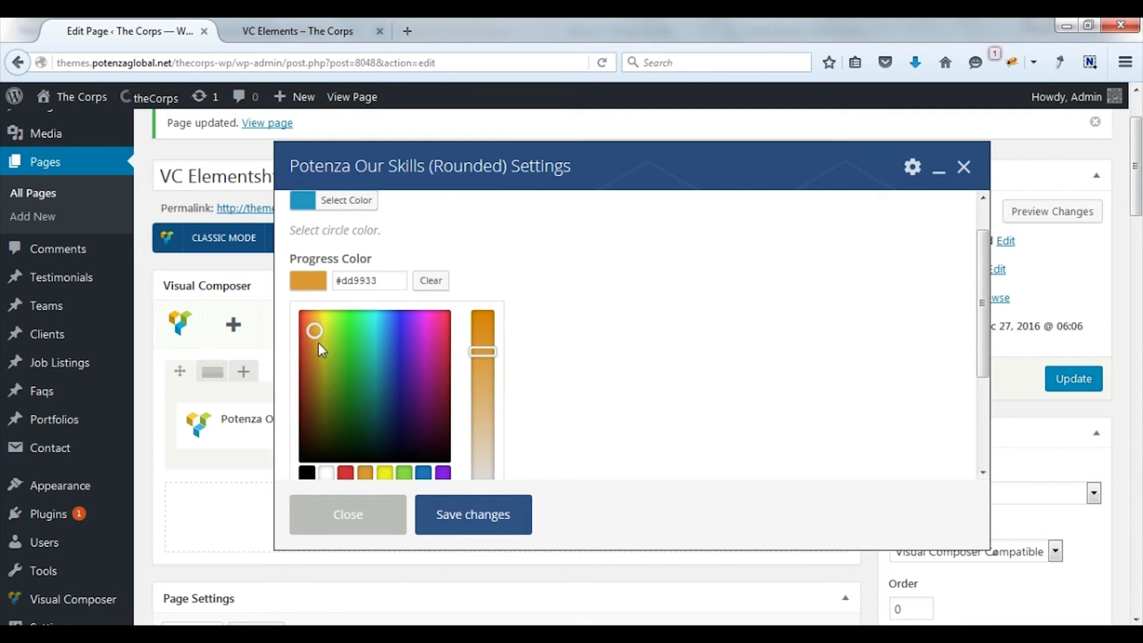
click(558, 432)
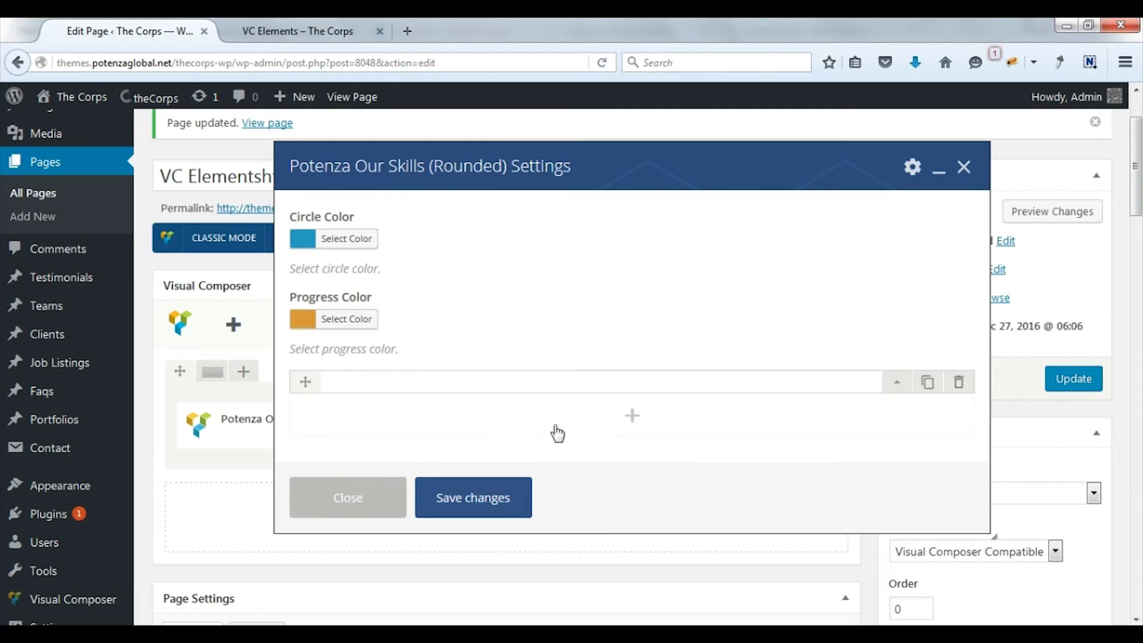
Step: Add three skill entries, PHP at 90%, Wordpress at 85% and magento at 80%, and save the rounded skills settings
click(897, 387)
click(654, 444)
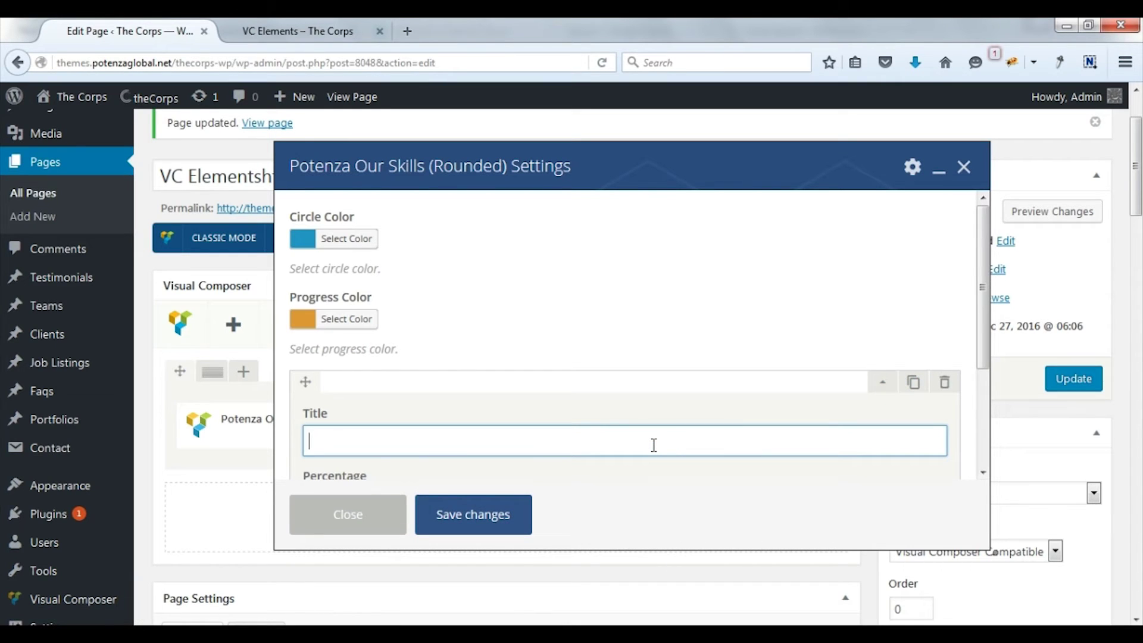
scroll(654, 444, down, 3)
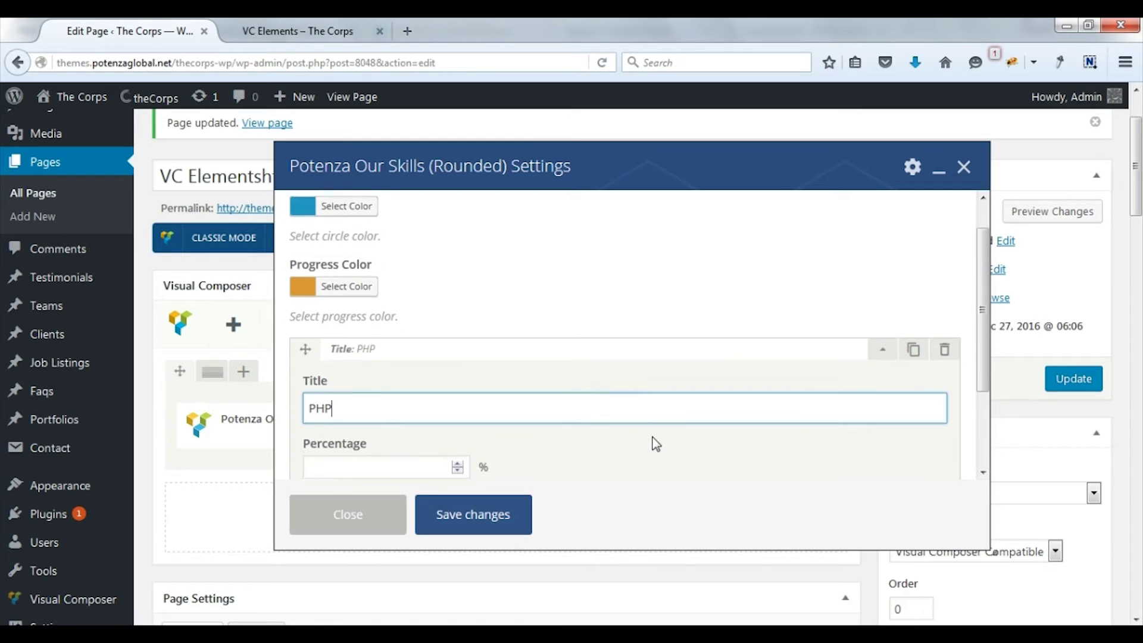
click(444, 396)
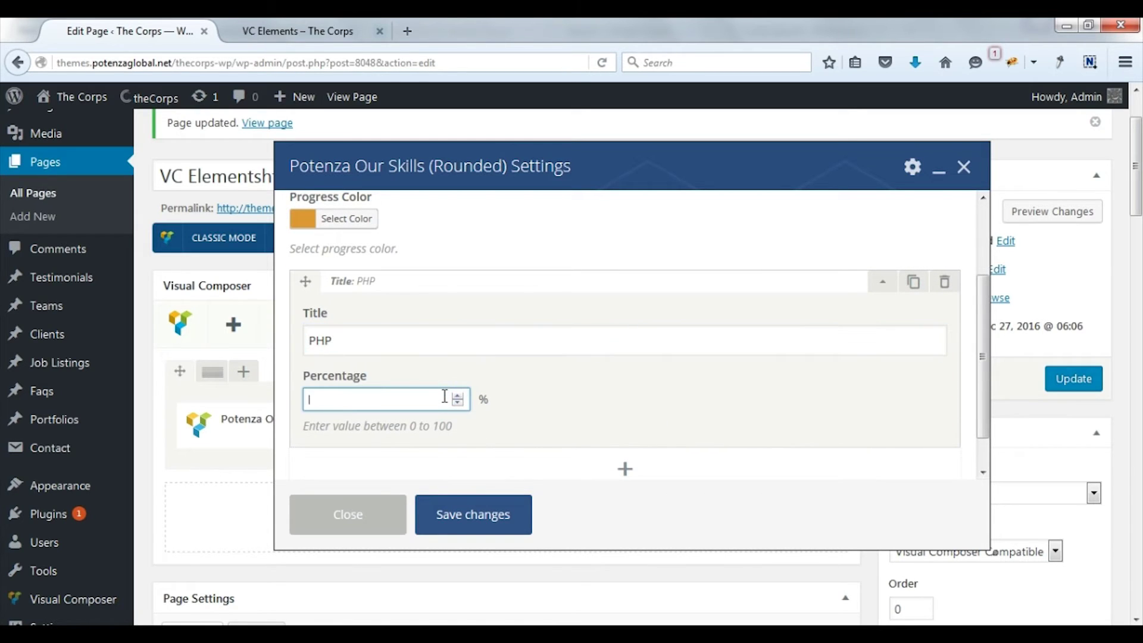
click(625, 471)
click(445, 325)
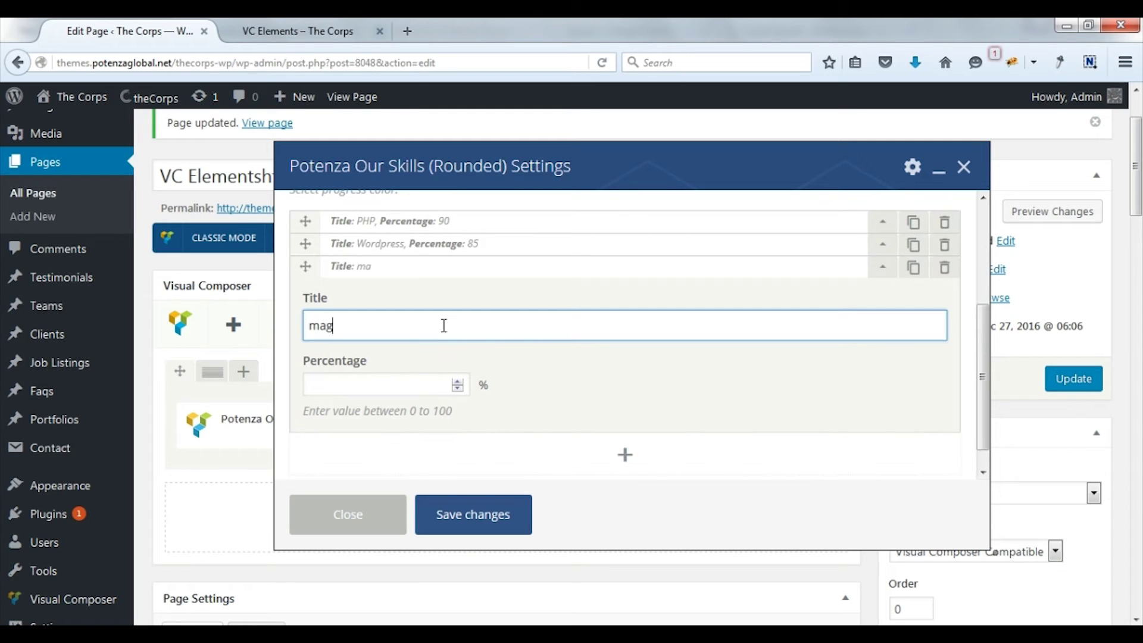
click(435, 380)
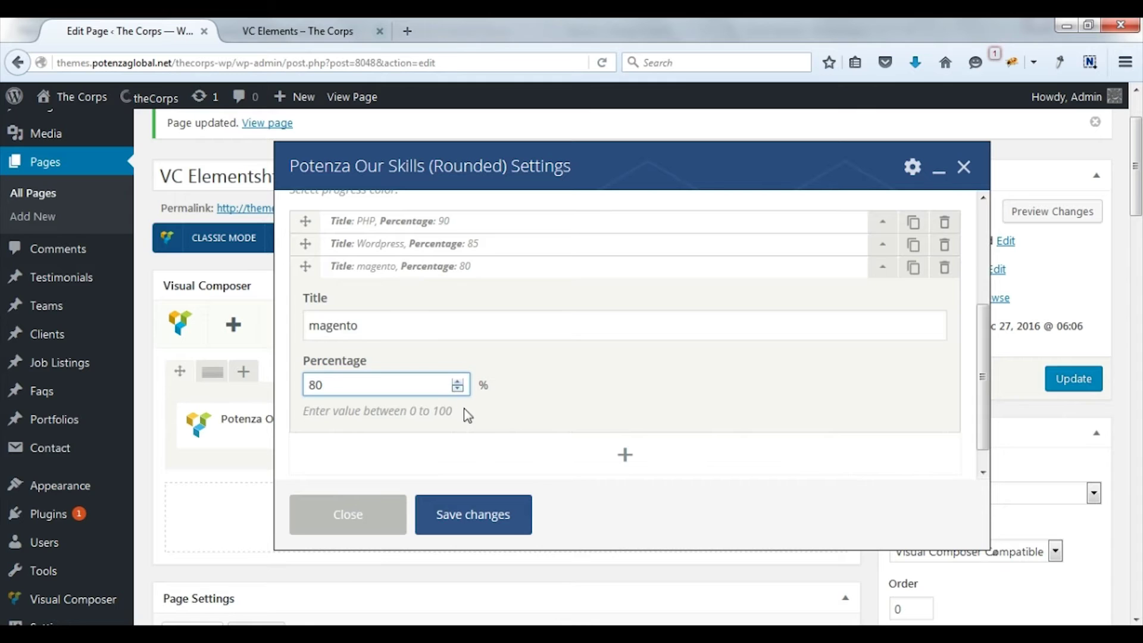
scroll(521, 462, down, 1)
click(500, 514)
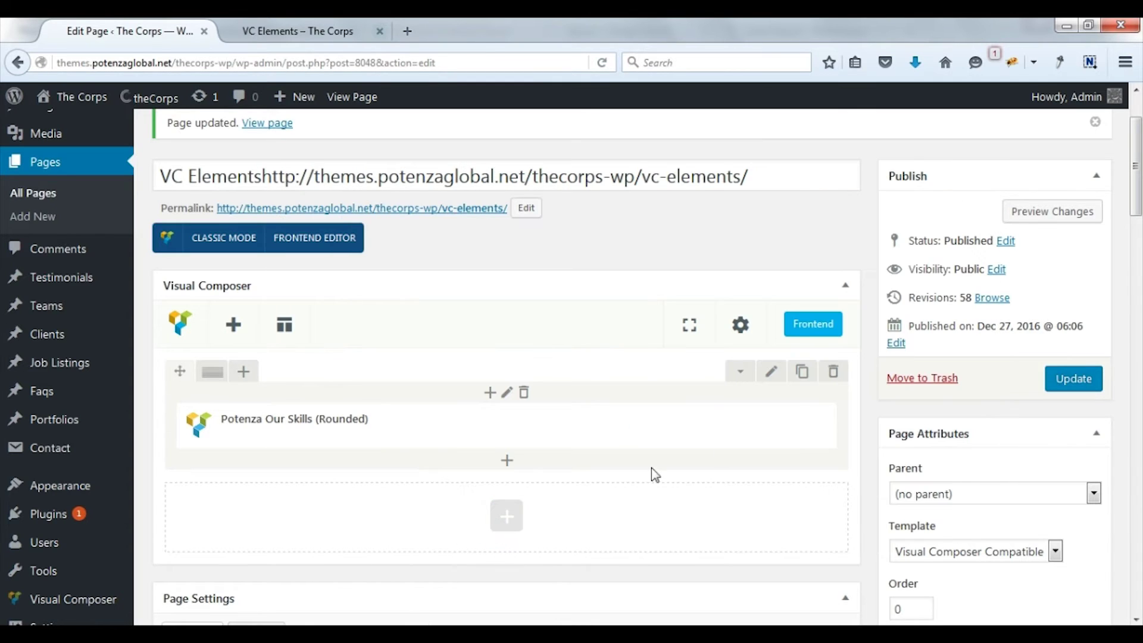
Step: Update the page and check the rounded skills element on the published page in a separate tab
click(1059, 381)
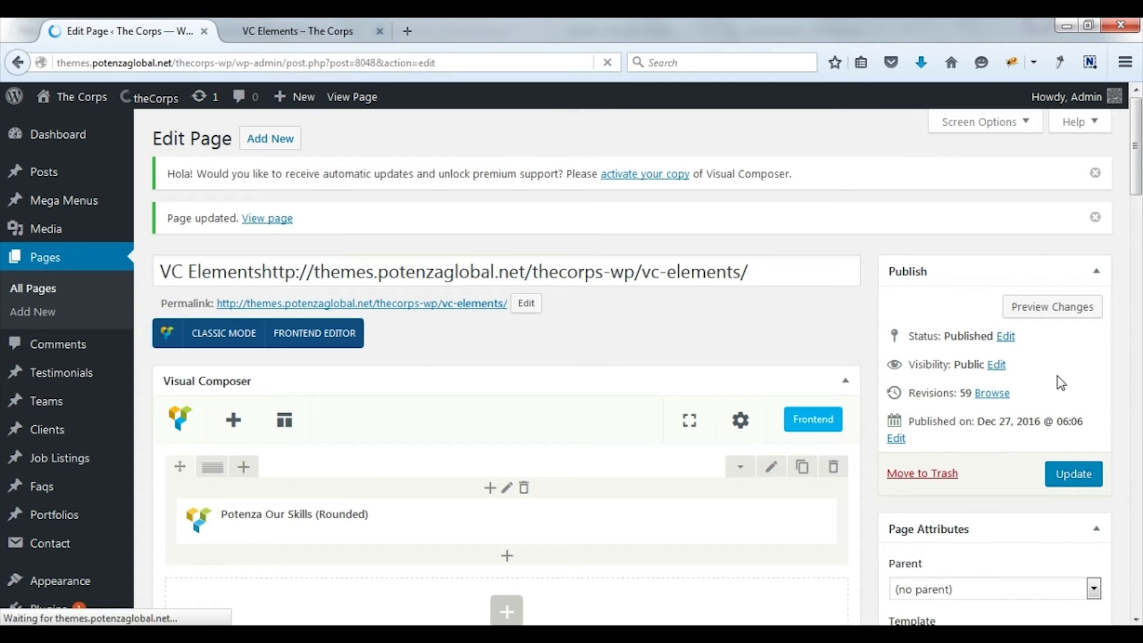
ctrl+click(449, 310)
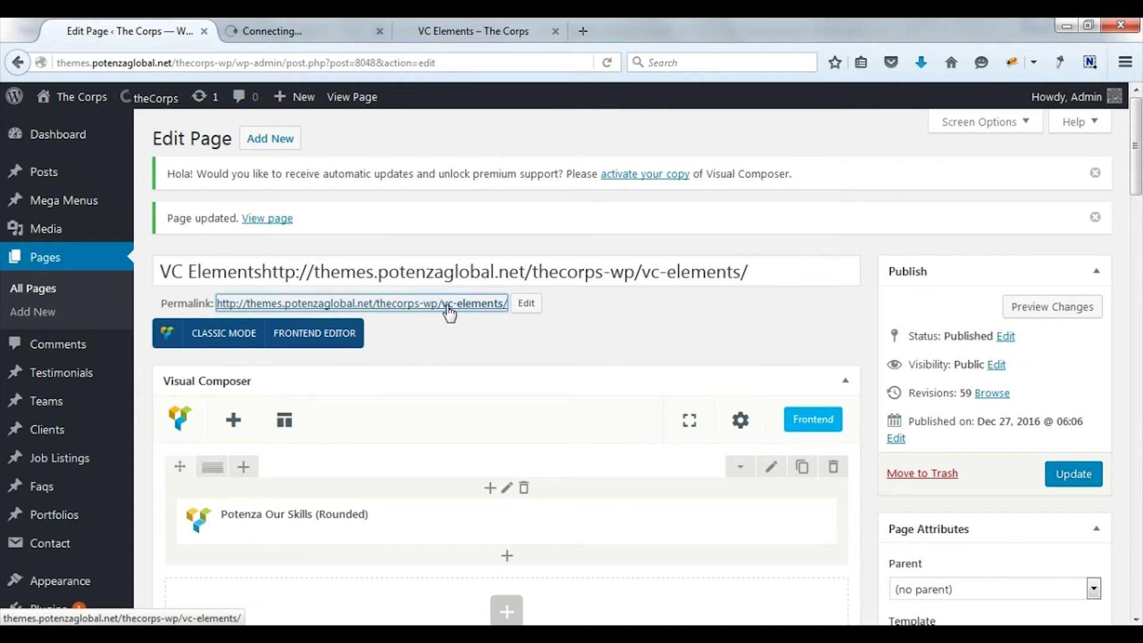
click(351, 32)
scroll(587, 513, up, 2)
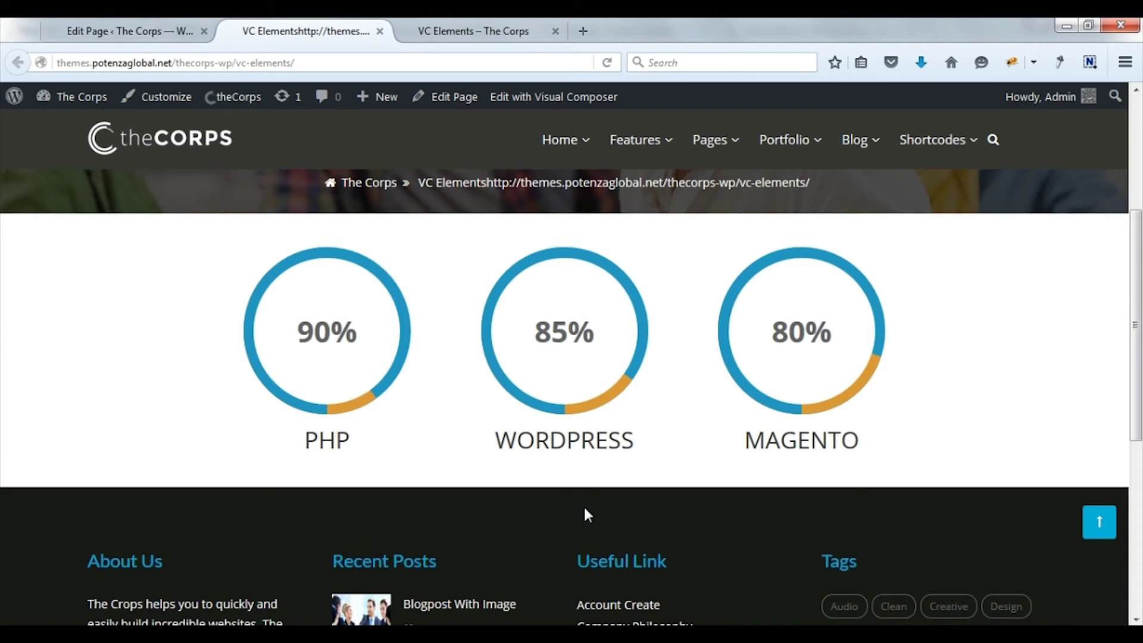
Step: Add a Potenza Our Team element to the blank page with Style 1 and 4 members, and save the settings
key(ctrl+shift+Tab)
click(235, 237)
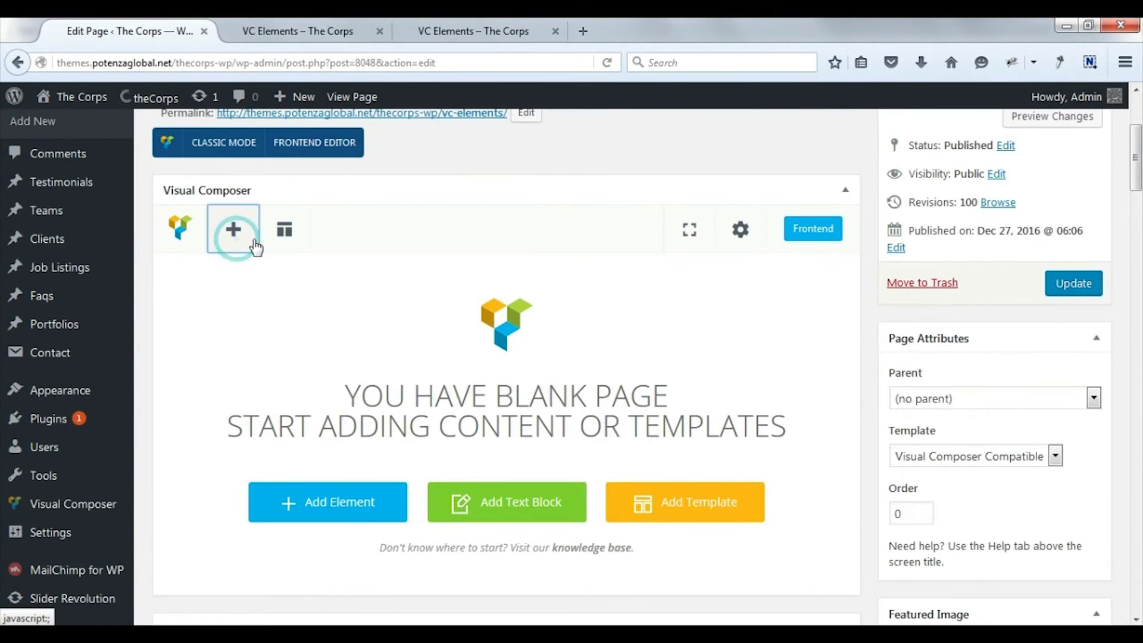
click(517, 188)
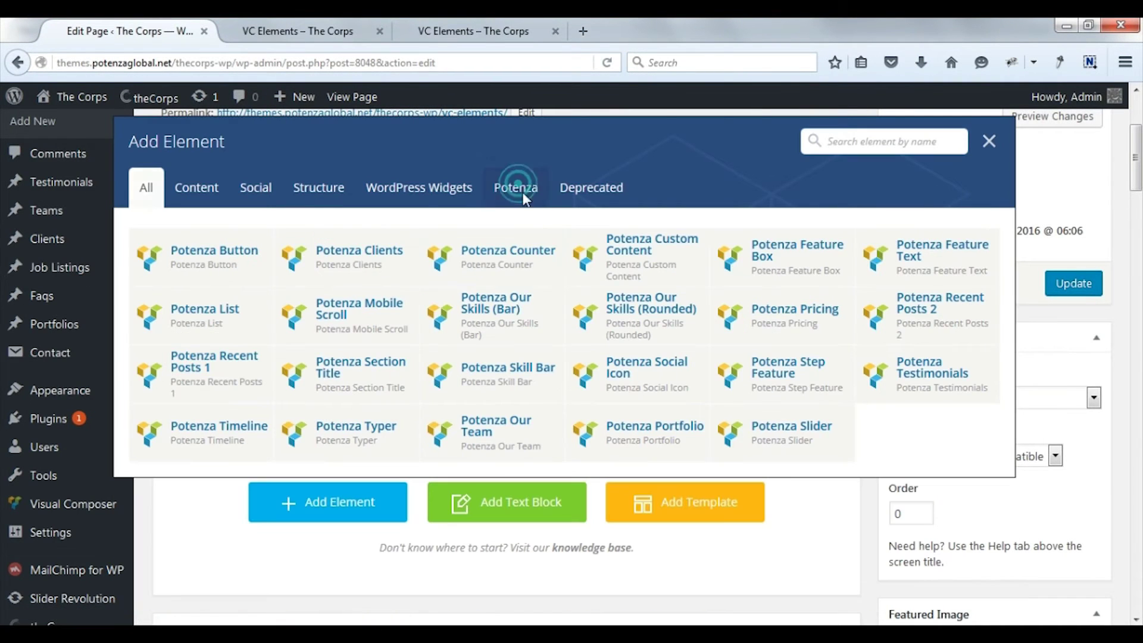
click(517, 447)
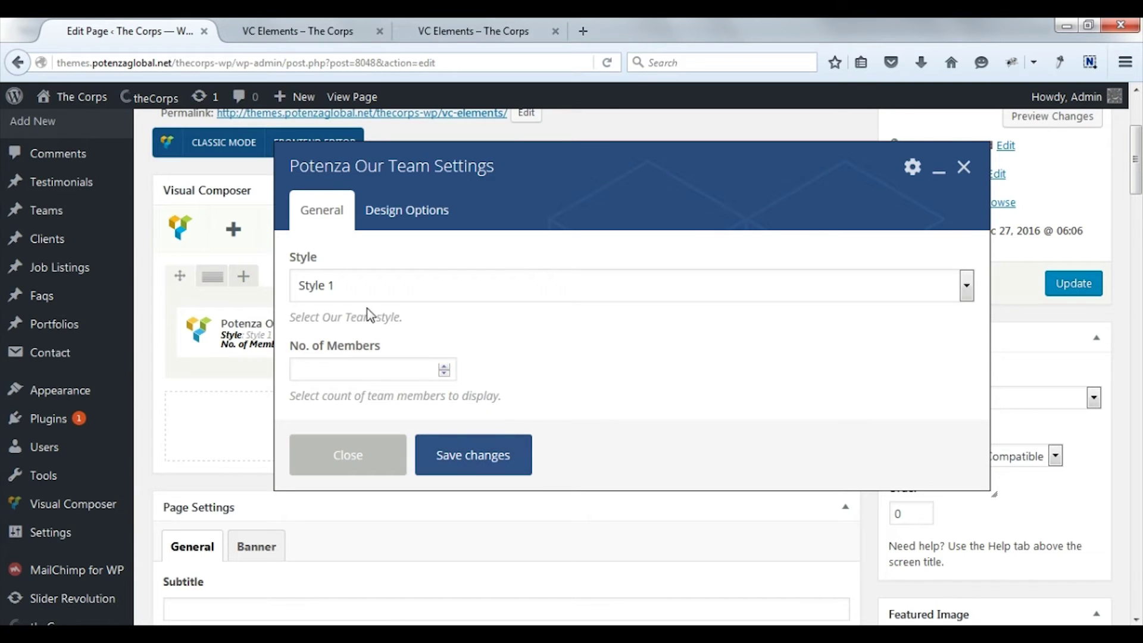
click(373, 298)
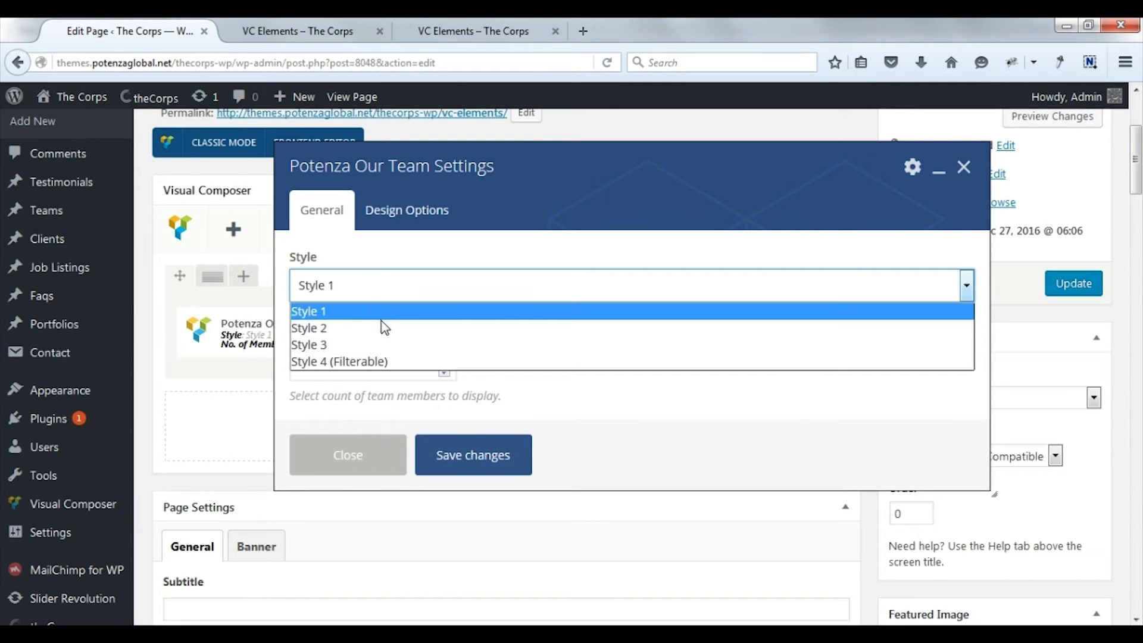
click(365, 316)
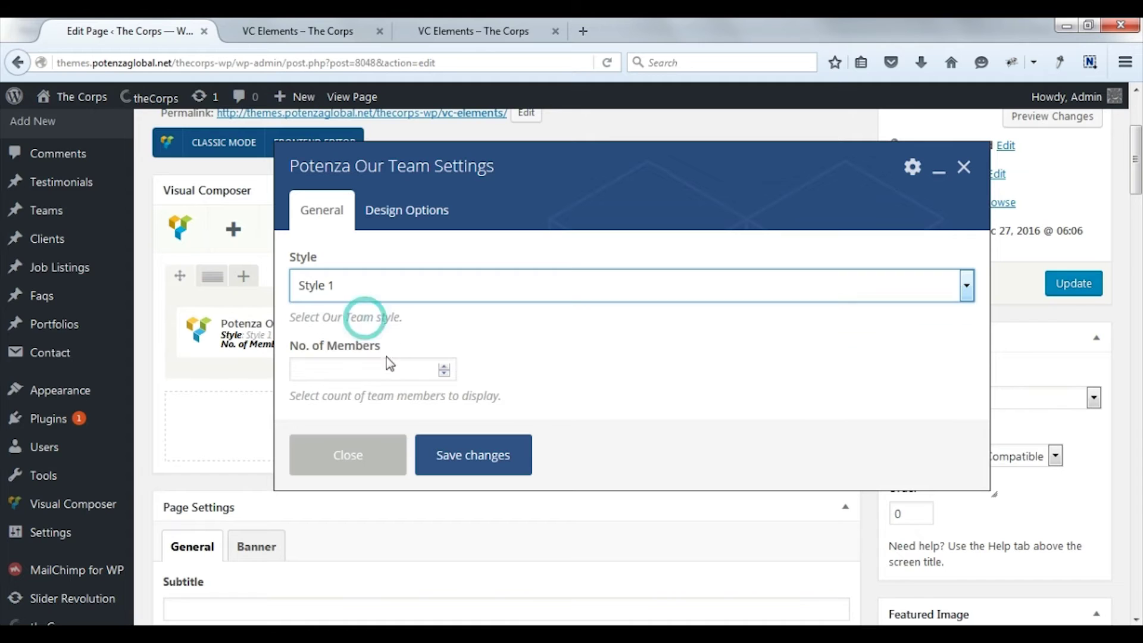
click(443, 365)
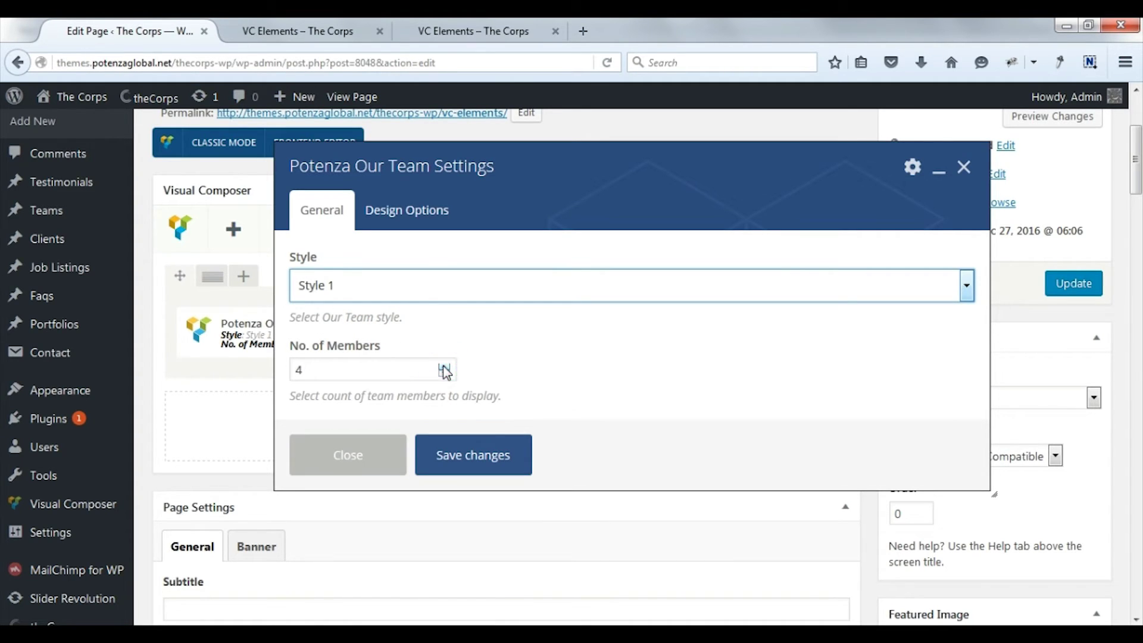
click(481, 445)
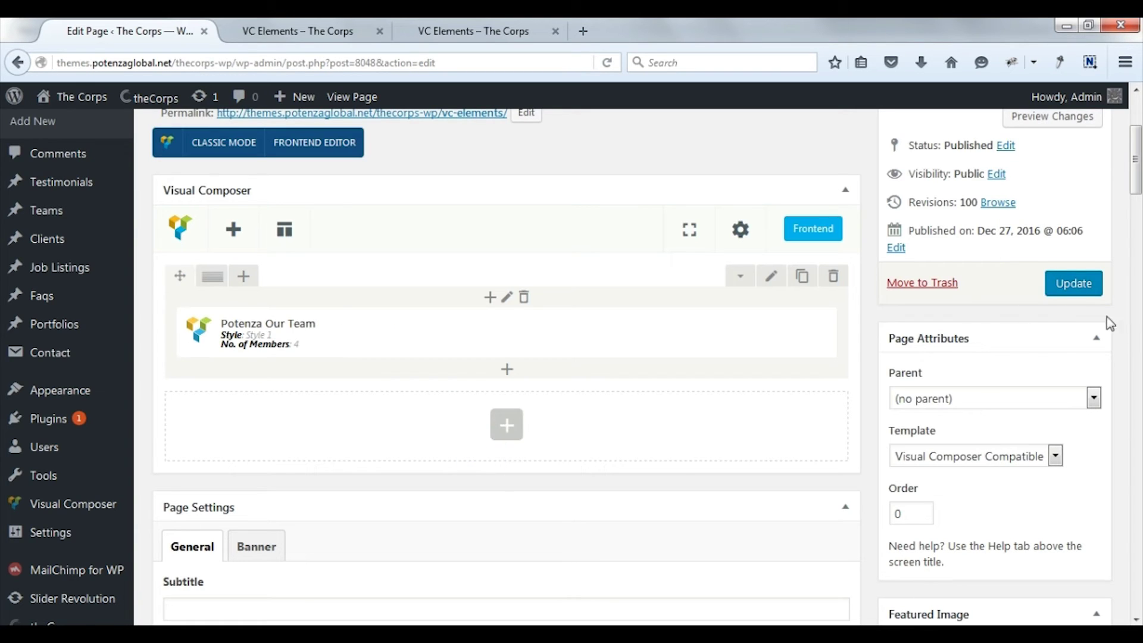
Step: Update the page and check the Style 1 team members on the published page in a separate tab
click(1069, 288)
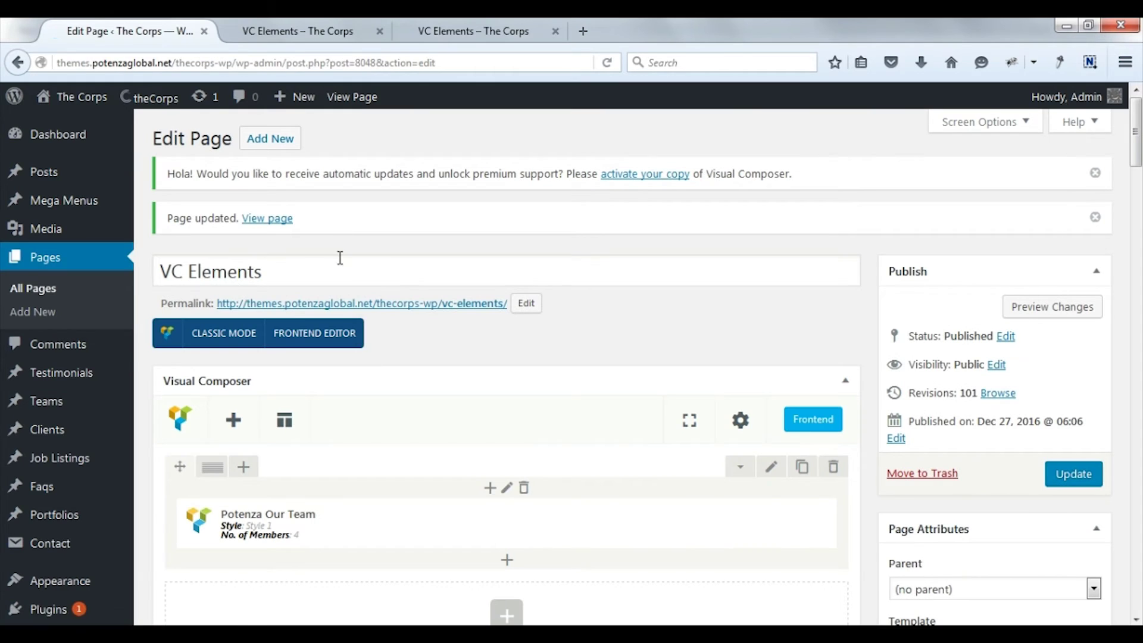
middle_click(361, 305)
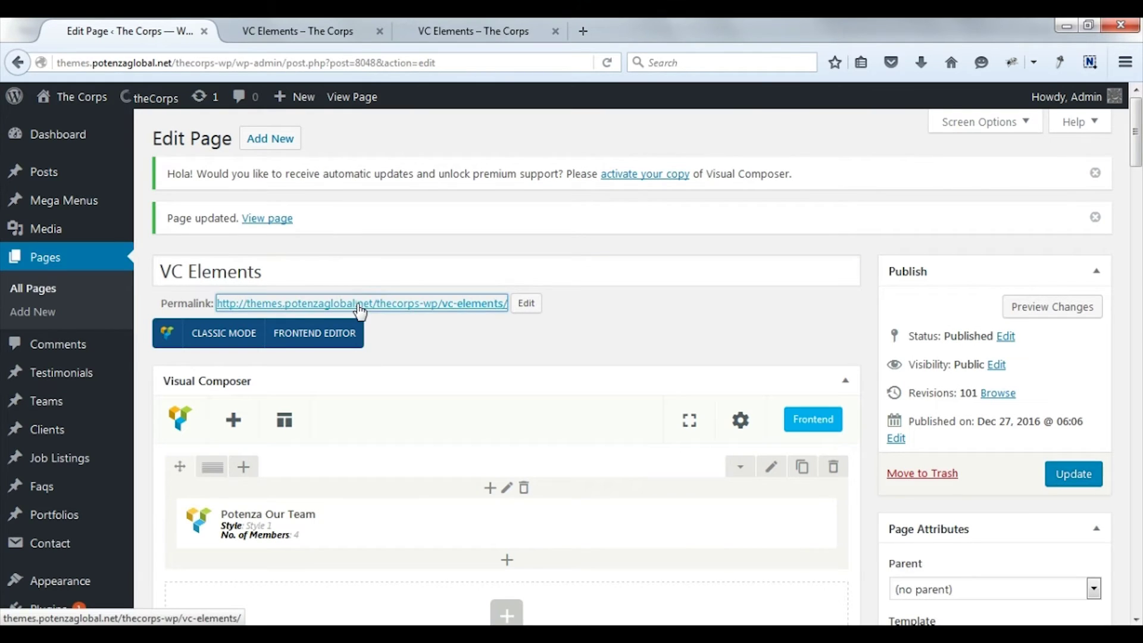
click(286, 28)
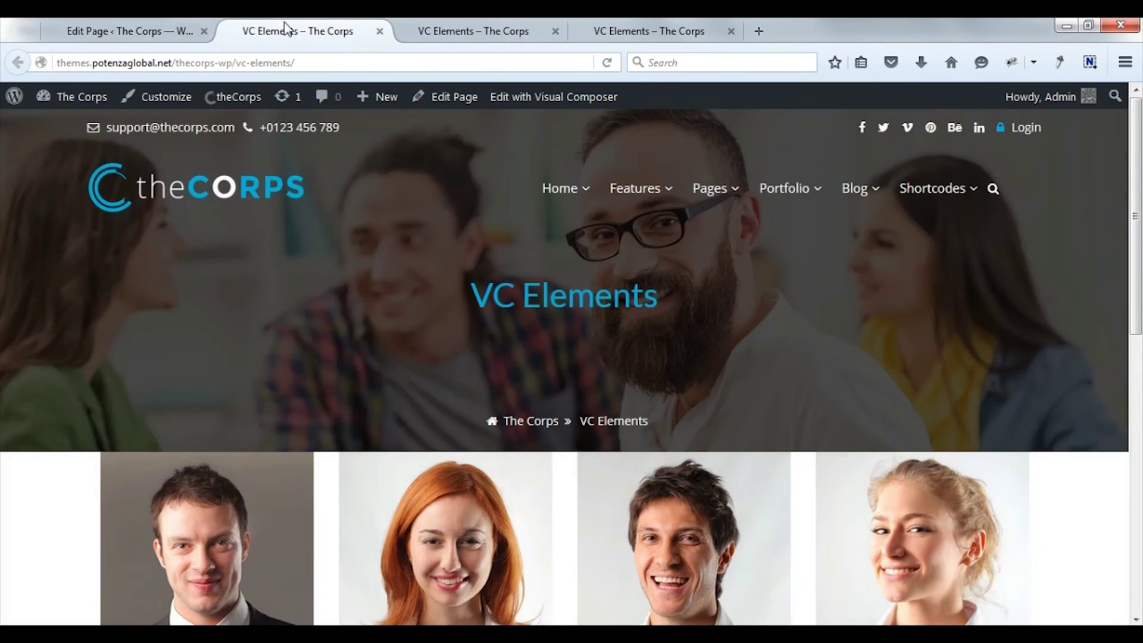
scroll(301, 243, down, 3)
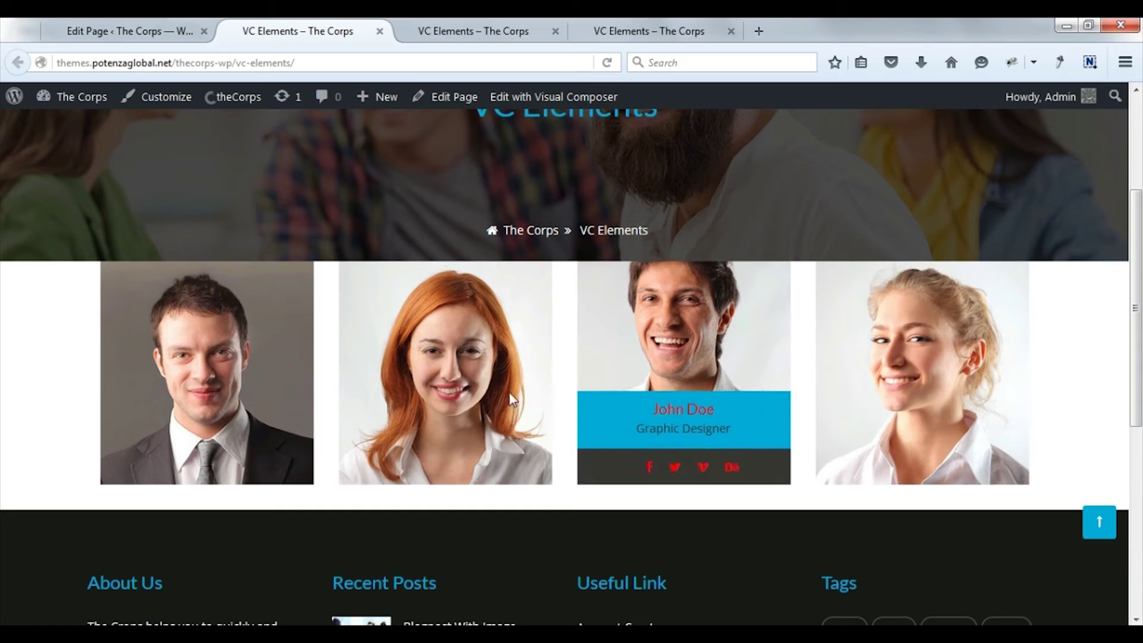
Step: Change the Potenza Our Team element to Style 2 and save its settings
click(182, 37)
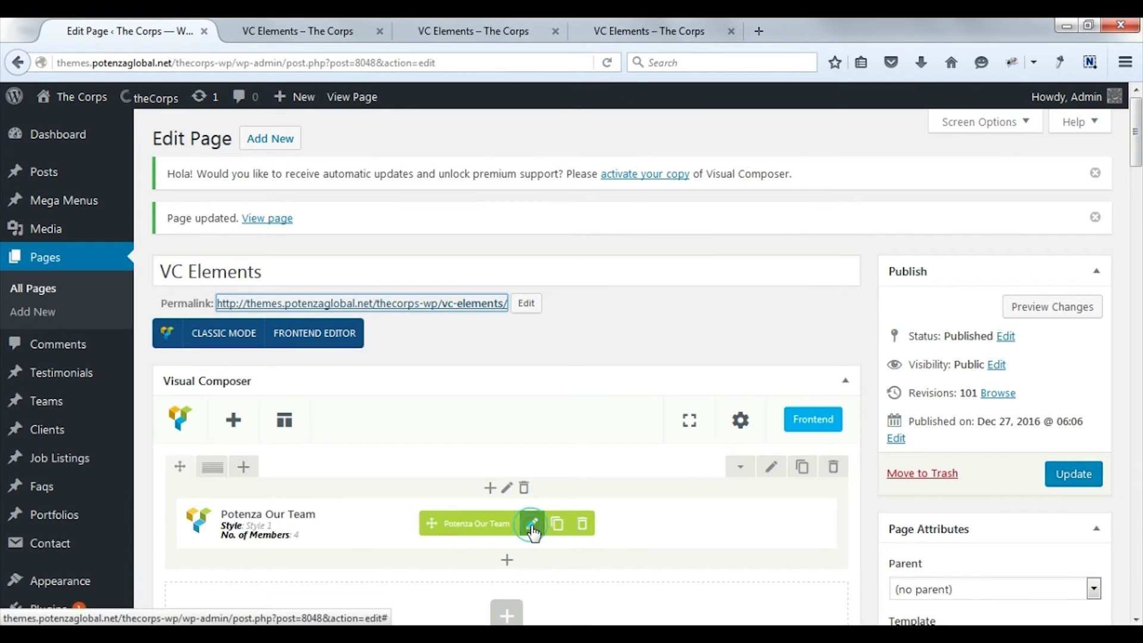
click(533, 525)
click(464, 290)
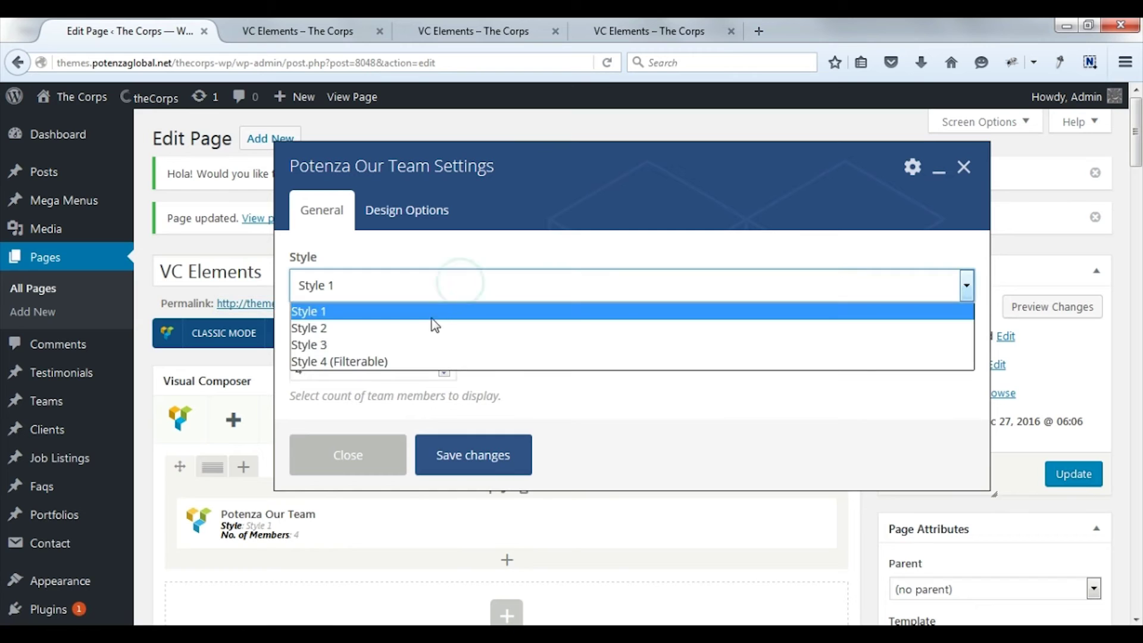
click(429, 327)
click(452, 459)
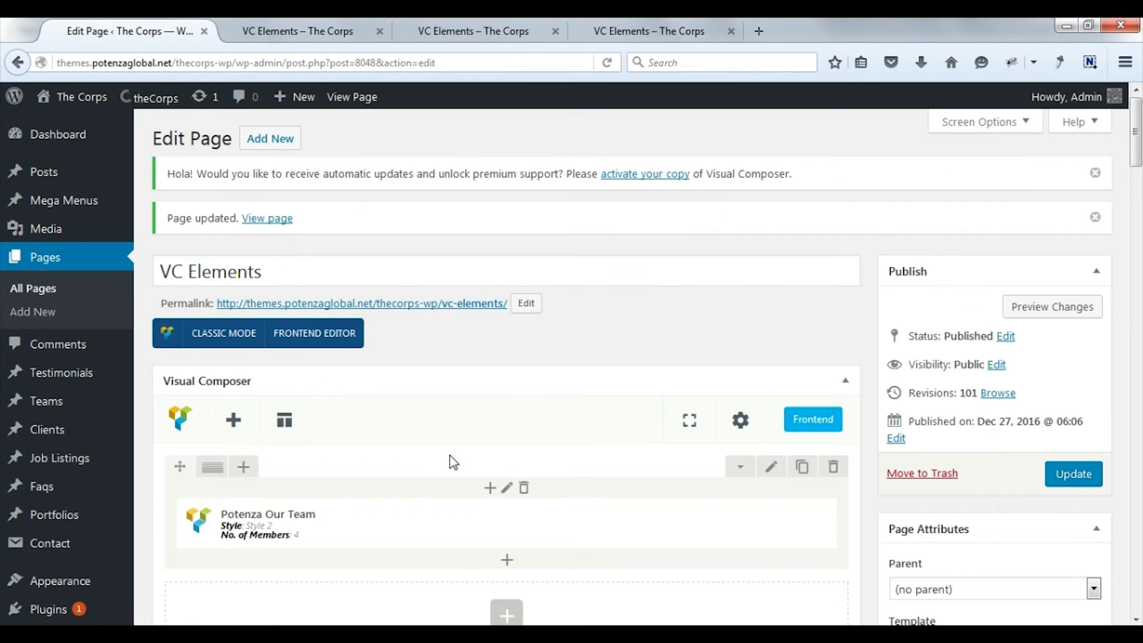
Step: Update the page and reload its published version to check the Style 2 team members
click(1064, 482)
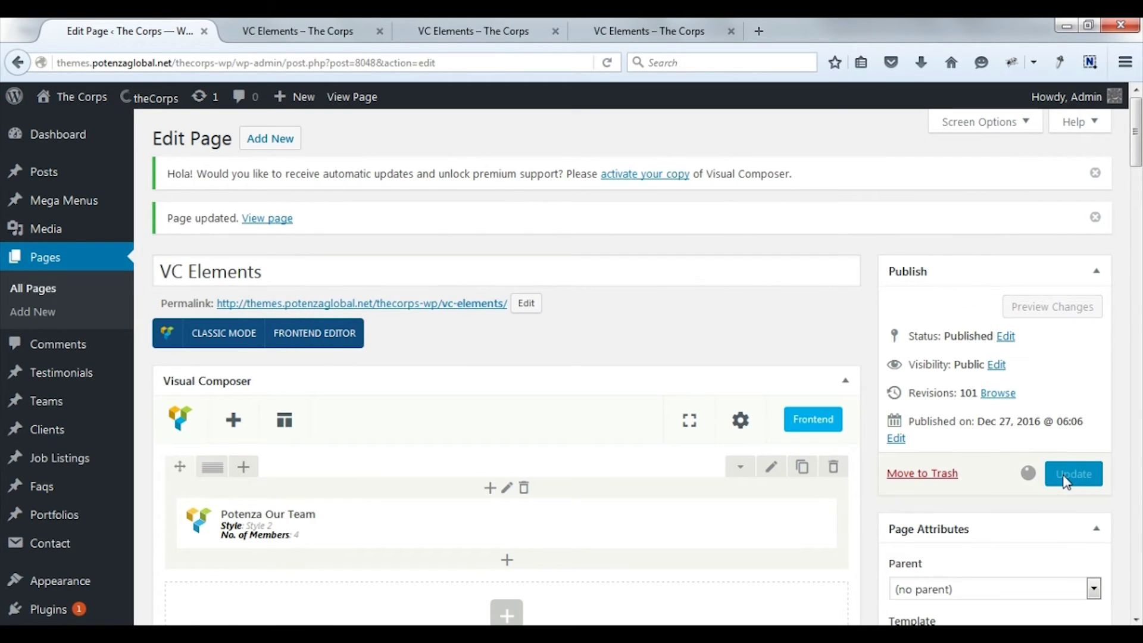
click(347, 32)
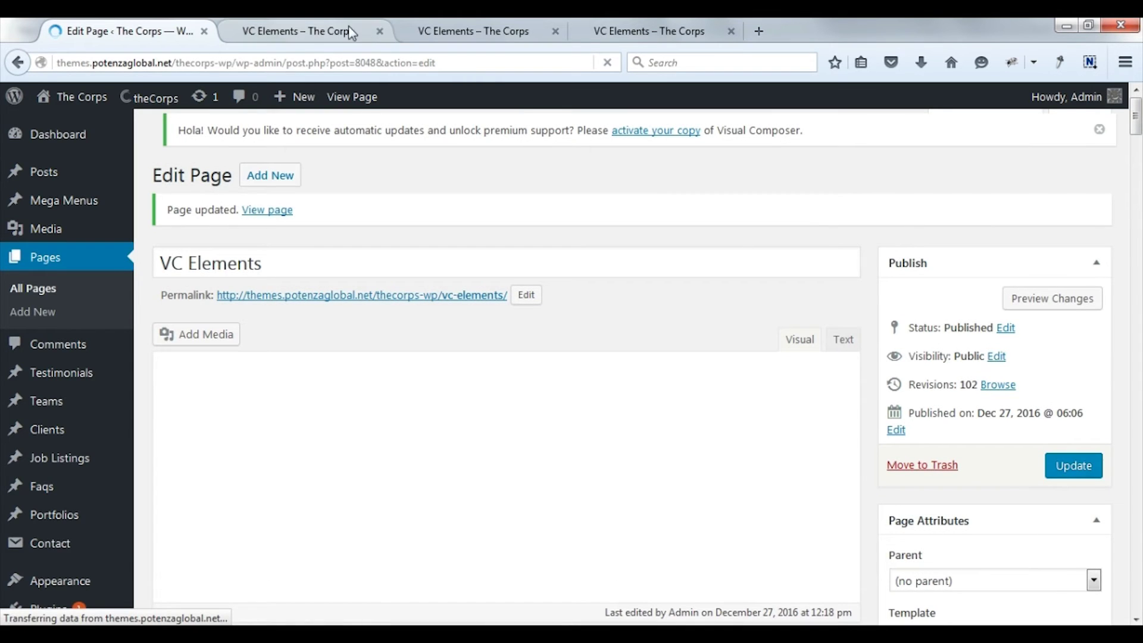
click(356, 60)
key(Return)
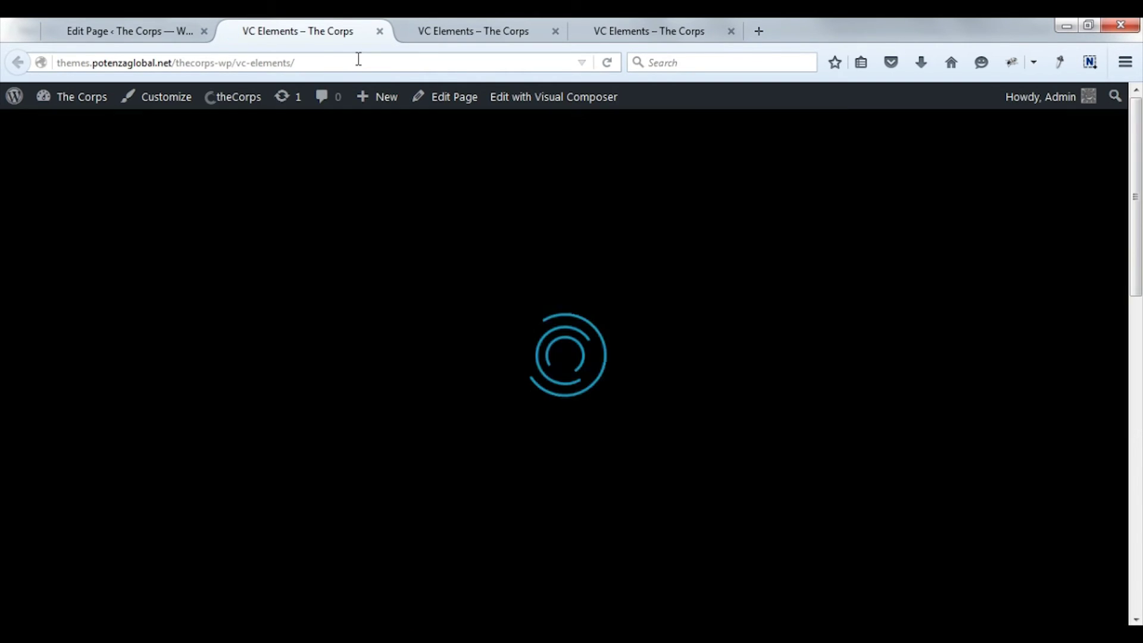
scroll(343, 169, down, 5)
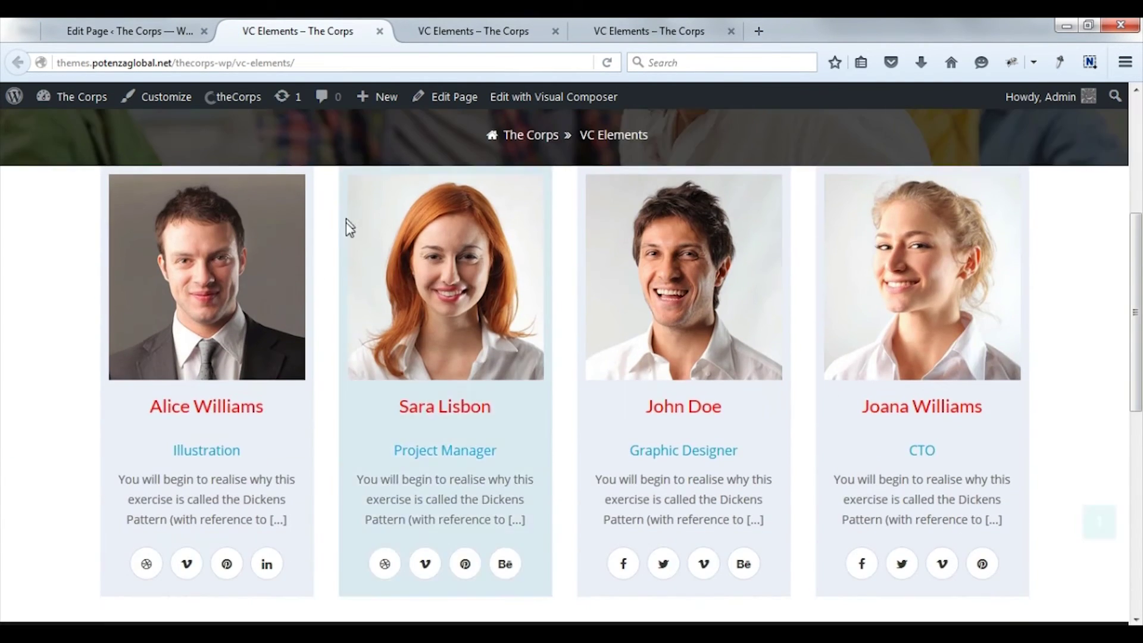
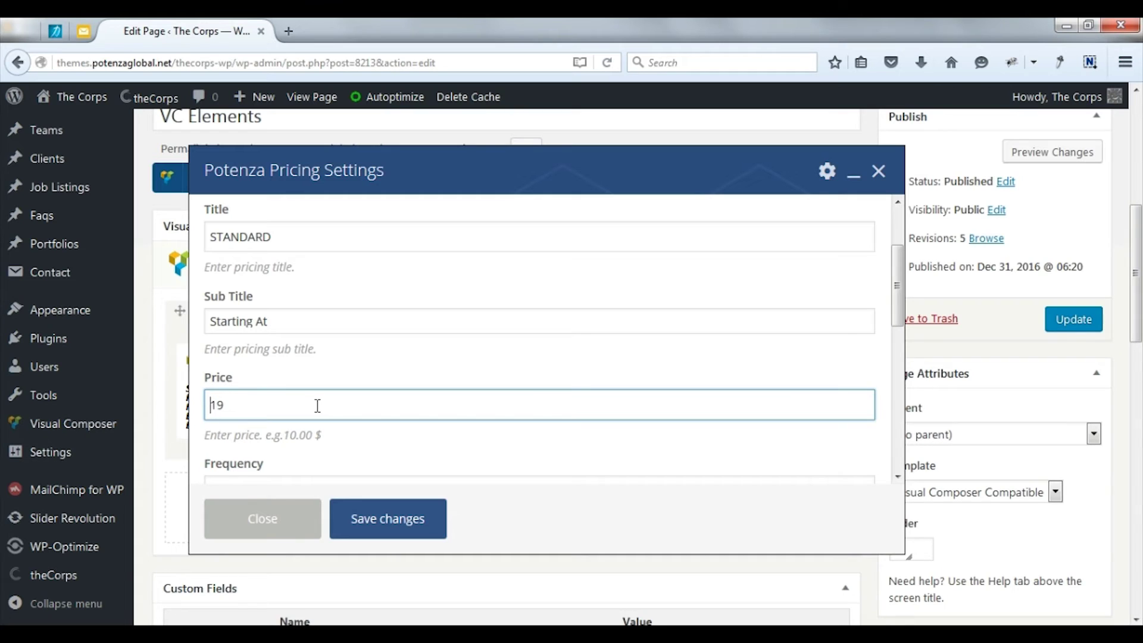
Step: Set the STANDARD pricing element's price to 19.00 $ and its frequency to Per Month
click(317, 406)
text(.00 $)
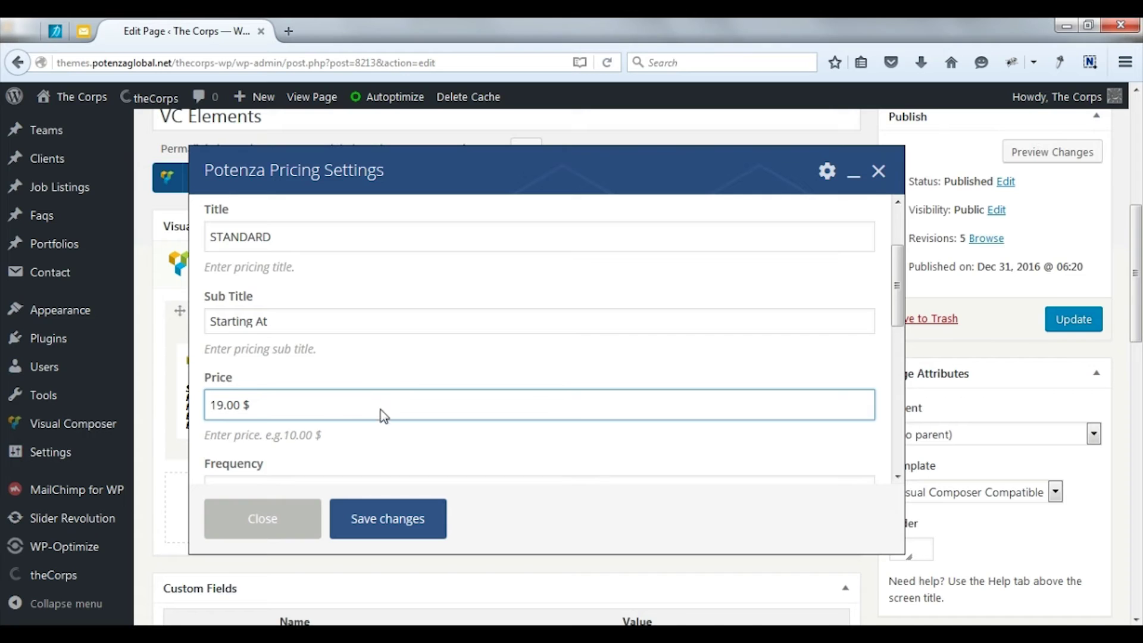
scroll(334, 428, down, 1)
click(309, 454)
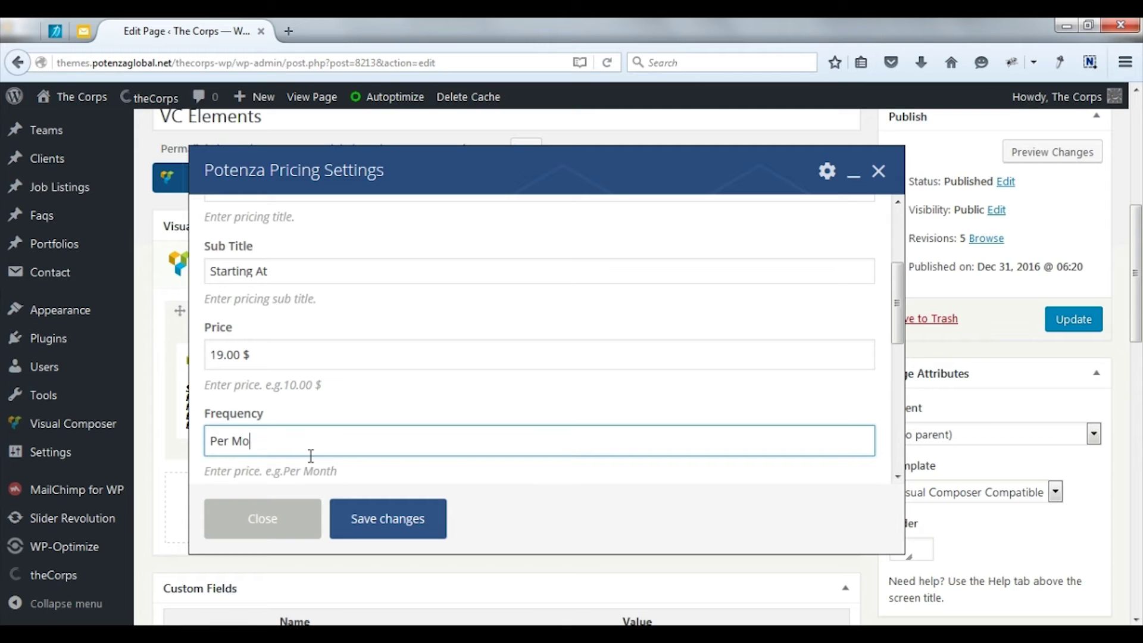
scroll(339, 446, down, 3)
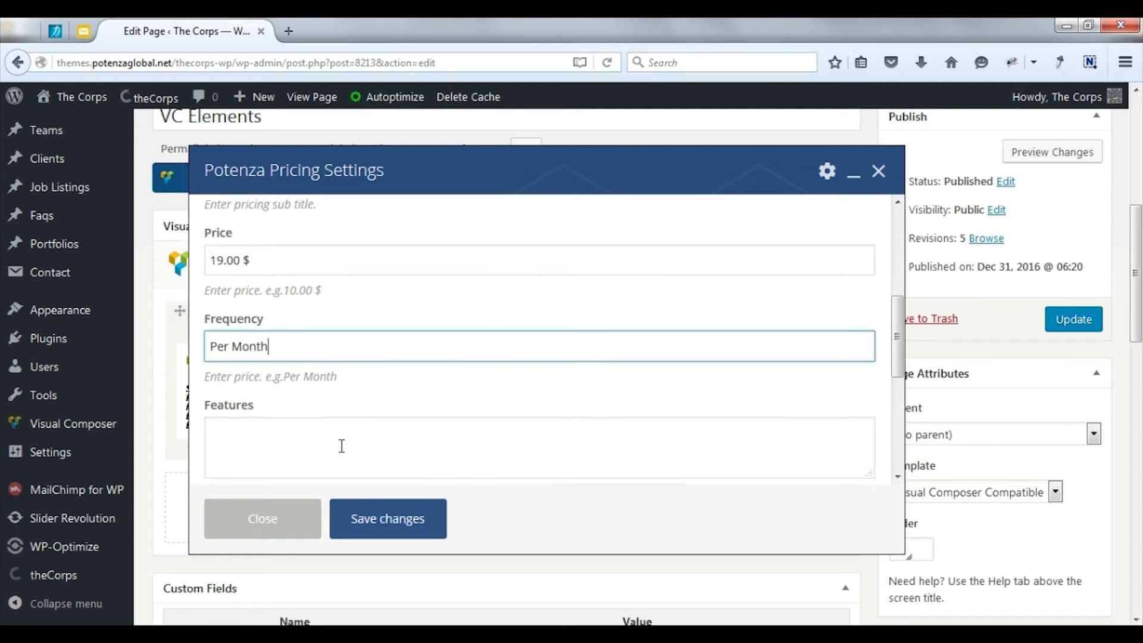
Step: List the pricing features WORDPRESS, HTML & CSS3, PSD FILES and UNLIMITED SUPPORT on separate lines and set the button title to ORDER NOW
click(281, 387)
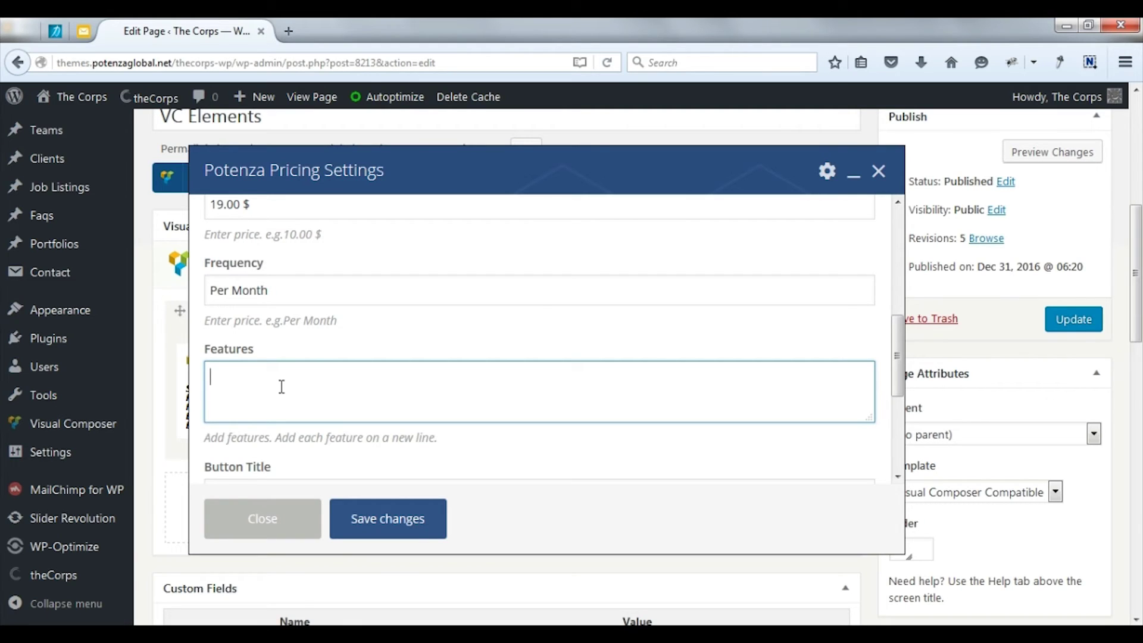
text(WORDPRESS)
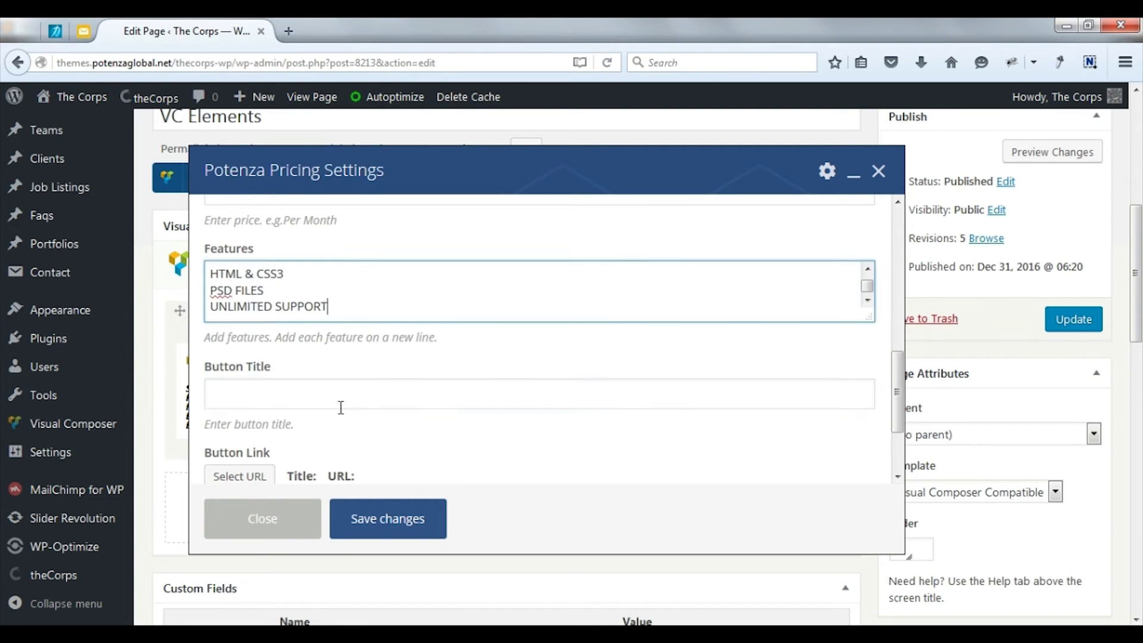
click(343, 407)
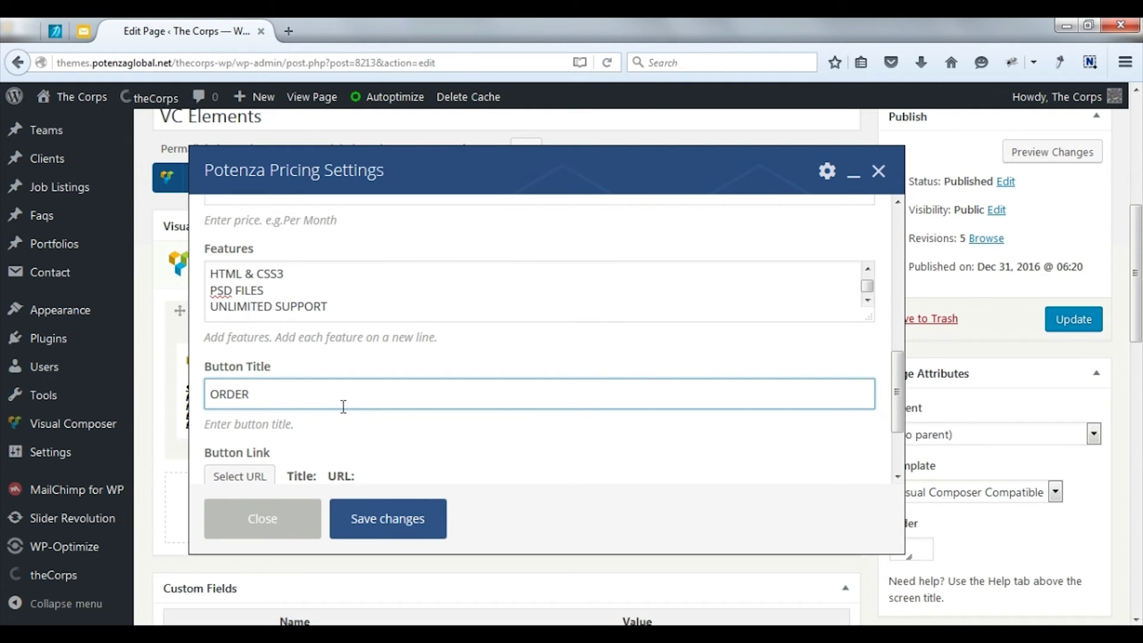
scroll(495, 312, down, 3)
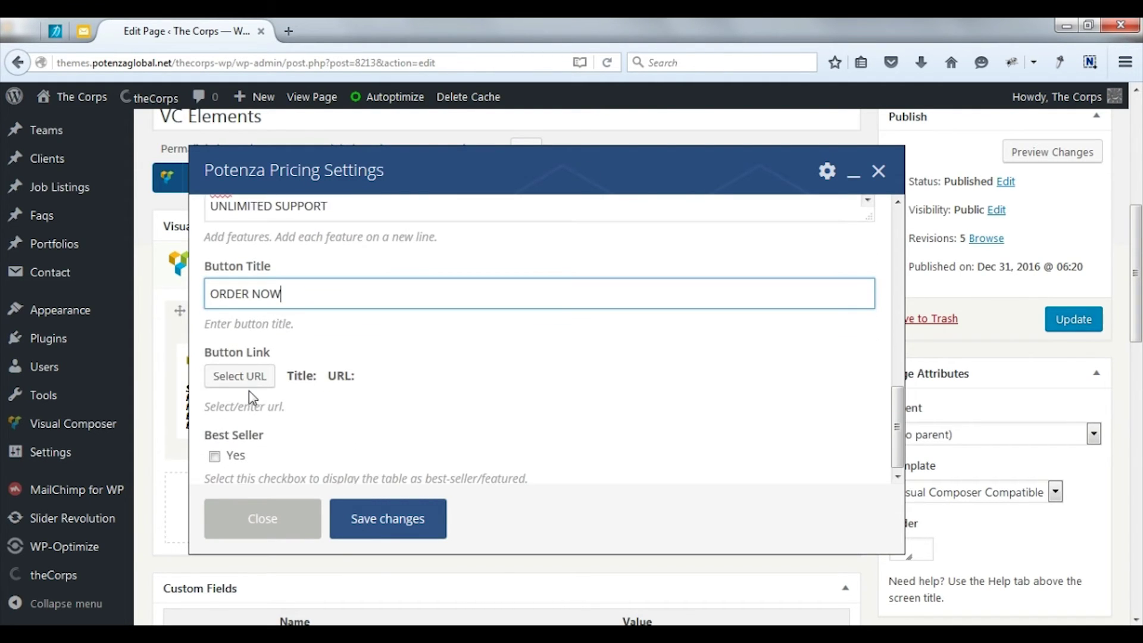
click(262, 375)
text(h)
click(494, 237)
click(476, 250)
text(O)
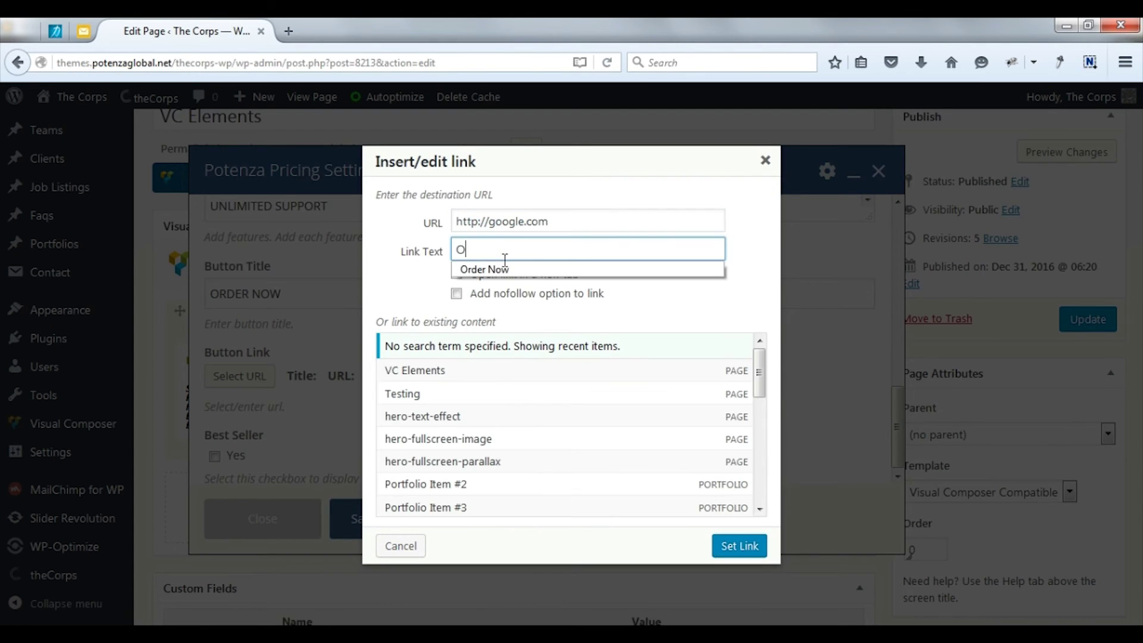
text(rder N)
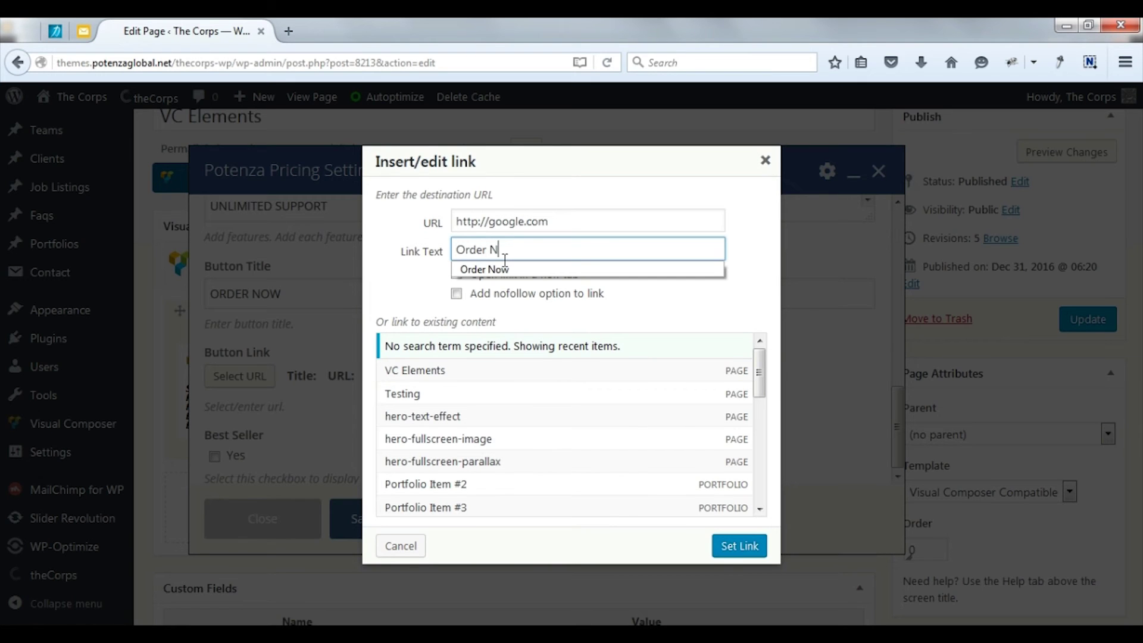
text(ow)
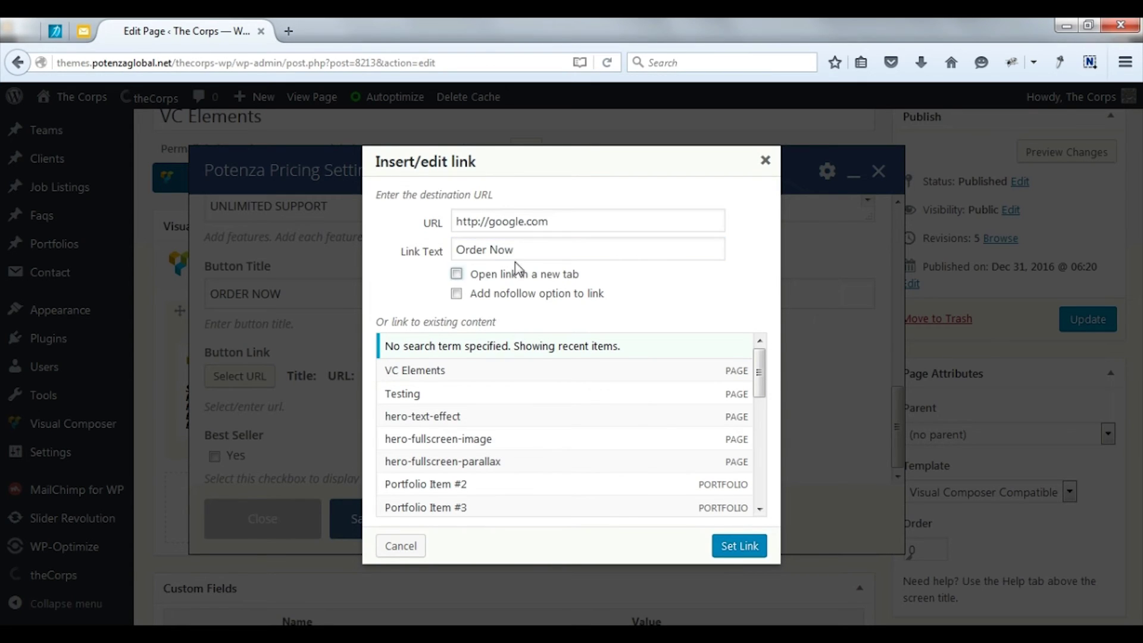
click(457, 274)
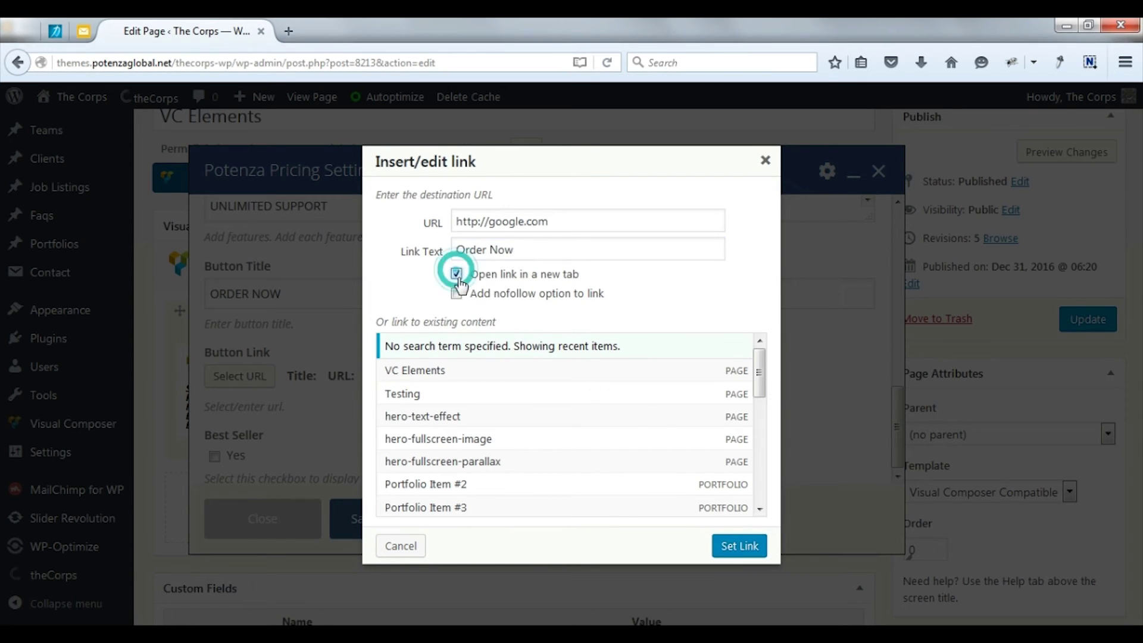
click(719, 546)
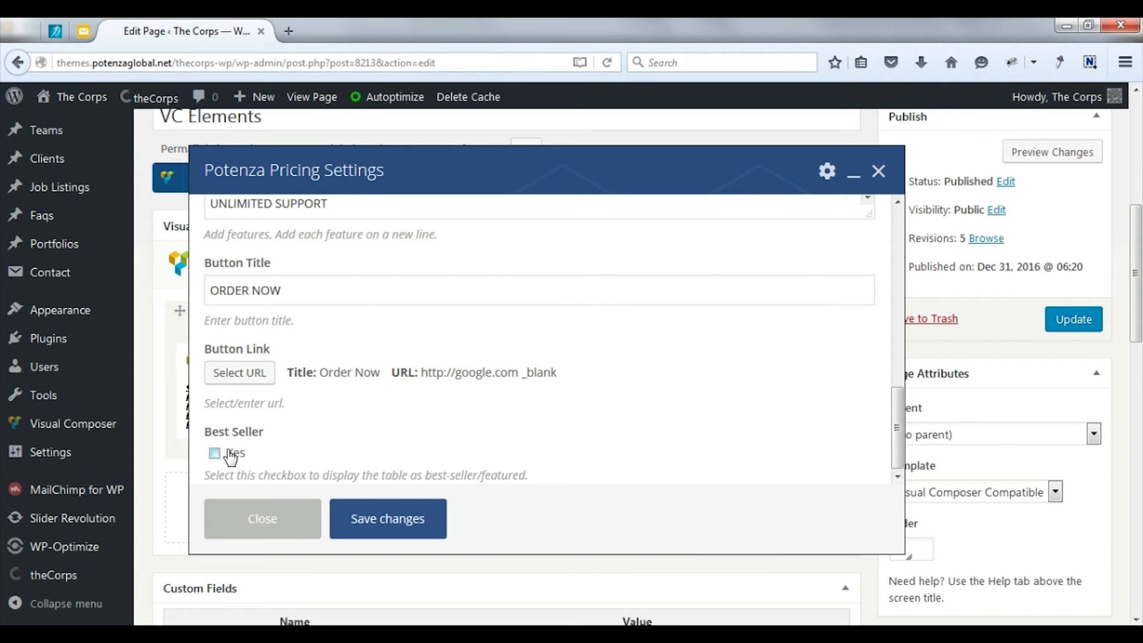
click(366, 516)
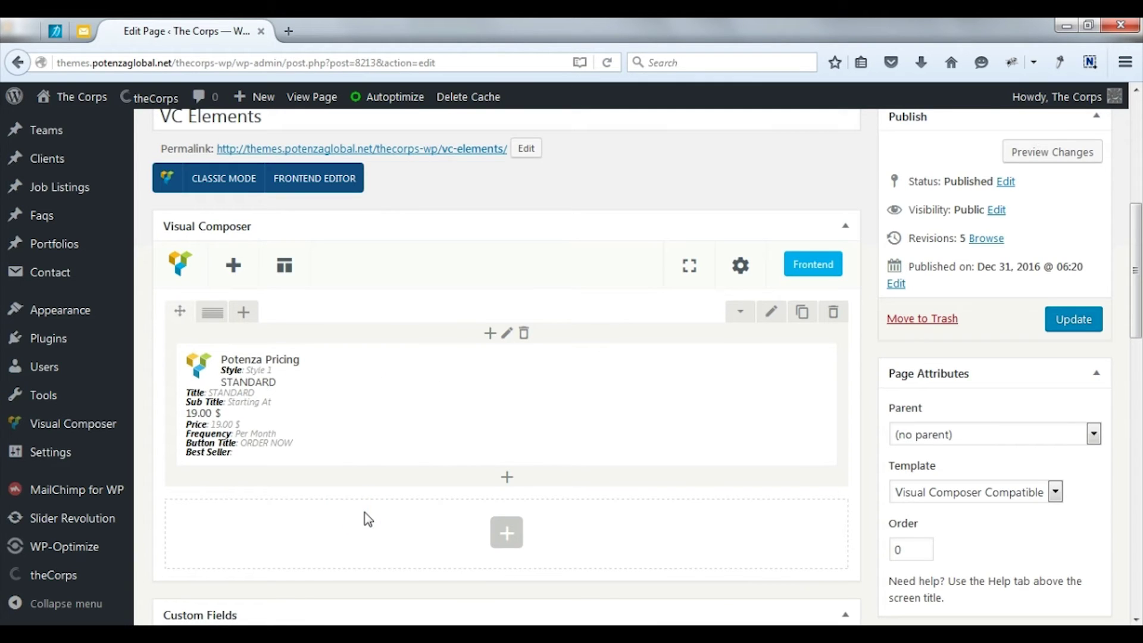
Step: Update the page and check the Style 1 pricing table on the published page in a separate tab
click(1058, 333)
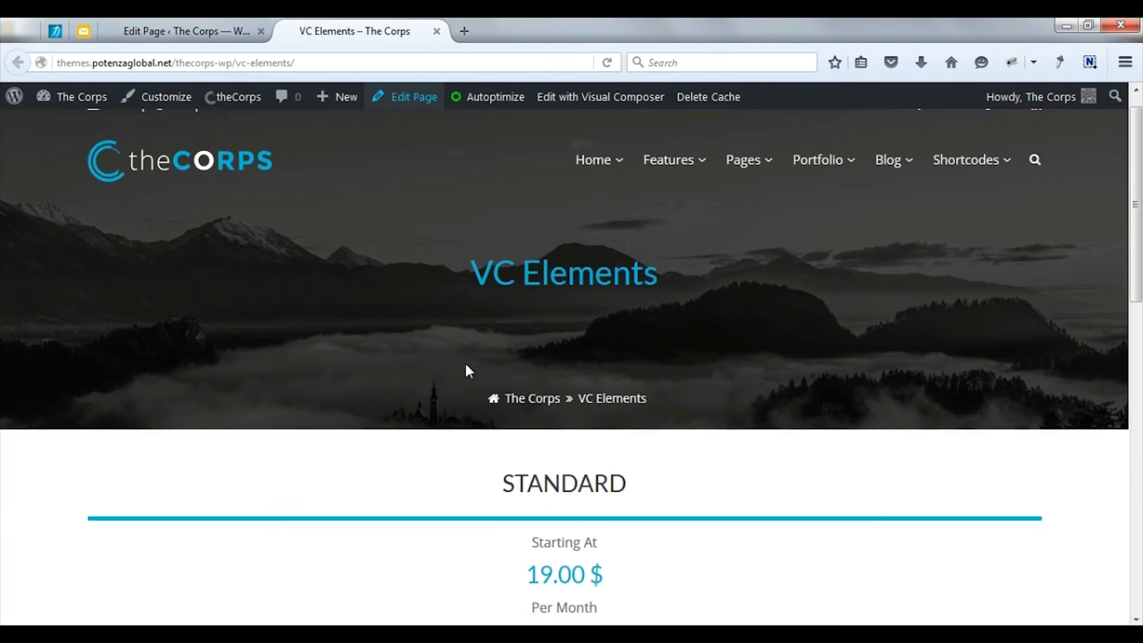
scroll(465, 361, down, 3)
scroll(640, 407, down, 2)
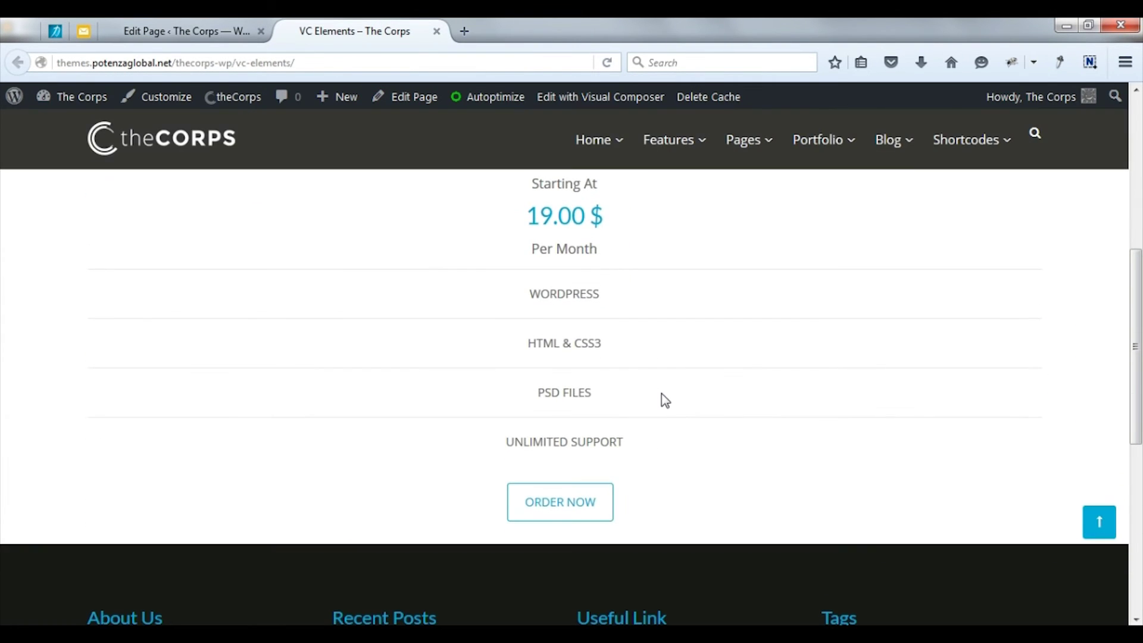
scroll(657, 409, down, 3)
Step: Return to the page editor, change the Potenza Pricing element to Style 2 and save its settings
key(ctrl+Tab)
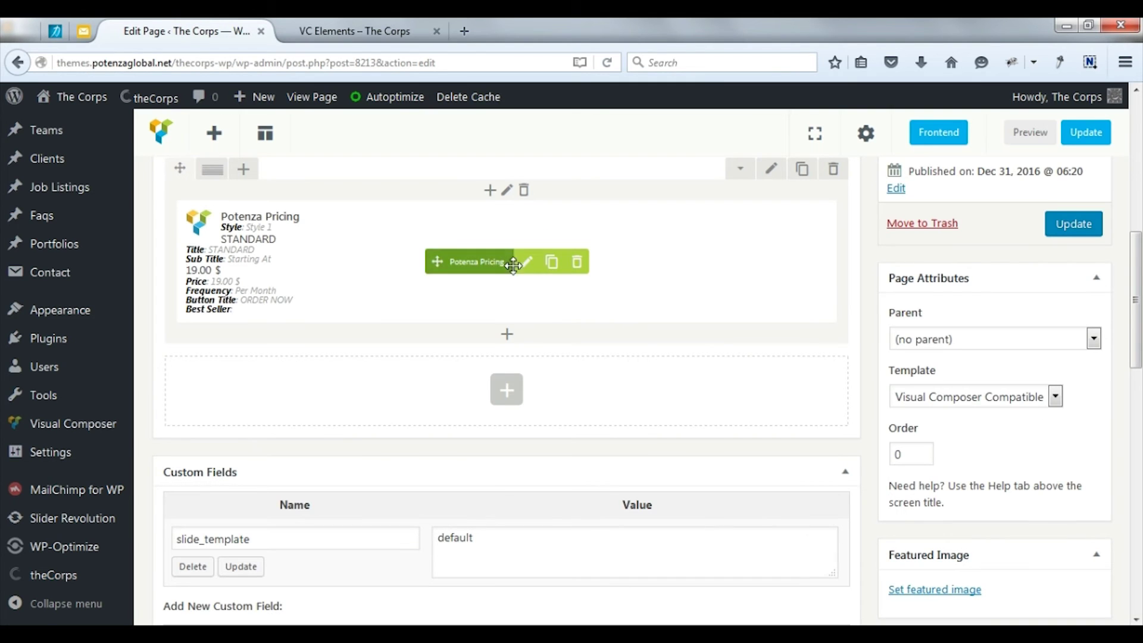
click(525, 268)
click(523, 259)
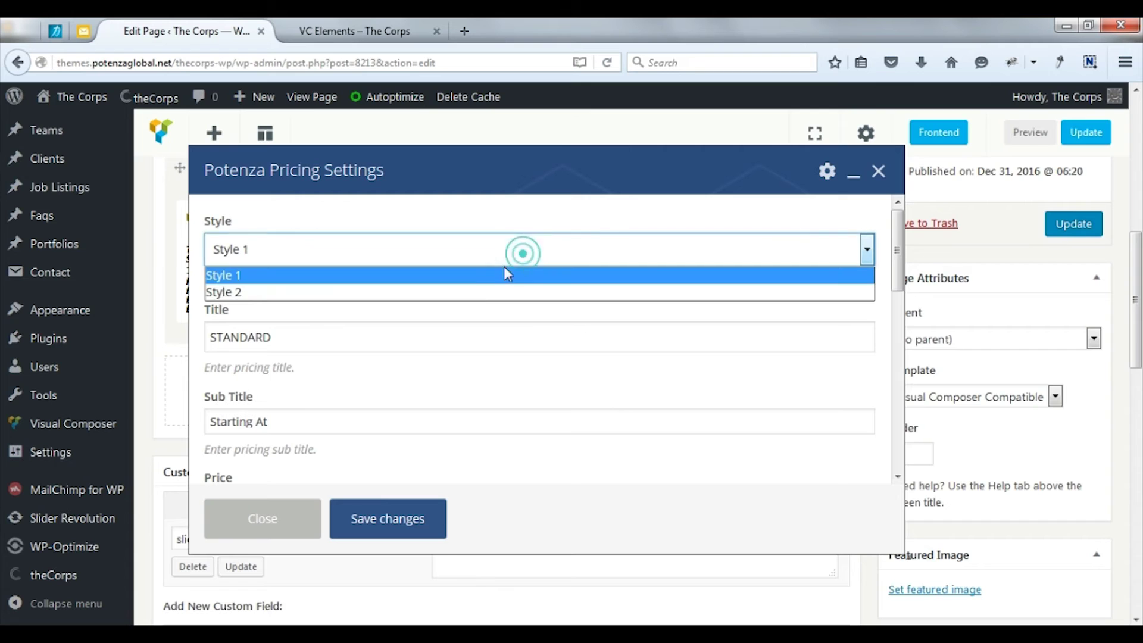
click(465, 296)
click(376, 517)
Step: Update the page and reload its published version to check the Style 2 pricing table
click(1059, 226)
click(357, 33)
key(F5)
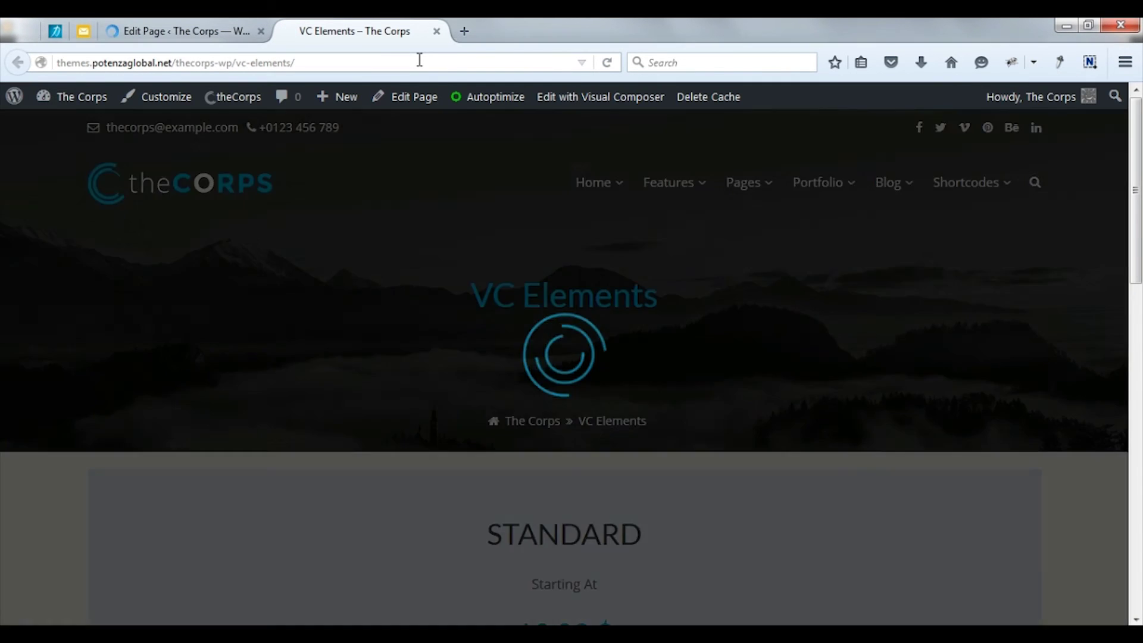
scroll(519, 226, down, 3)
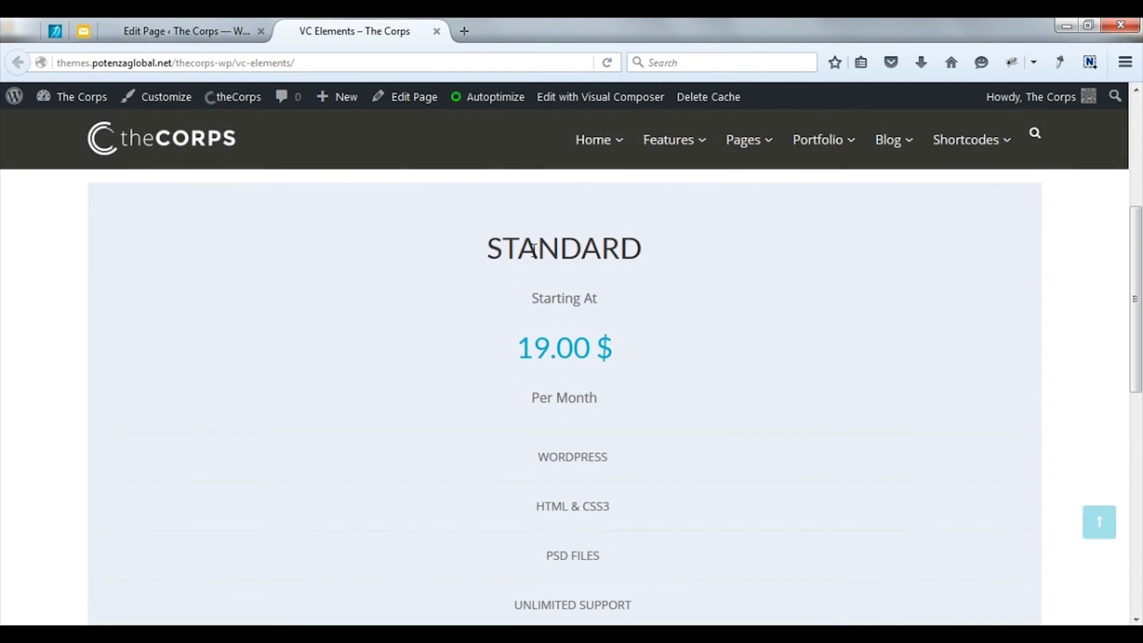
scroll(530, 244, down, 6)
scroll(533, 255, up, 2)
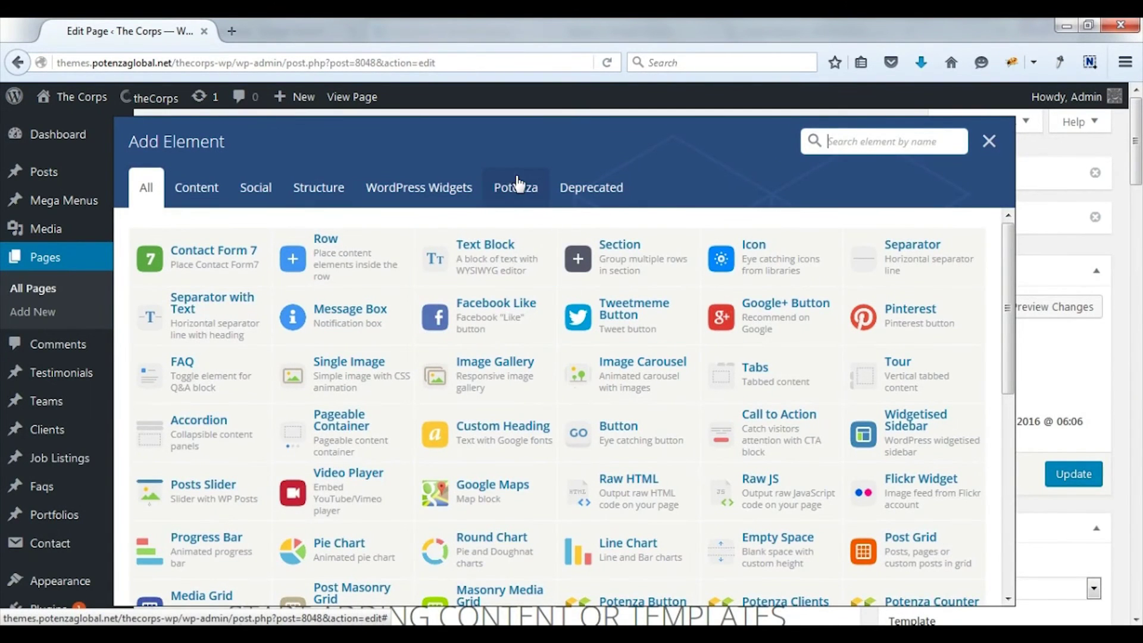
Step: Add a Potenza Recent Posts 2 element titled Feture Post, with sub title Recent post and the copied responsive website design text as description
click(517, 186)
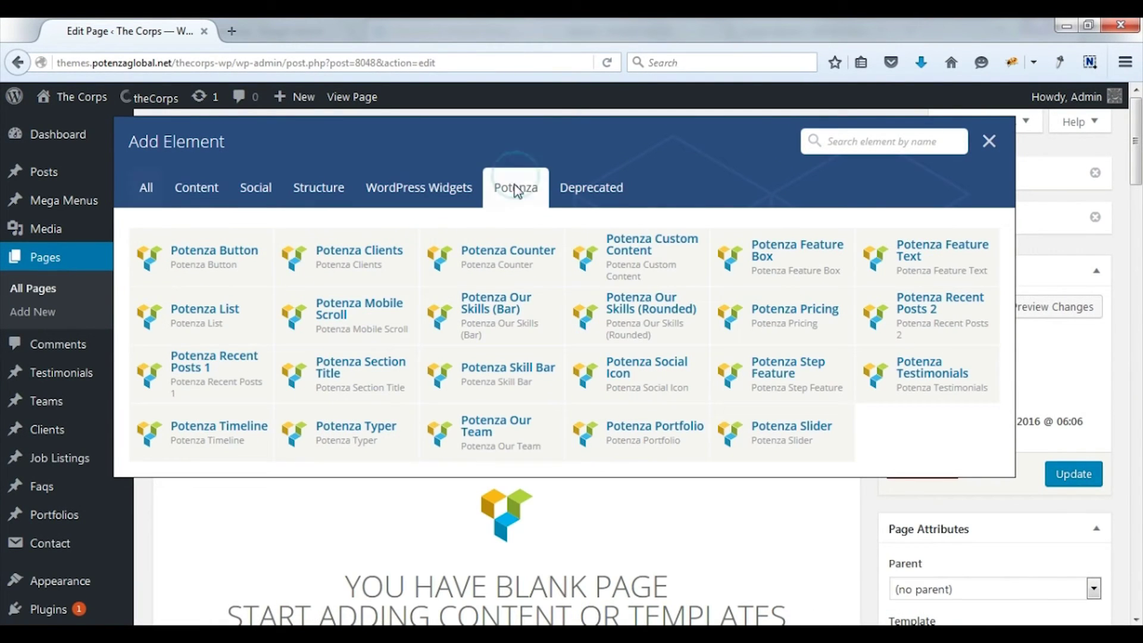
click(885, 320)
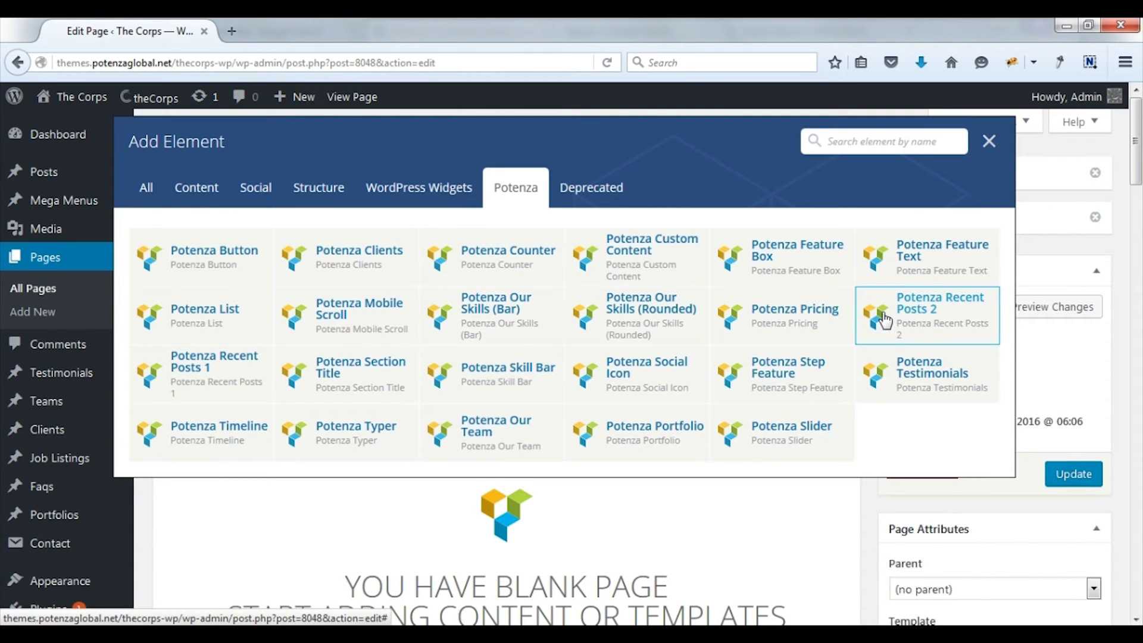
click(744, 247)
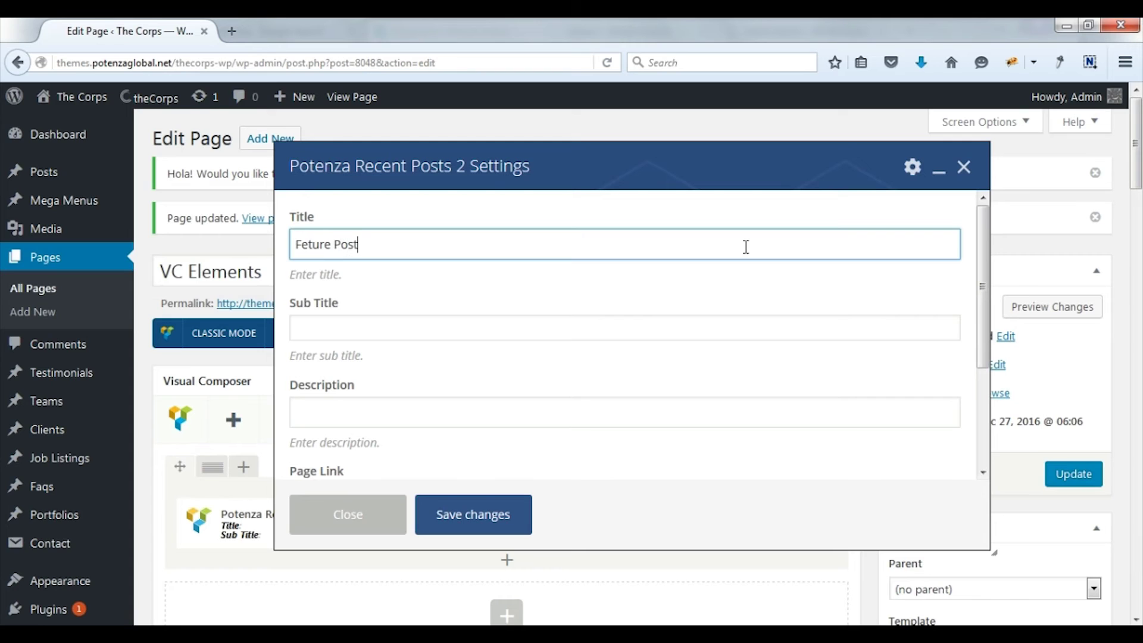
click(369, 325)
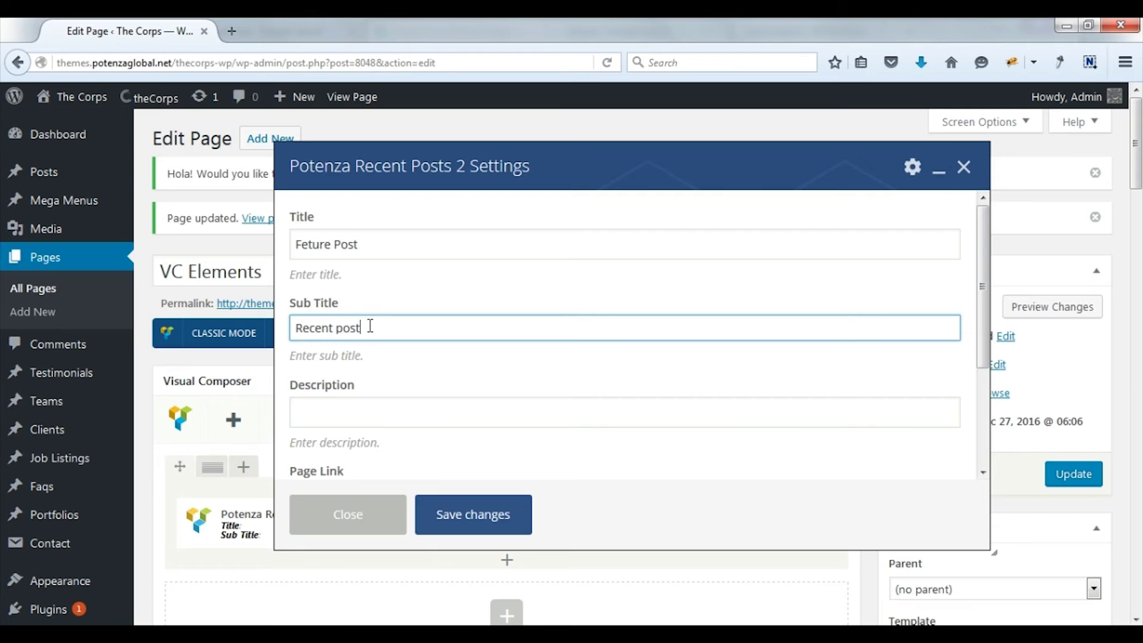
click(369, 424)
key(ctrl+v)
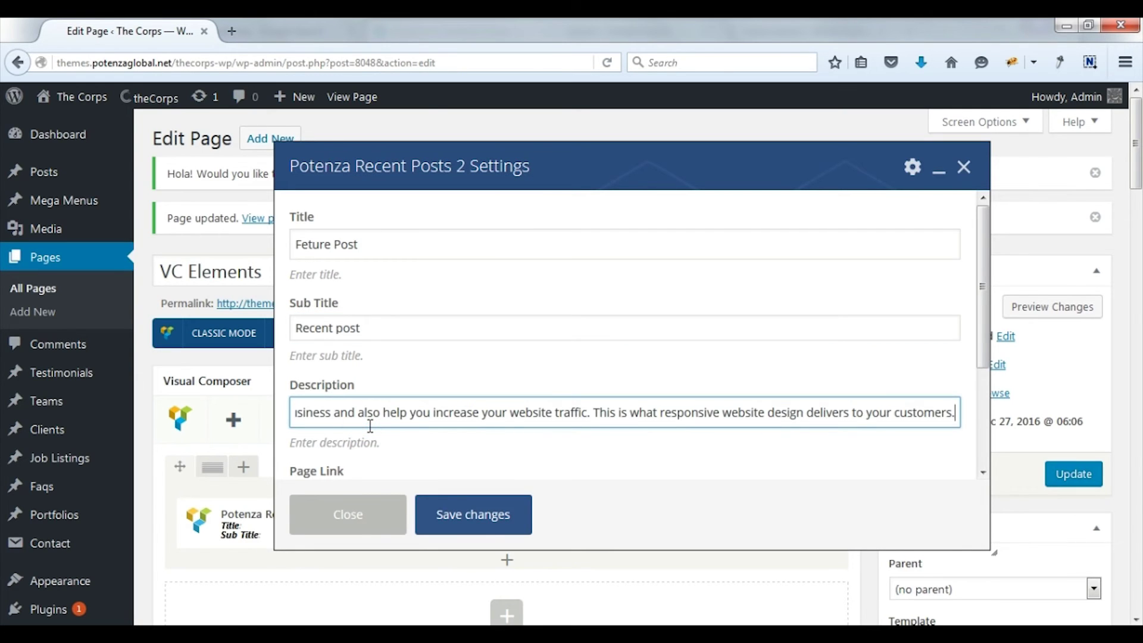
scroll(371, 435, down, 3)
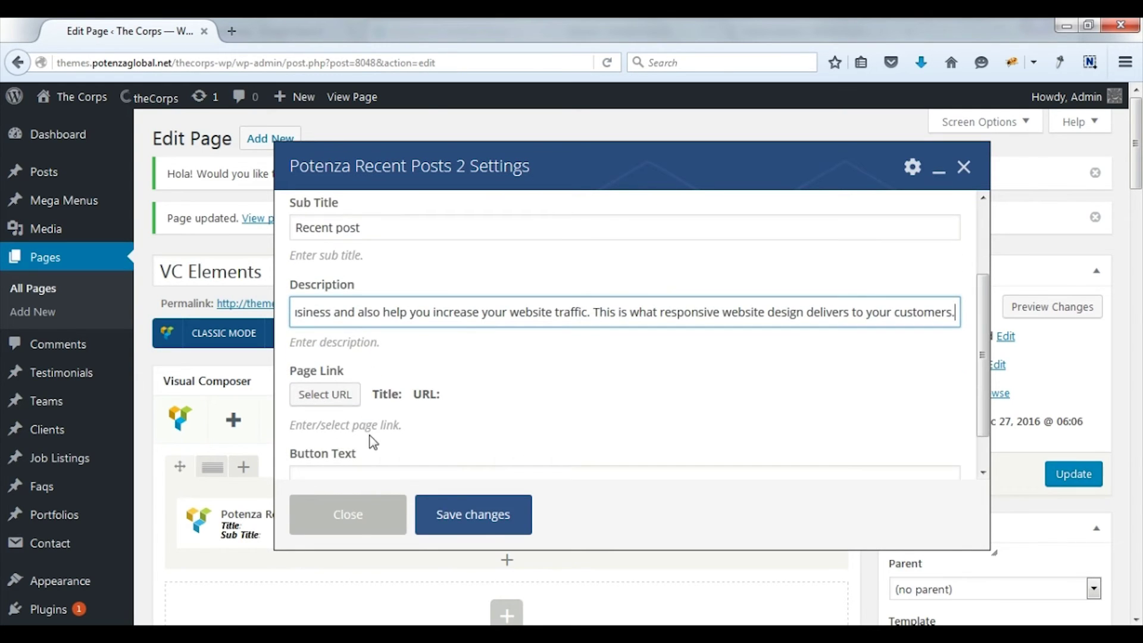
click(343, 405)
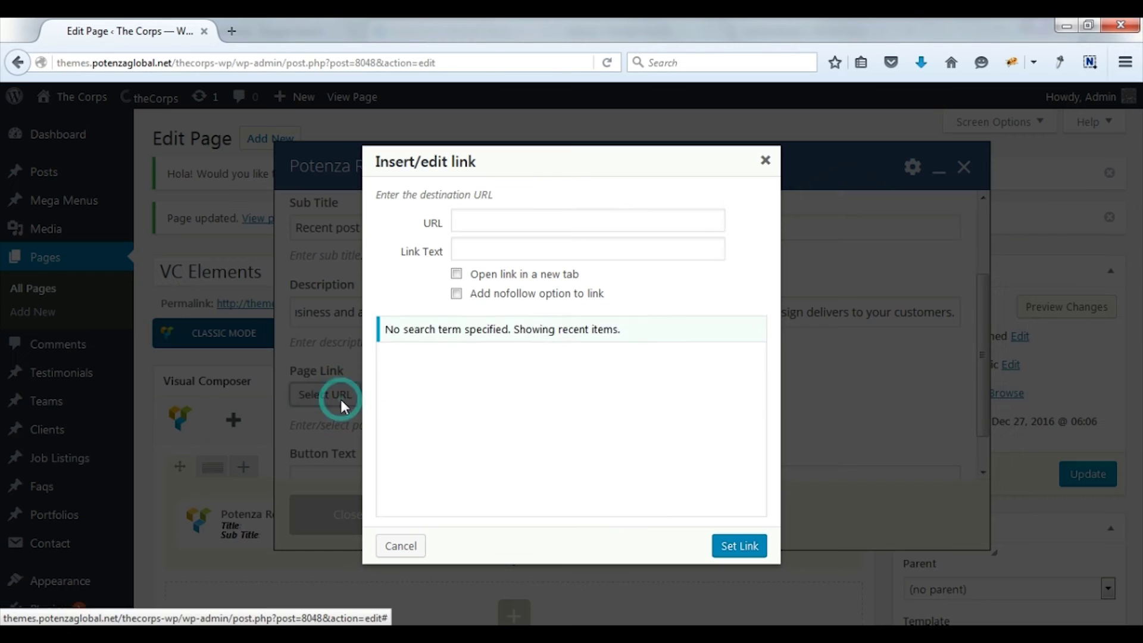
click(524, 222)
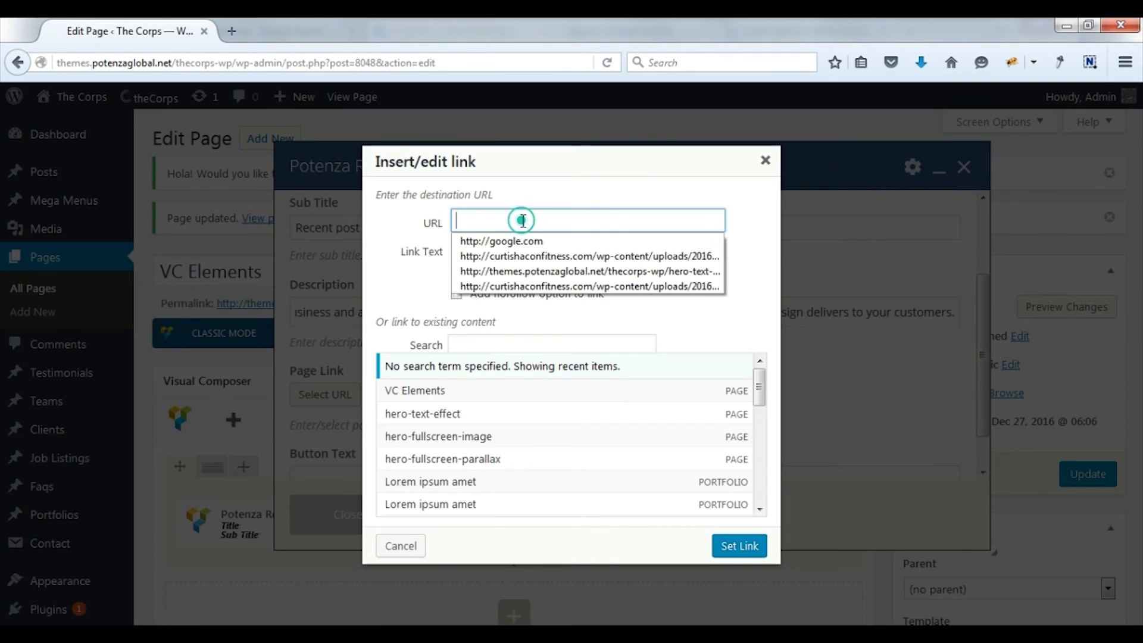
click(512, 240)
click(438, 253)
text(Blog)
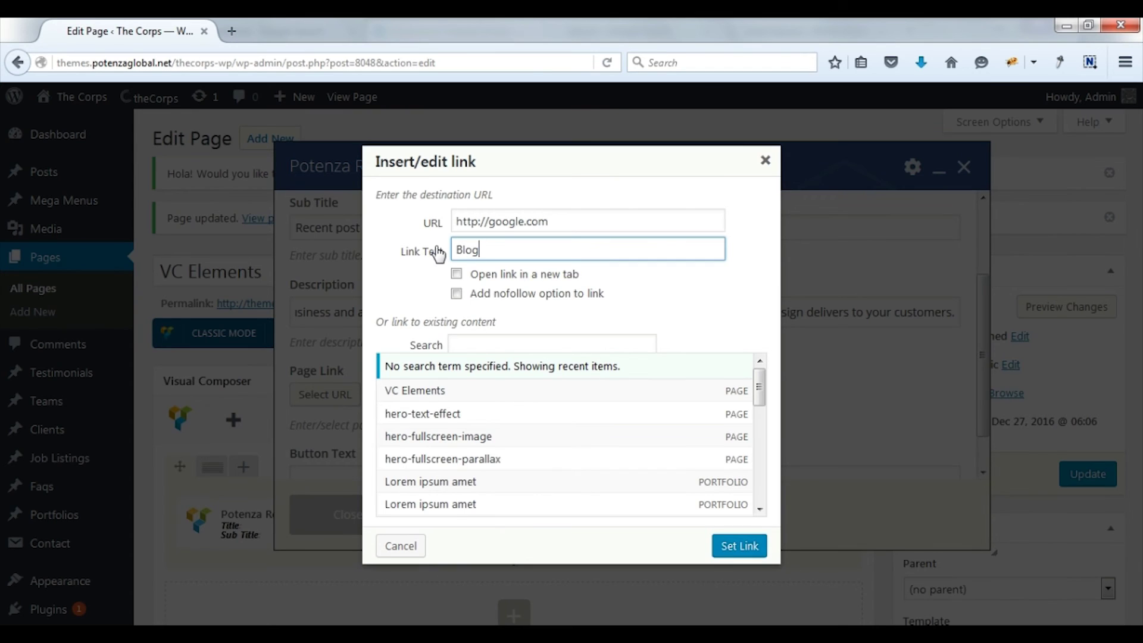
click(737, 545)
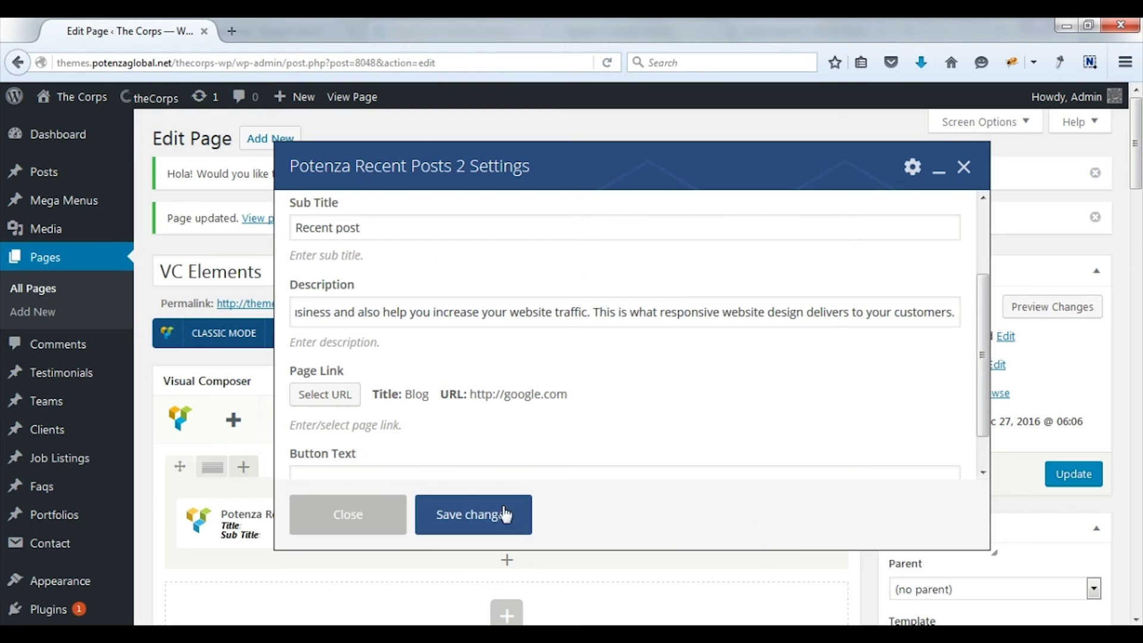
Step: Set the Recent Posts 2 element's button text to Blog and save its settings
click(399, 469)
scroll(411, 462, down, 1)
click(366, 440)
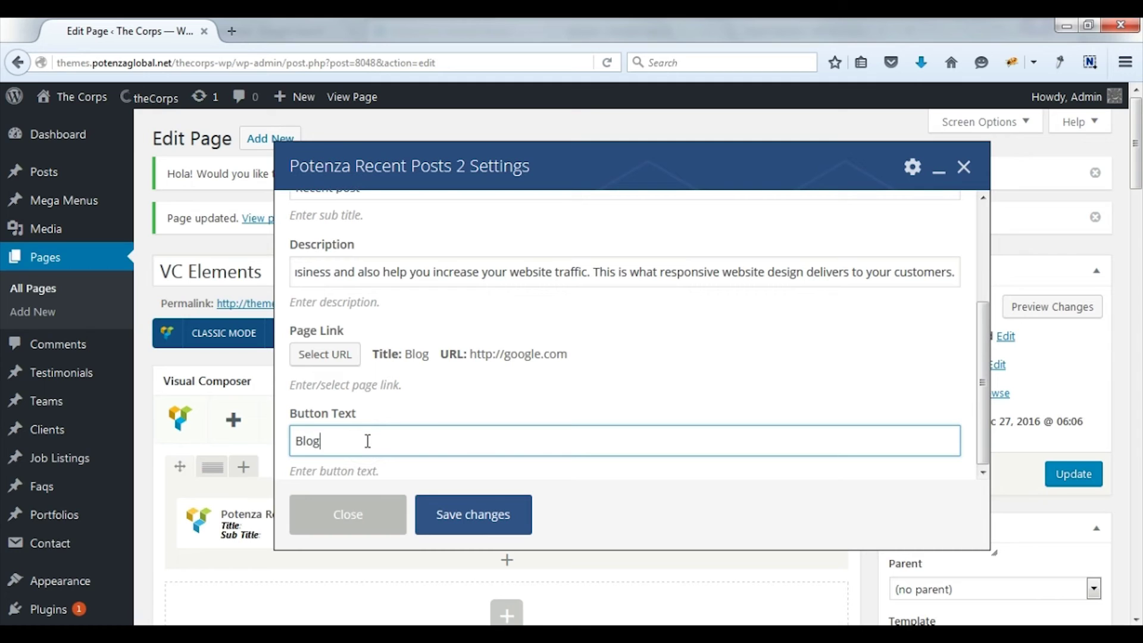
click(439, 515)
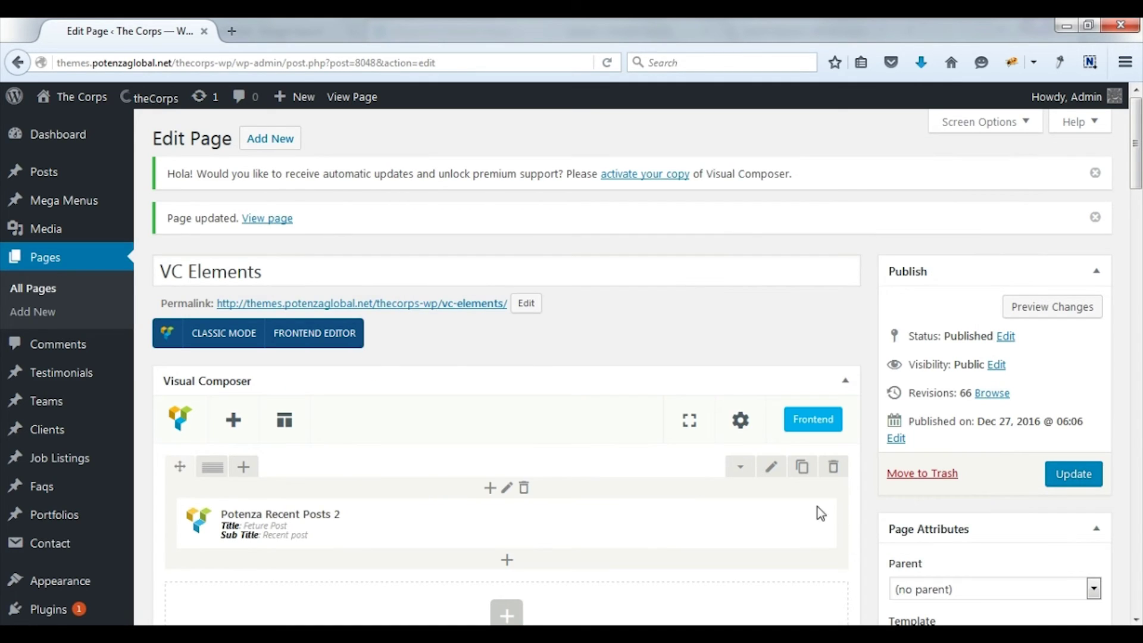
Step: Update the page and check the feature post block and recent posts grid on the published page in a separate tab
click(1065, 473)
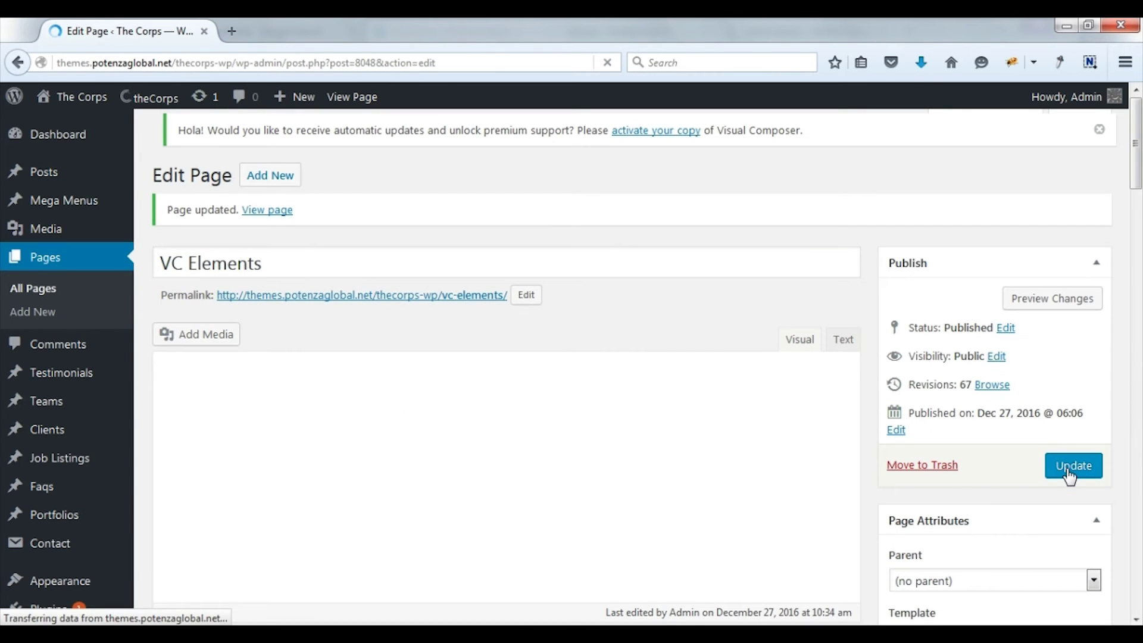
middle_click(464, 314)
click(382, 34)
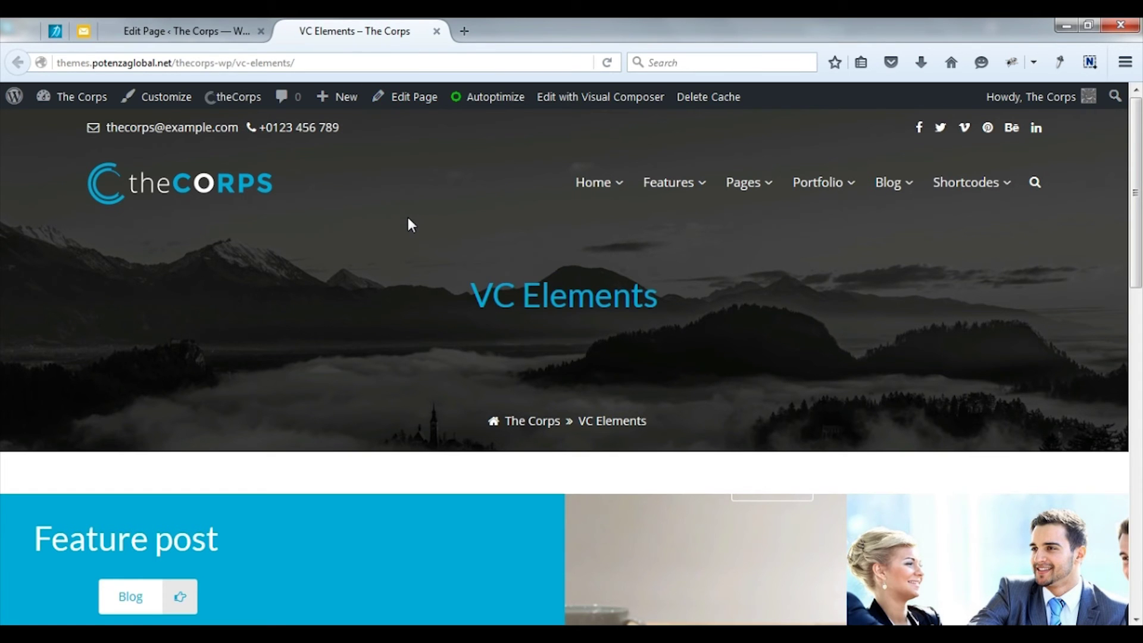
scroll(409, 220, down, 5)
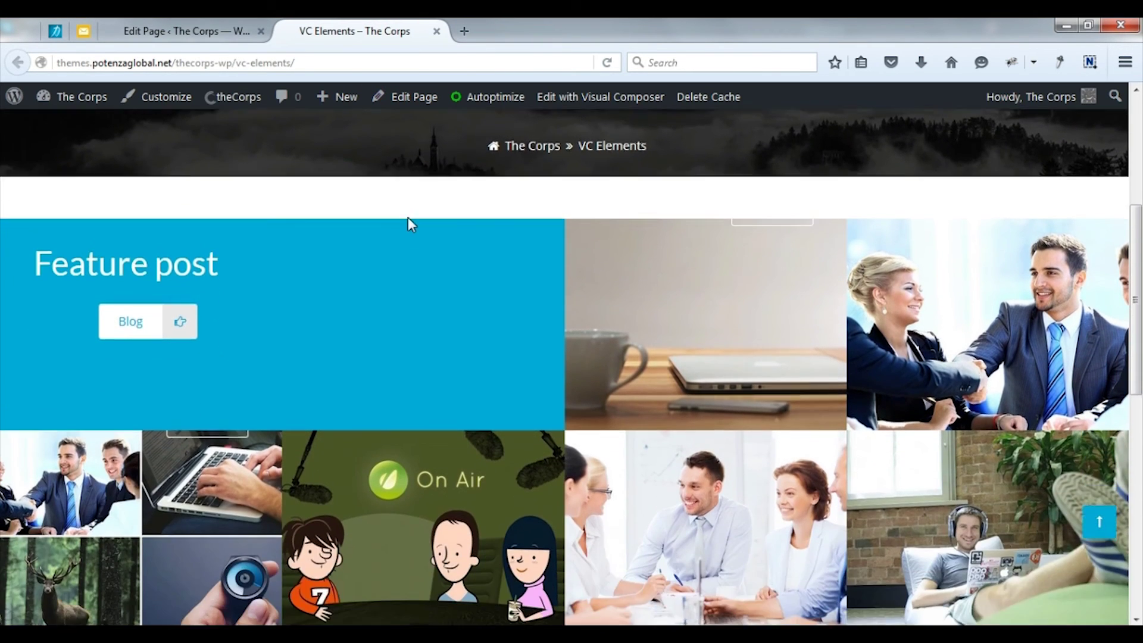
scroll(408, 216, down, 4)
scroll(470, 250, up, 2)
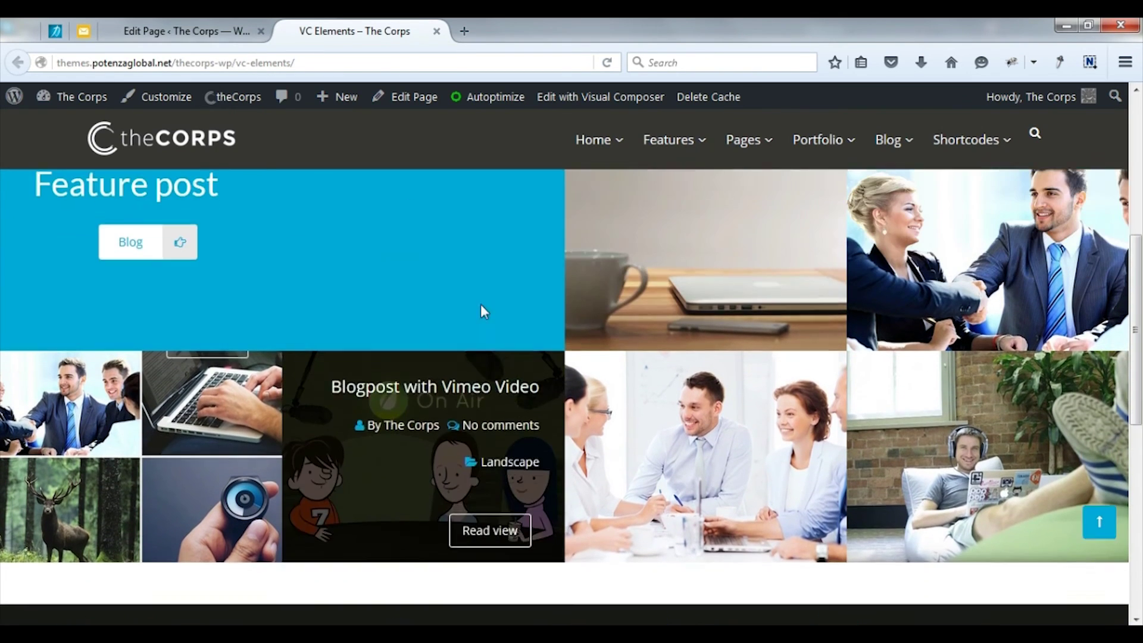
scroll(484, 311, up, 1)
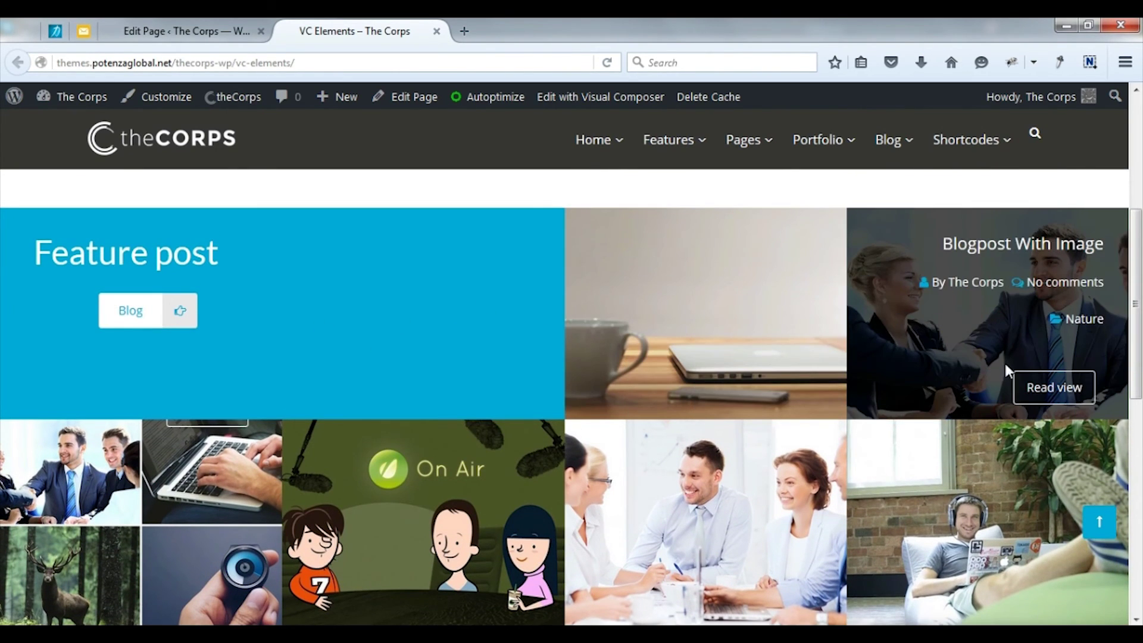
scroll(1005, 363, down, 1)
scroll(375, 442, up, 1)
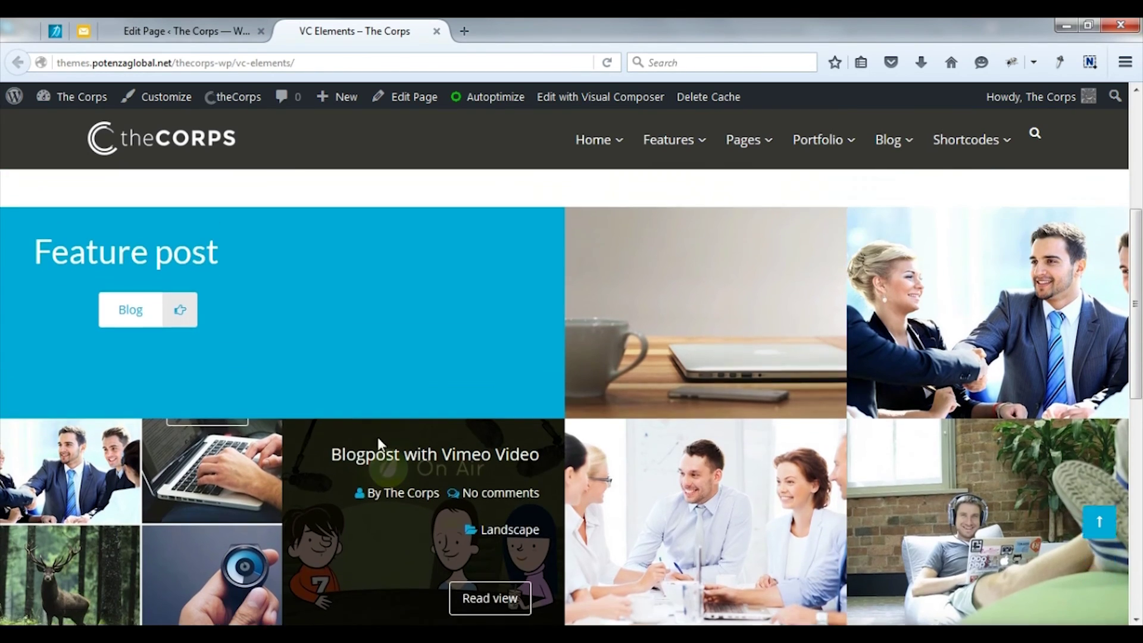
Step: Close the published page and add a Potenza Skill Bar element with a dark blue custom bar color
scroll(381, 441, up, 2)
key(ctrl+w)
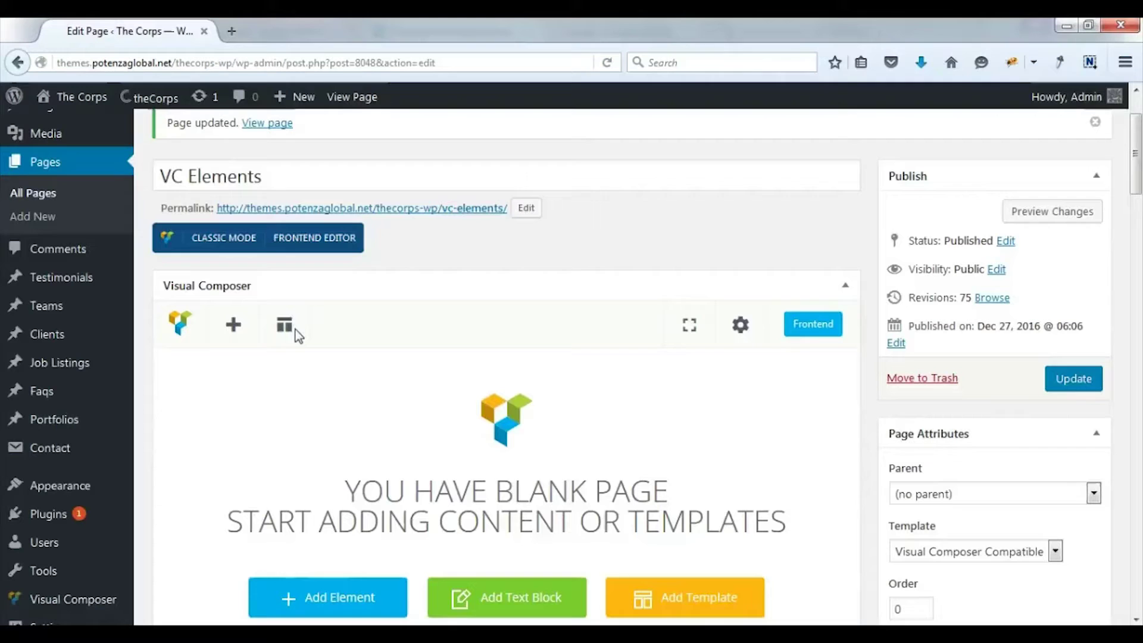
click(230, 332)
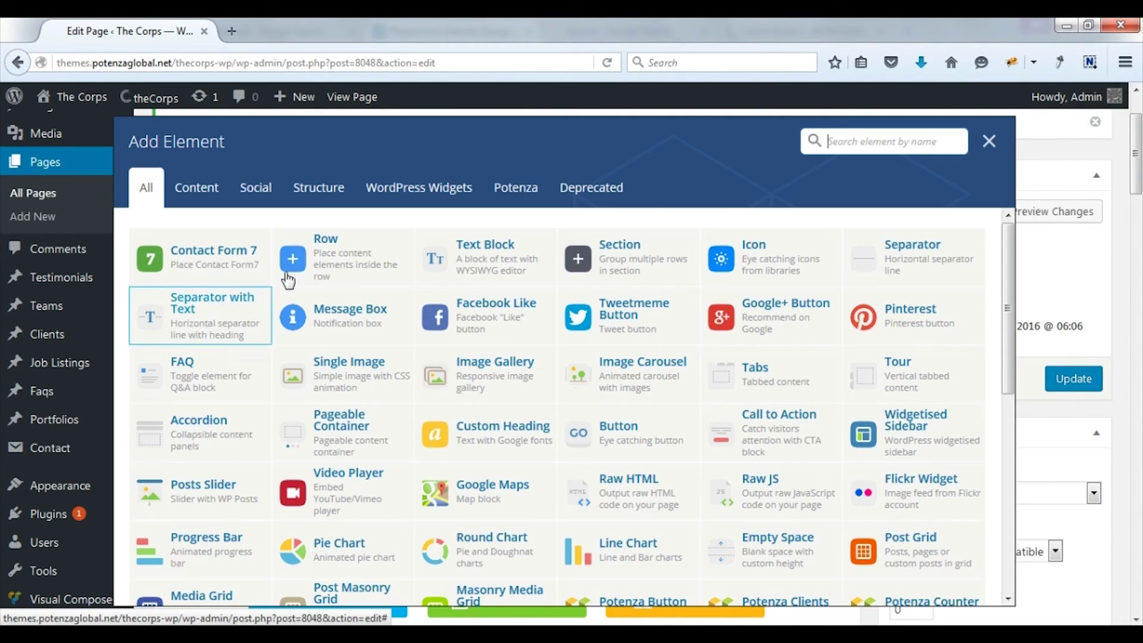
click(501, 192)
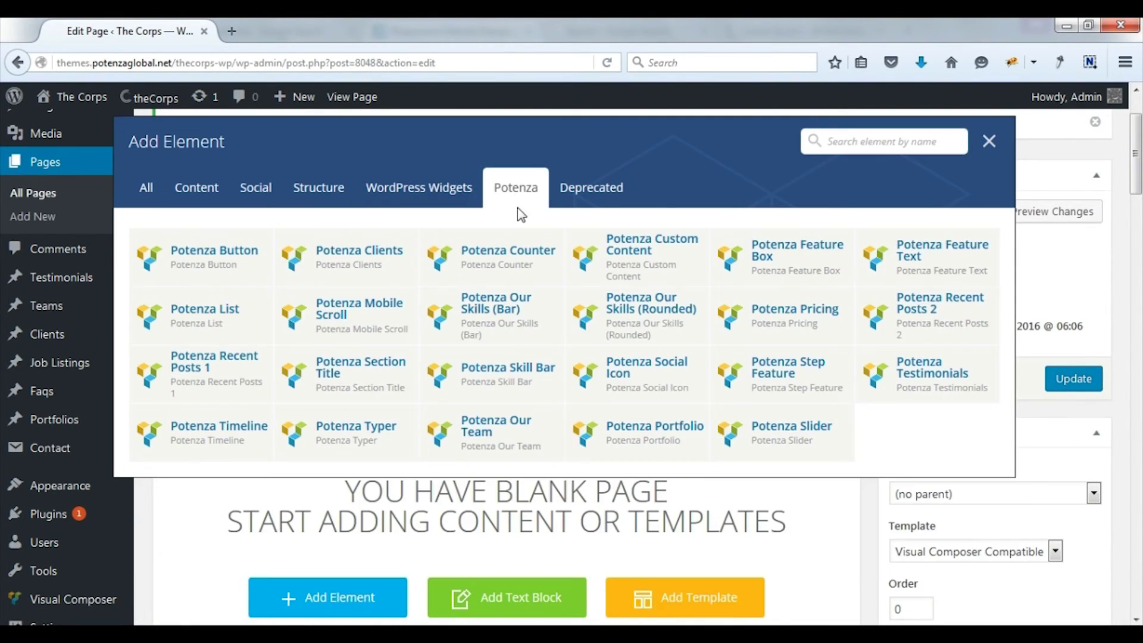
click(507, 369)
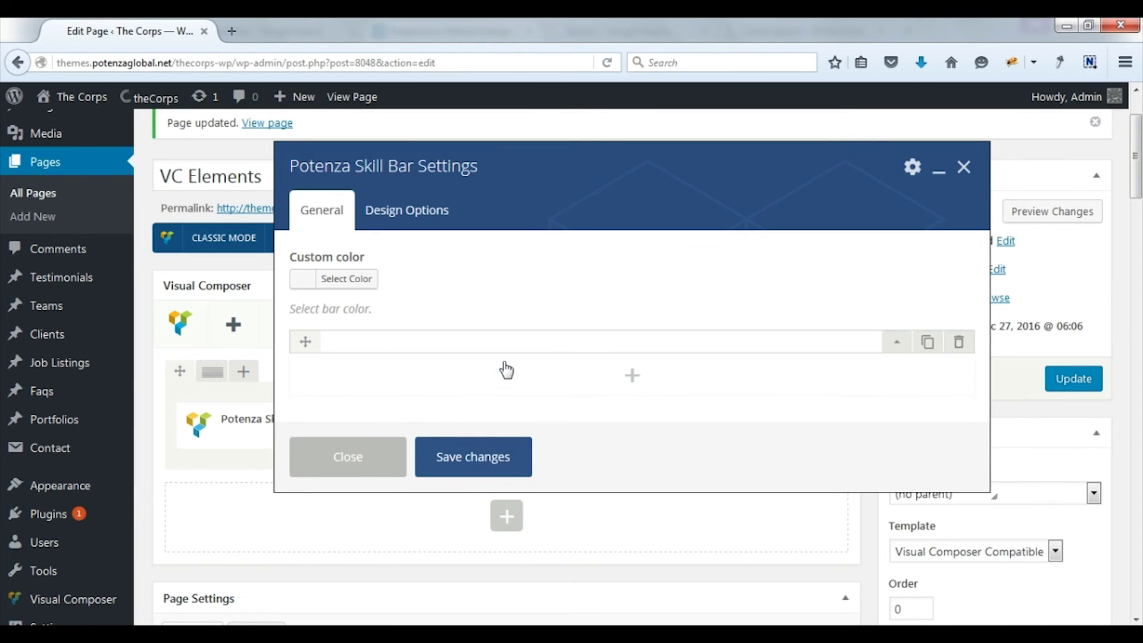
click(304, 278)
click(423, 472)
click(512, 399)
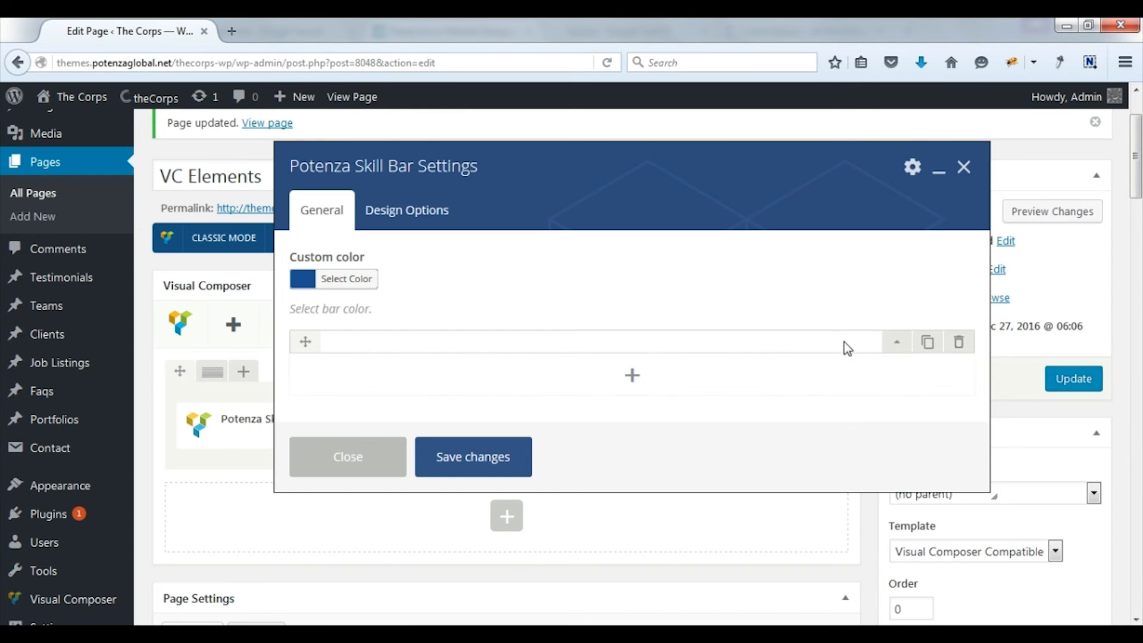
Step: Label the skill bar element's first bar PHP and set its bar percent to 35
click(896, 341)
click(524, 404)
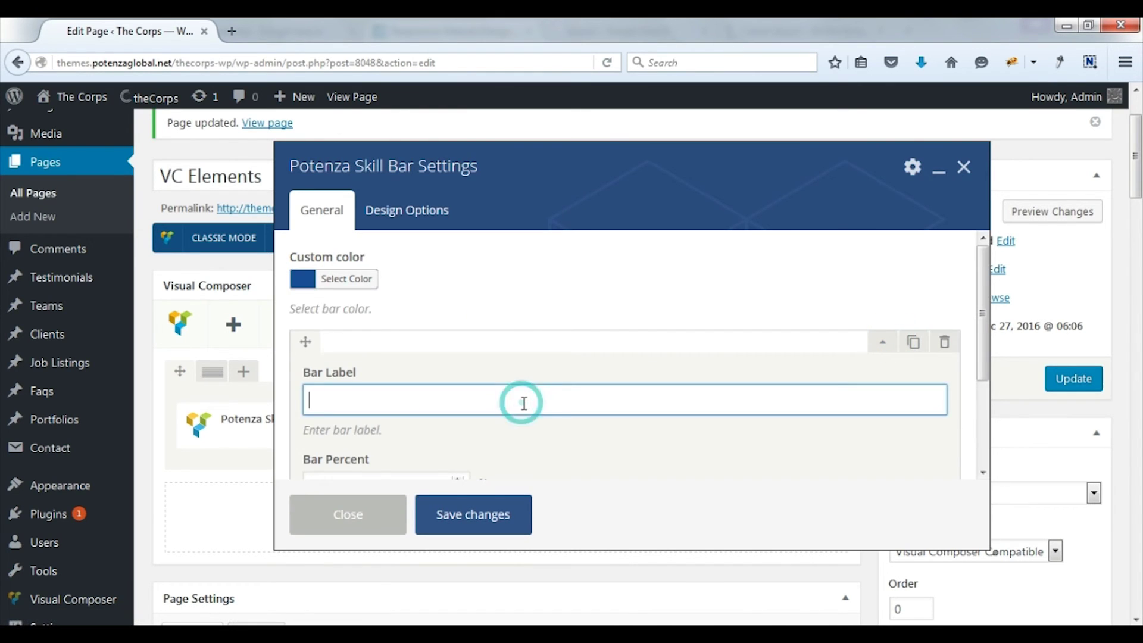
text(PHP)
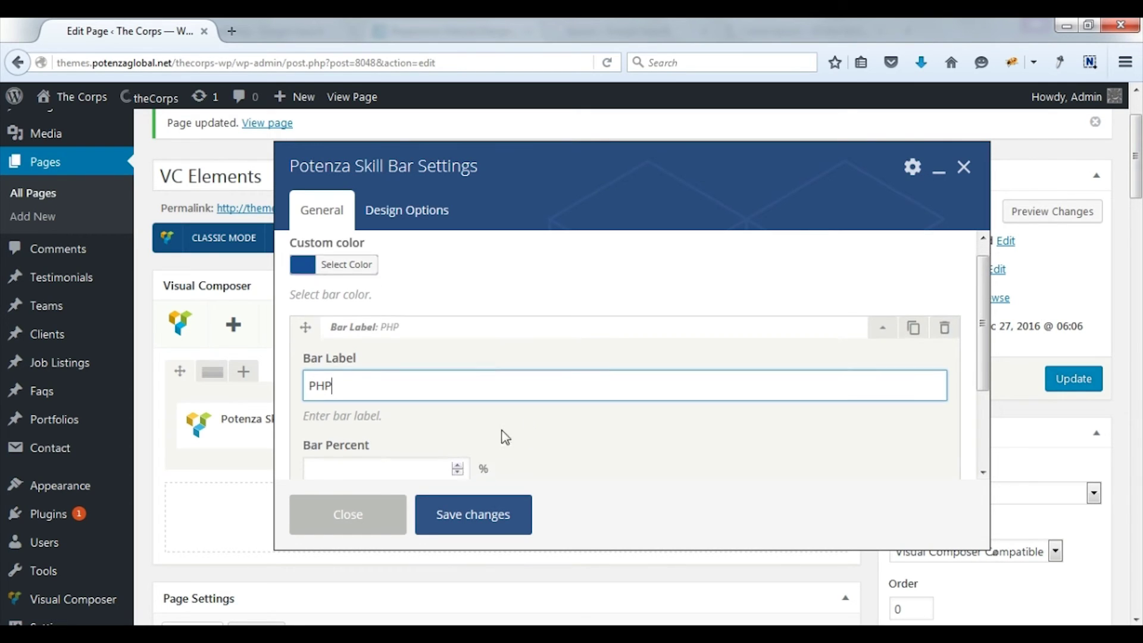
scroll(502, 434, down, 2)
click(401, 383)
text(35)
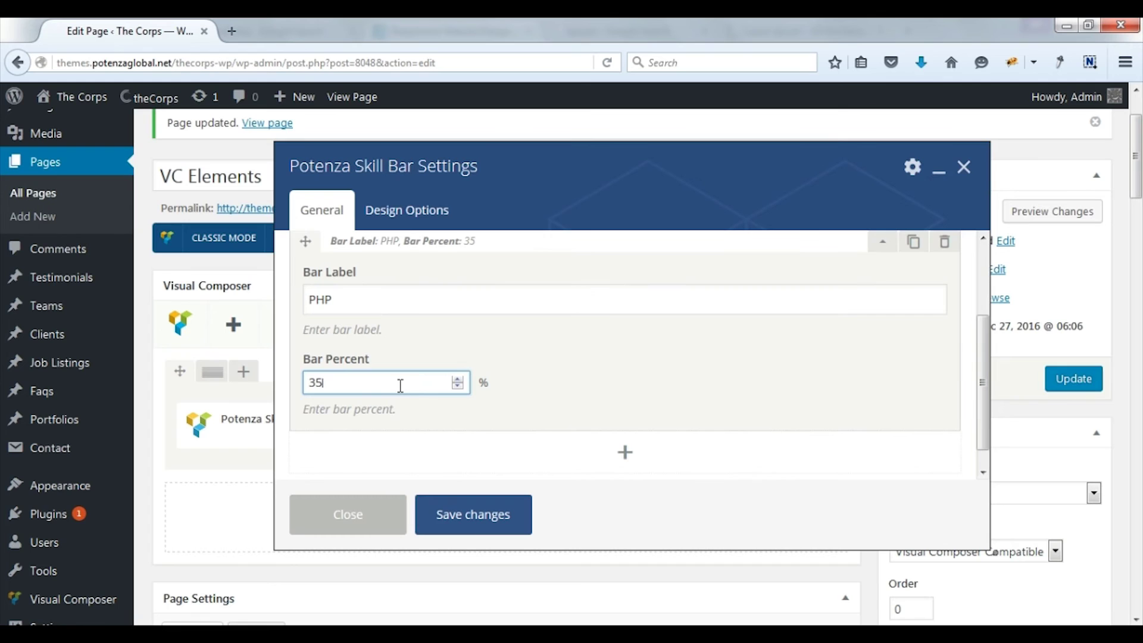
Step: Add a WORDPRESS bar at 60 percent and a Magento bar at 80 percent, and save the element settings
click(626, 452)
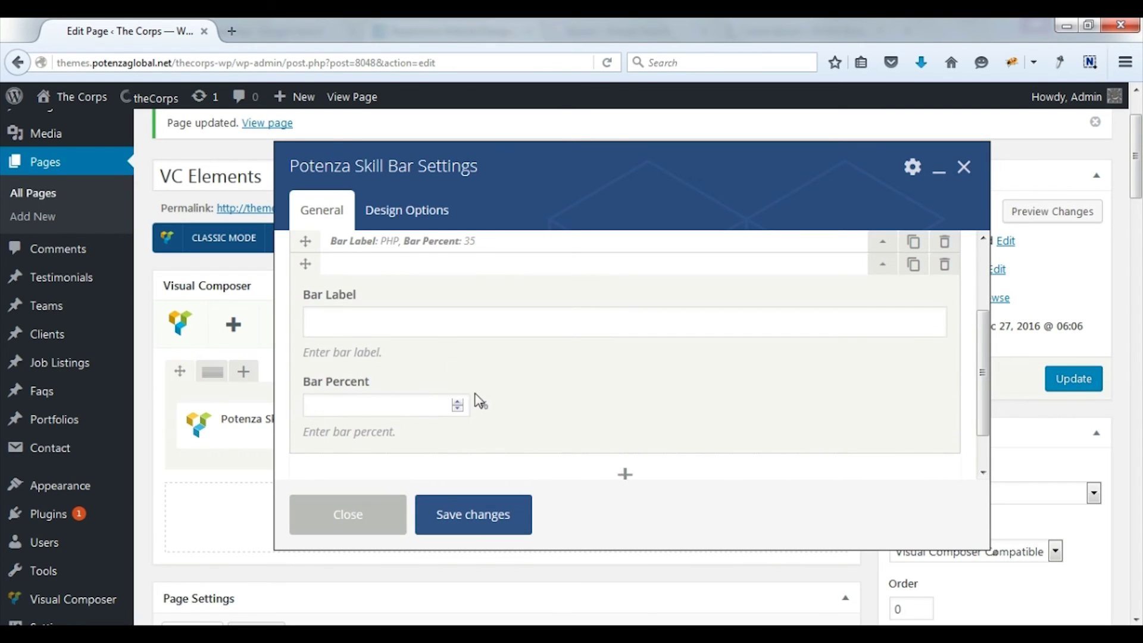
click(447, 324)
text(Magento)
click(420, 428)
text(80)
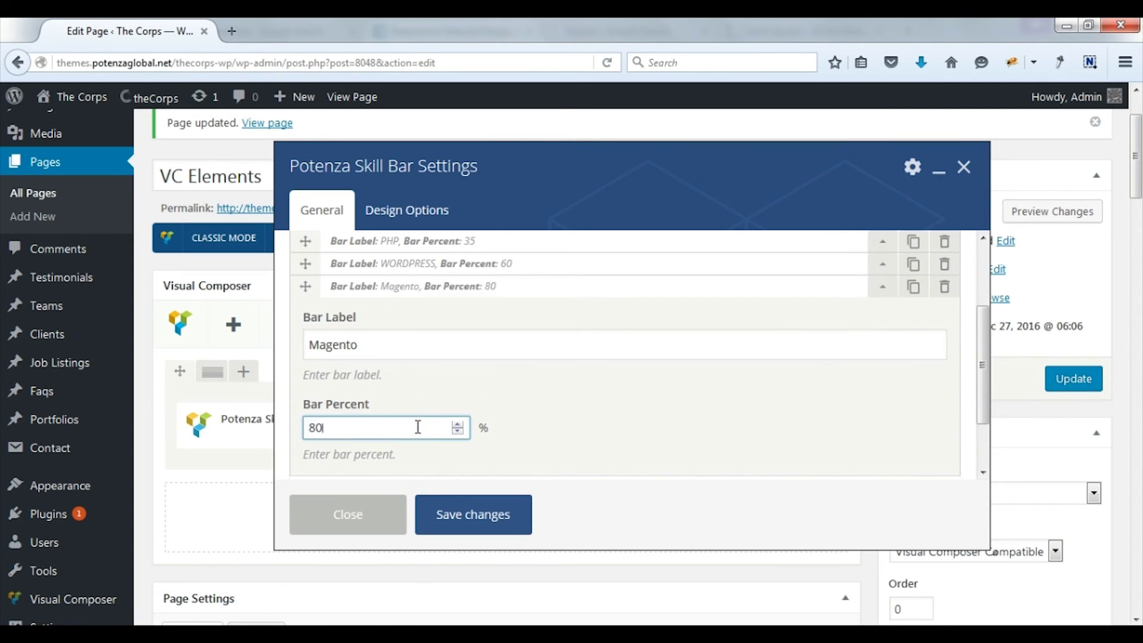
click(461, 527)
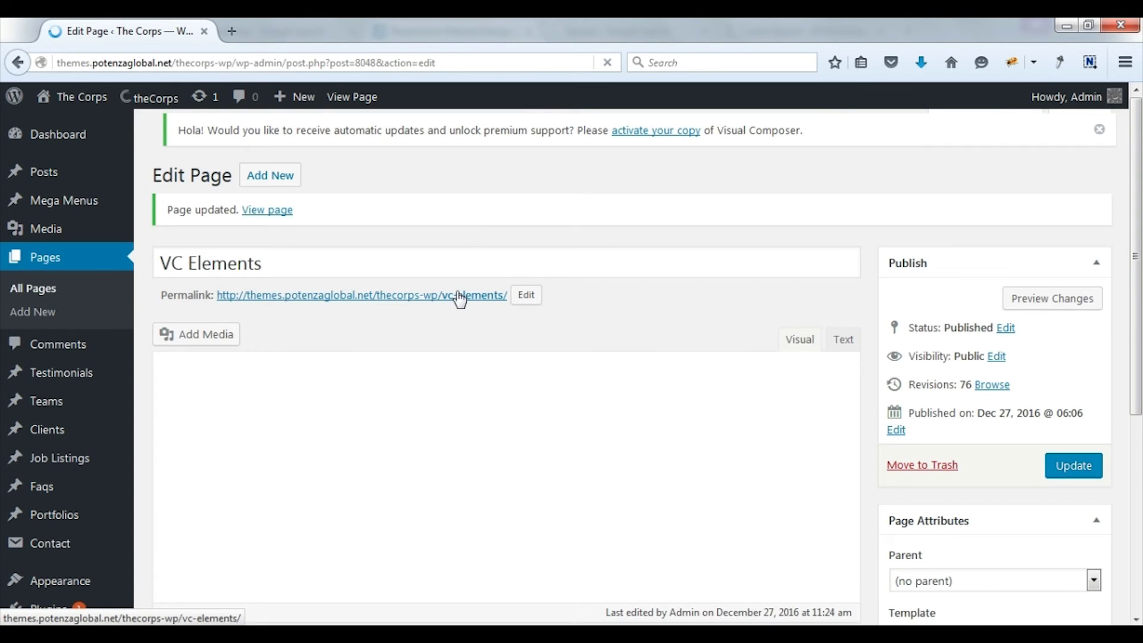
Step: Check the PHP, WORDPRESS and Magento skill bars on the published page in a separate tab
middle_click(456, 294)
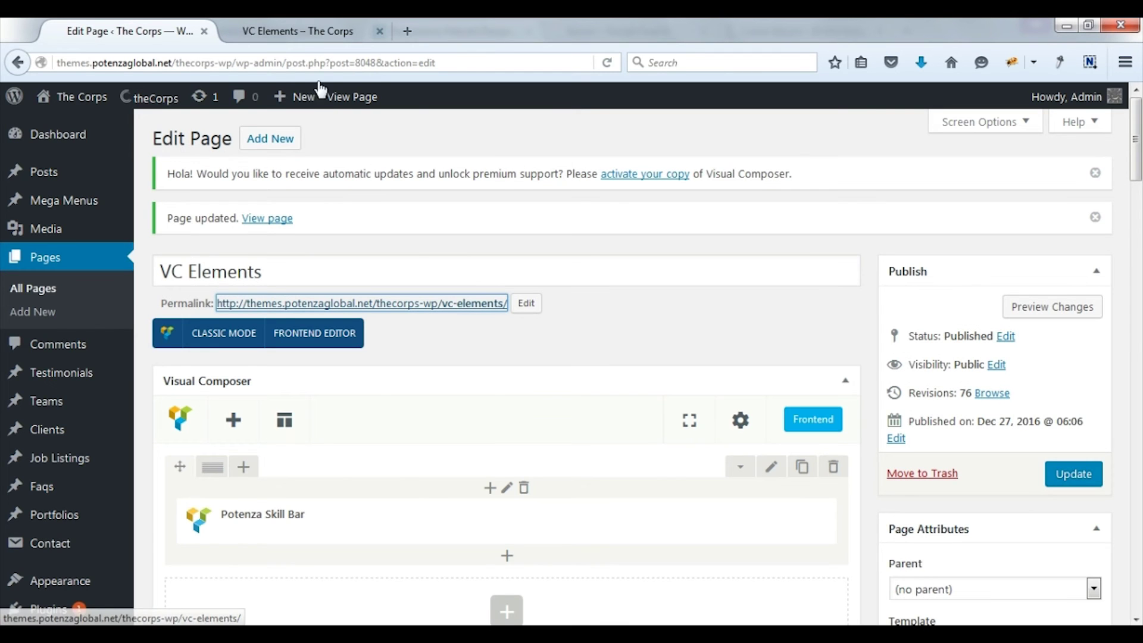
click(321, 33)
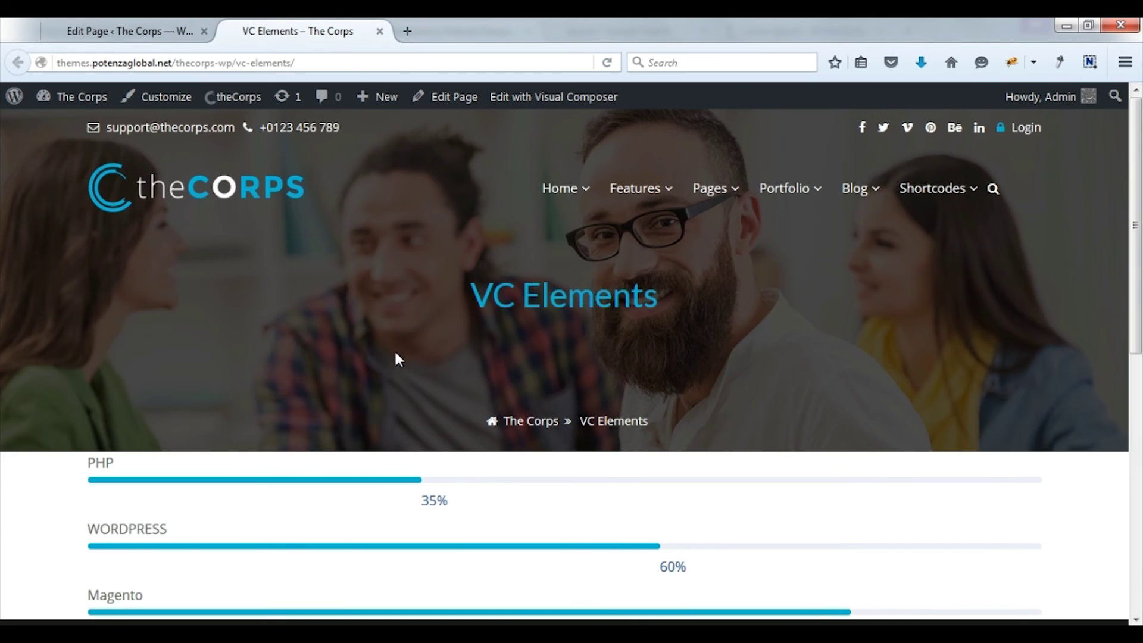
scroll(399, 364, down, 3)
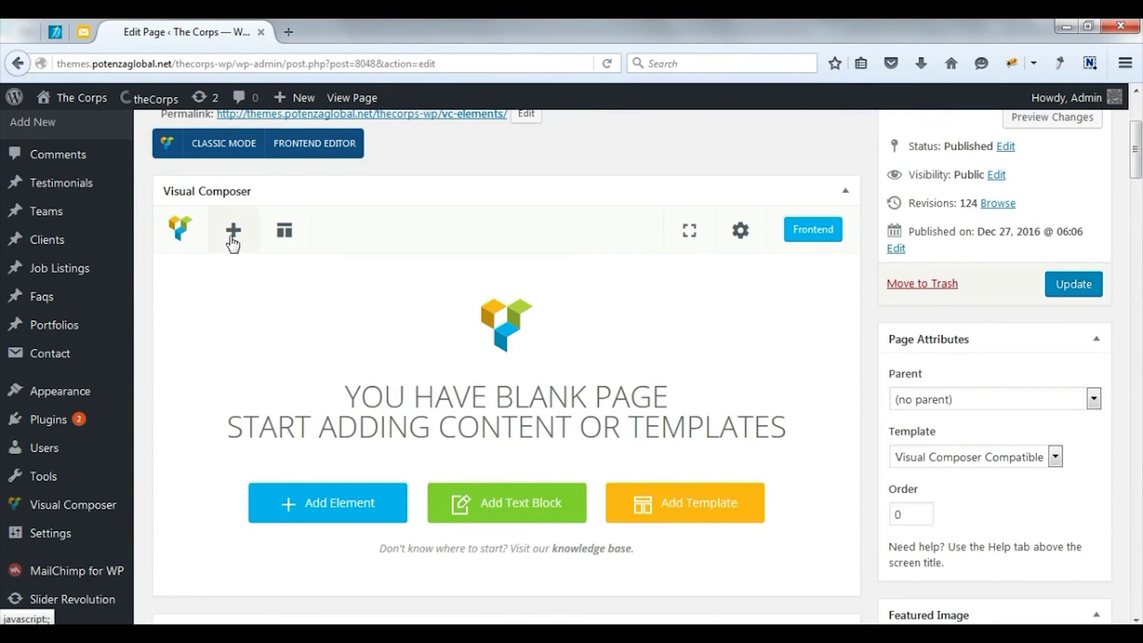
Step: Add a Potenza Slider element to the blank page and choose Style 1 for it
click(231, 231)
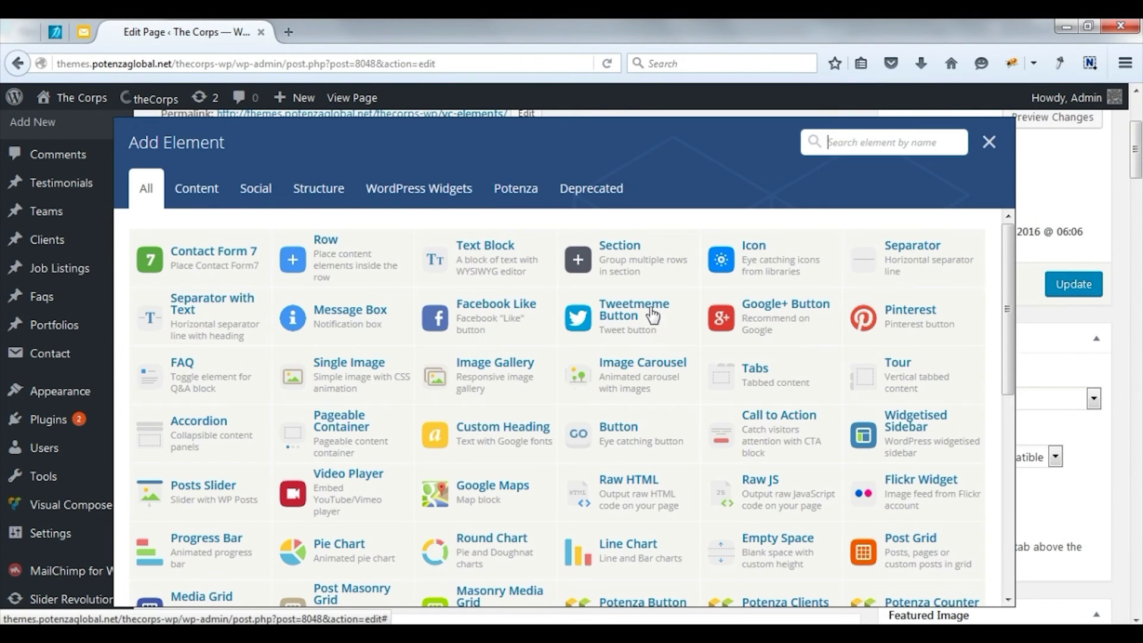
click(517, 187)
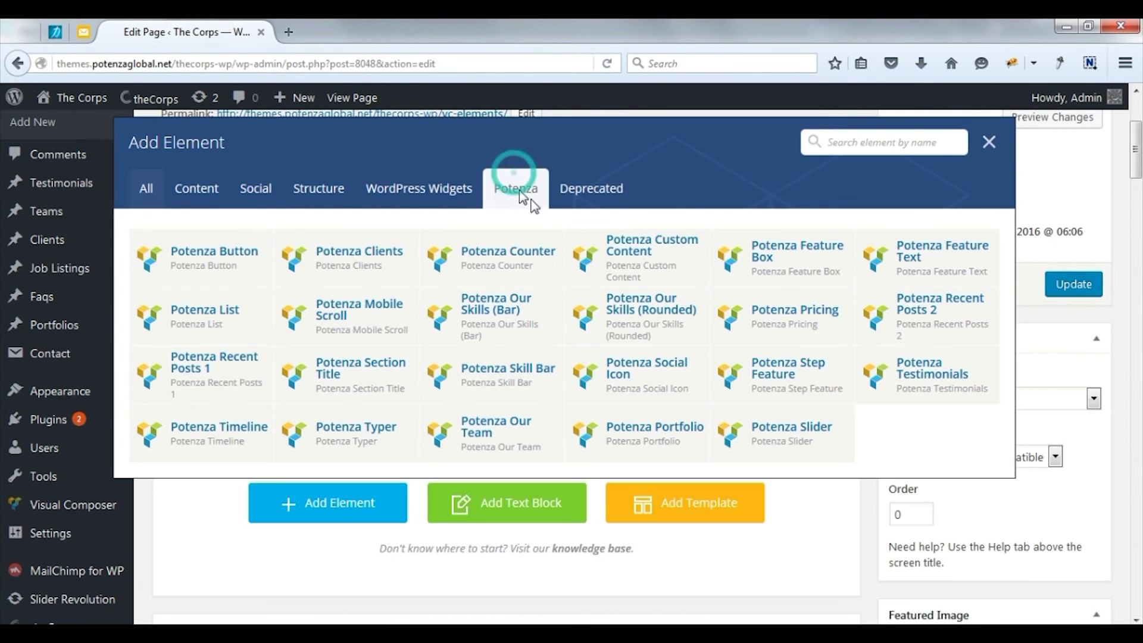
click(778, 439)
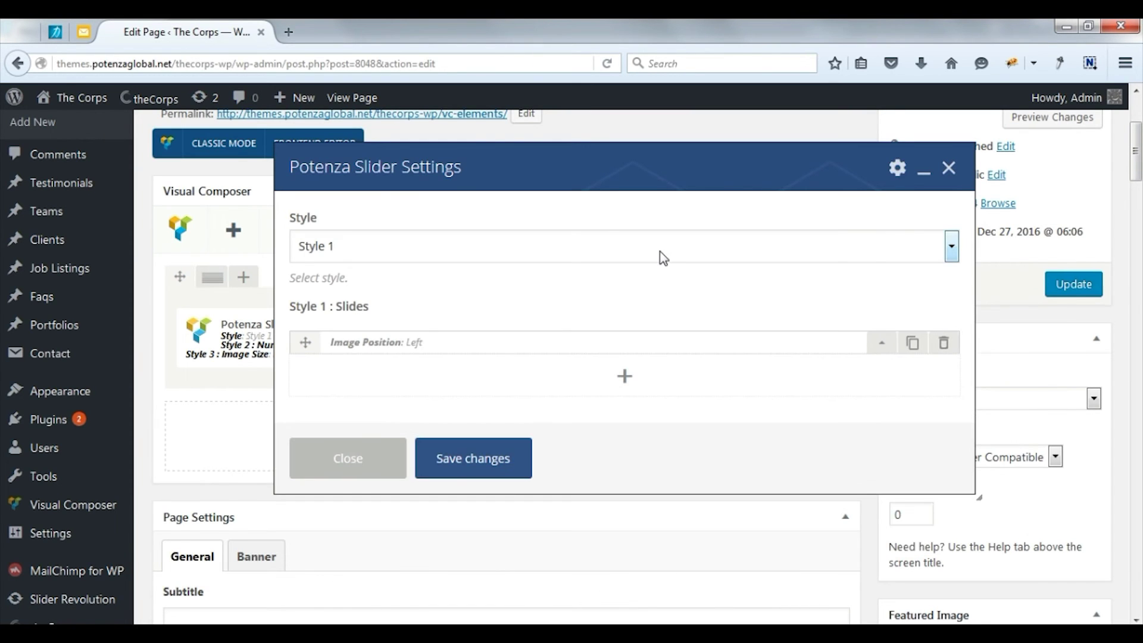
click(662, 258)
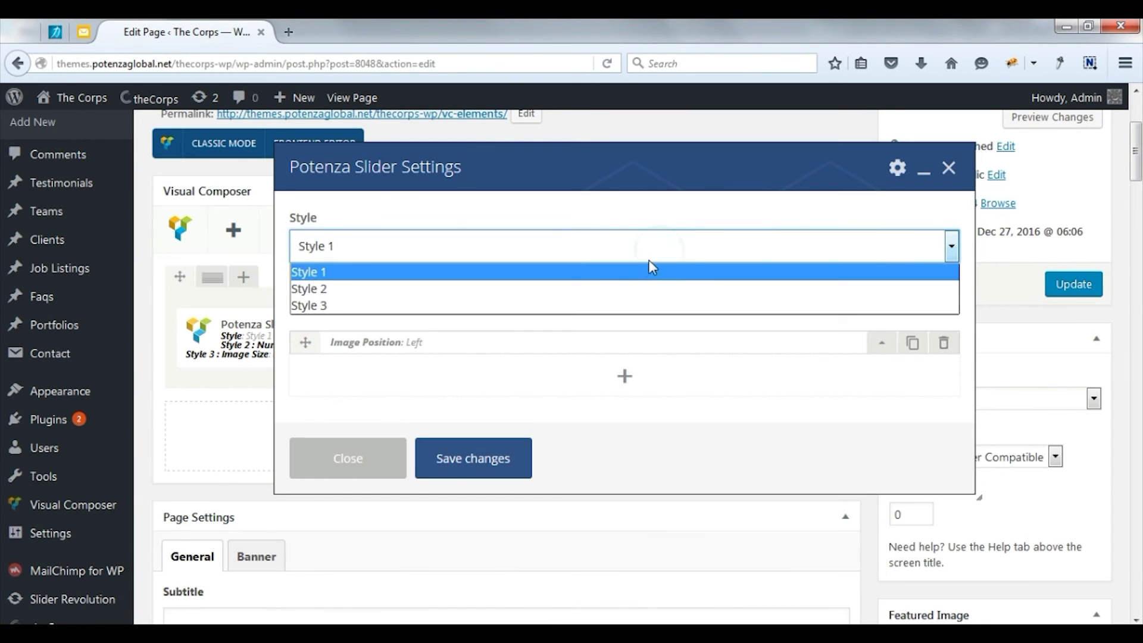
click(330, 272)
click(424, 344)
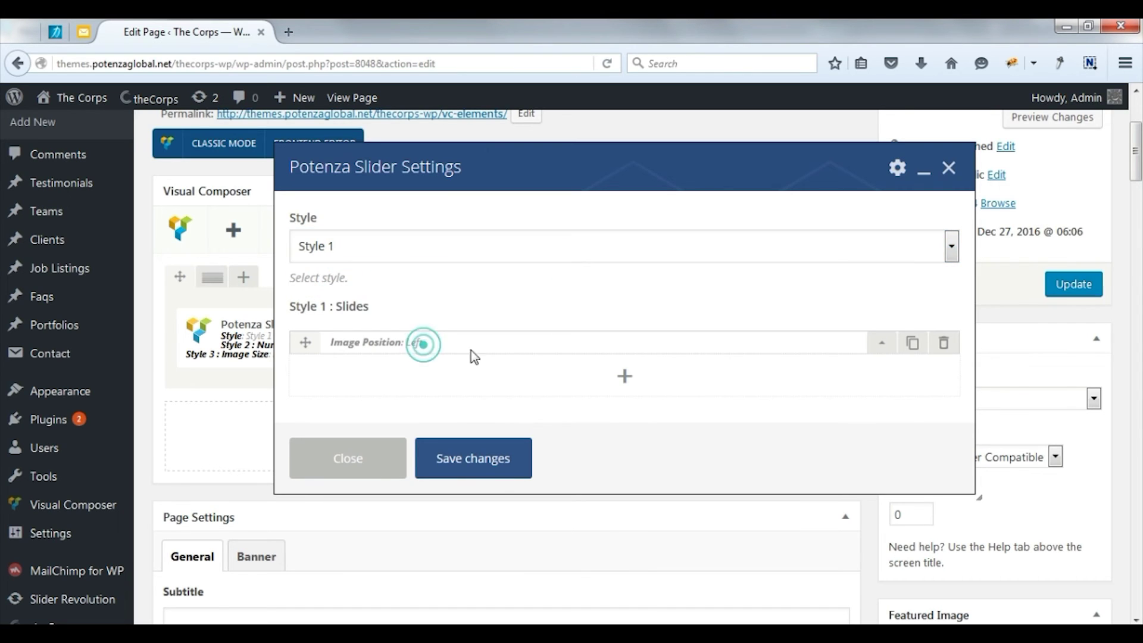
Step: Expand the slider's first slide and title it about us
click(872, 344)
click(493, 403)
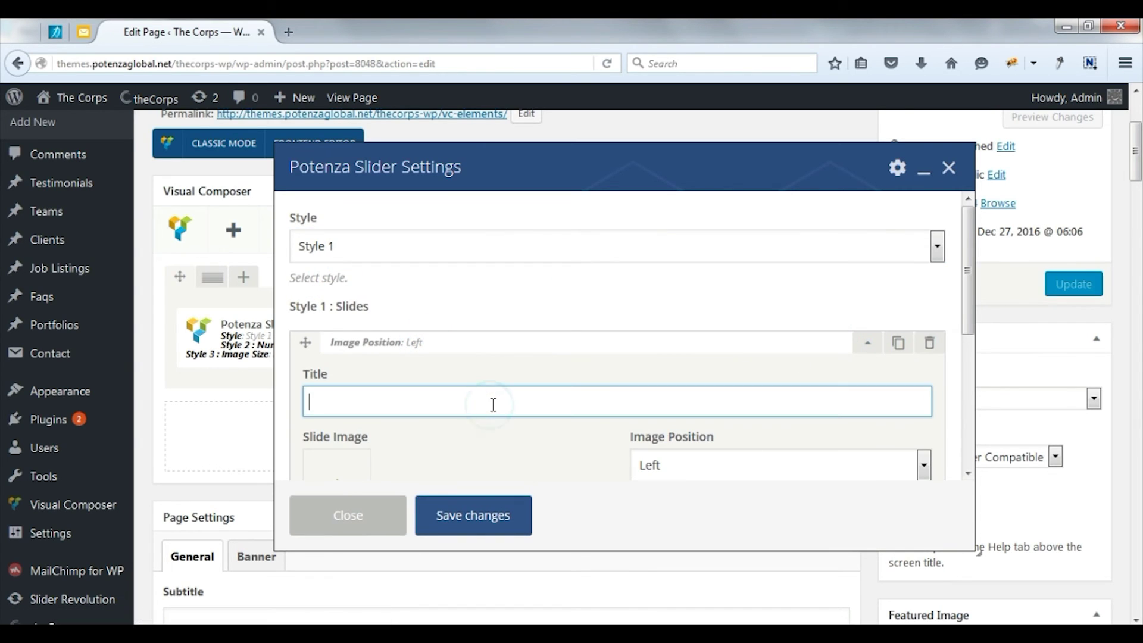
text(a)
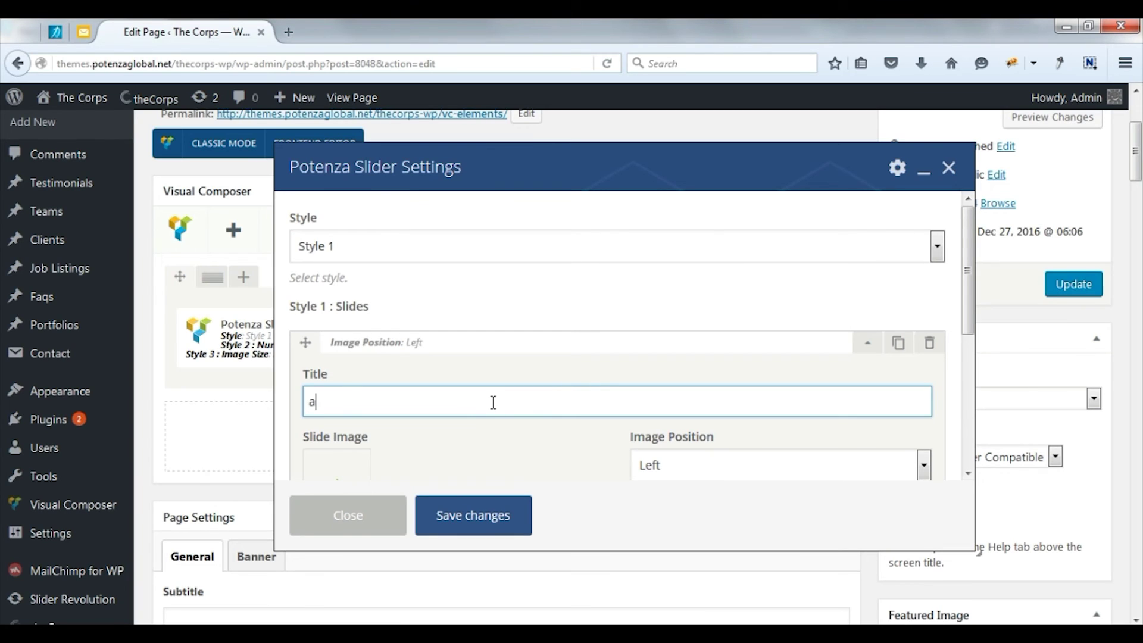
text(bout us)
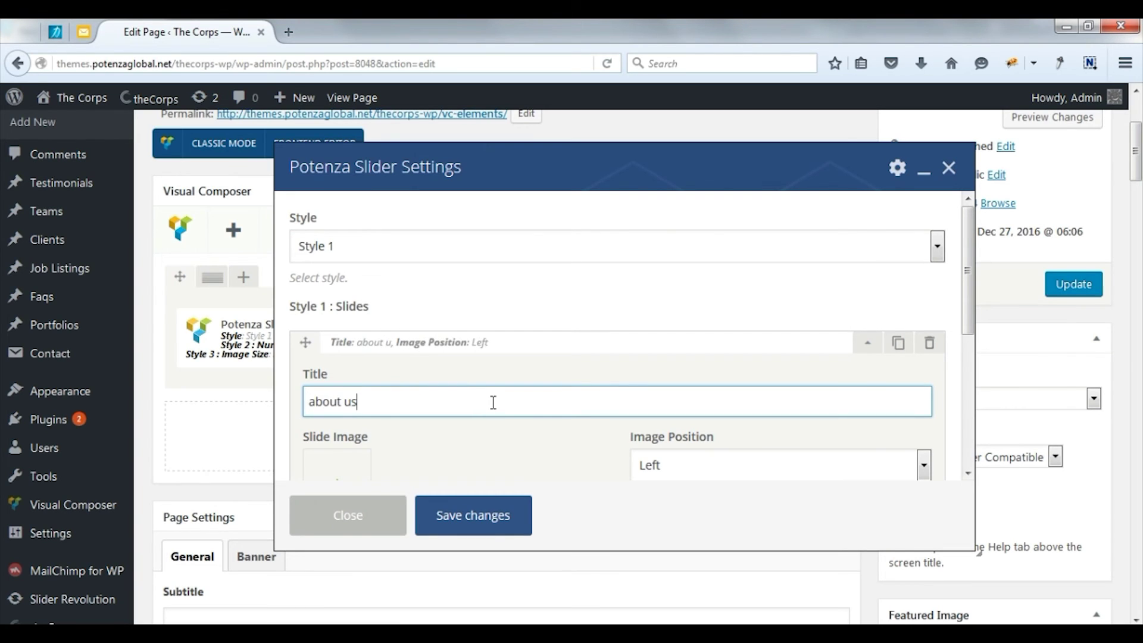
Step: Give the about us slide the white sneakers image from the media library and the Lorem Ipsum paragraph as content
scroll(427, 393, down, 3)
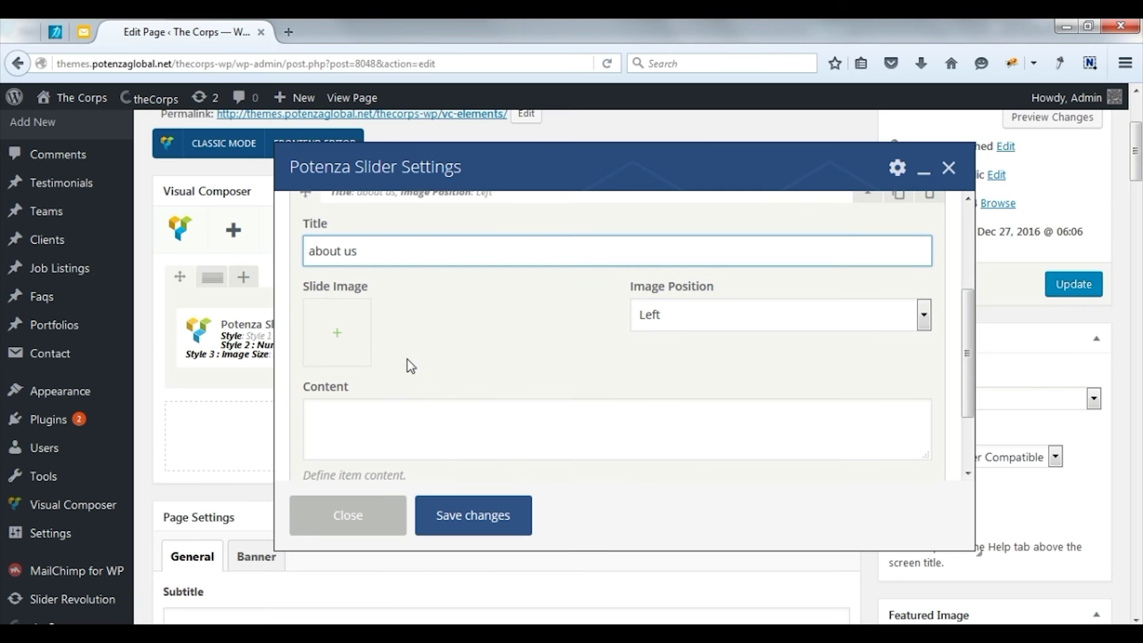
click(345, 351)
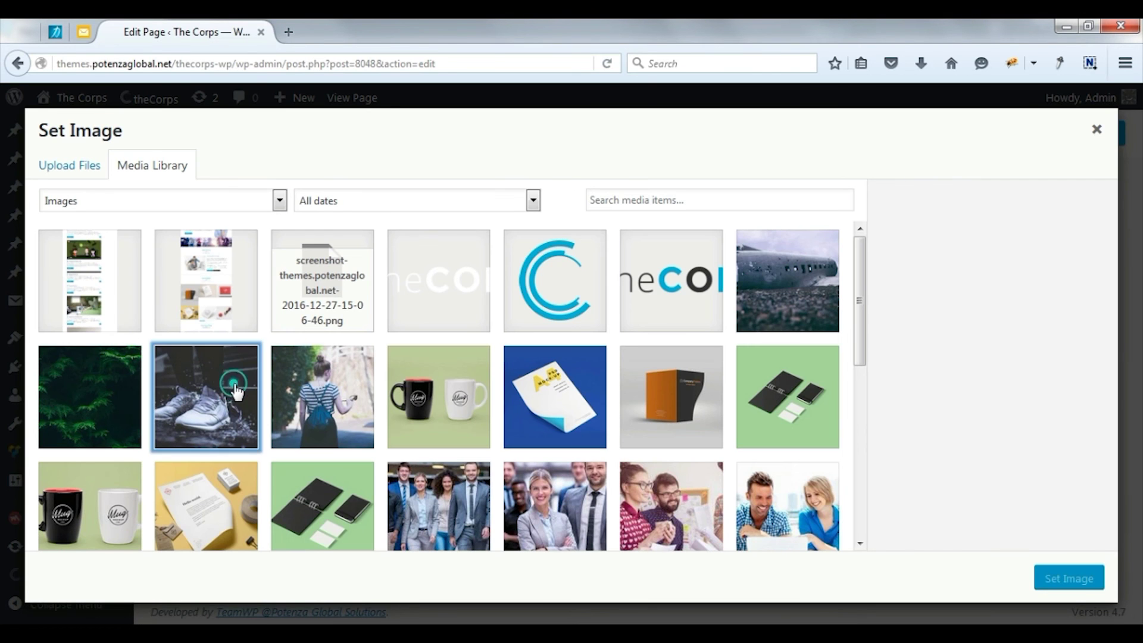
click(233, 384)
click(1050, 585)
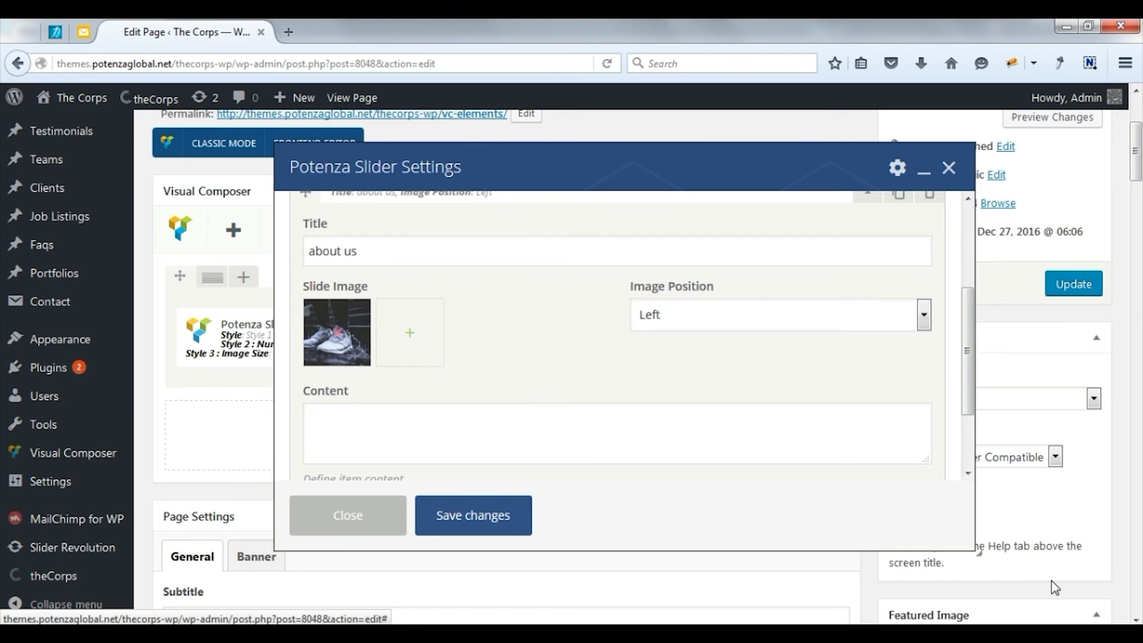
click(592, 411)
text(Lorem Ipsum is simply dummy text of the printing and typesetting industry. Lorem Ipsum has been the industry's standard dummy text ever since the 1500s, when an unknown printer took a galley of type and scrambled it to make a type specimen book. It has survived not only five centuries, but also the leap into electronic typesetting, remaining essentially unchanged. It was popularised in the 1960s with the release of Letraset sheets containing Lorem Ipsum passages, and more recently with desktop publishing software like Aldus PageMaker including versions of Lorem Ipsum.)
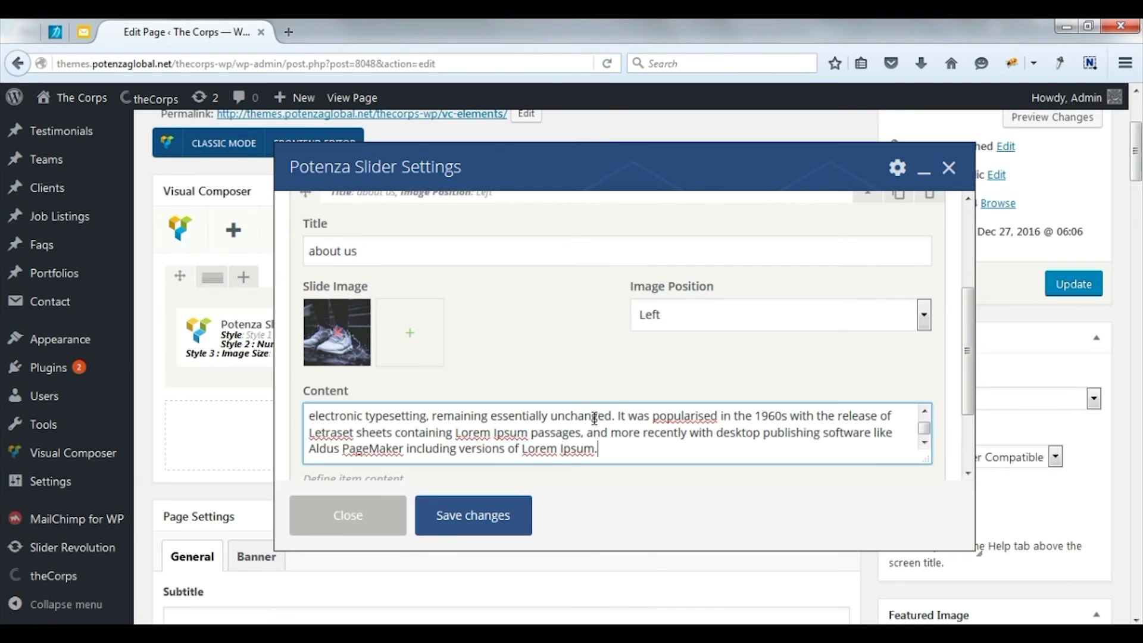
Step: Add a second slide titled our services with the business team image and Lorem Ipsum content, and save the slider settings
scroll(530, 395, down, 3)
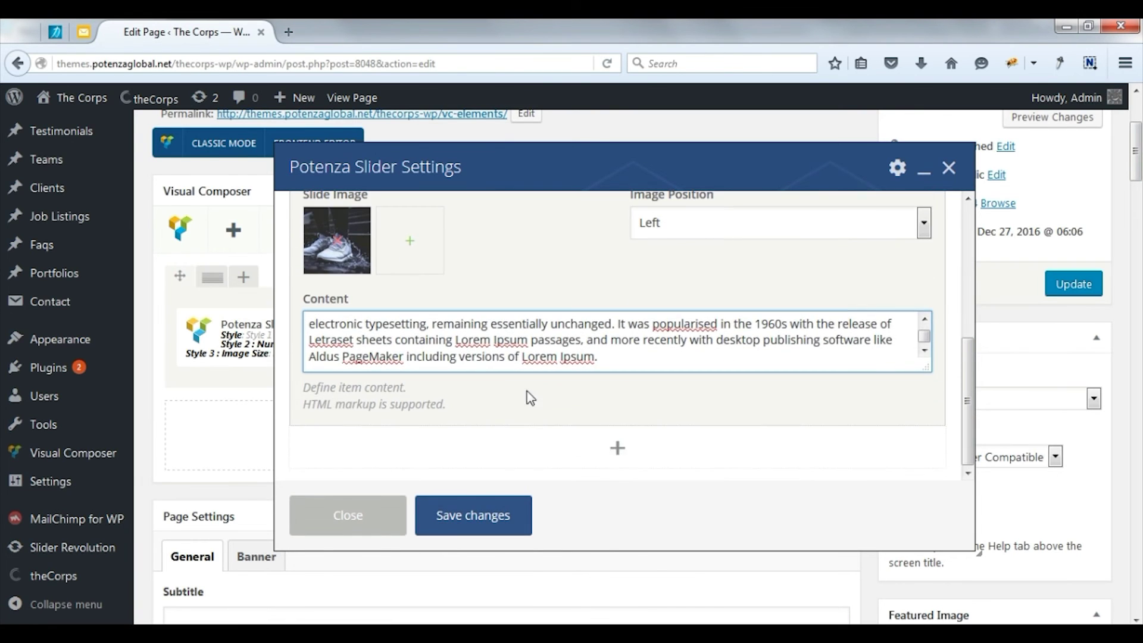
click(619, 451)
scroll(485, 352, up, 2)
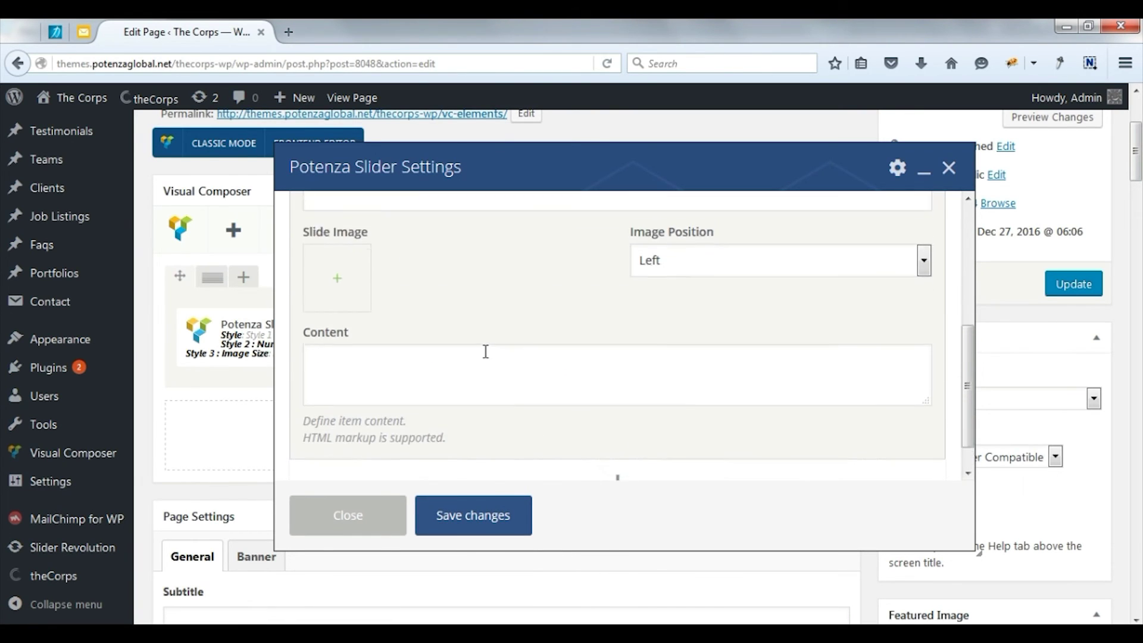
click(419, 235)
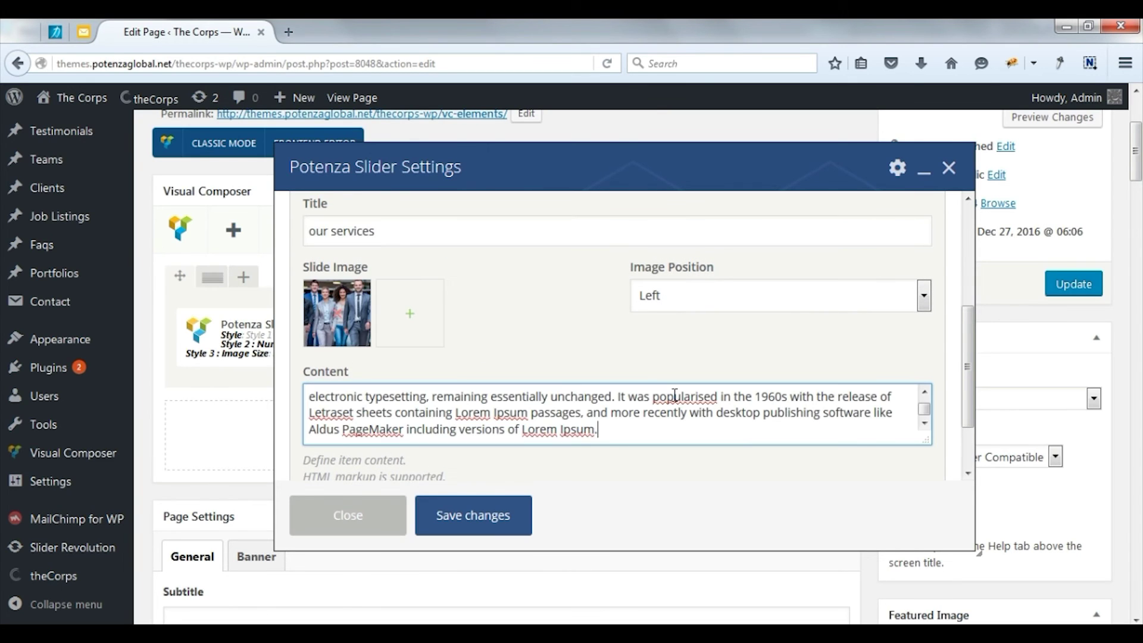
click(517, 515)
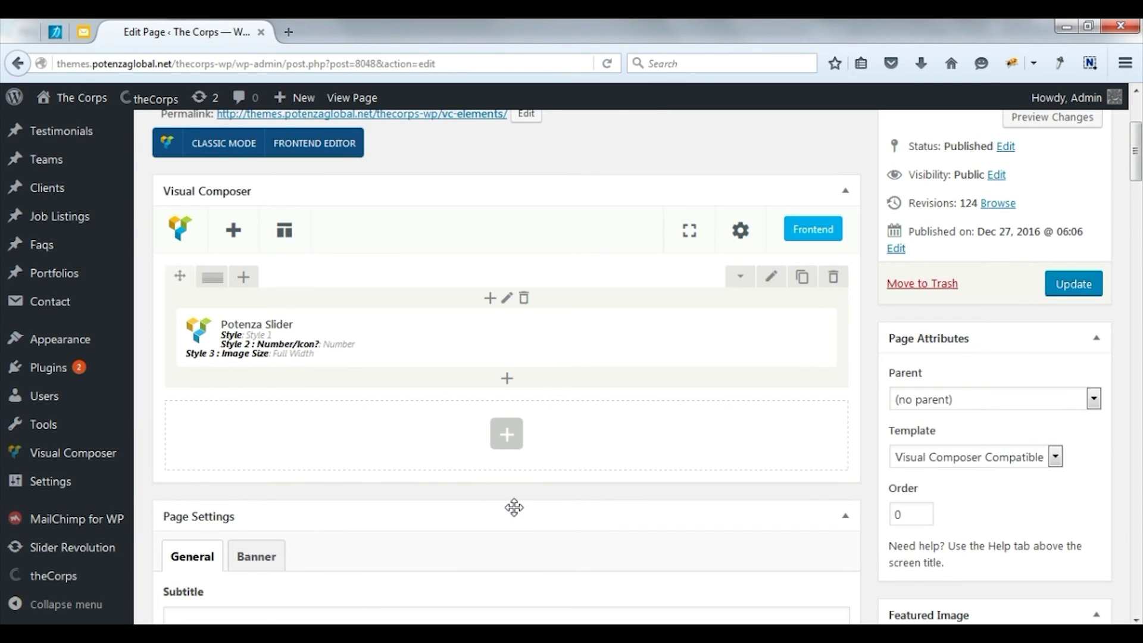
Step: Update the page and check the about us and our services slides on the published page in a separate tab
click(1051, 297)
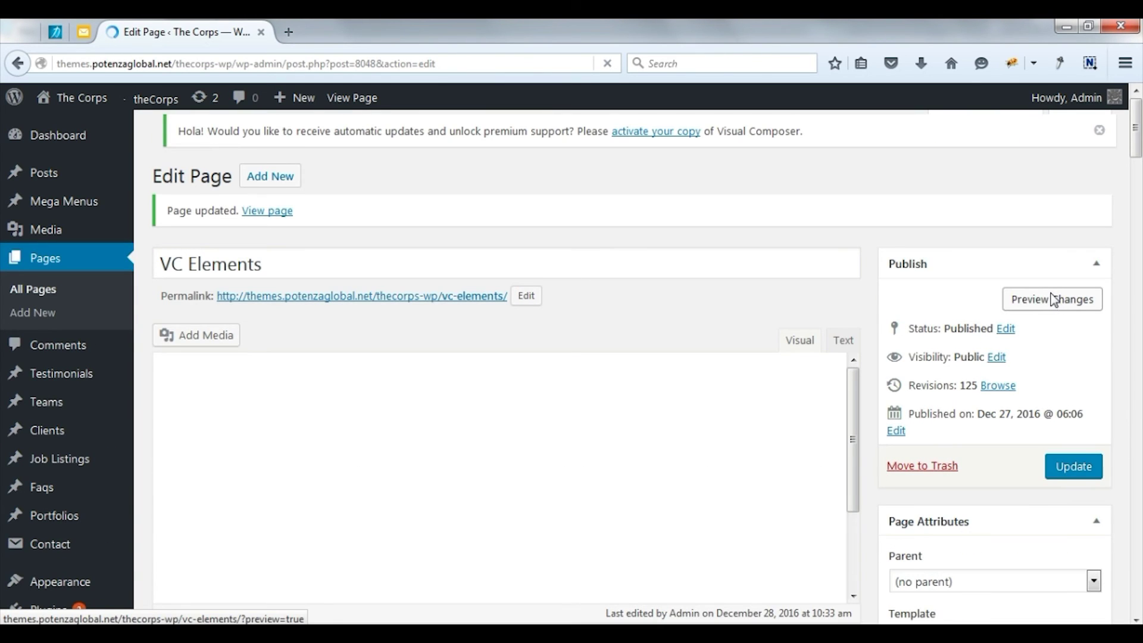
middle_click(494, 310)
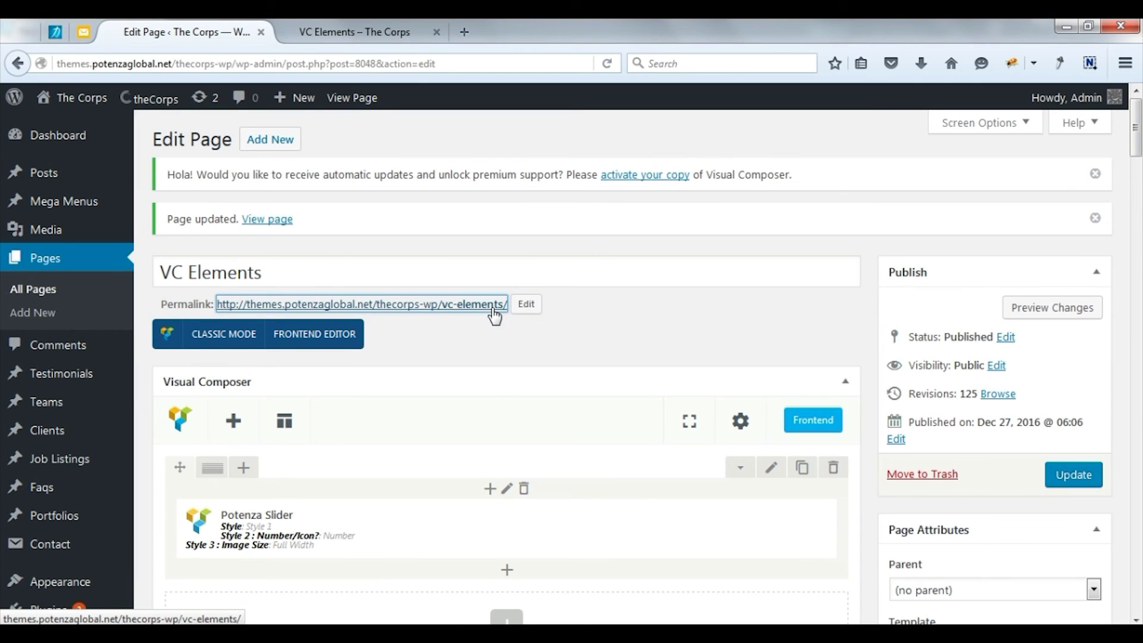
click(369, 39)
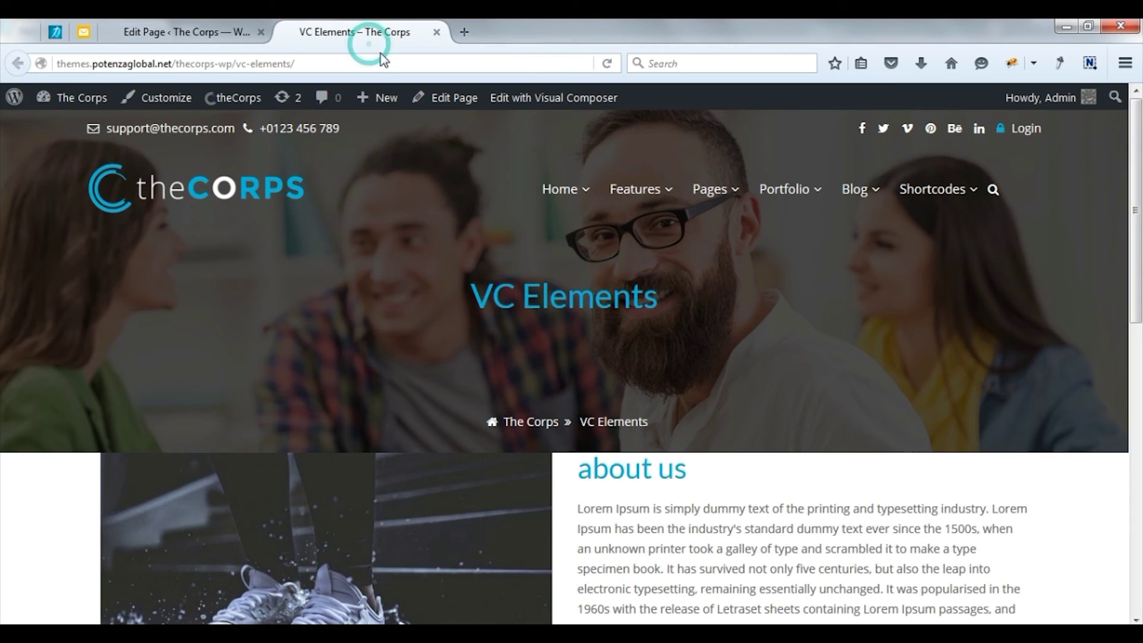
scroll(499, 423, down, 5)
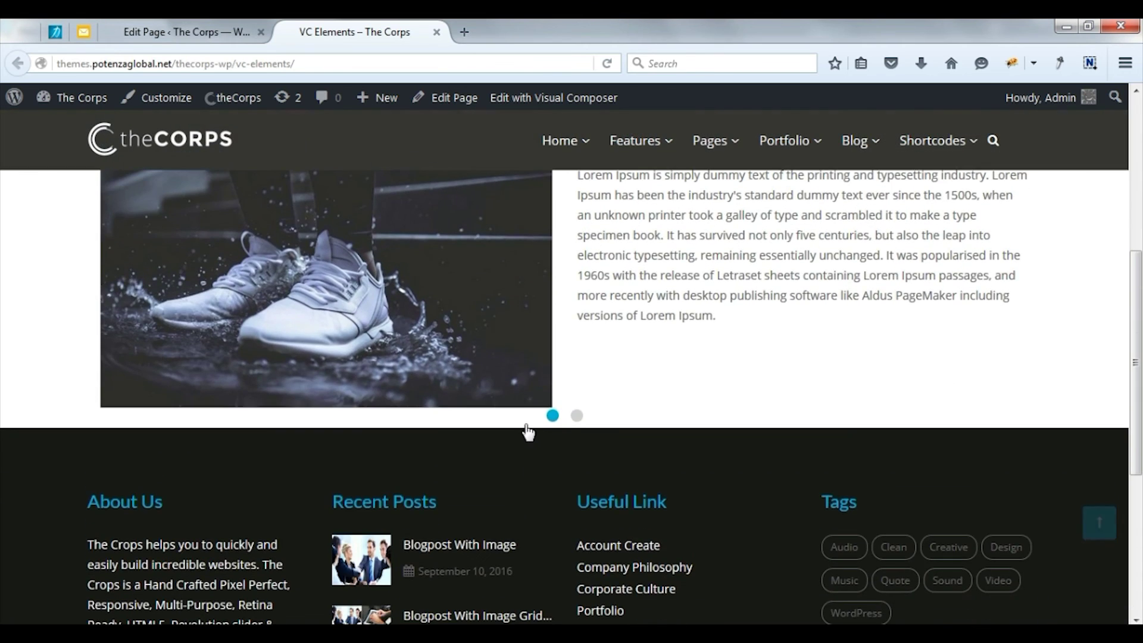
scroll(521, 431, up, 1)
click(646, 360)
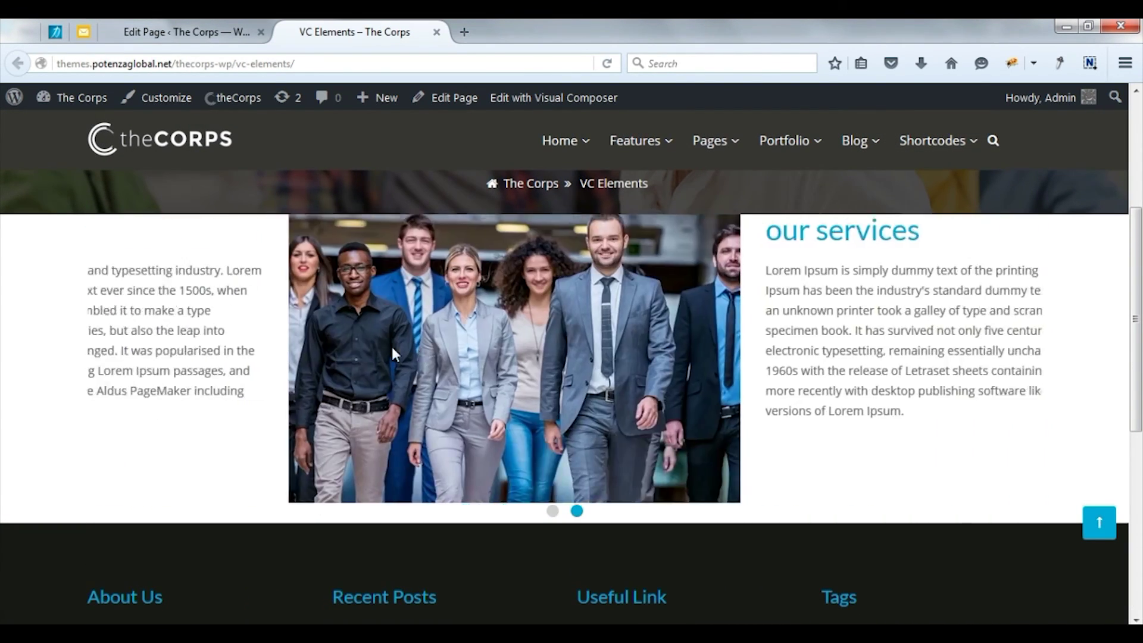
Step: Return to the page editor and duplicate the row containing the Potenza Slider
drag(580, 241, 546, 274)
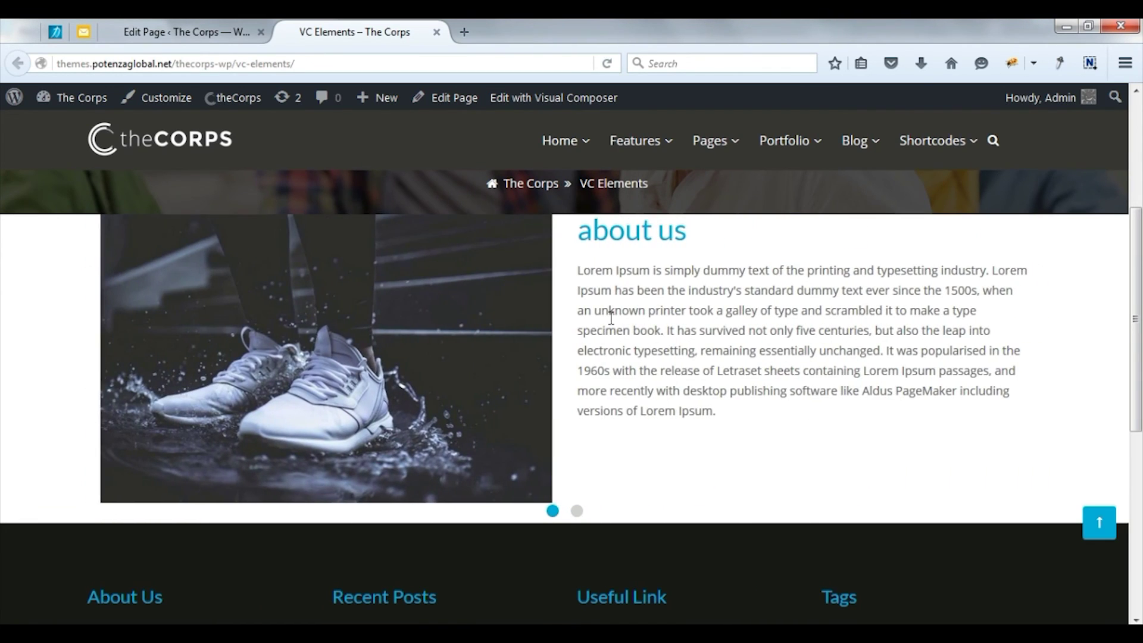
click(228, 34)
scroll(480, 392, down, 3)
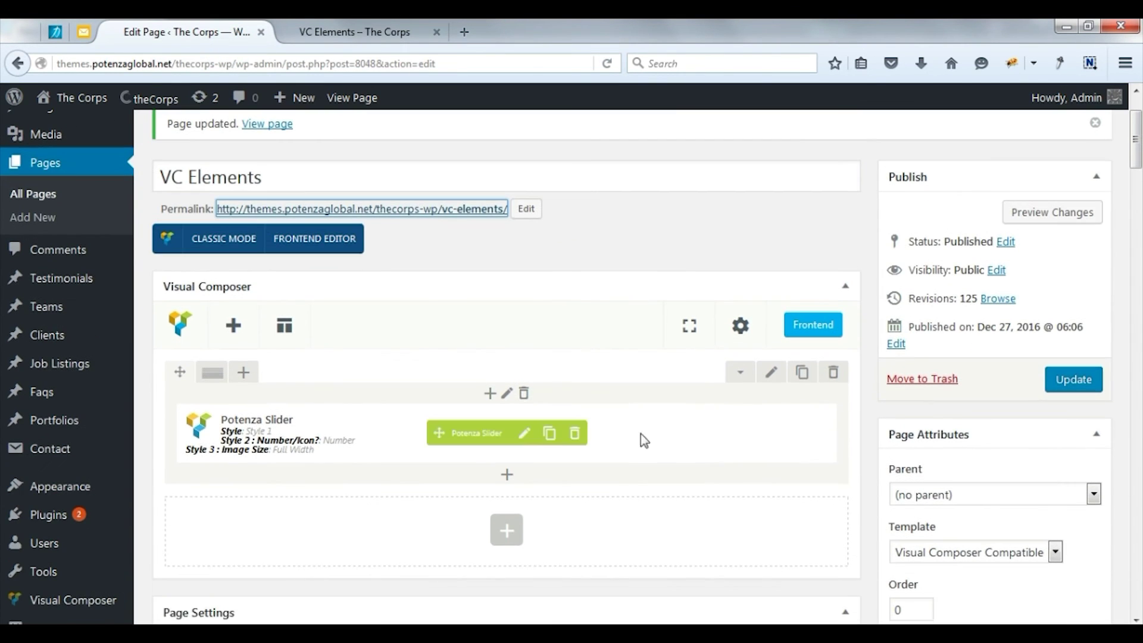
click(802, 373)
scroll(732, 441, down, 3)
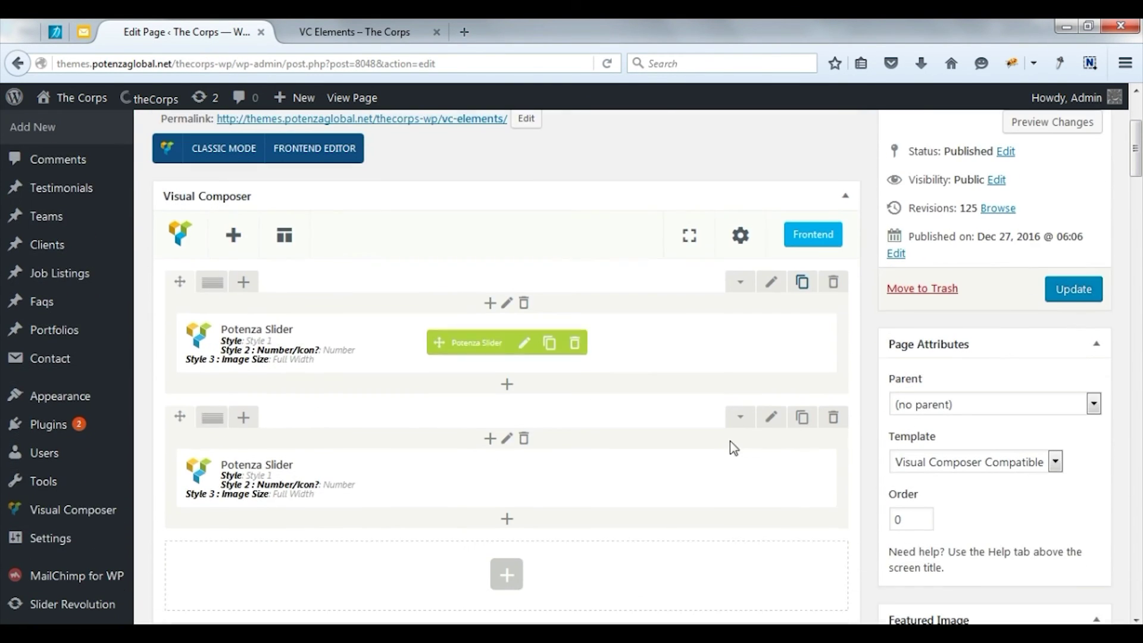
Step: Open the duplicated slider's settings and set it to Style 2 with the Number option
click(527, 481)
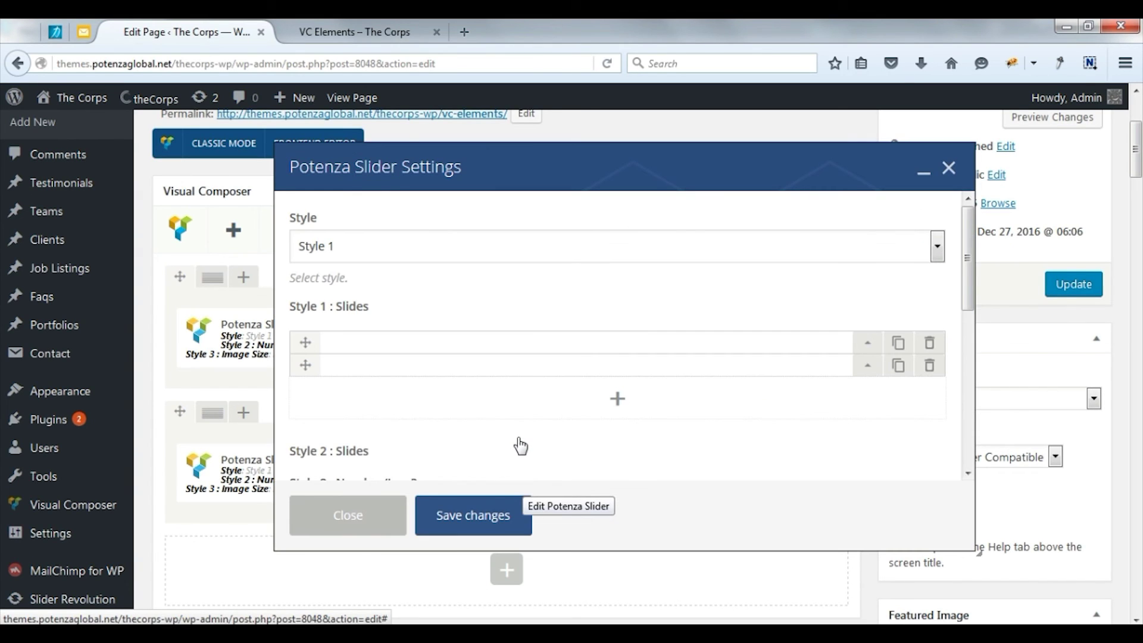
click(850, 246)
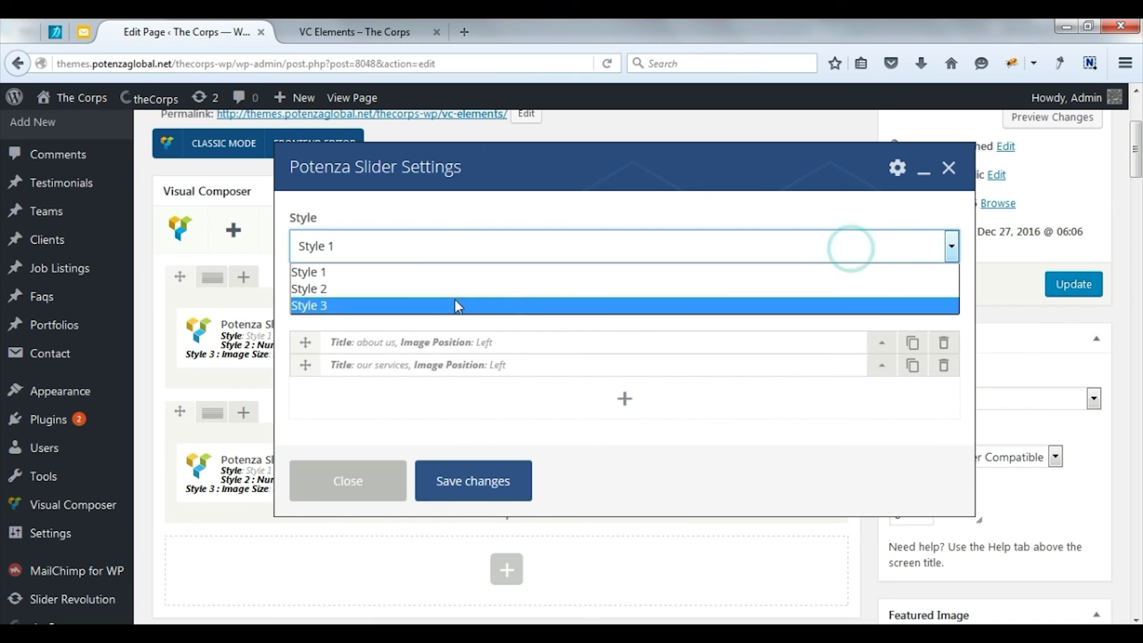
click(441, 291)
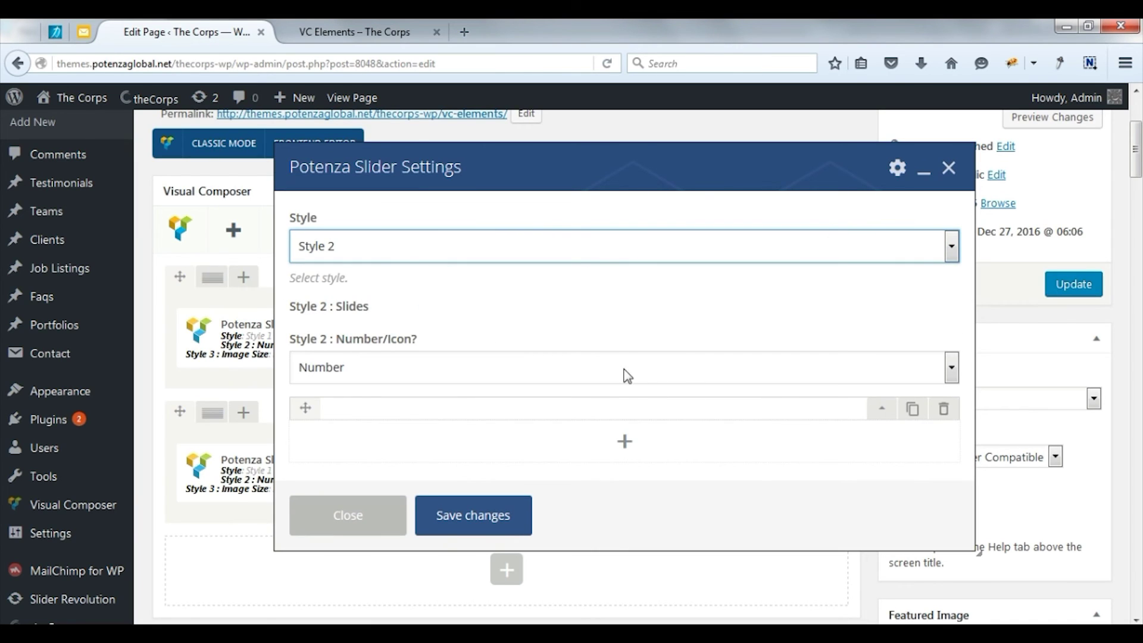
click(362, 366)
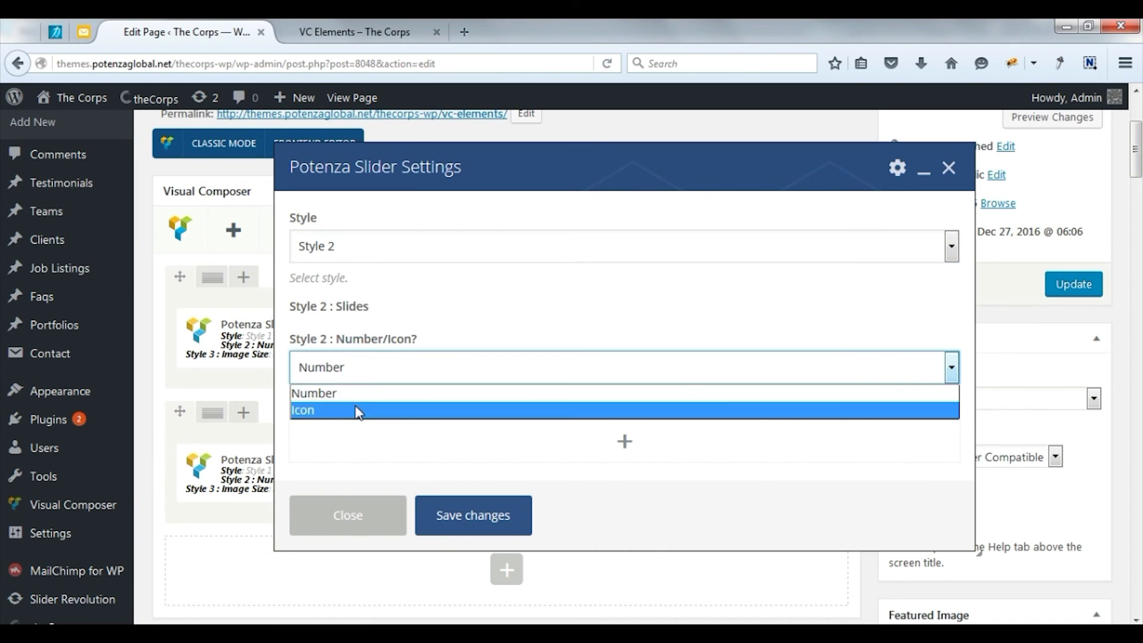
click(362, 394)
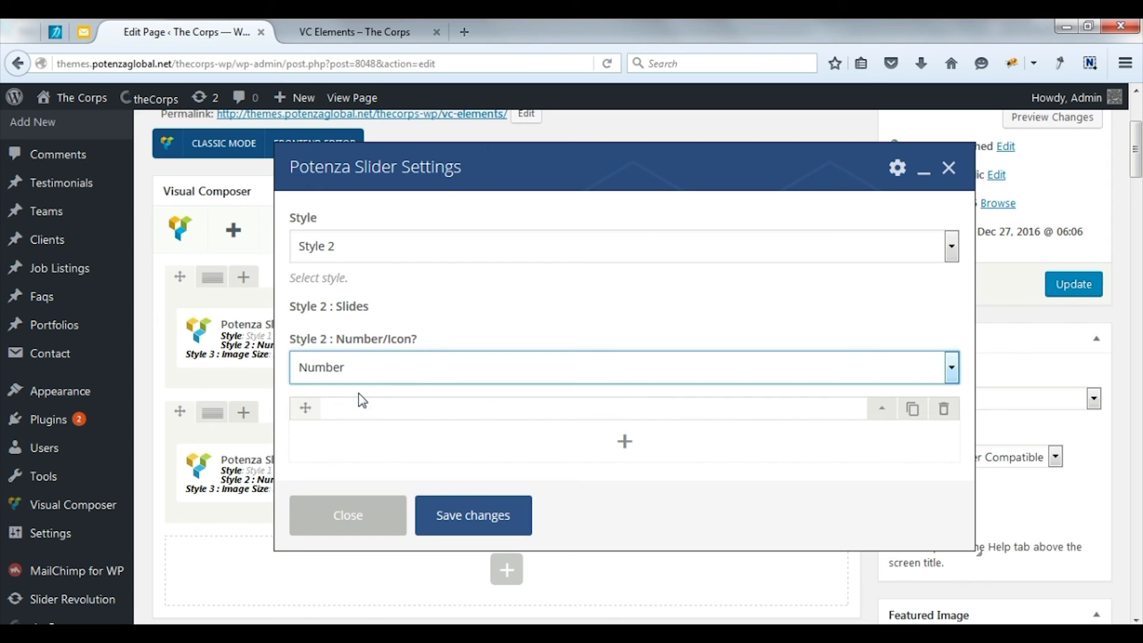
Step: Expand the Style 2 slide's fields and save the slider settings
click(884, 412)
scroll(740, 455, down, 8)
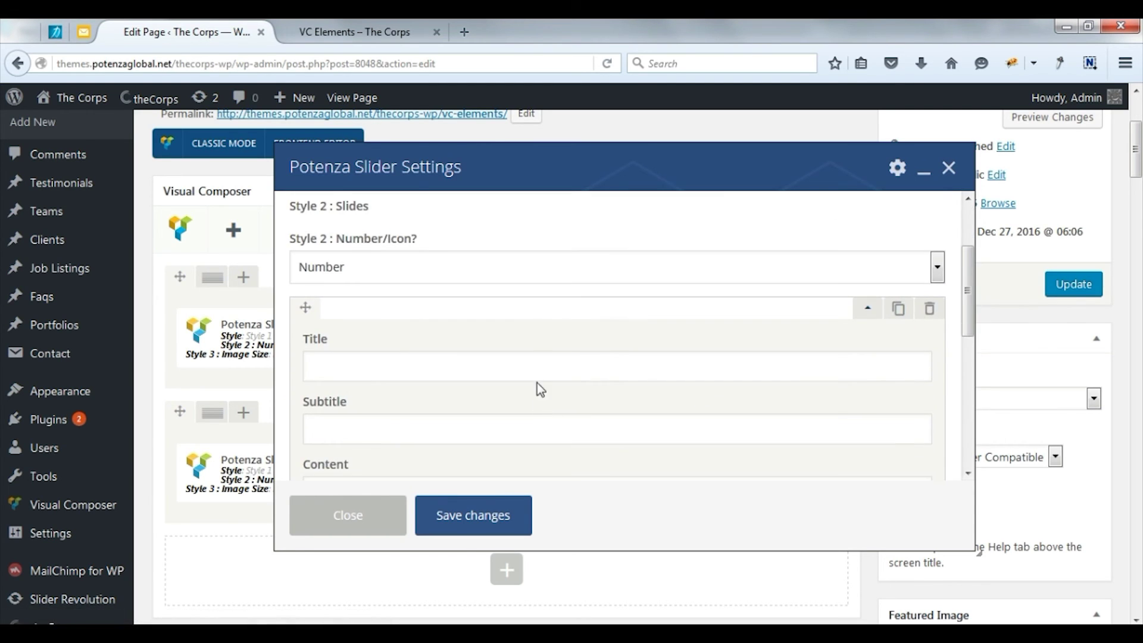
click(457, 524)
Step: Update the page and reload the published page to check the Style 2 slider below the first one
scroll(801, 396, down, 4)
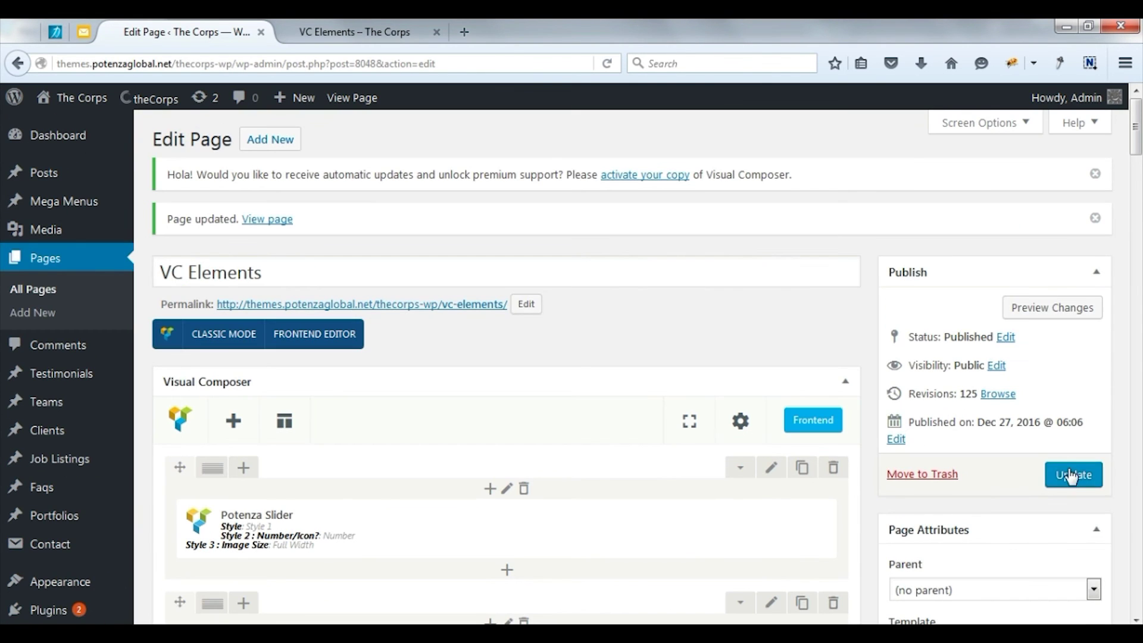
click(1070, 468)
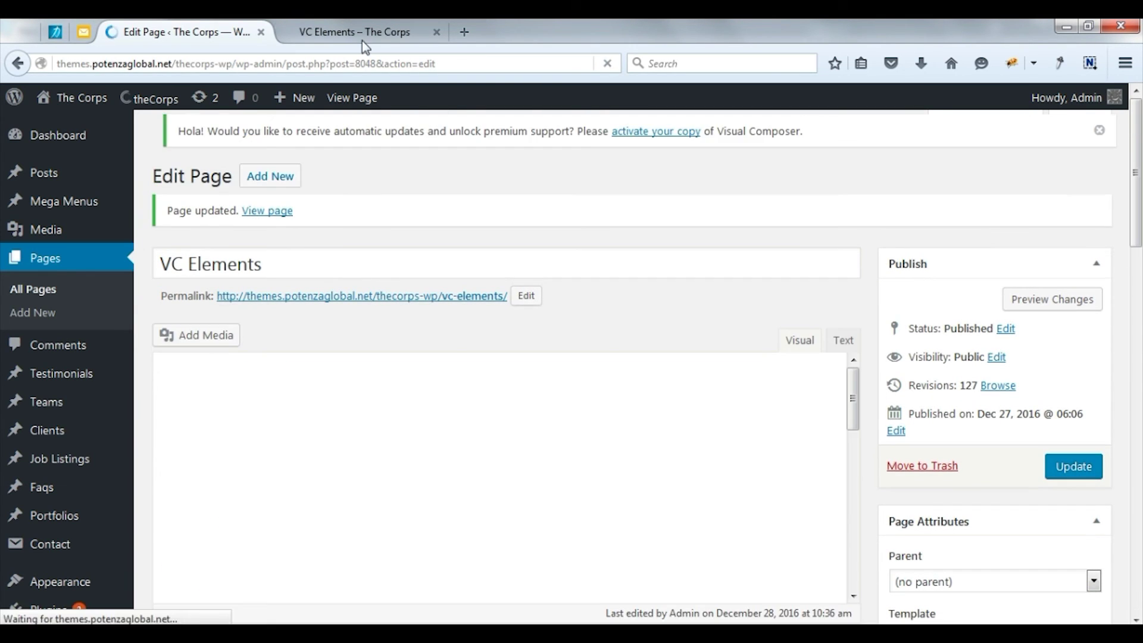
click(364, 38)
click(381, 69)
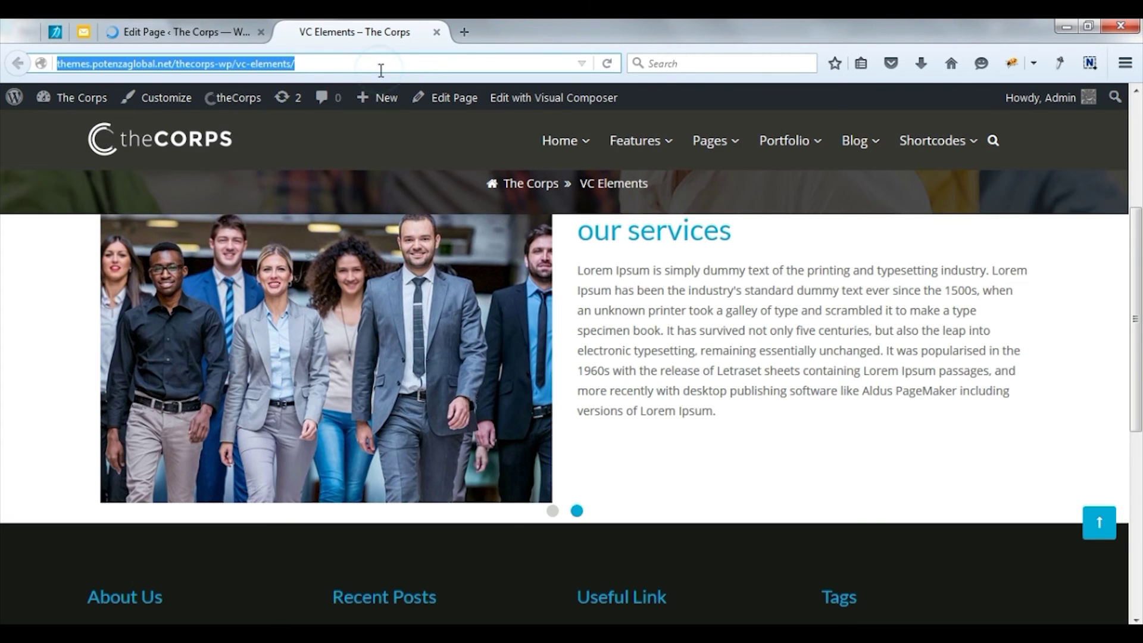
key(Return)
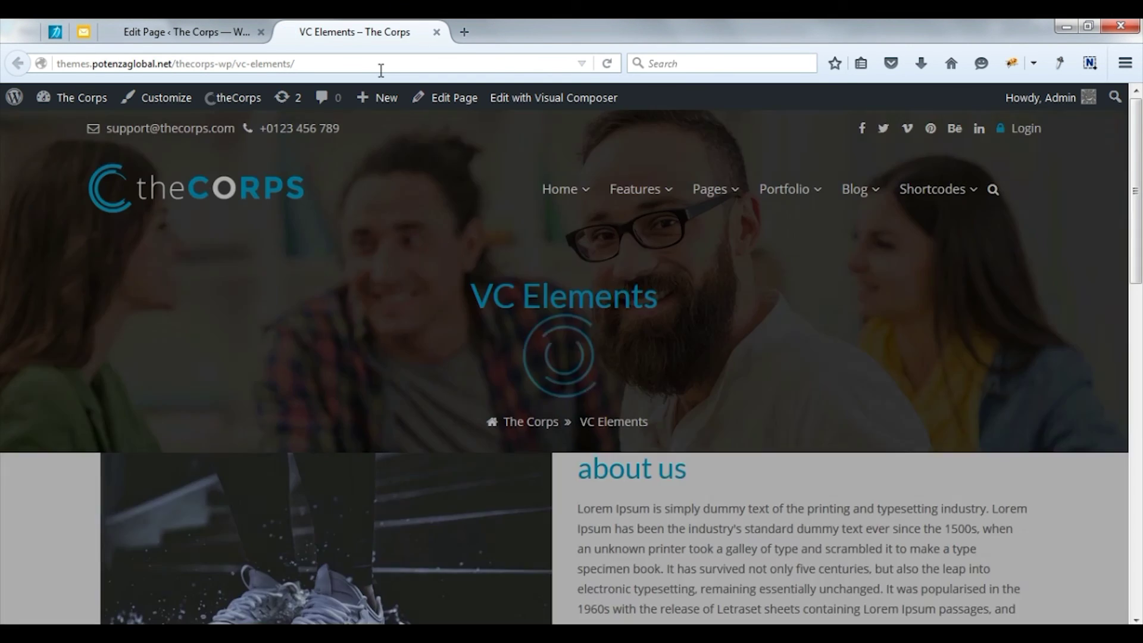
scroll(391, 176, down, 2)
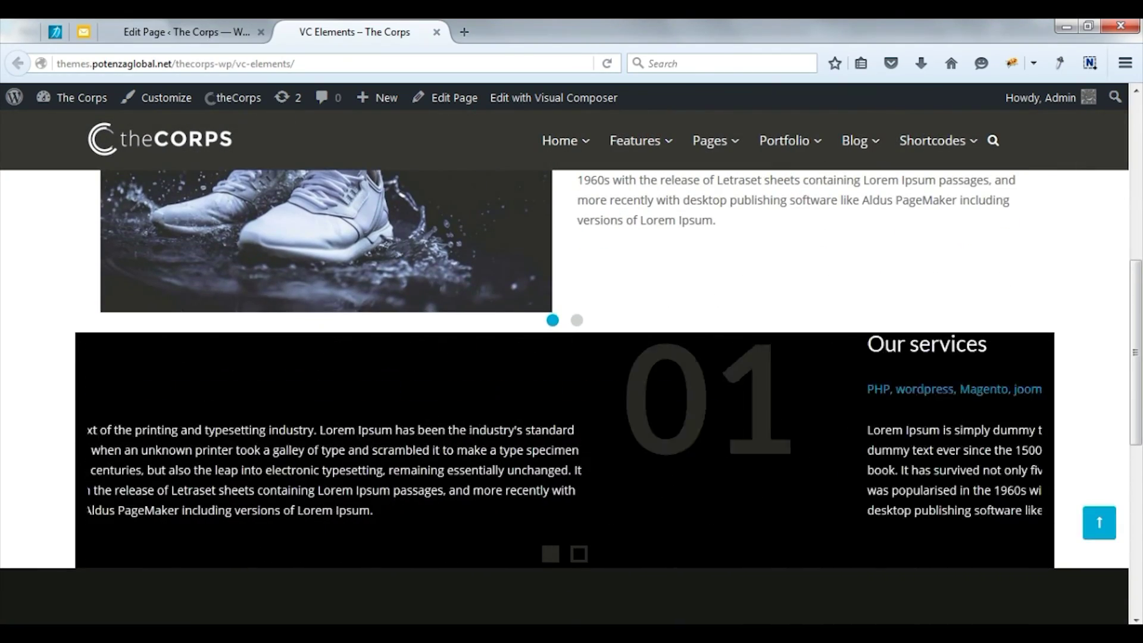
Step: Add a Potenza Step Feature element to the blank page and set its style to Style 2
key(ctrl+Page_Up)
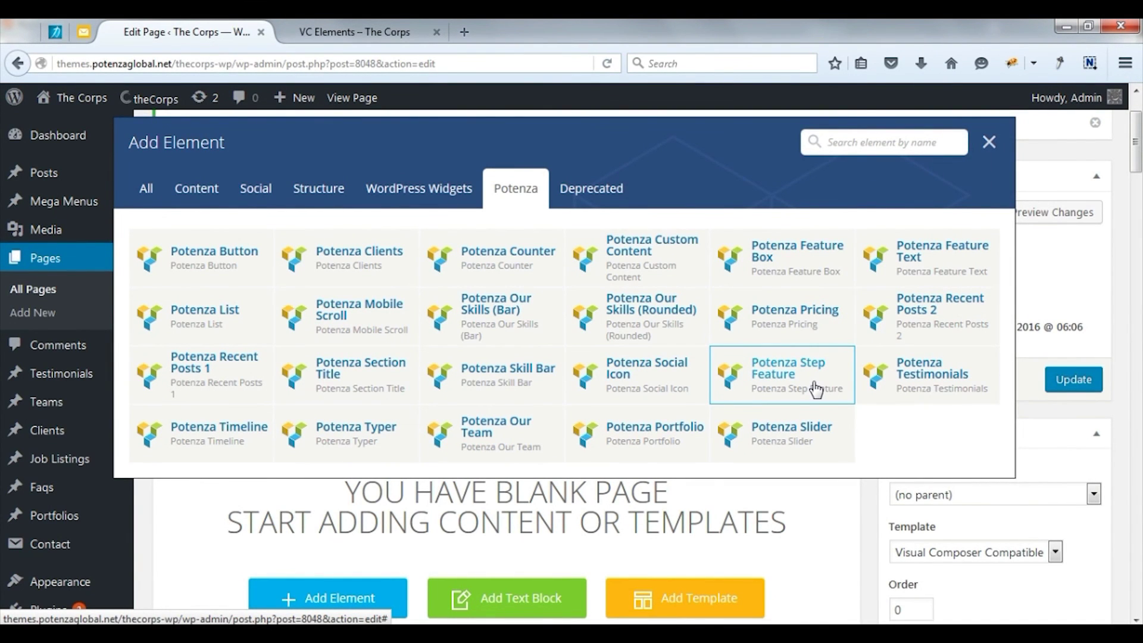
click(816, 389)
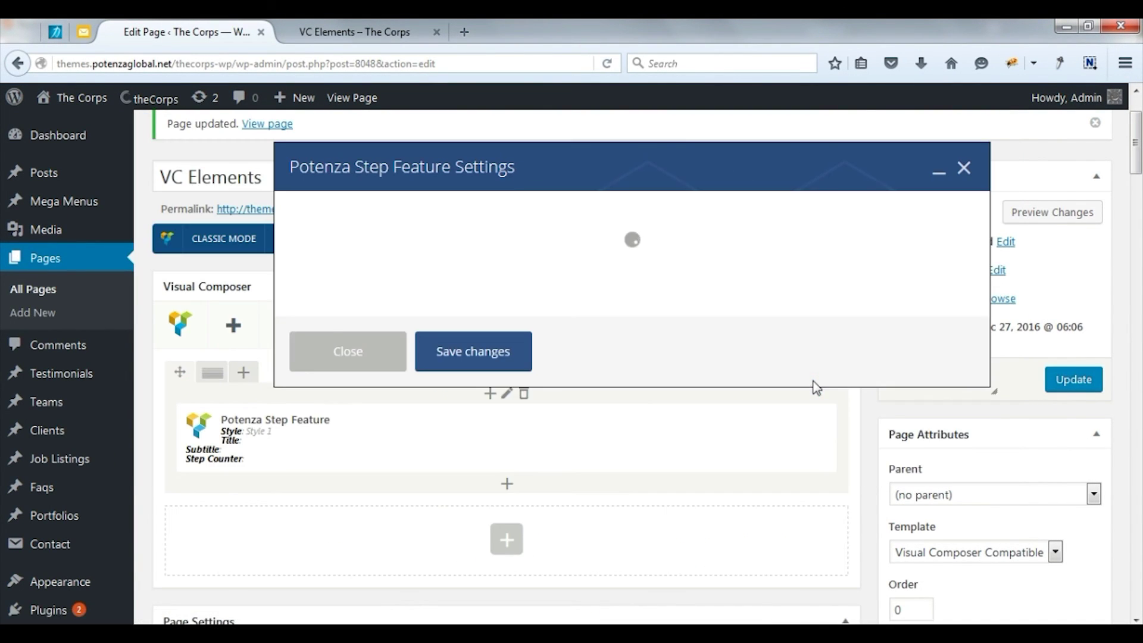
click(564, 288)
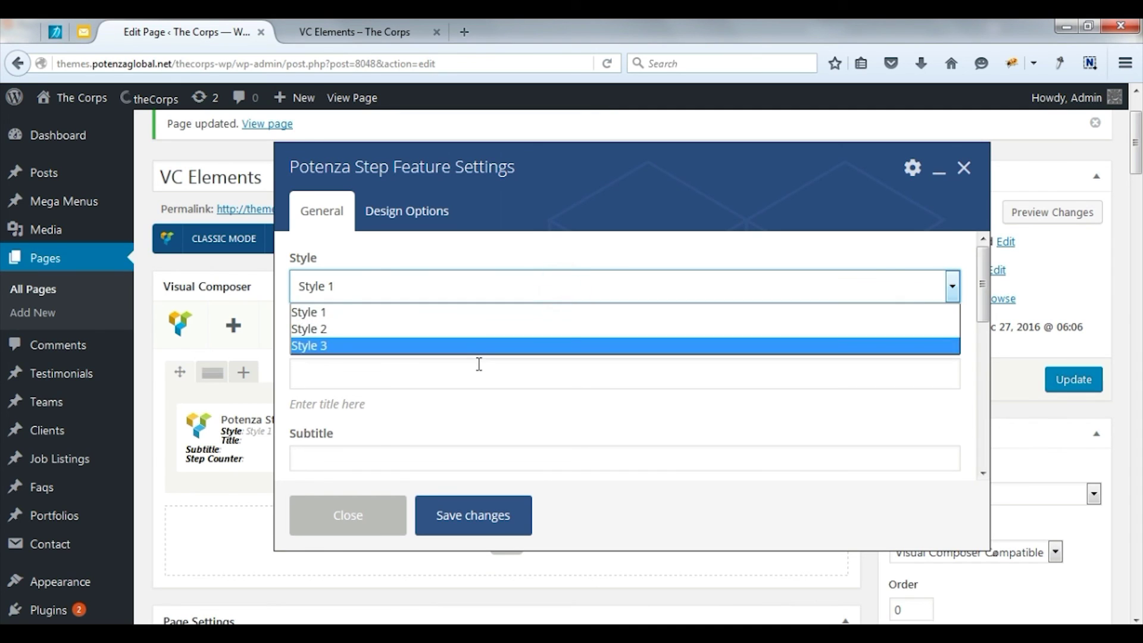
click(477, 329)
Step: Give the step feature the title Start, the subtitle How it work and the Lorem Ipsum paragraph as description
click(437, 372)
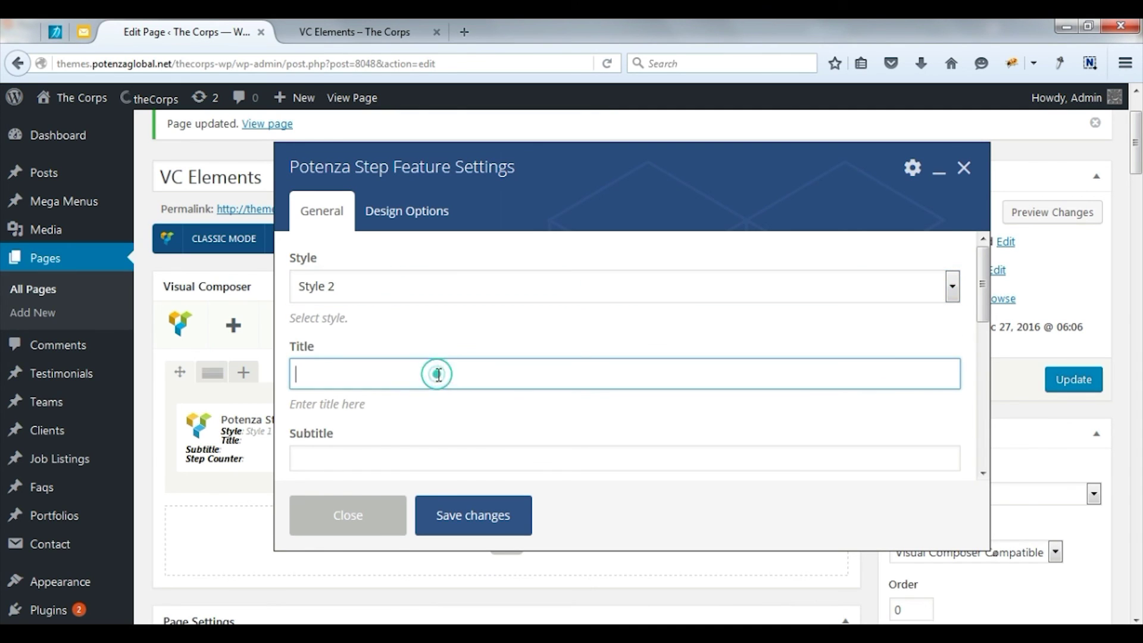
text(Start)
key(Tab)
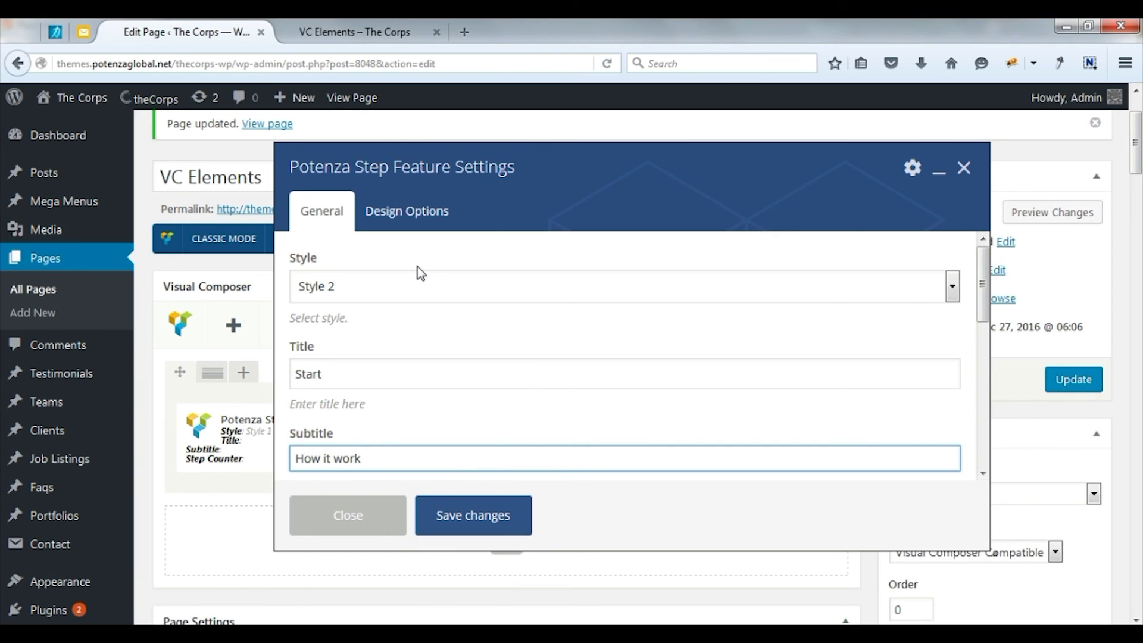
scroll(432, 449, down, 3)
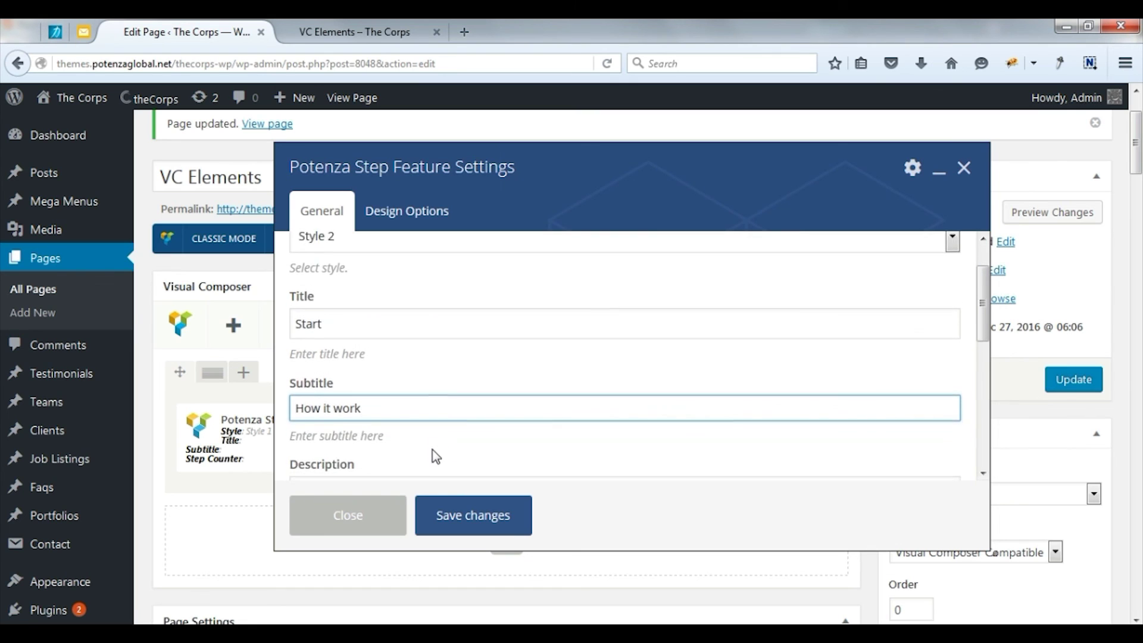
click(405, 460)
text(Lorem Ipsum is simply dummy text of the printing and typesetting industry. Lorem Ipsum has been the industry's standard dummy text ever since the 1500s, when an unknown printer took a galley of type and scrambled it to make a type specimen book. It has survived not only five centuries, but also the leap into electronic typesetting, remaining essentially unchanged. It was popularised in the 1960s with the release of Letraset sheets containing Lorem Ipsum passages, and more recently with desktop publishing software like Aldus PageMaker including versions of Lorem Ipsum.)
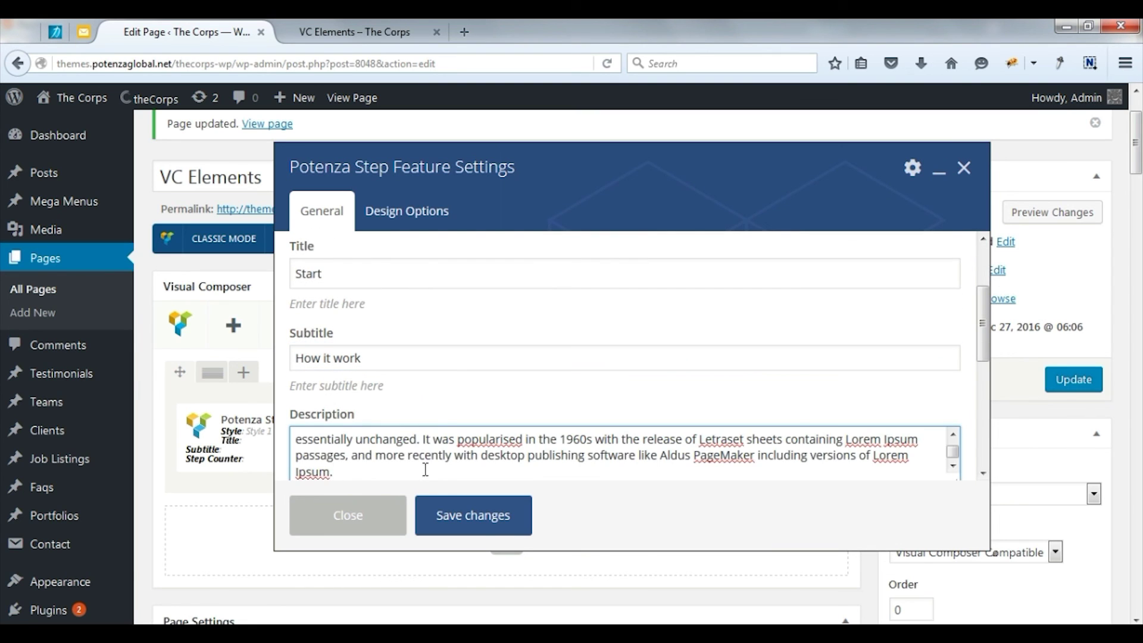
Step: Set the step counter to 1, keep the Font Awesome info icon, and save the step feature settings
scroll(430, 462, down, 3)
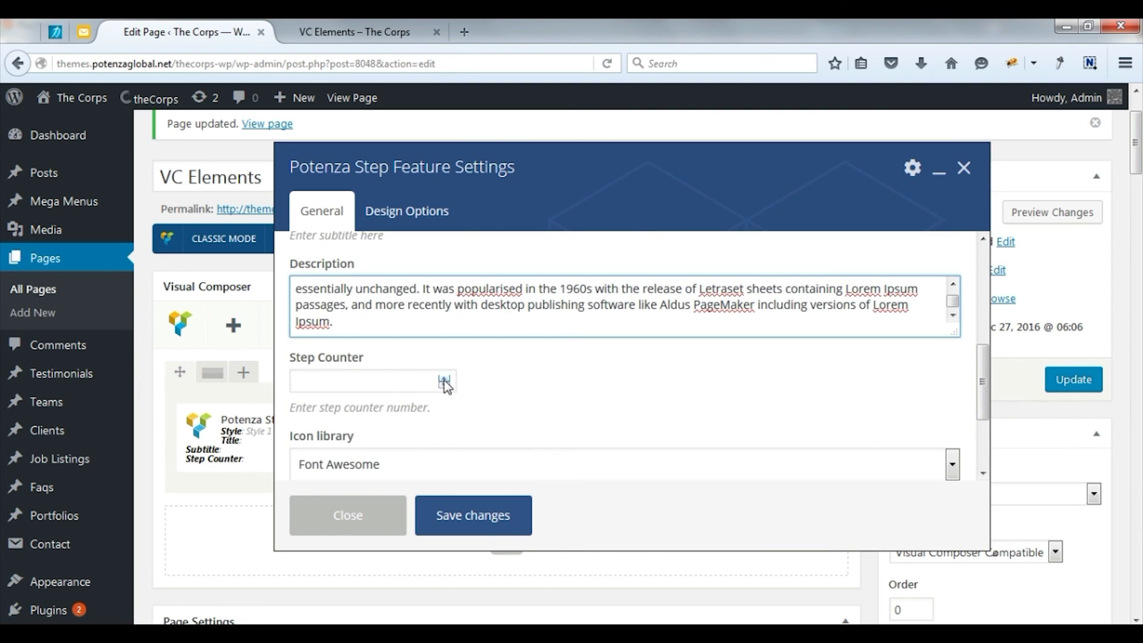
click(444, 381)
click(444, 384)
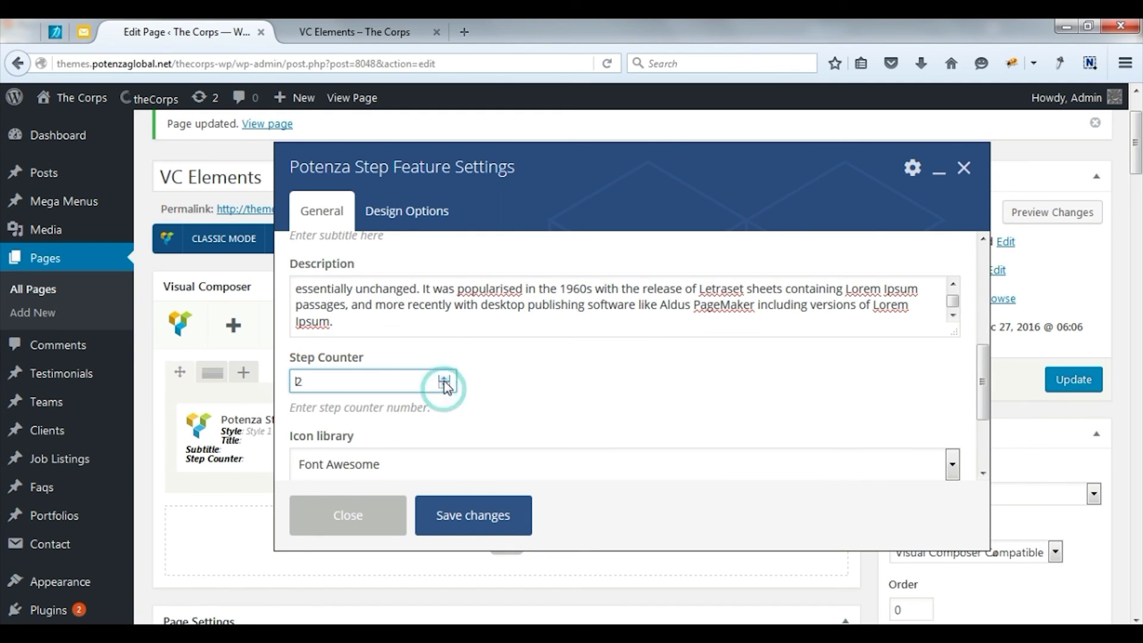
click(446, 385)
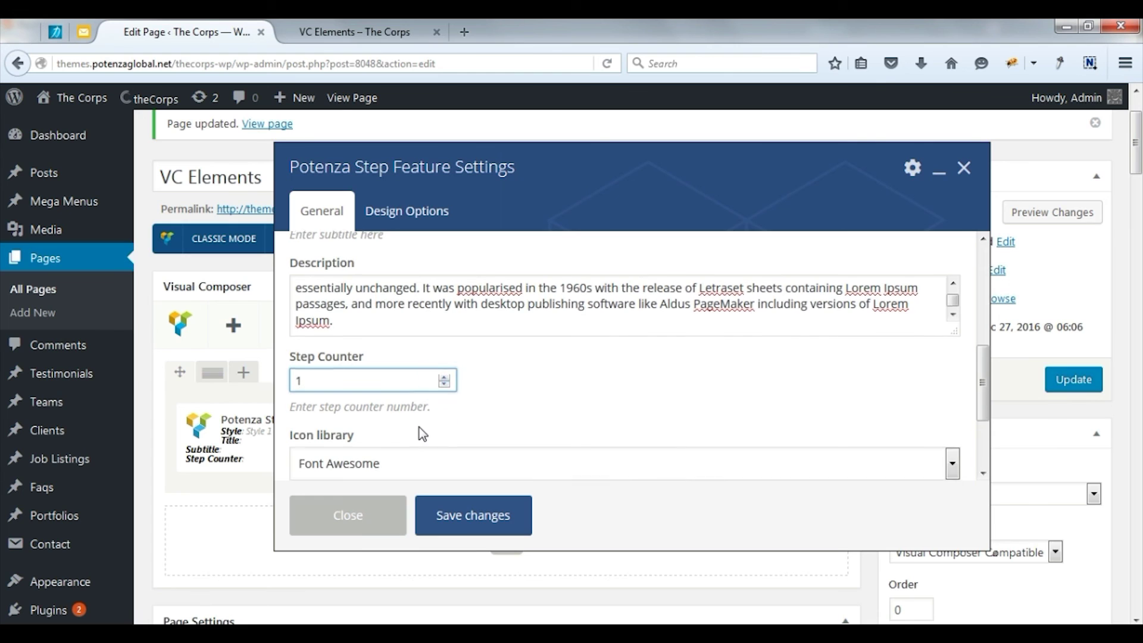
scroll(381, 417, down, 2)
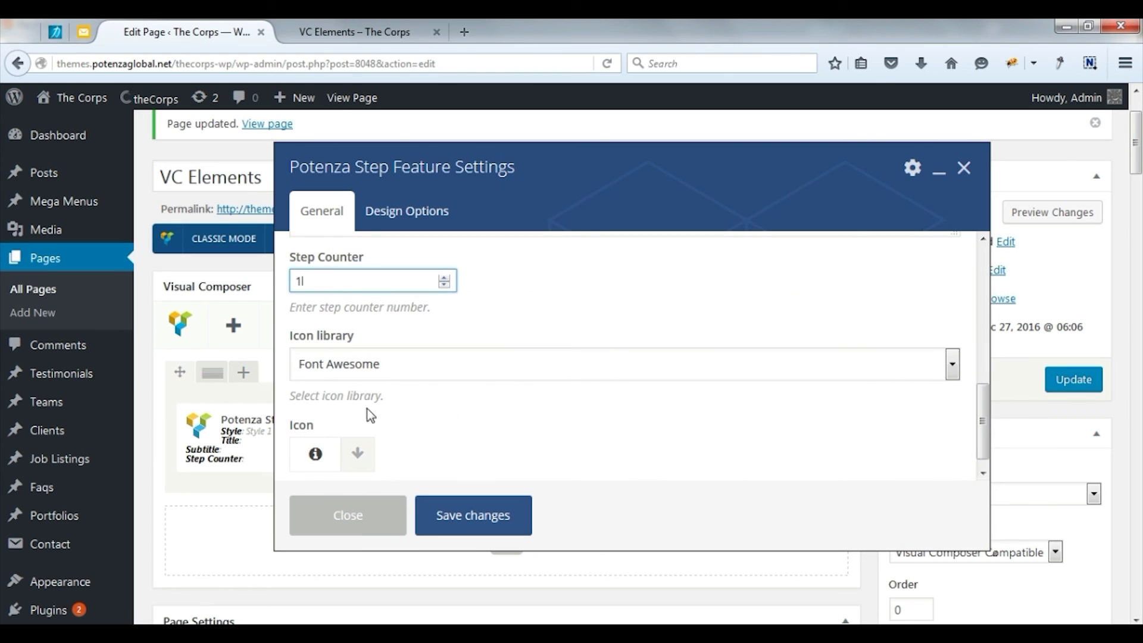
click(480, 520)
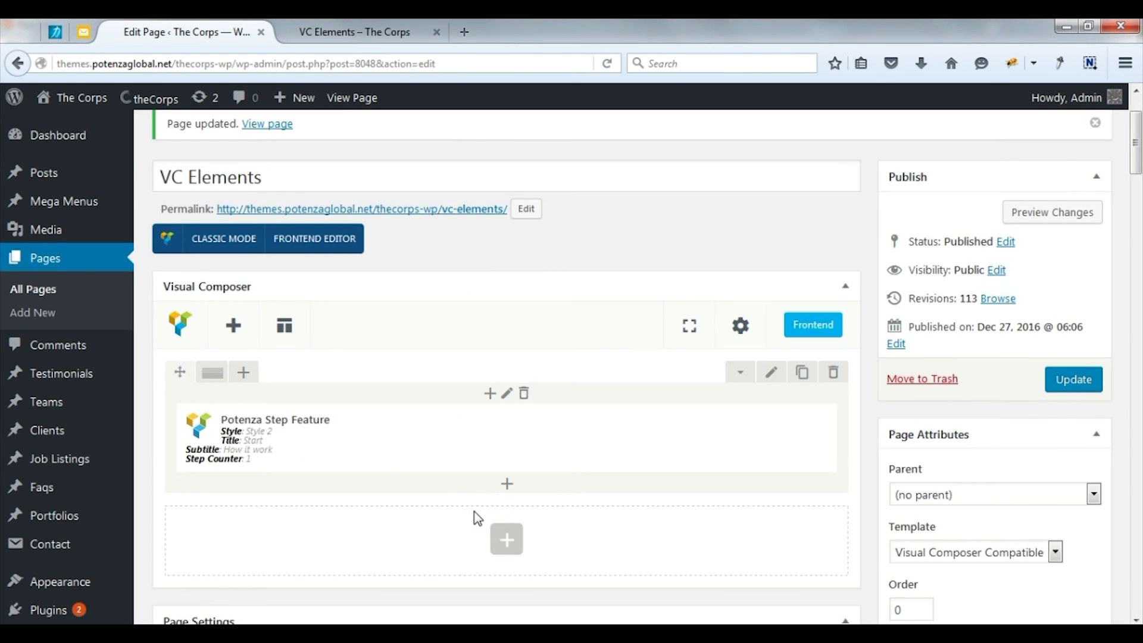
Step: Update the page and check the step feature's title, icon, subtitle and description on the published page
click(1072, 390)
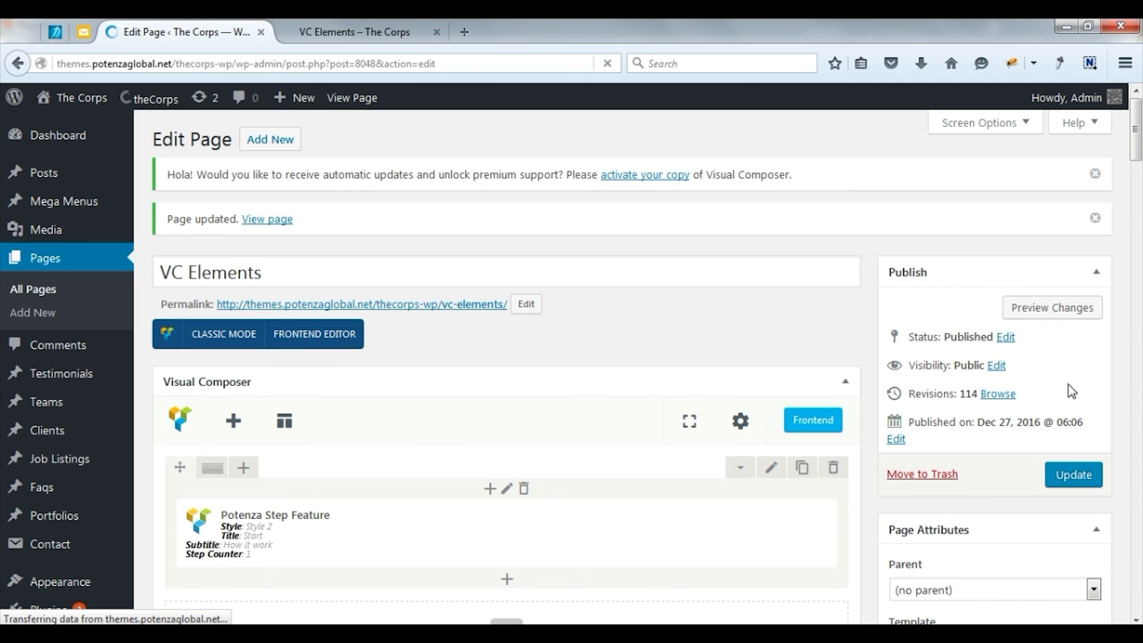
click(363, 32)
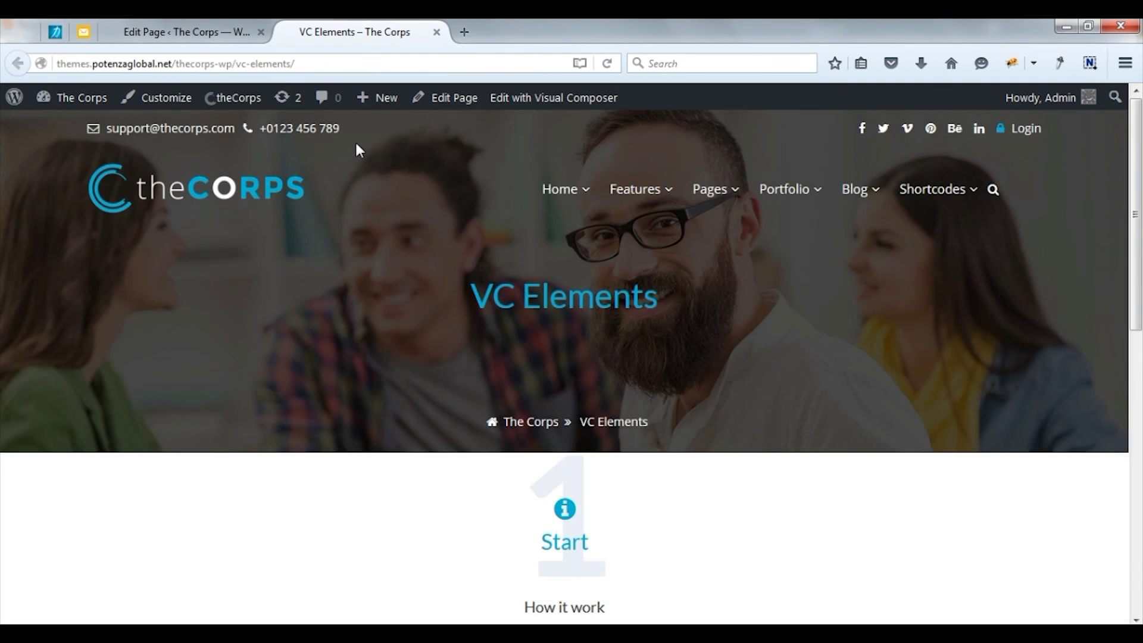
scroll(357, 149, down, 3)
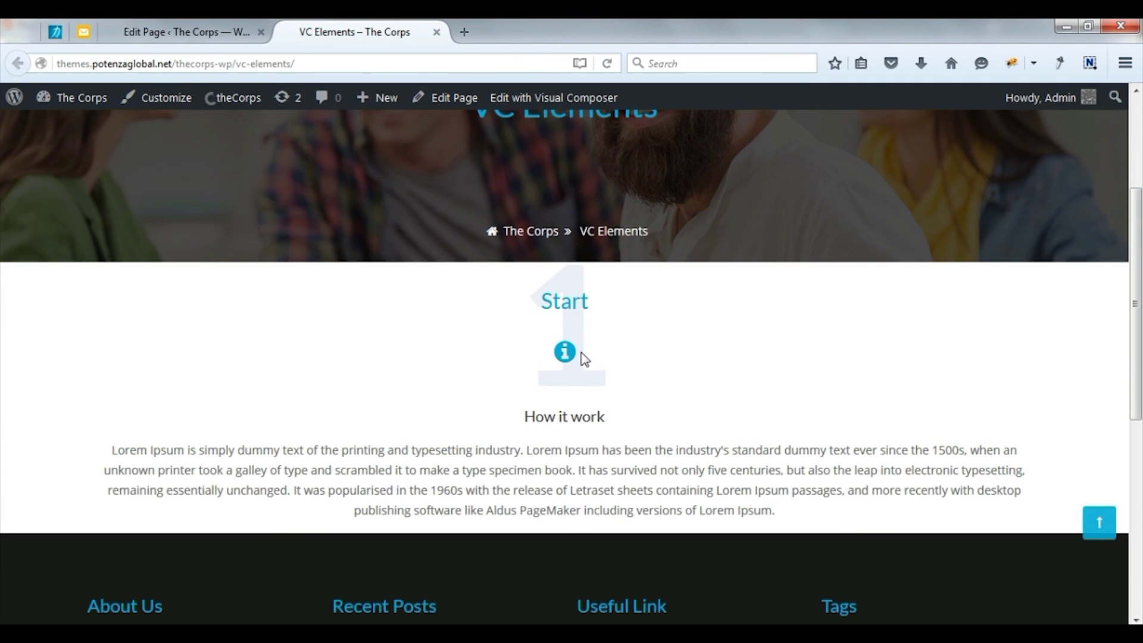
drag(536, 425, 585, 424)
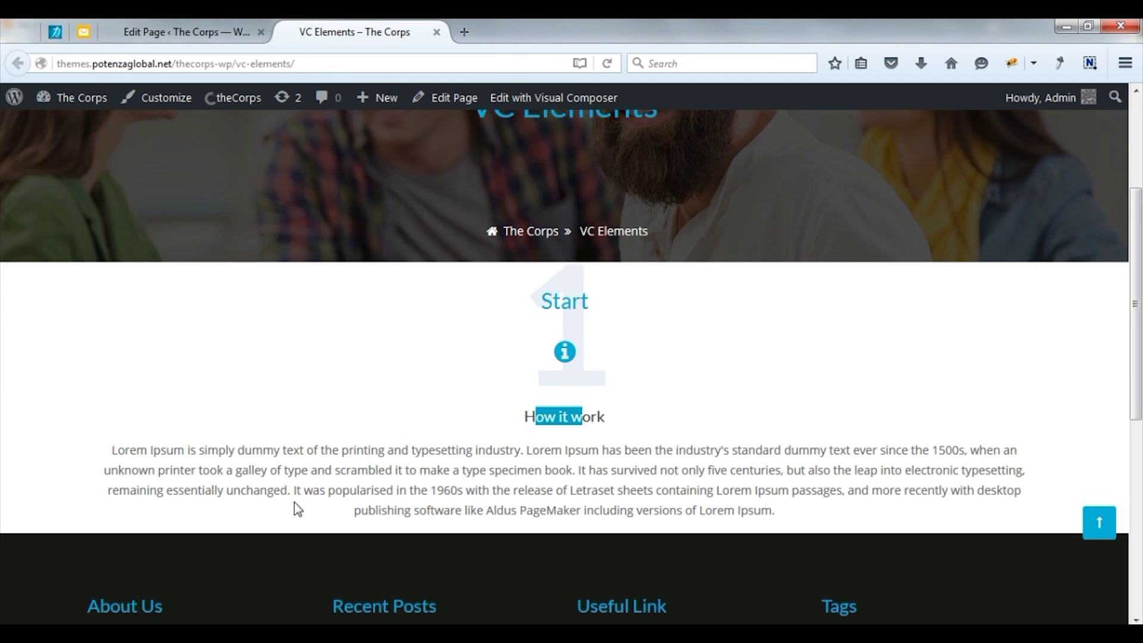
Step: Return to the page editor and add a Potenza Testimonials element
key(ctrl+w)
click(219, 238)
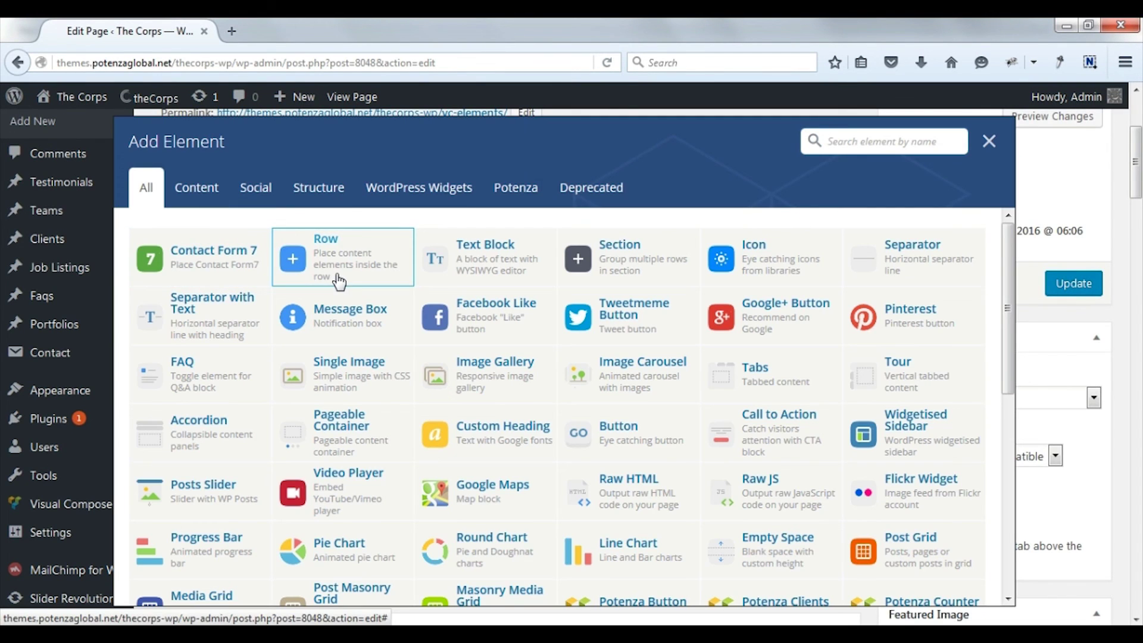
click(507, 189)
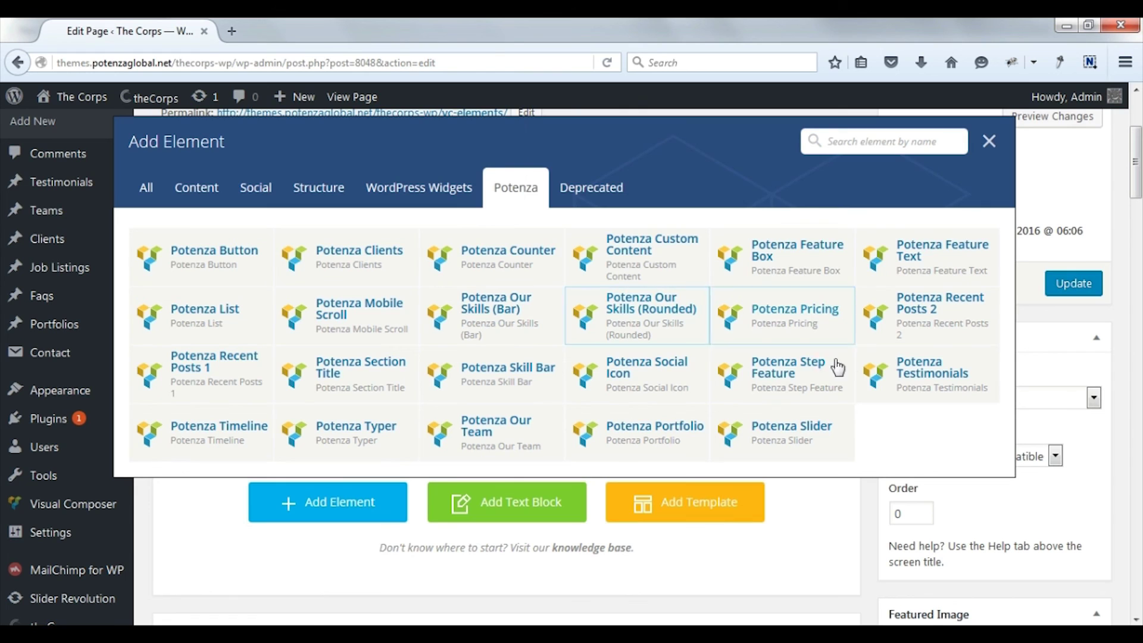
click(905, 383)
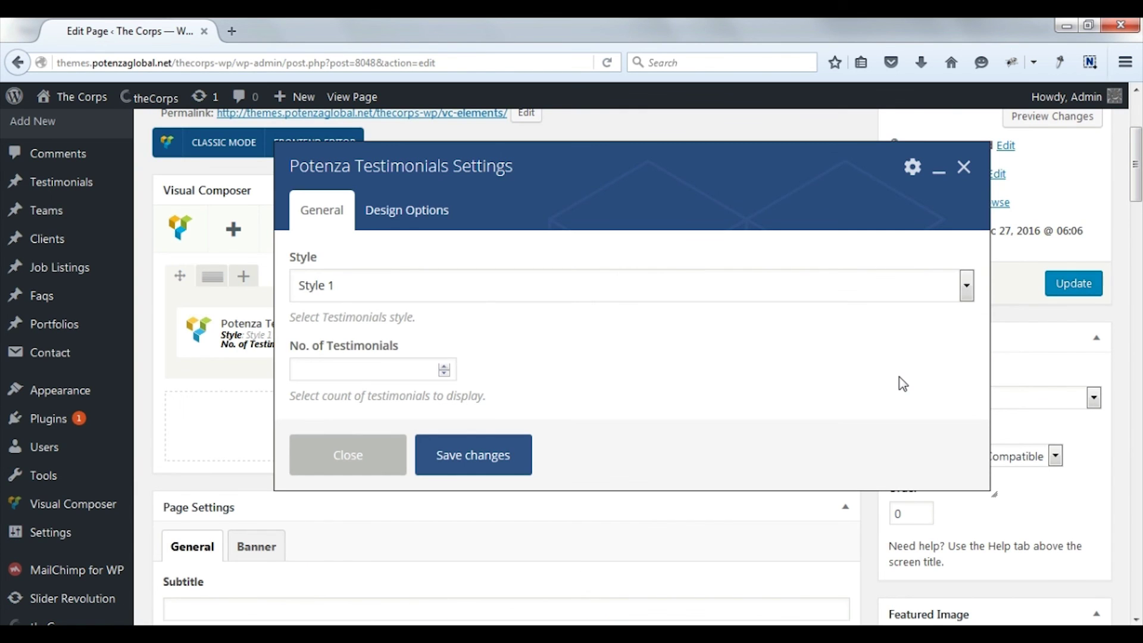
Step: Keep the testimonials element on Style 1 and set the number of testimonials to 3
click(482, 291)
click(351, 320)
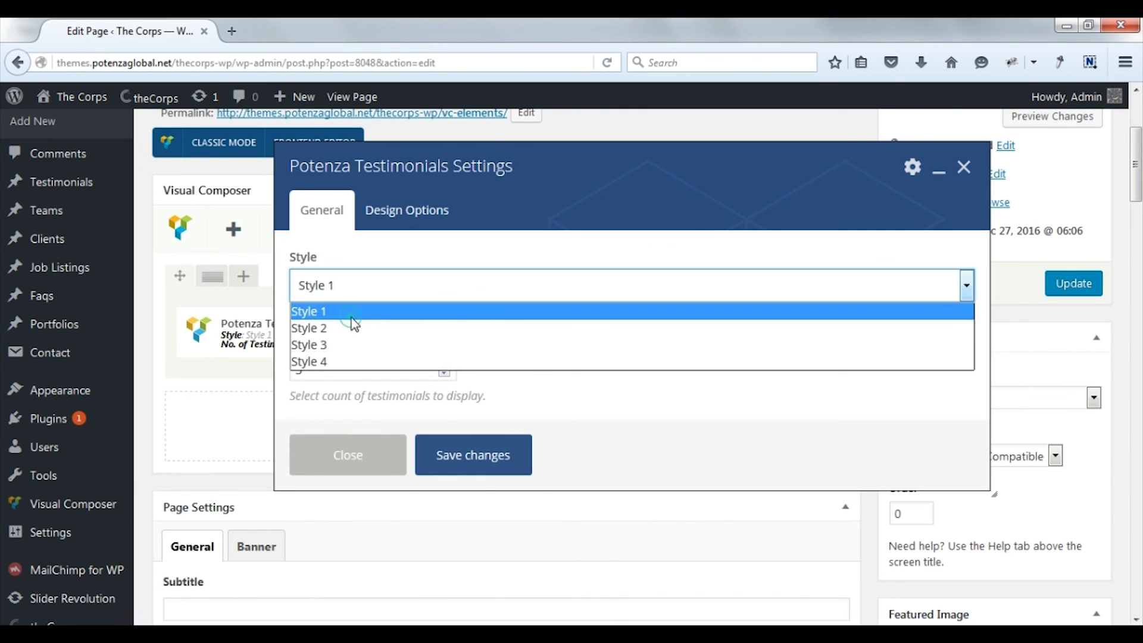
click(444, 371)
click(444, 372)
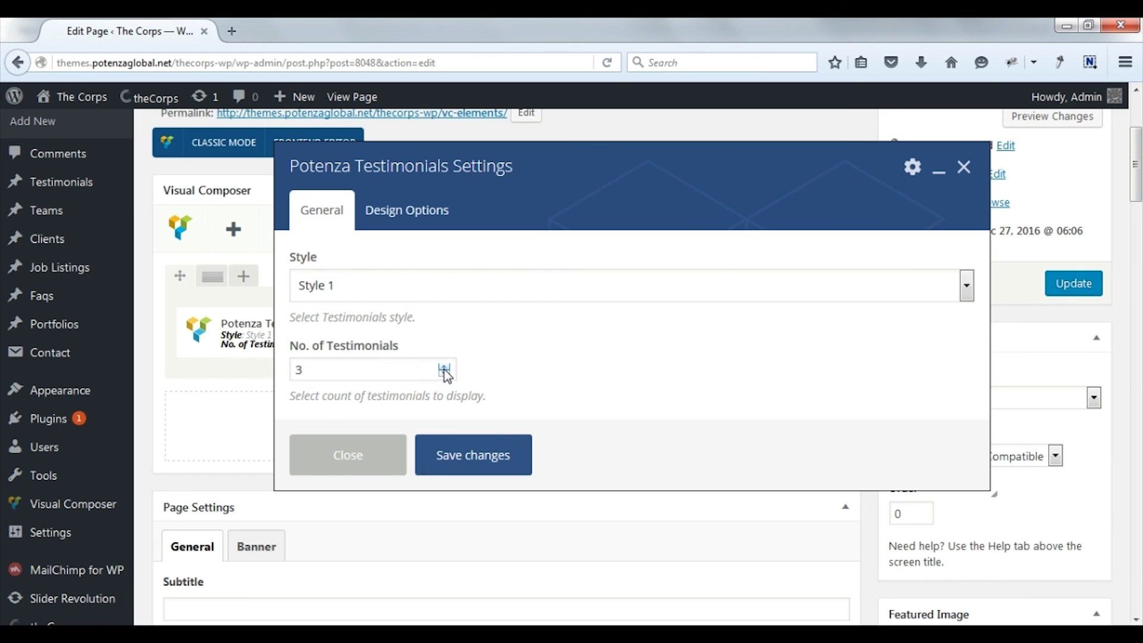
Step: Save the testimonials element's settings and update the page
click(510, 463)
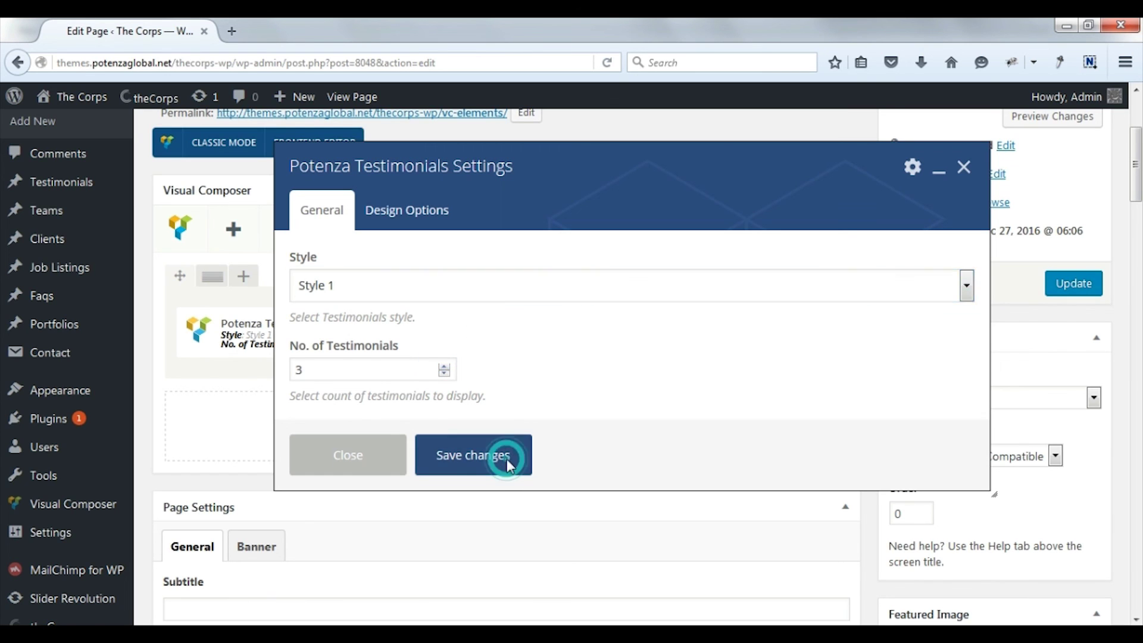
click(1071, 284)
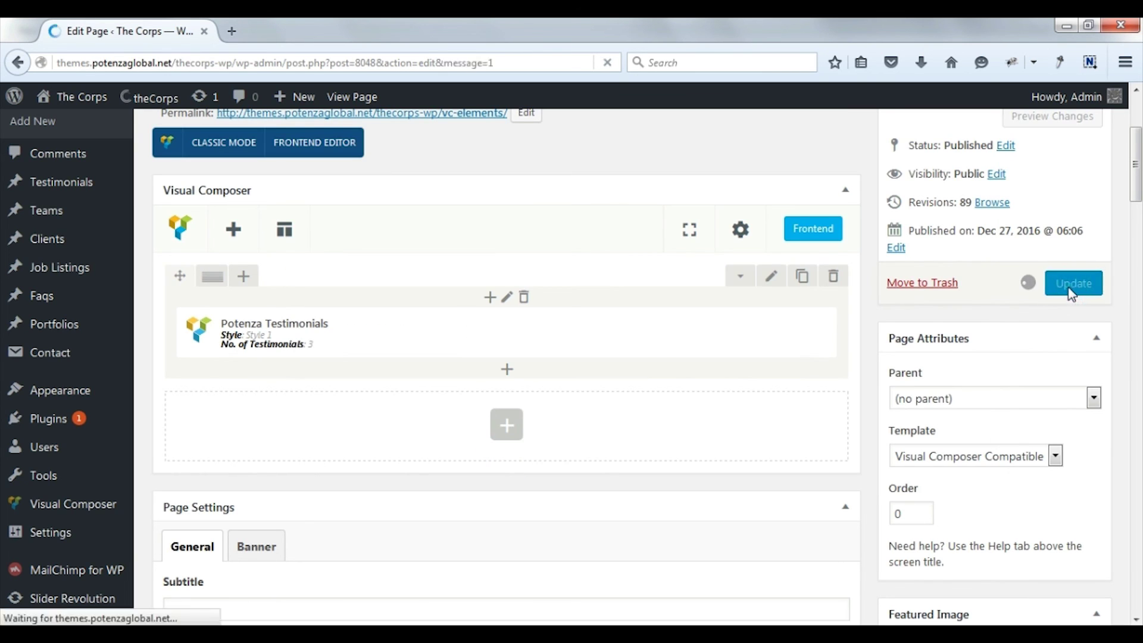
Step: Open the published VC Elements page and browse through the testimonials in the slider
middle_click(450, 308)
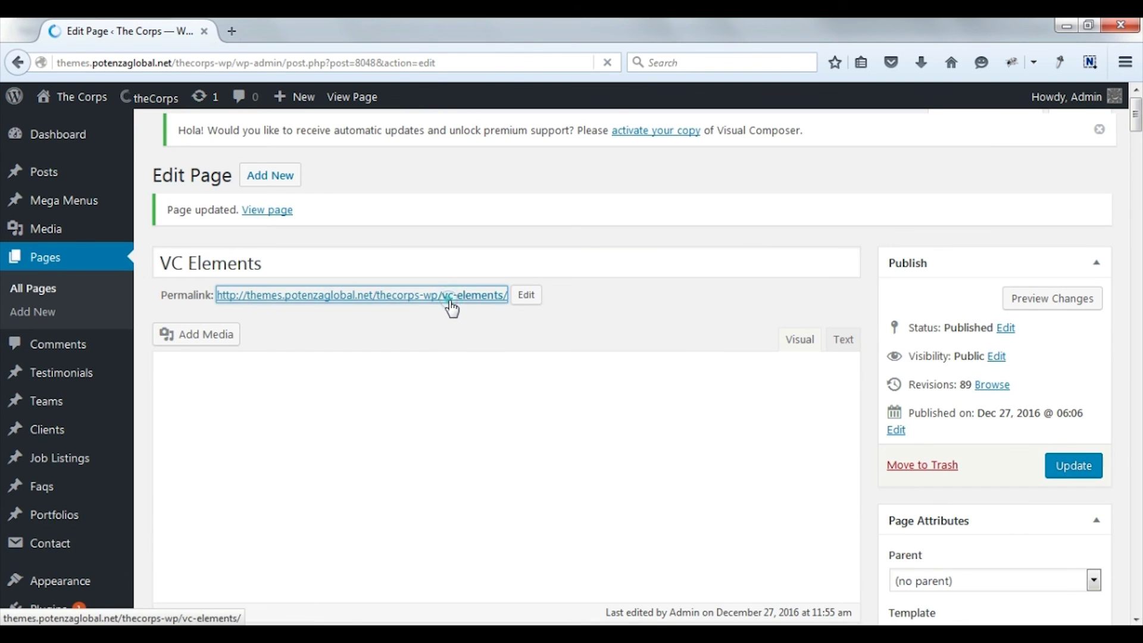
click(282, 32)
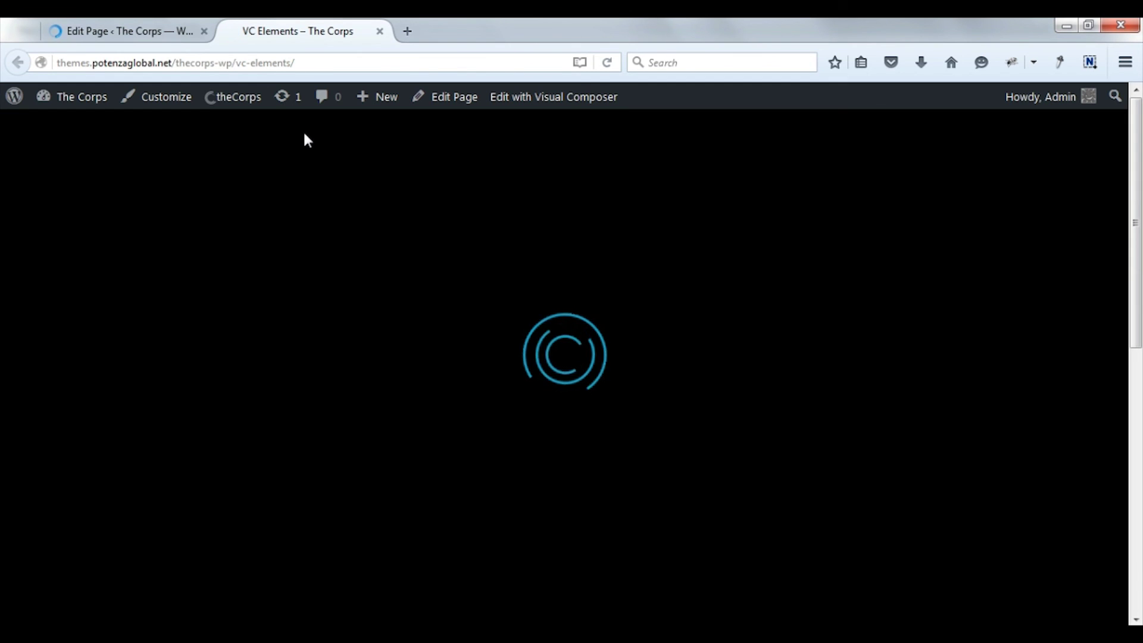
scroll(397, 333, down, 5)
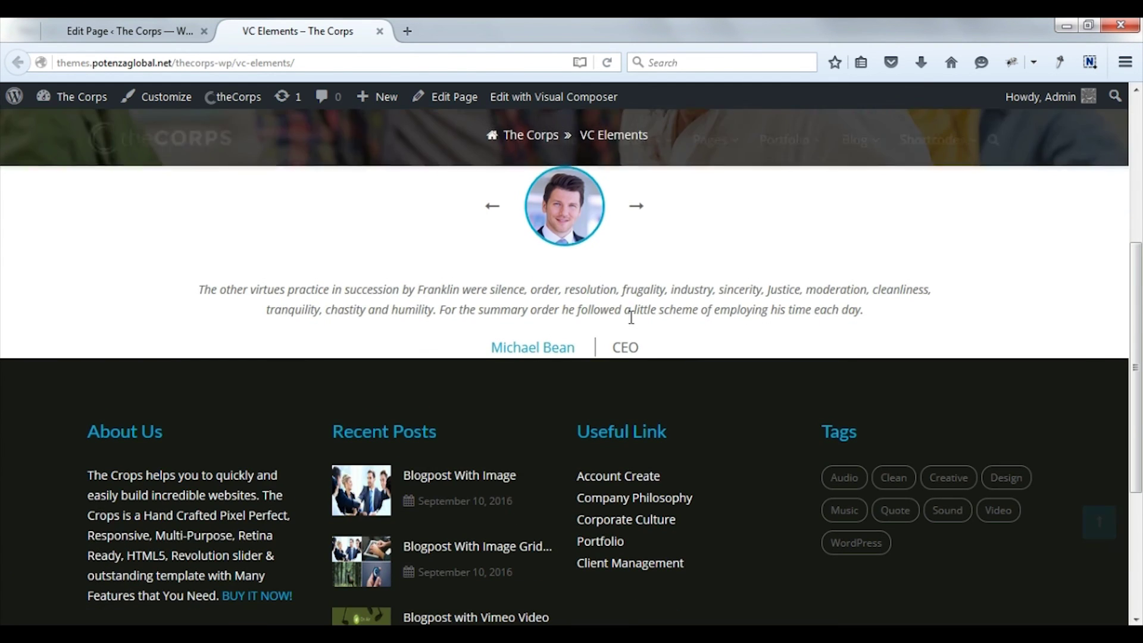
click(644, 208)
click(643, 208)
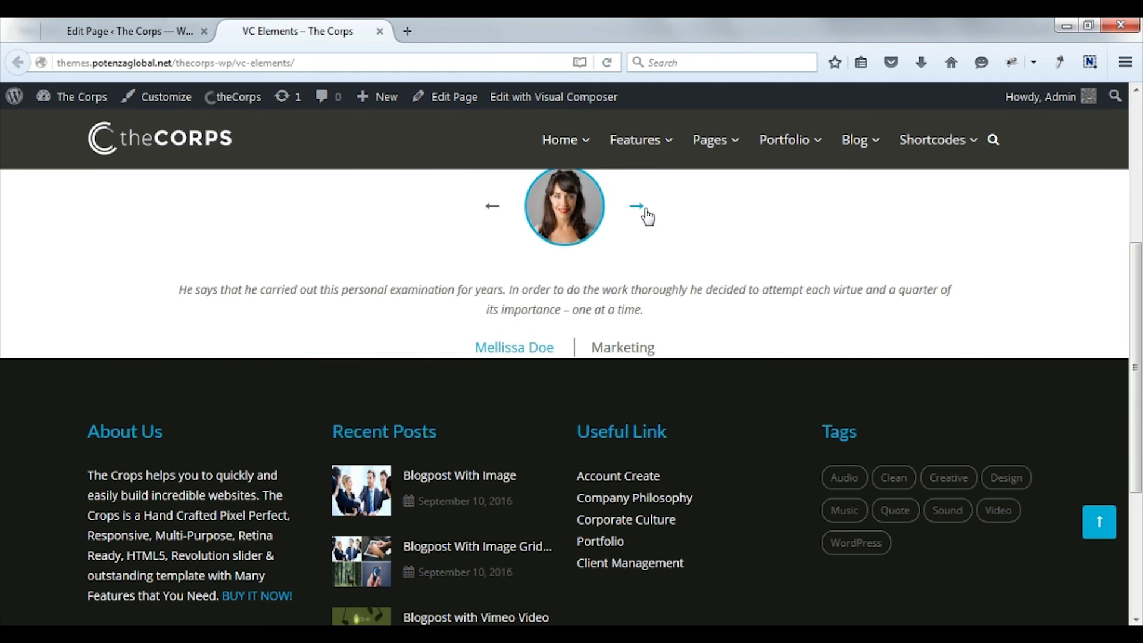
Step: Return to the page editor and add a Potenza Timeline element
key(ctrl+w)
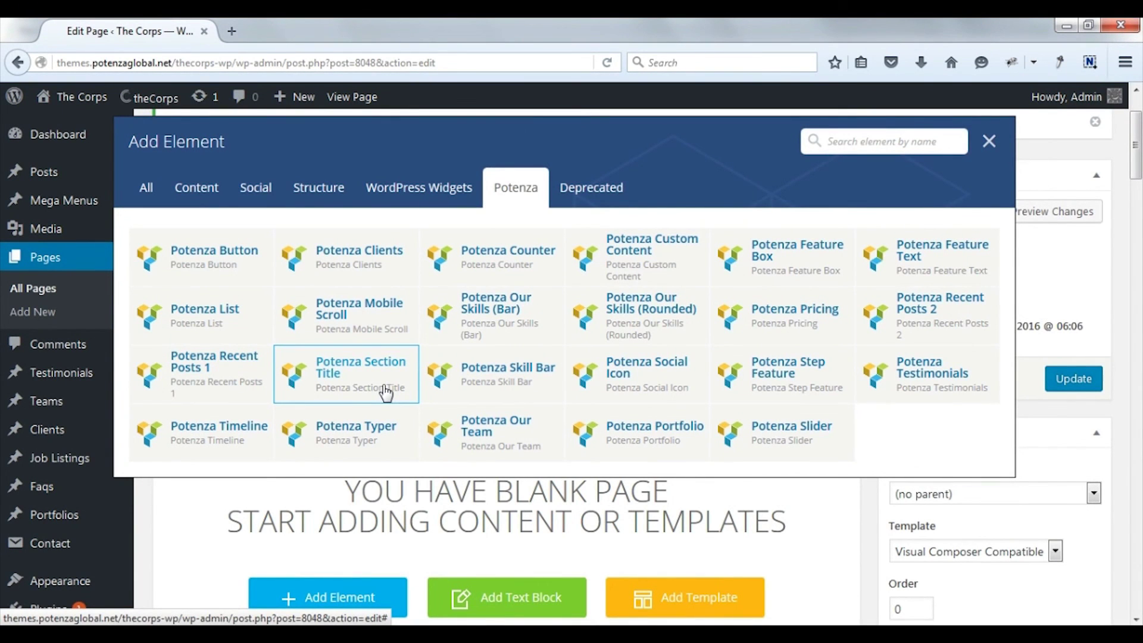
click(237, 445)
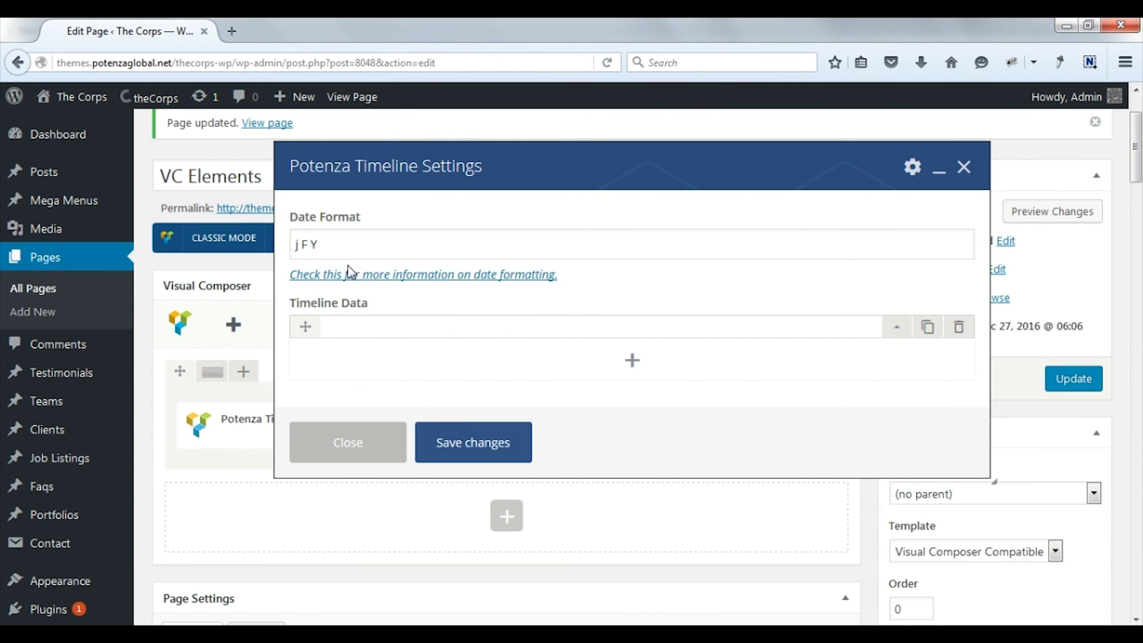
Step: Fill in the first timeline entry with the title Timeline, the description "Mary christmas" and the date 2016-12-25
click(896, 327)
click(440, 384)
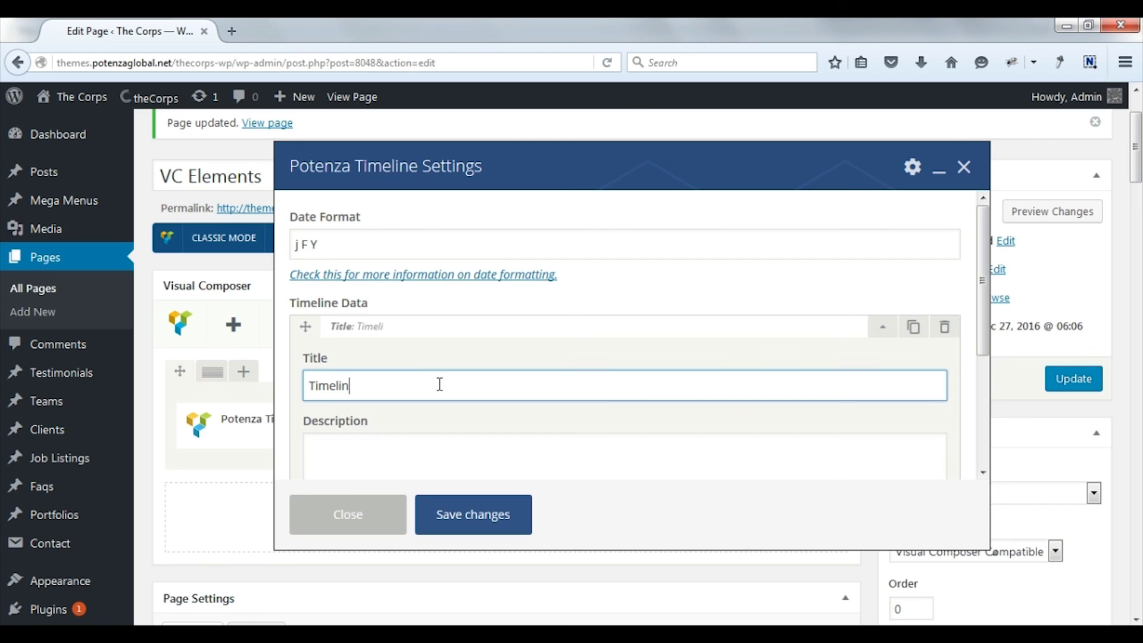
click(427, 438)
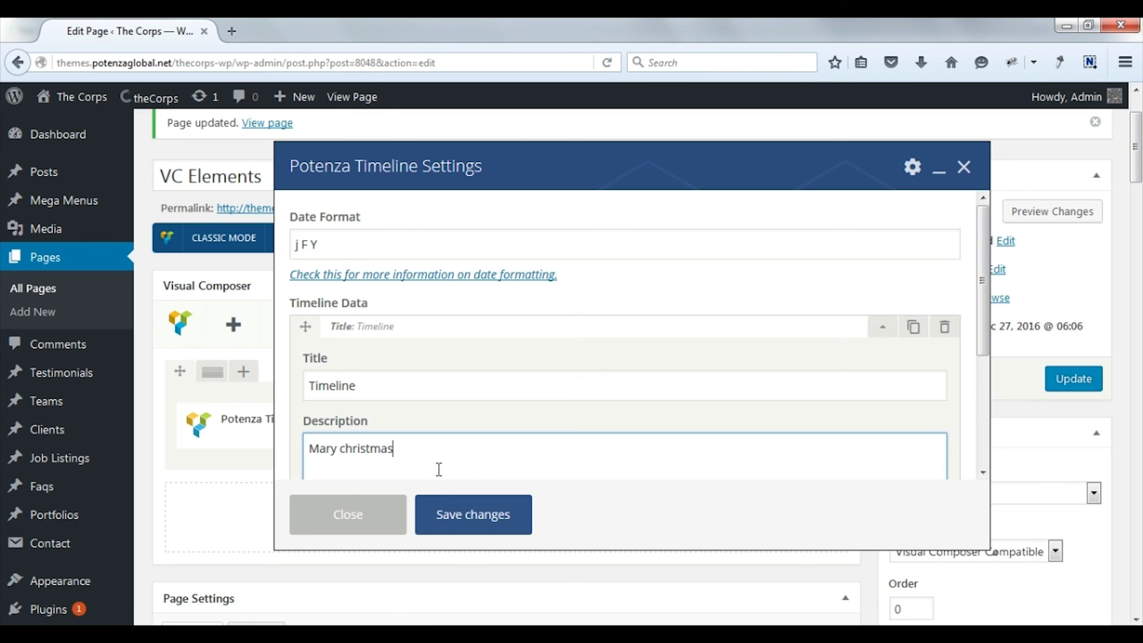
Step: Duplicate the timeline entry and change the copy's description to "Happy new year"
click(914, 326)
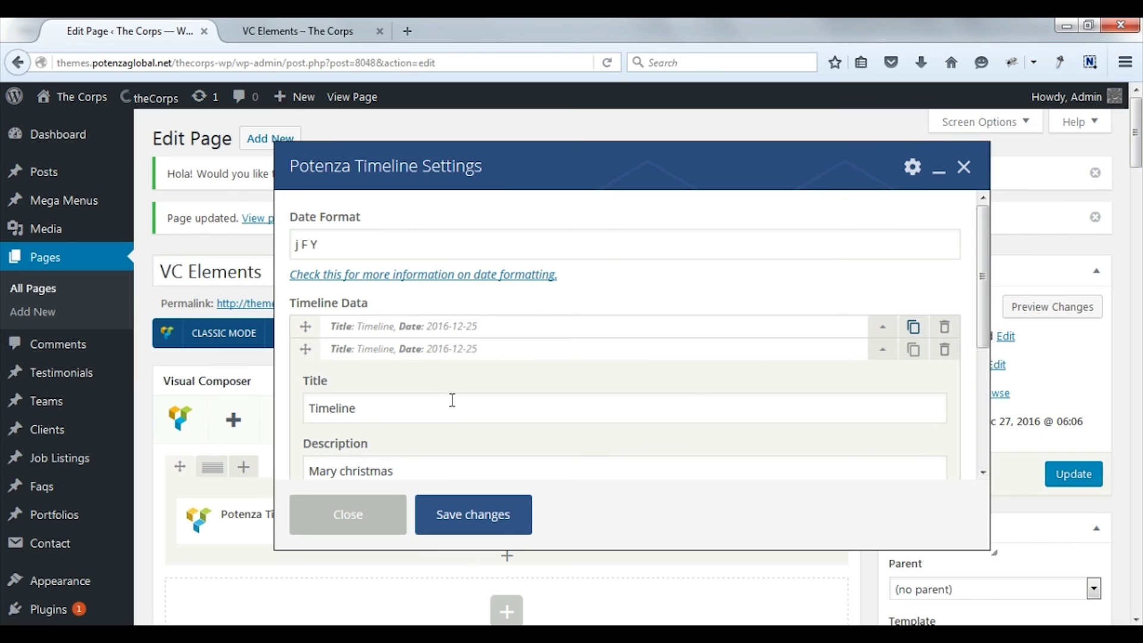
click(429, 409)
triple_click(439, 463)
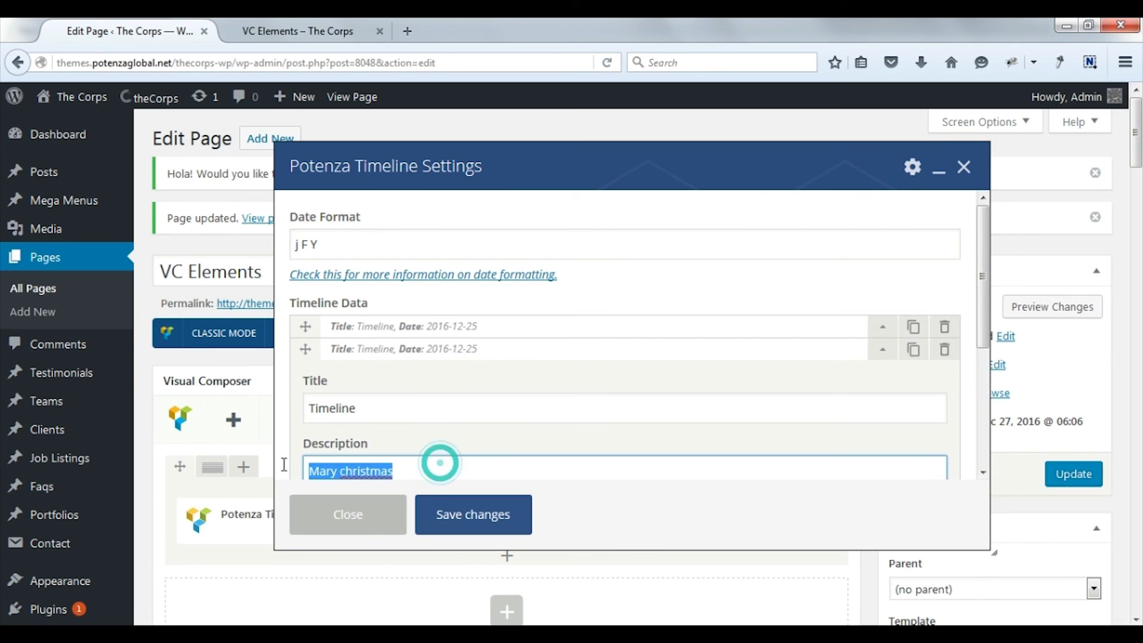
text(Happy new year)
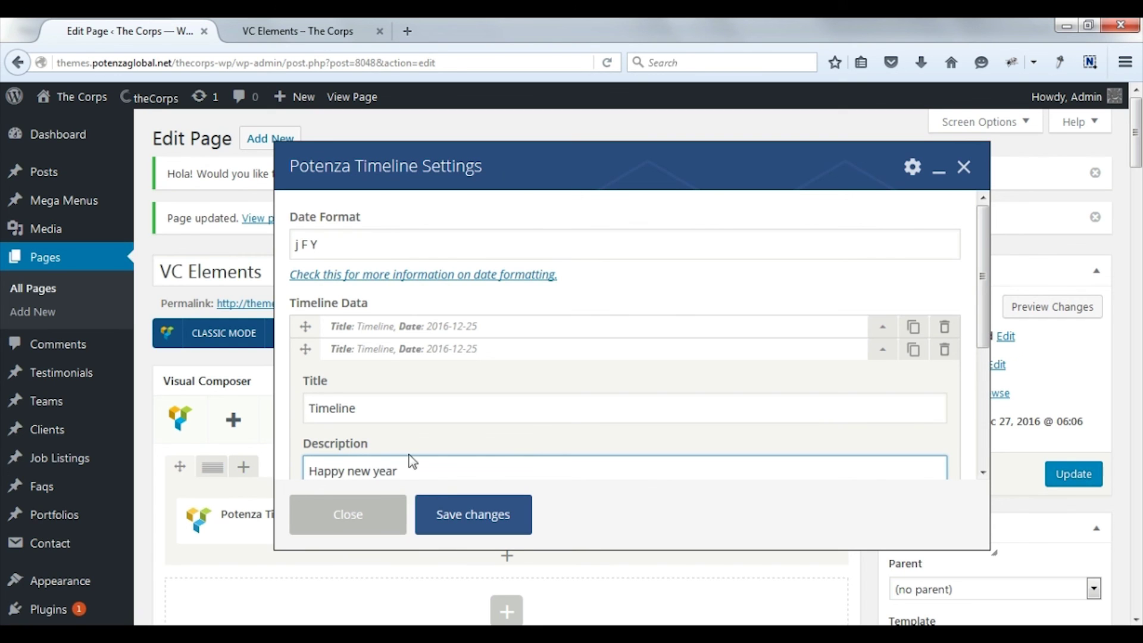
Step: Set the second timeline entry's date to 2017-01-01 and save the timeline settings
scroll(536, 417, down, 3)
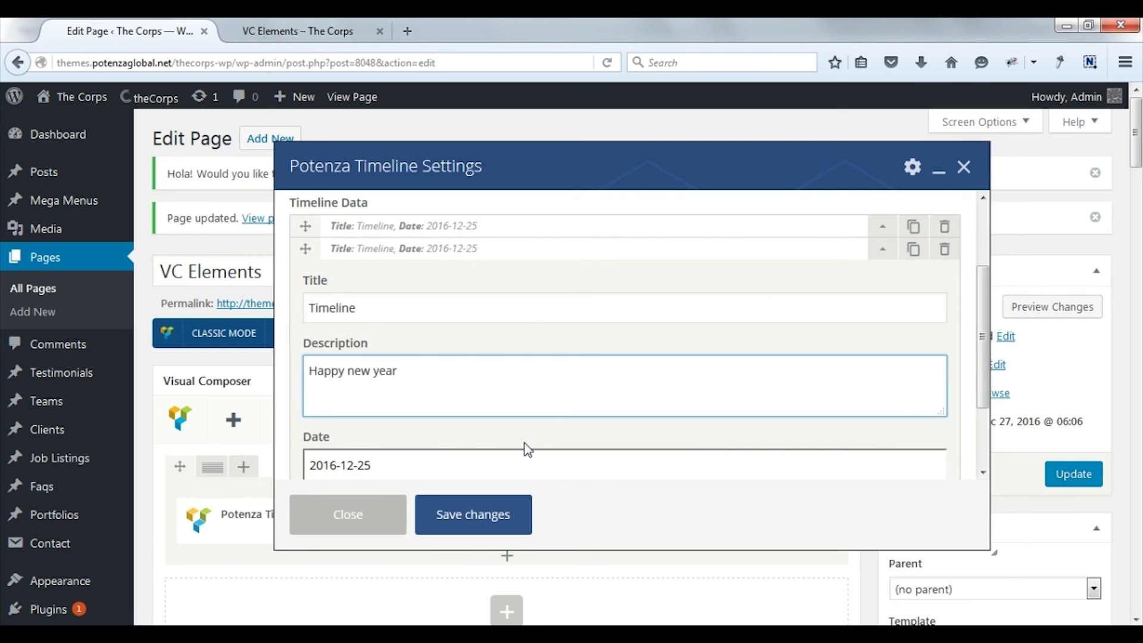
click(465, 458)
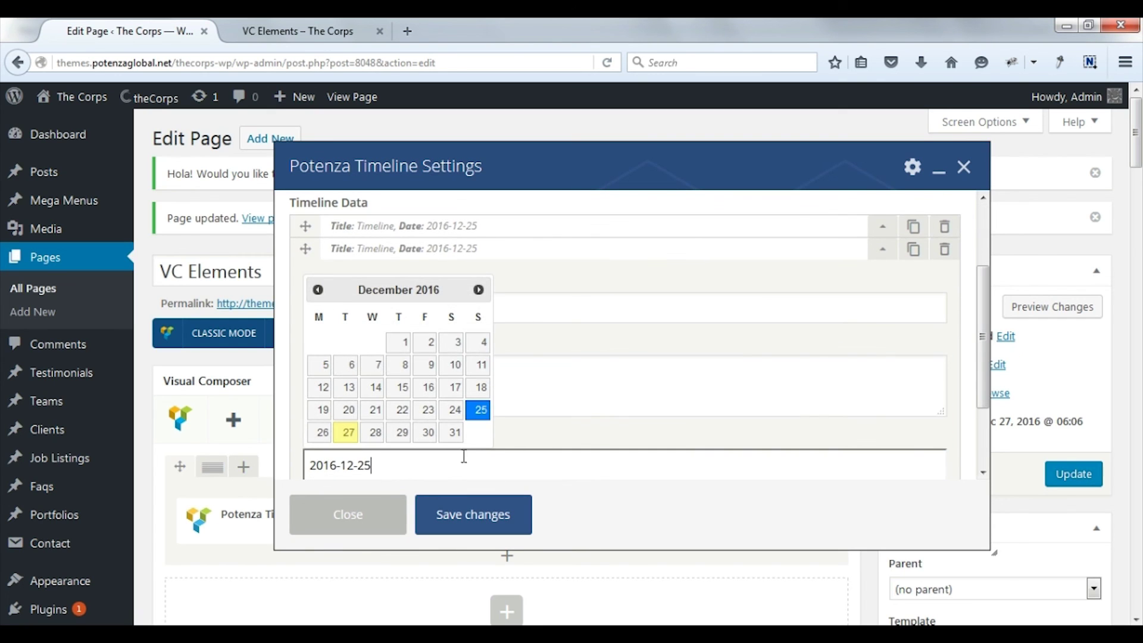
click(478, 289)
click(482, 344)
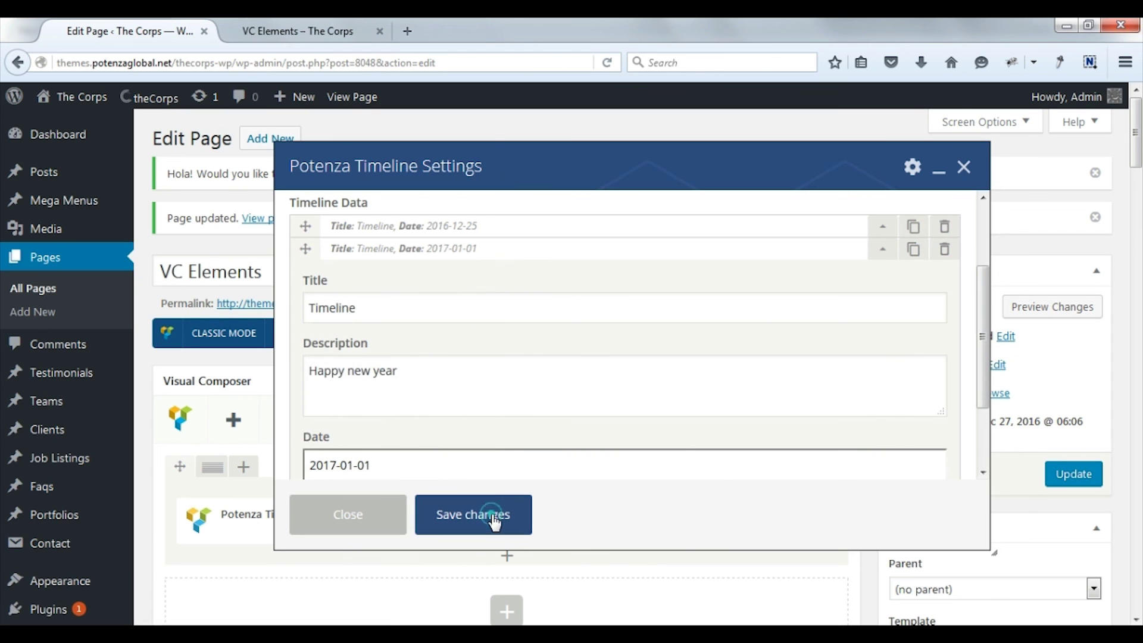
click(492, 517)
Step: Update the page and check both timeline entries on the reloaded published page
click(1068, 474)
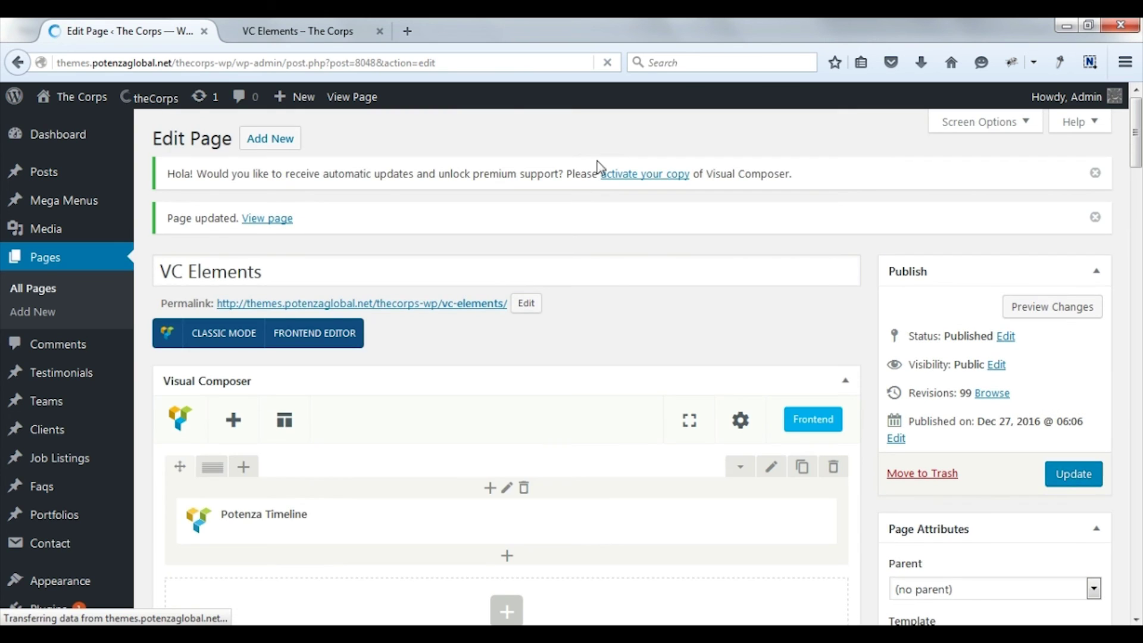
click(298, 31)
key(F5)
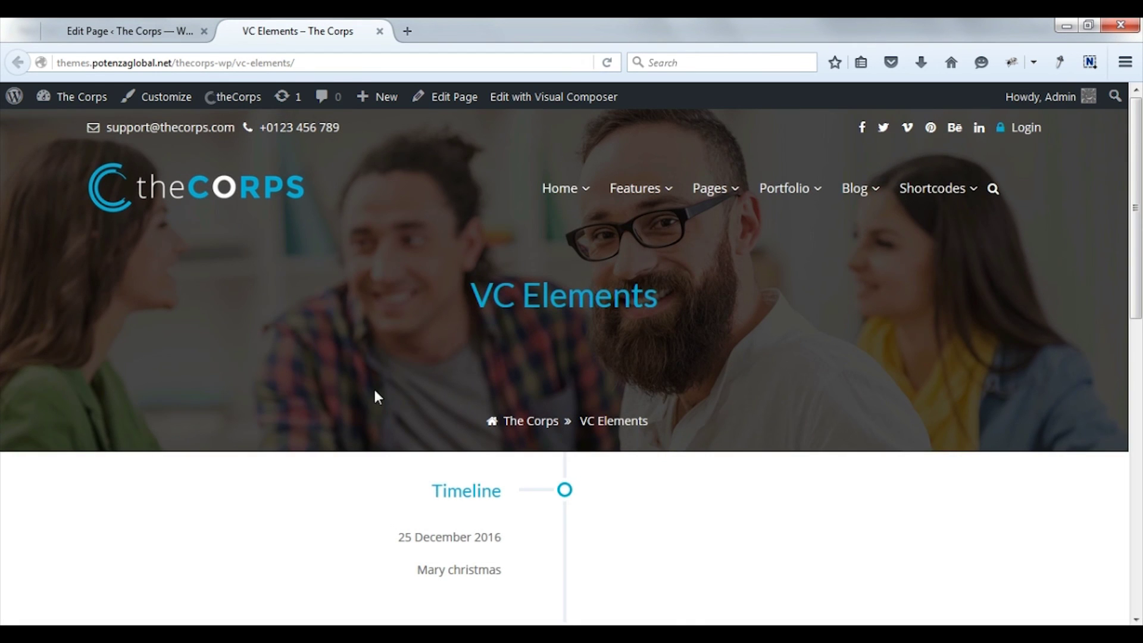
scroll(375, 397, down, 5)
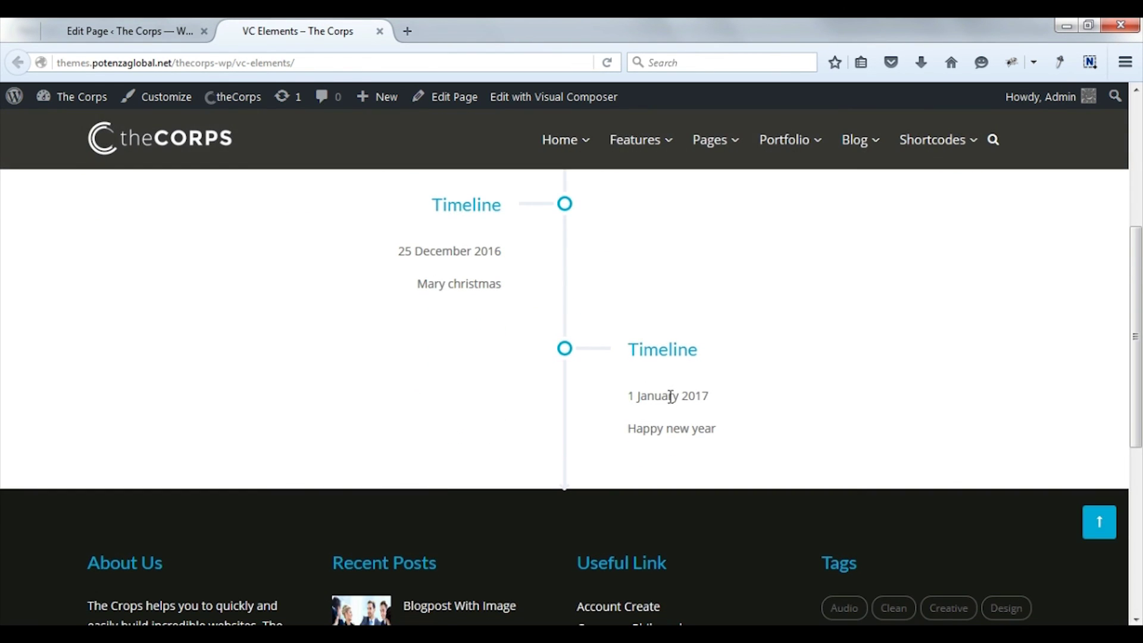